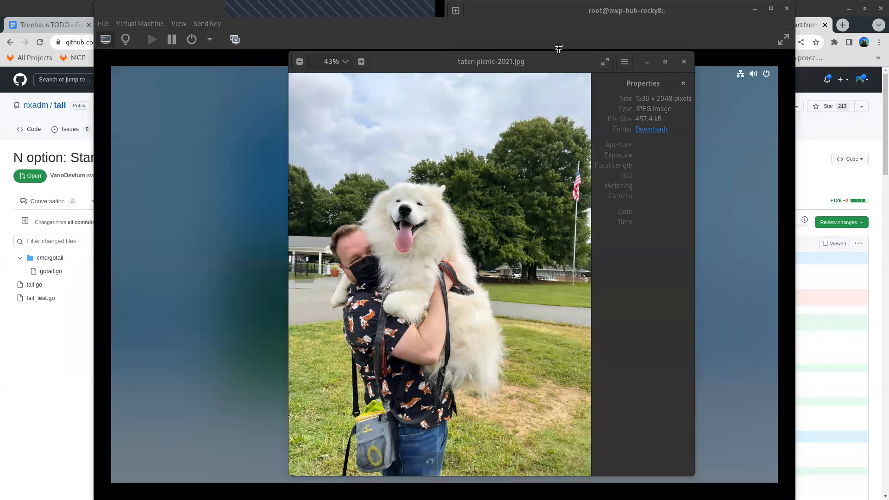
- Bring the virtual machine to the front and unlock the user1 session with the account password
click(579, 32)
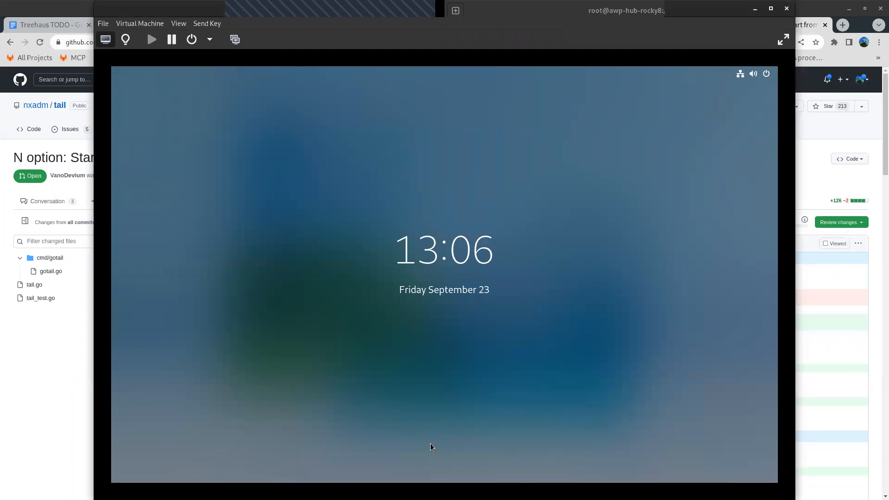
click(500, 195)
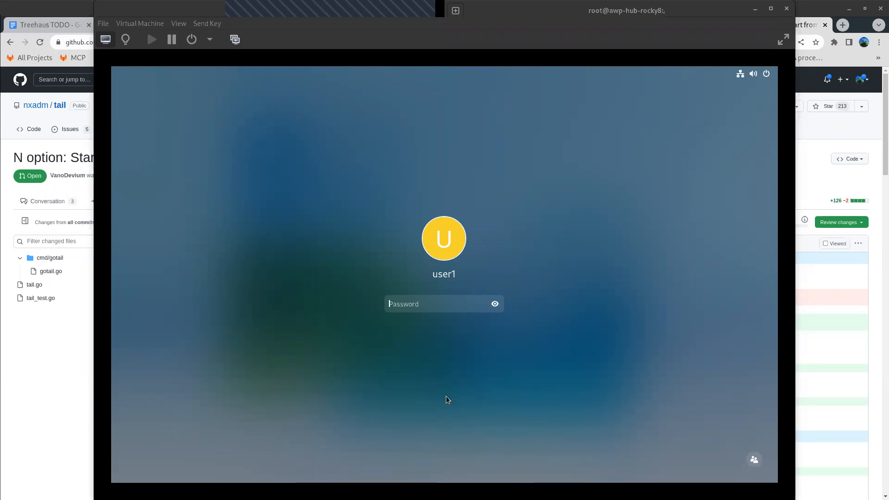
click(406, 304)
text(*******)
key(Return)
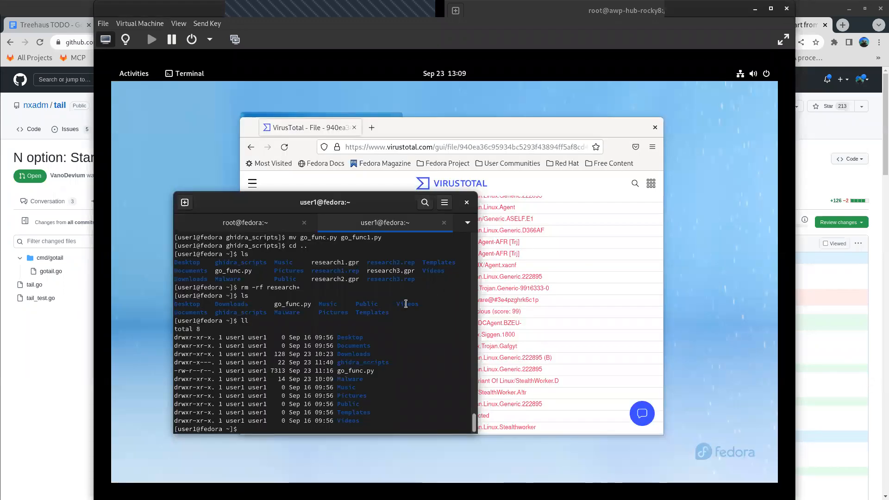
- Move the browser window clear of the terminal and open a new blank browser tab
drag(446, 126, 504, 106)
click(232, 288)
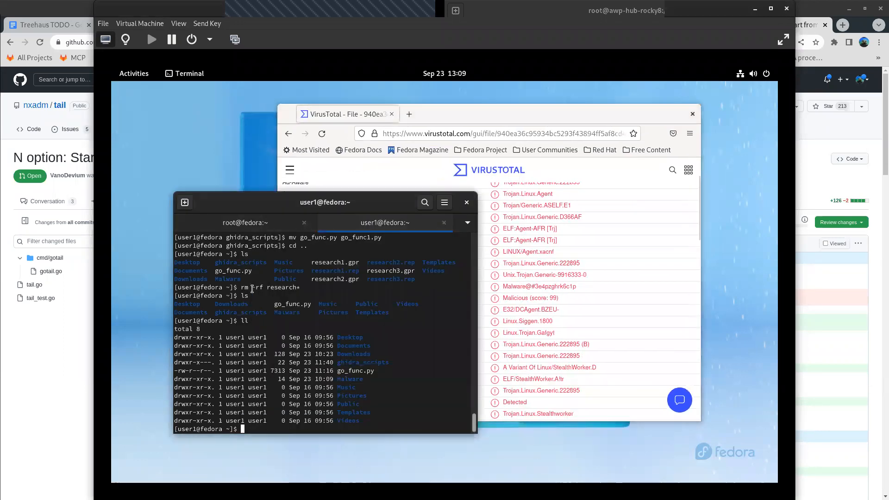
drag(621, 112, 686, 174)
click(302, 308)
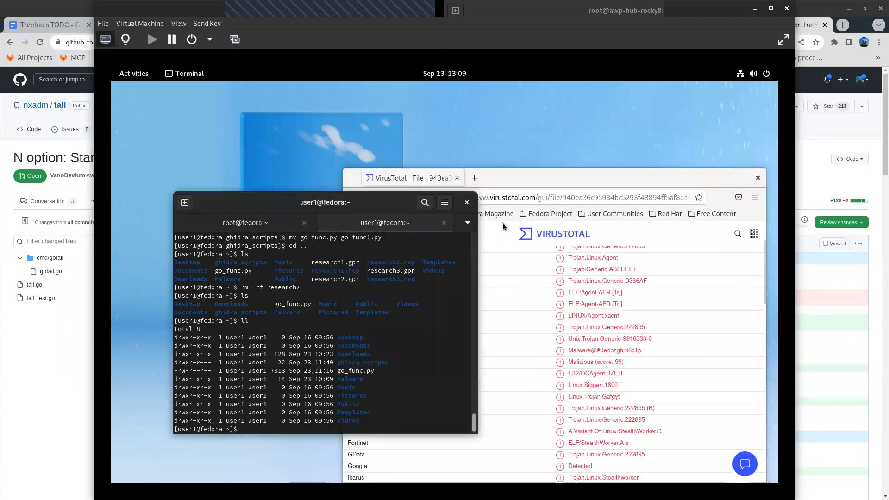
click(477, 182)
click(477, 180)
click(249, 292)
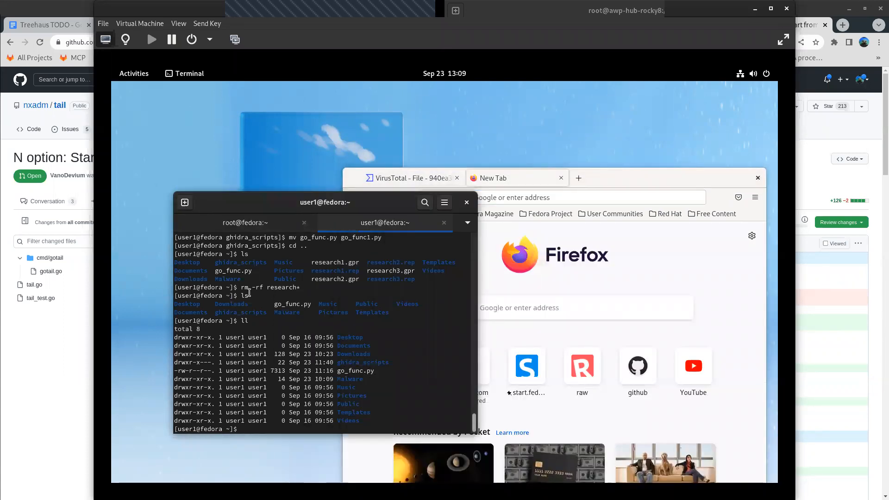
- Change into the Malware directory in the terminal and list its contents
text(cd  M)
text(a)
key(Tab)
key(Return)
text(ll)
key(Return)
- Change into the stealth directory and list its files in long format
text(cd slt)
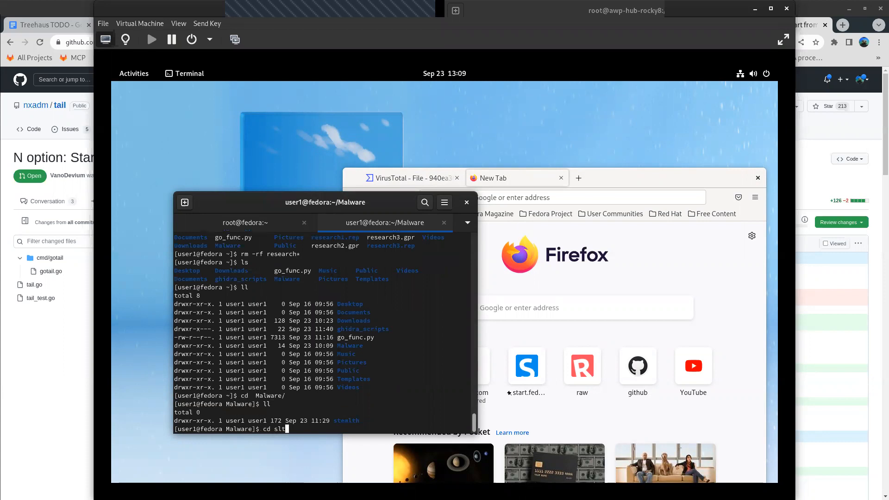
key(BackSpace)
key(BackSpace)
key(Tab)
key(Return)
text(ll)
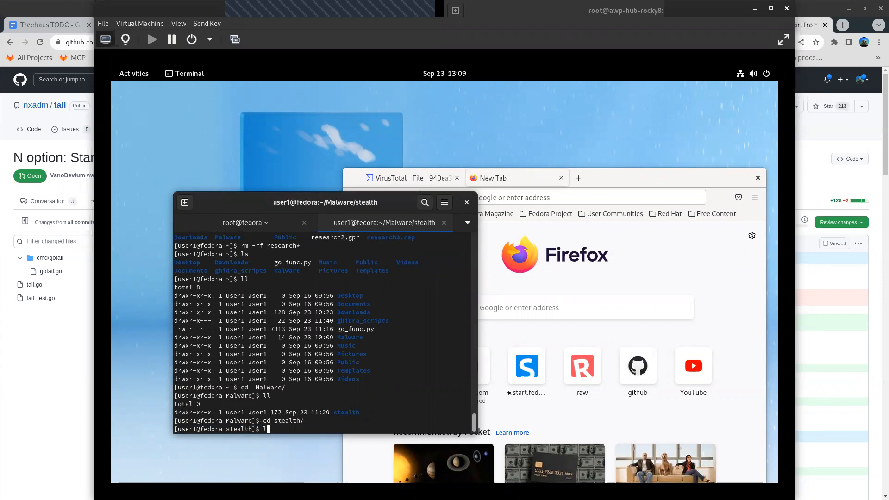
key(Return)
- Maximize the terminal window and add a few empty prompt lines below the file listing
key(super+Up)
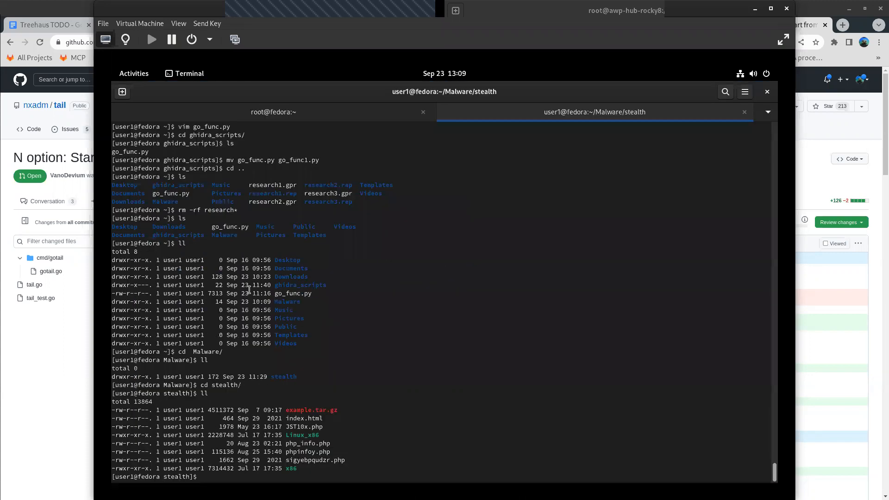
key(Return)
key(Return)
key(Return)
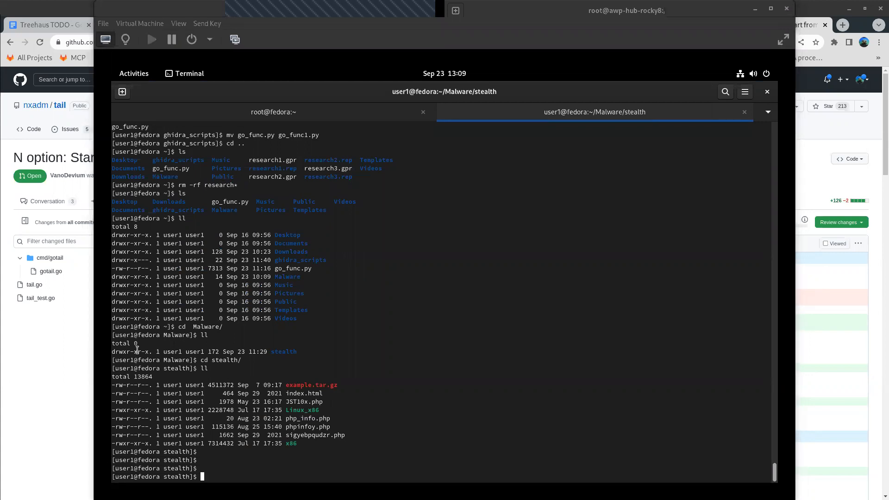
click(417, 334)
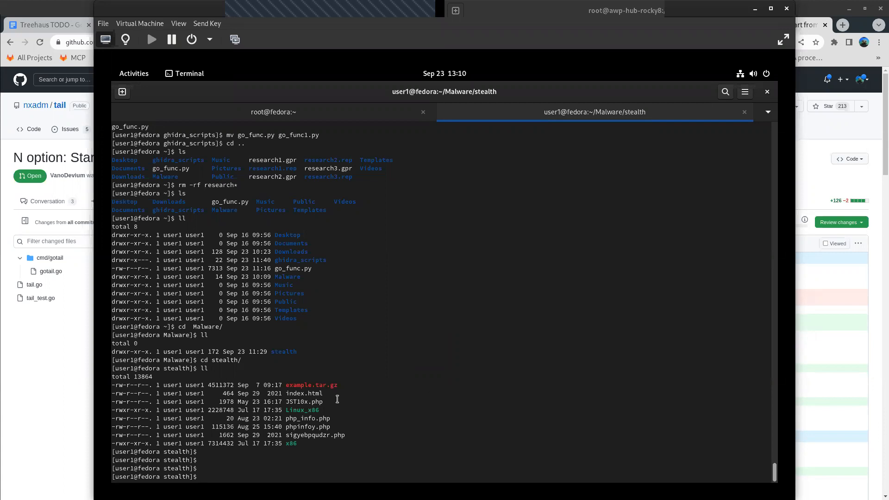
- Highlight the Linux_x86 entry in the file listing
triple_click(315, 407)
double_click(315, 408)
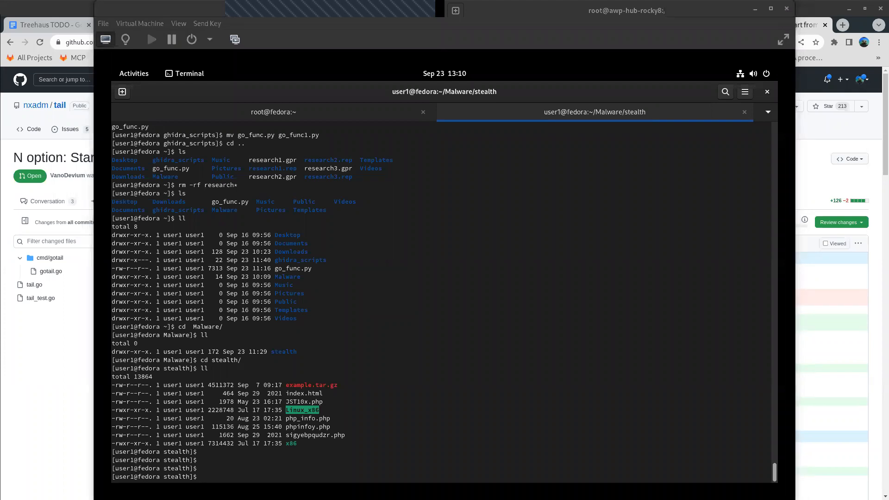
click(328, 318)
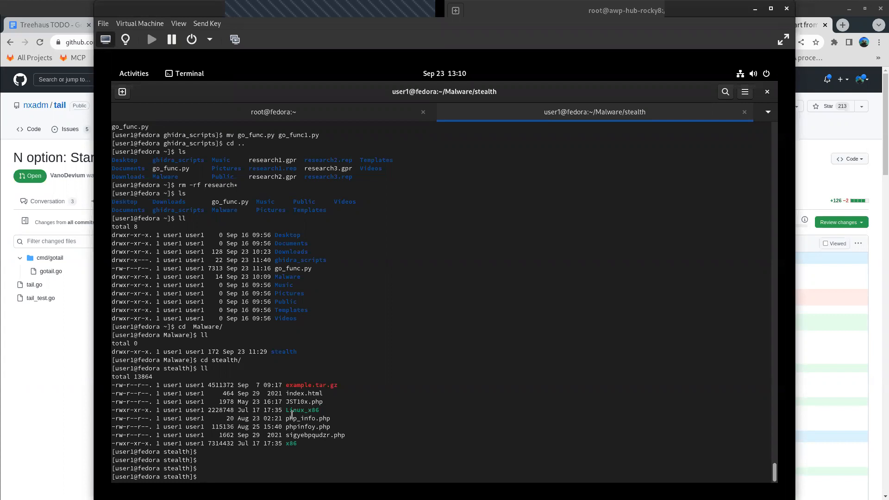
double_click(304, 409)
text(filr)
key(BackSpace)
text(e)
key(ctrl+u)
- Copy Linux_x86 over x86 with attributes preserved using cp -a, and list the directory again
text(cp -a L)
key(Tab)
text(x86)
key(Return)
text(ll)
key(Return)
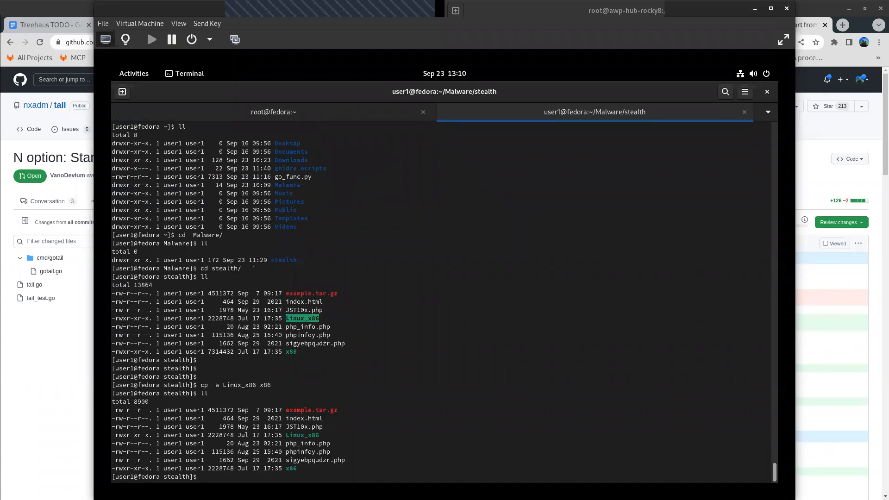
- Check the file type of Linux_x86 with the file command and highlight its linking information
text(file)
text(Li)
key(Tab)
key(Return)
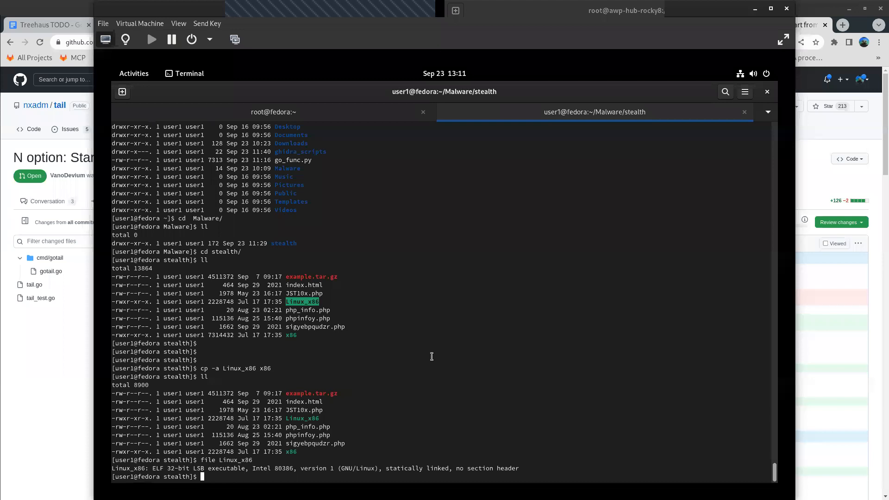
drag(386, 469, 449, 471)
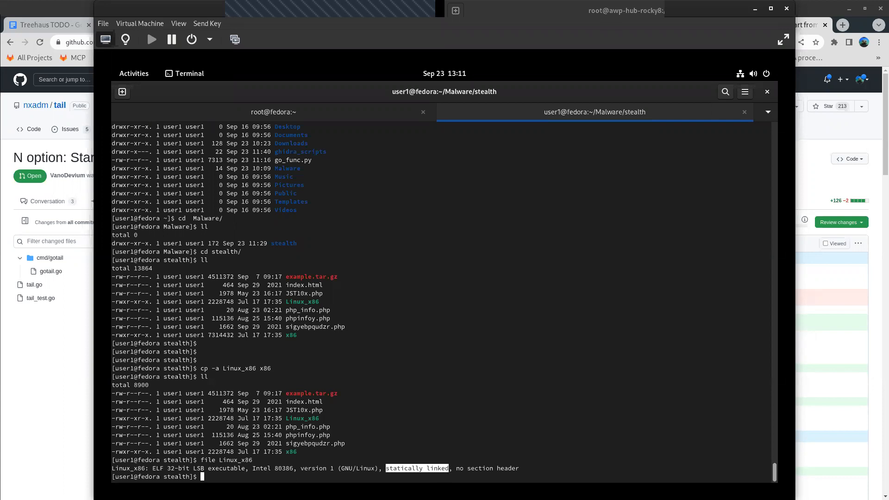
click(446, 421)
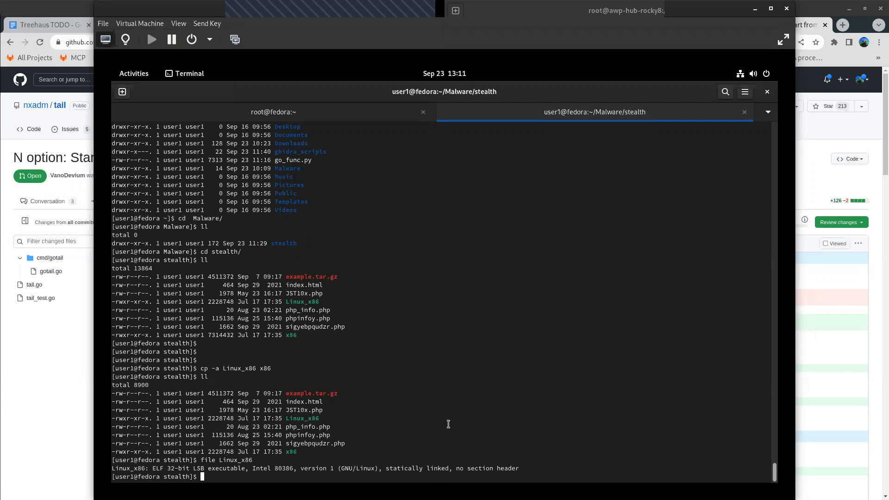
- Check the file type of /usr/bin/bash for comparison and highlight its linking and interpreter information
text(file /)
text(usr/s)
text(i)
key(BackSpace)
text(in/bash)
key(Return)
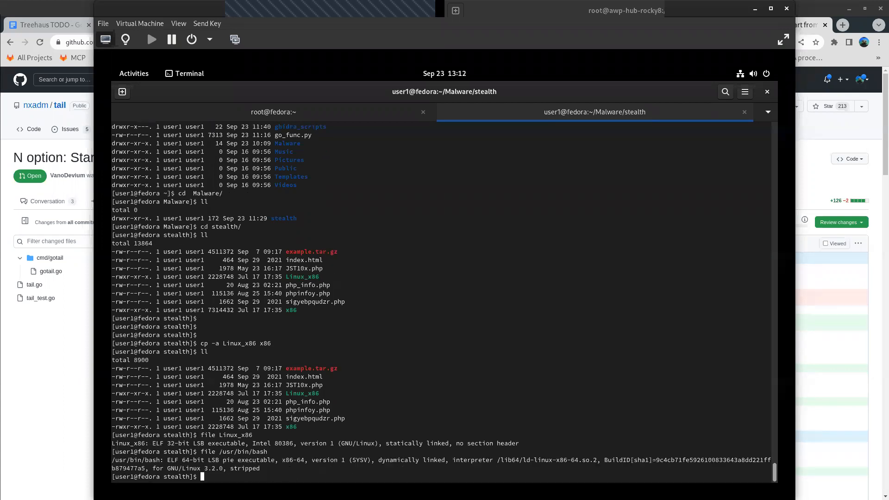
drag(381, 460, 597, 460)
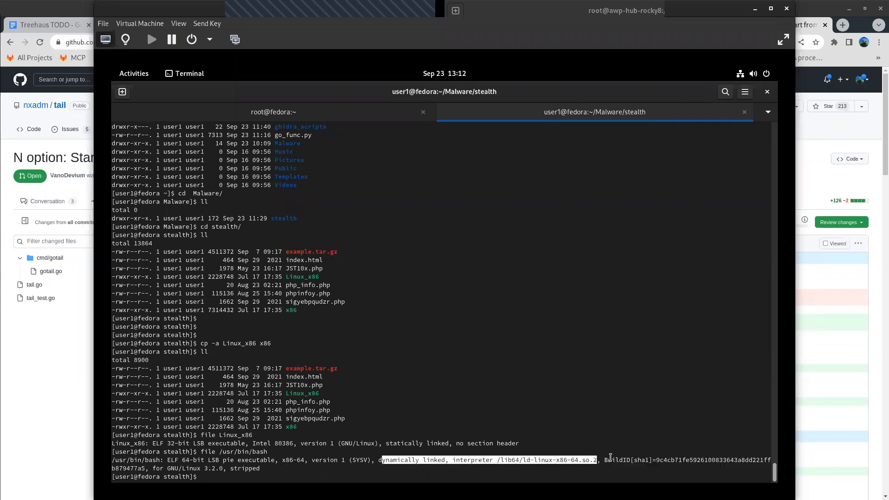
- Run ldd -v on /usr/bin/bash and highlight the library paths in its dependency output
text(ldd -v)
double_click(243, 452)
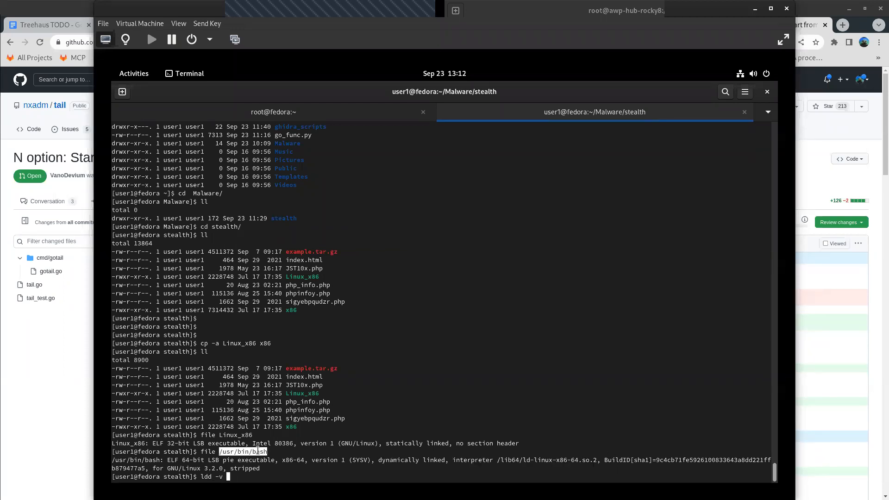
middle_click(431, 310)
key(Return)
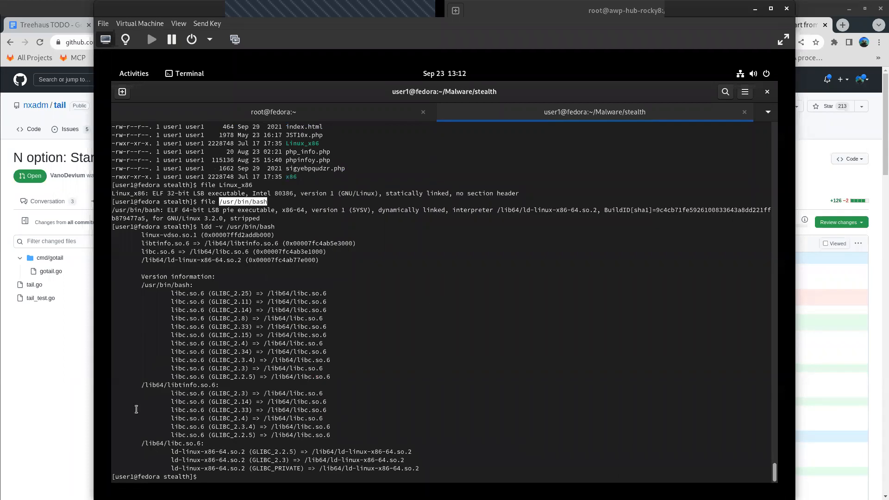
double_click(162, 260)
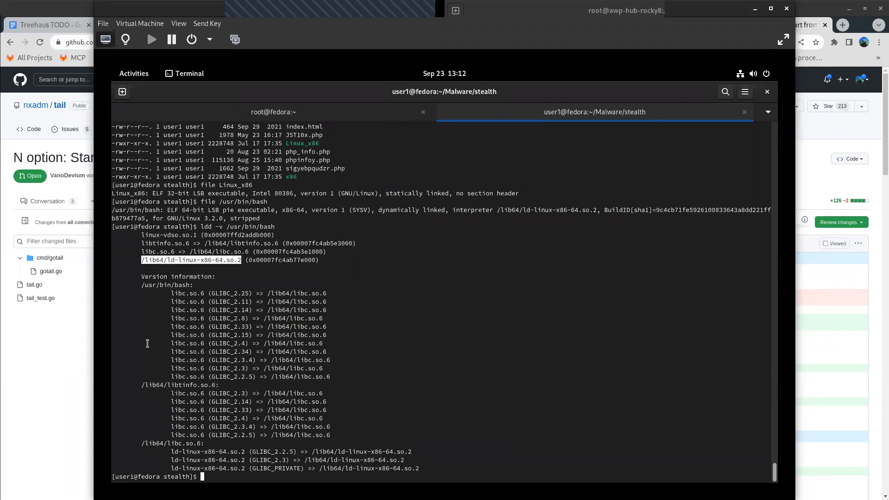
double_click(144, 384)
triple_click(145, 385)
triple_click(155, 443)
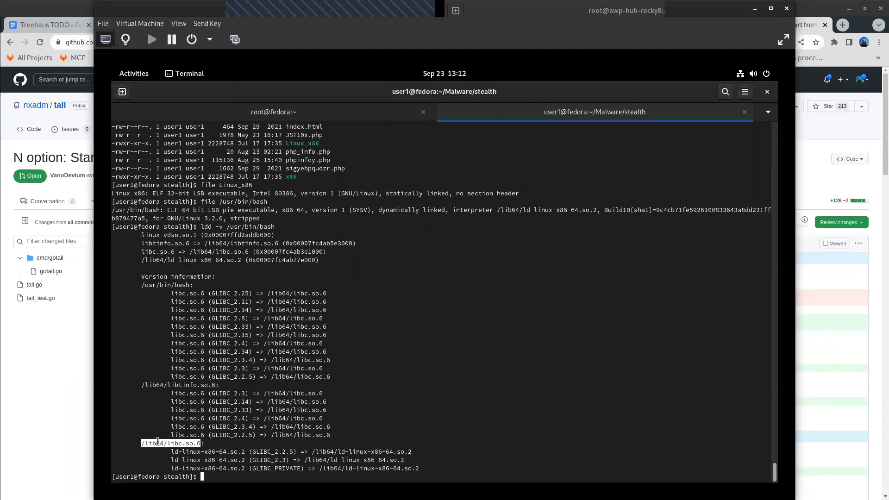
- Run ldd -v on Linux_x86 and highlight the output line
text(ldd )
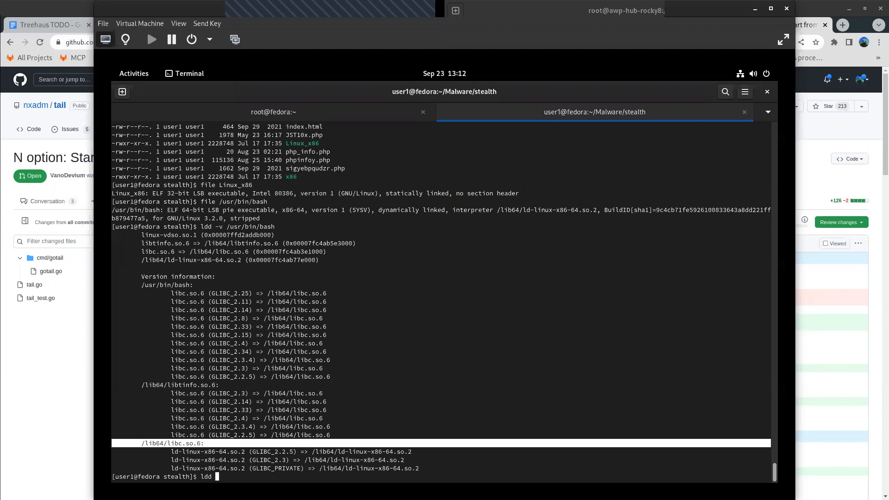
text(-v Linux_x86)
key(Return)
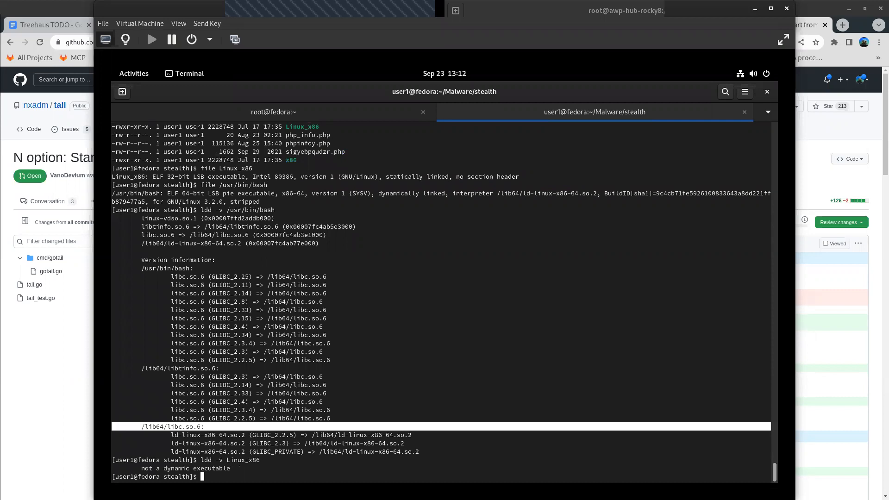
triple_click(234, 468)
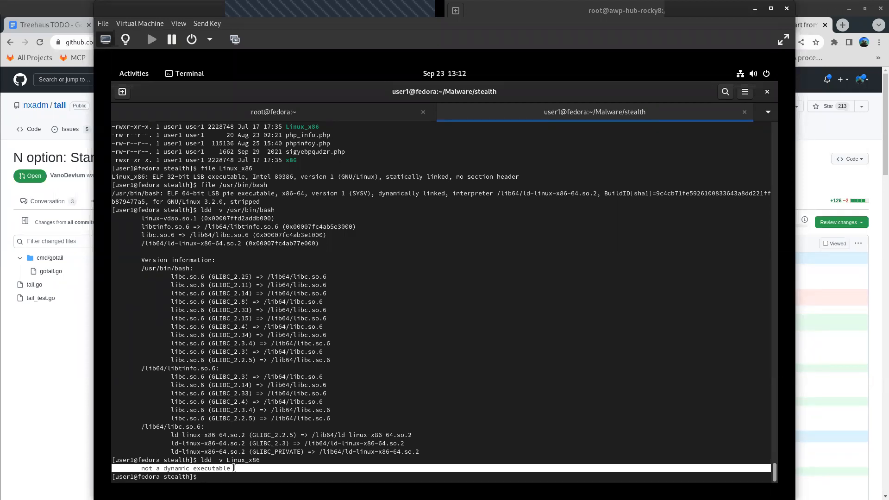
- List the directory's files and try running string on /usr/bin/bash
text(ll)
key(Return)
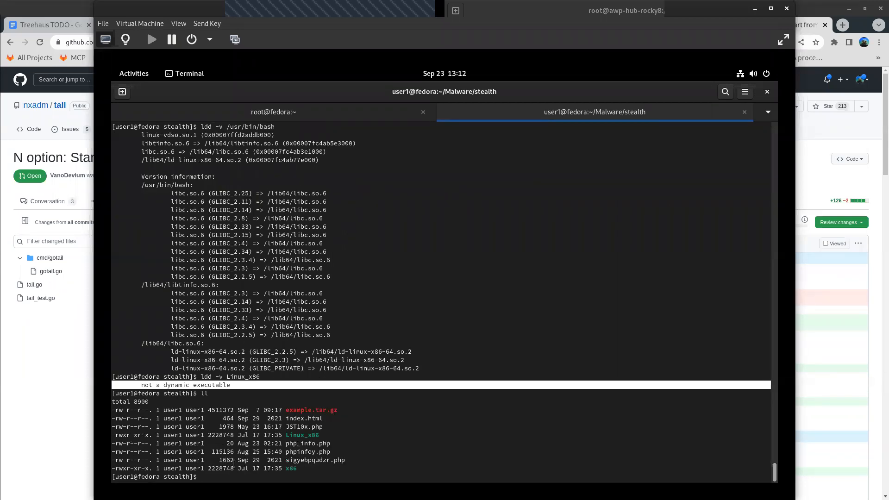
text(string /usr/bin/bash)
key(Return)
- Print the strings contained in /usr/bin/bash with the strings command and look back through the output
text(stri)
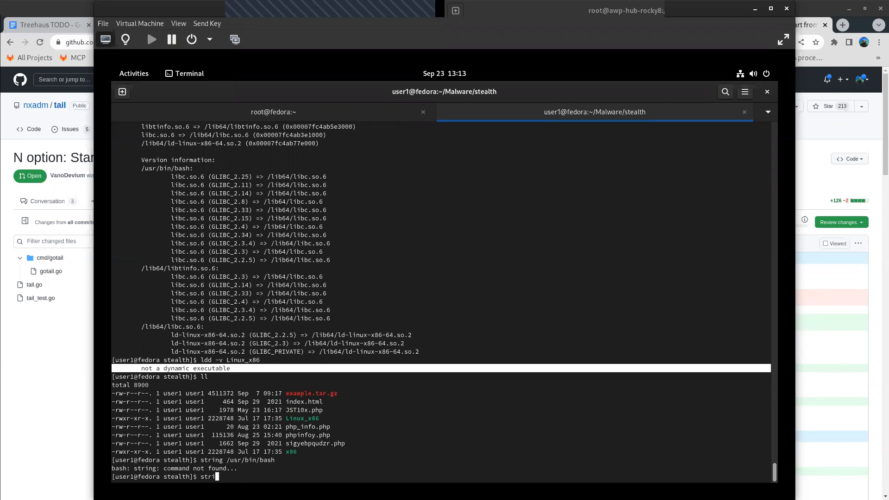
text(ngs /usr/bin/bash)
key(Return)
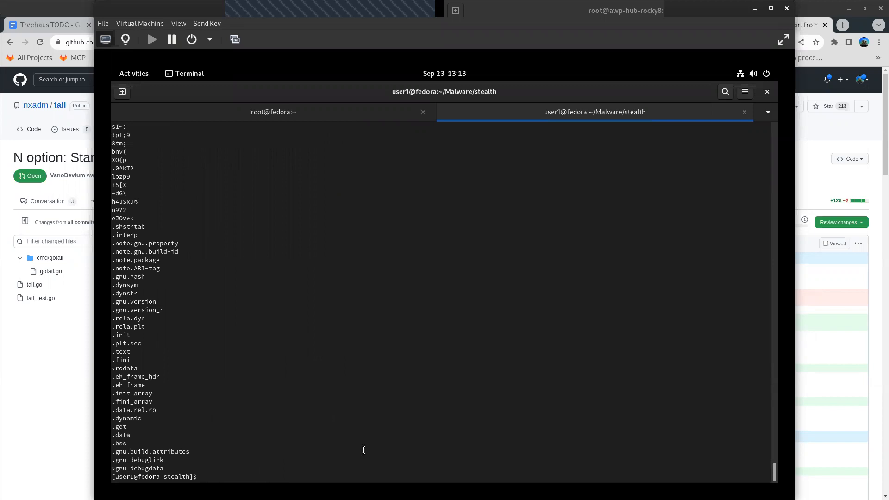
key(Up)
key(Return)
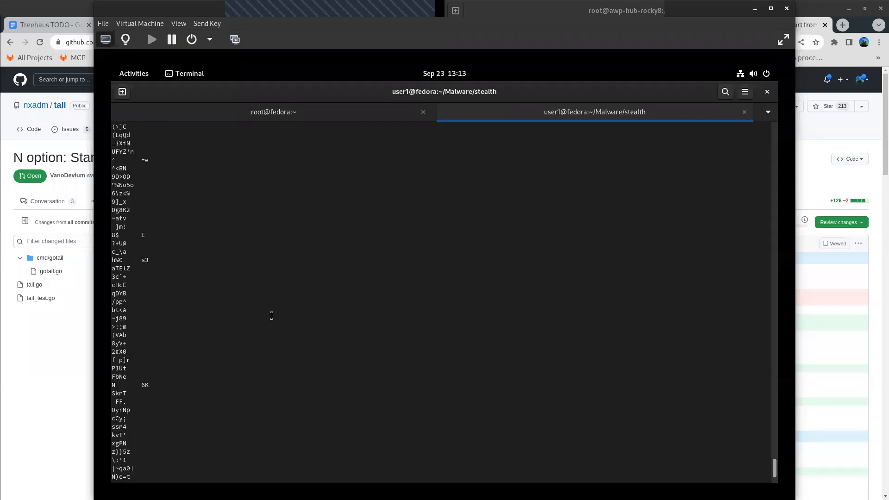
scroll(271, 316, up, 10)
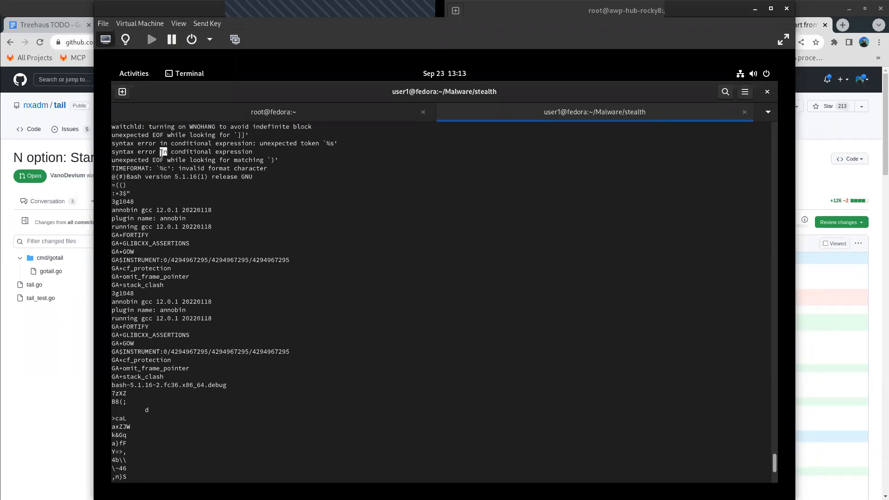
- Filter the strings of /usr/bin/bash with grep for https, and again for http
key(Return)
text(ll)
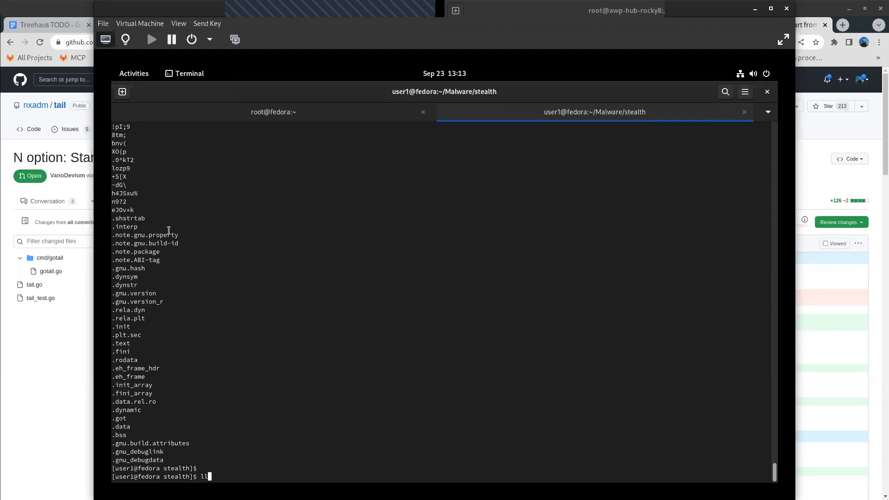
key(Up)
text(|grep httpd)
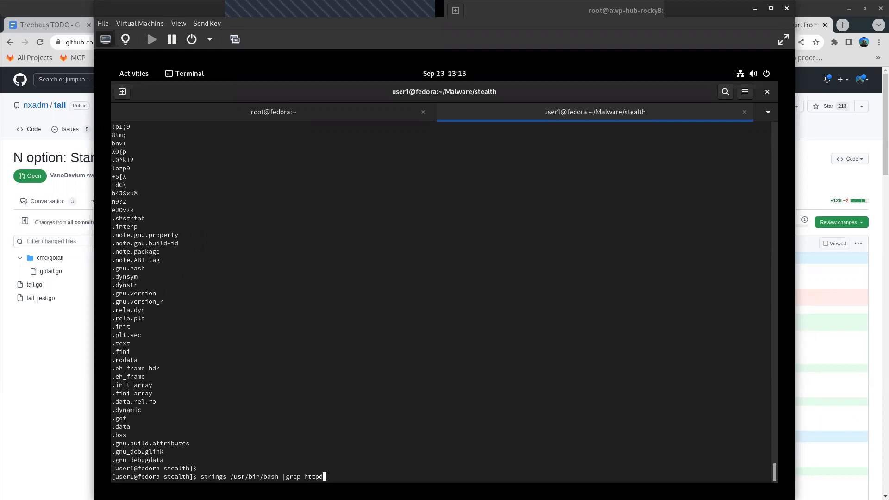
key(Return)
key(Up)
key(BackSpace)
key(Return)
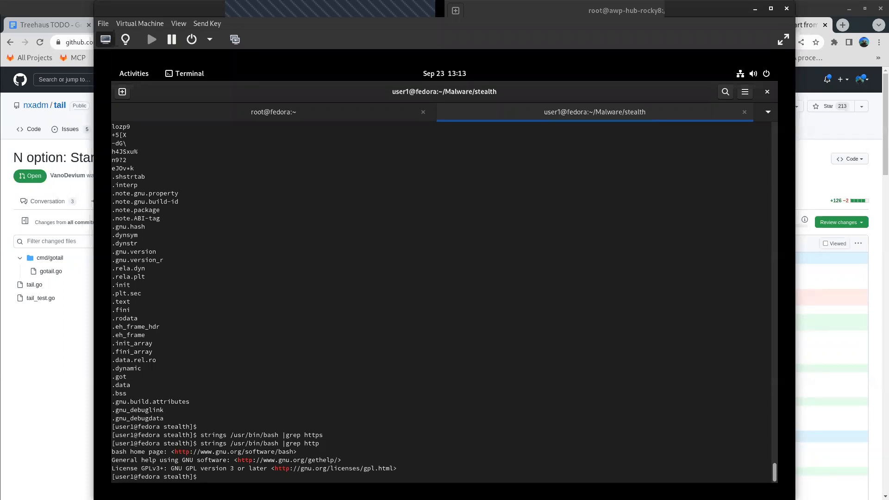
- List the directory's files and print the strings contained in Linux_x86
text(ll)
key(Return)
text(sting)
key(BackSpace)
key(BackSpace)
key(BackSpace)
key(BackSpace)
text(rings L)
key(Tab)
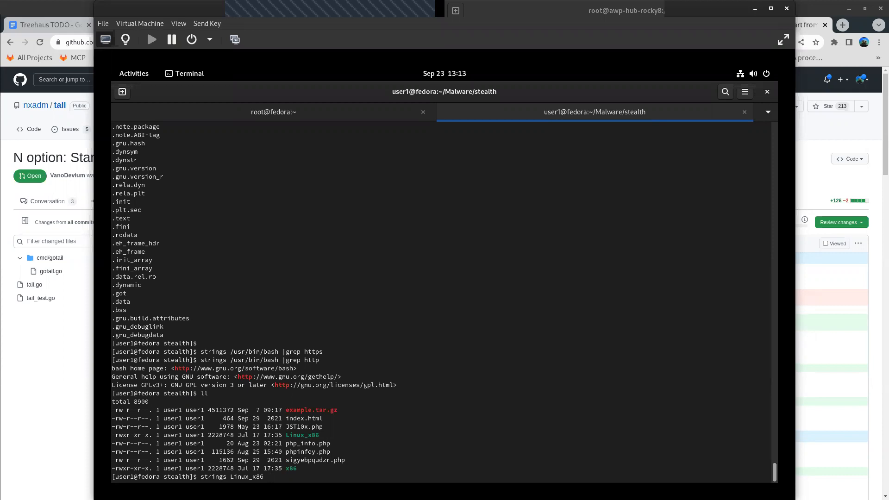
key(Return)
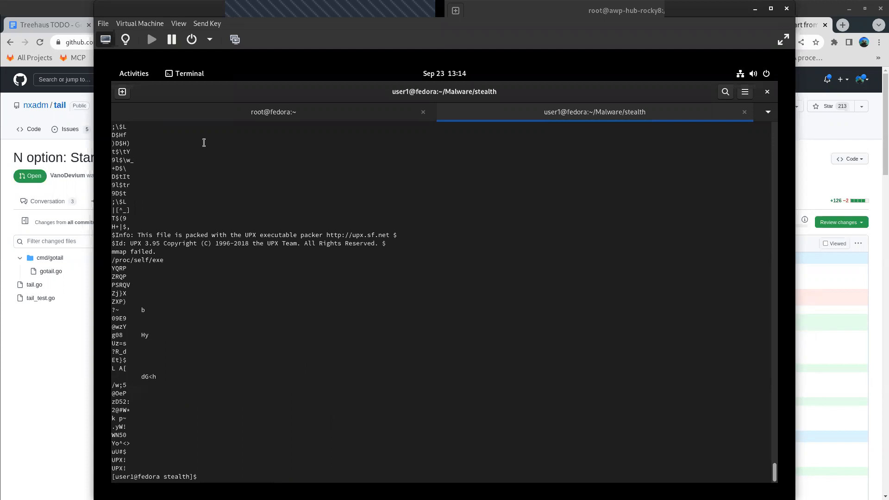
- Highlight the line naming the UPX executable packer in the strings output of Linux_x86
triple_click(215, 240)
double_click(221, 234)
triple_click(222, 235)
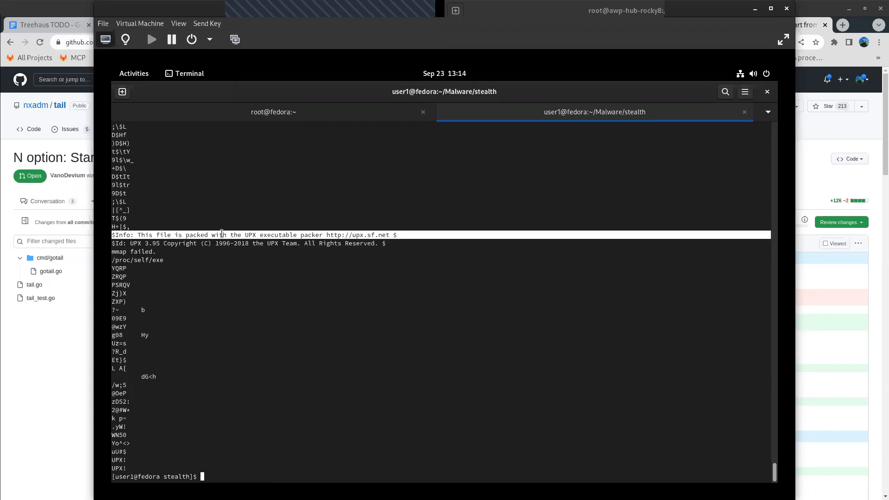
double_click(222, 234)
triple_click(343, 236)
- Pipe the strings of Linux_x86 into less, examine the output page by page for readable text, and quit the pager
text(strings Linux_x86  |less)
key(Return)
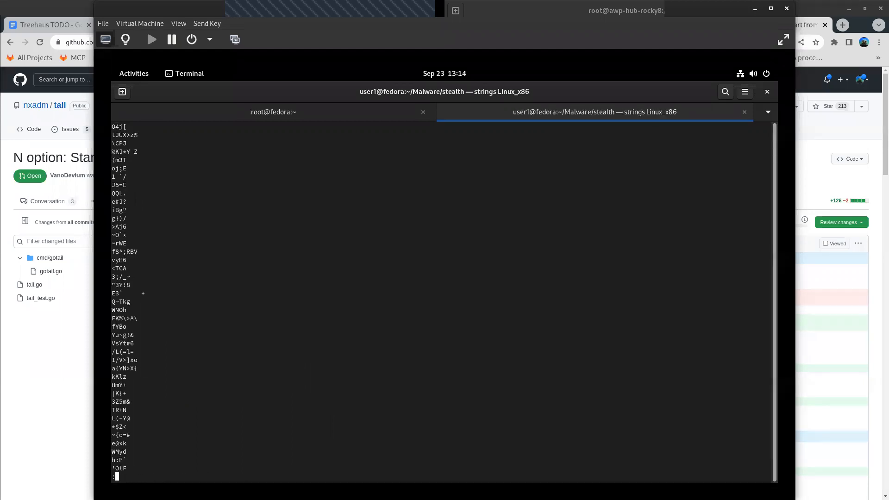
key(Down)
key(Down)
key(Down)
key(Down)
key(Down)
key(Down)
key(Down)
key(Down)
key(Down)
key(Down)
key(Down)
key(Down)
key(Down)
key(Down)
key(Down)
key(Down)
key(Down)
key(Down)
key(Down)
key(Down)
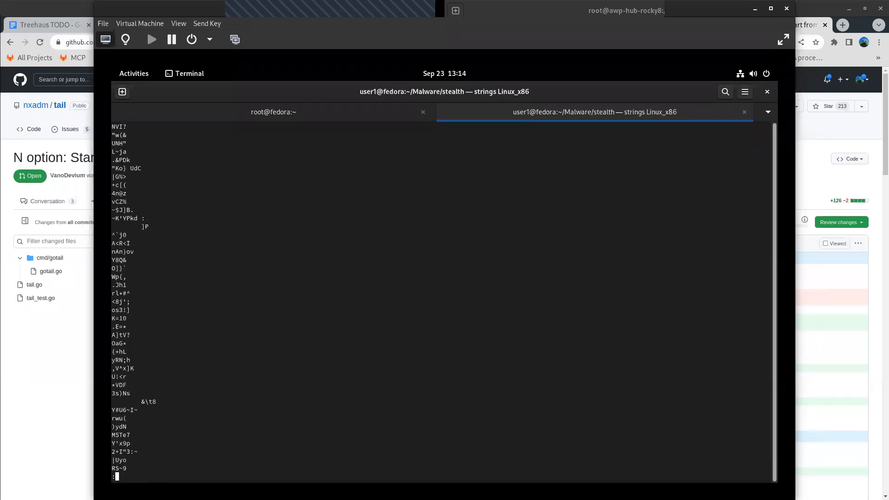
key(Down)
key(Down)
key(Down)
key(Down)
key(Down)
key(Down)
key(Down)
key(Down)
key(Down)
key(Down)
key(Down)
key(Down)
key(Down)
key(Down)
key(Down)
key(Down)
key(Down)
key(Down)
key(Down)
key(Down)
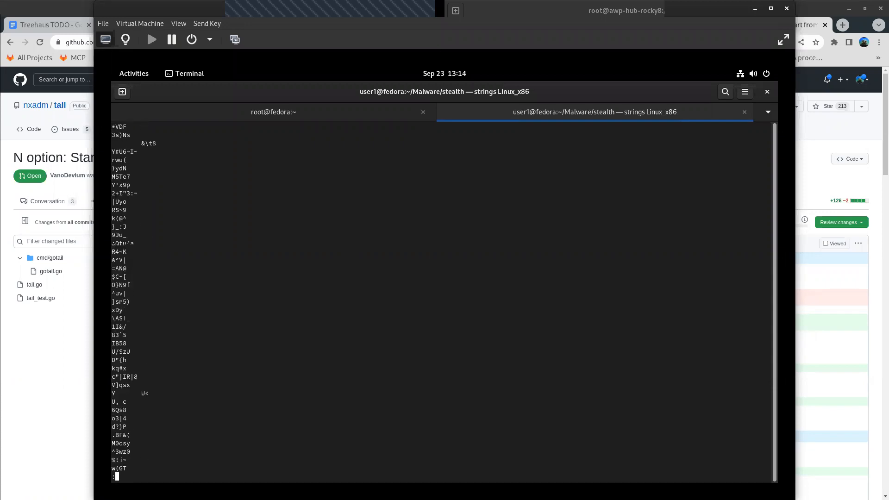
key(Down)
key(Down)
key(Down)
key(Down)
key(Down)
key(Down)
key(Down)
key(Down)
key(Down)
key(Down)
key(Down)
key(Down)
key(Down)
key(Down)
key(Down)
key(Down)
key(Down)
key(Down)
key(Down)
key(Down)
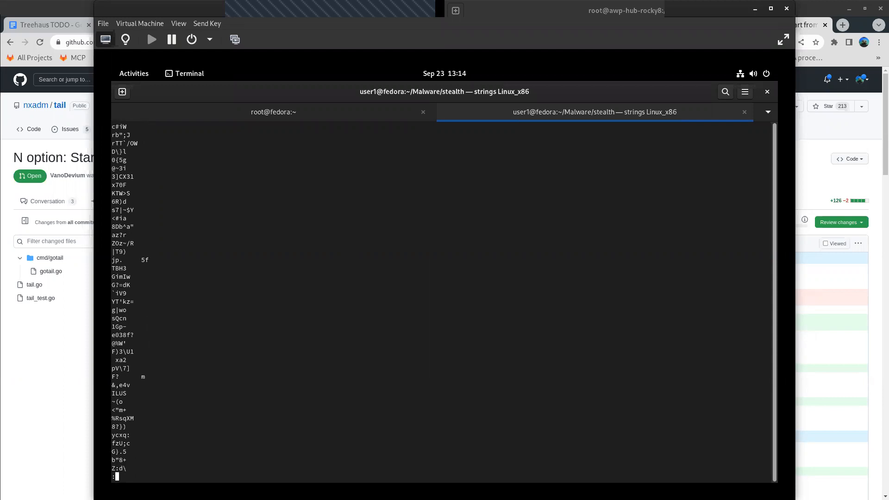
key(space)
key(Down)
key(Down)
key(Down)
key(Down)
key(Down)
key(Down)
key(Down)
key(Down)
key(Down)
key(Down)
key(Down)
key(Down)
key(Down)
key(Down)
key(Down)
key(Down)
key(Down)
key(Down)
key(Down)
key(Down)
key(Down)
key(Down)
key(Down)
key(Down)
key(Down)
key(Down)
key(Down)
key(Down)
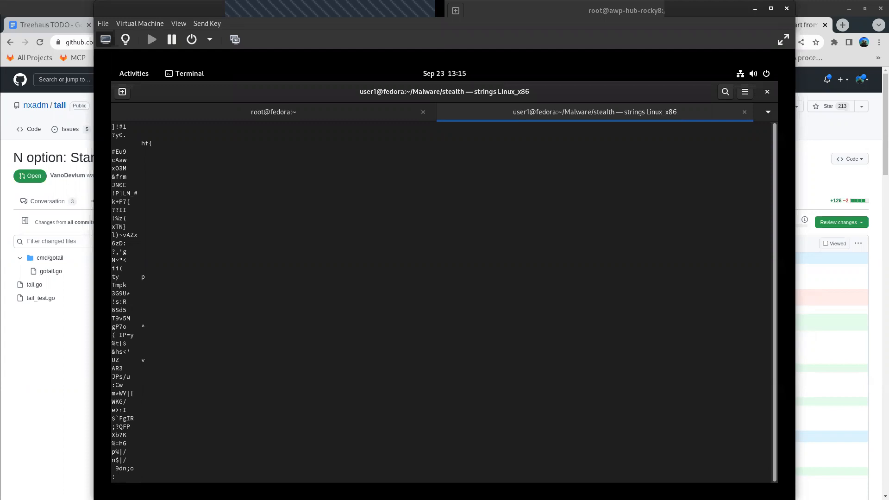
key(space)
key(q)
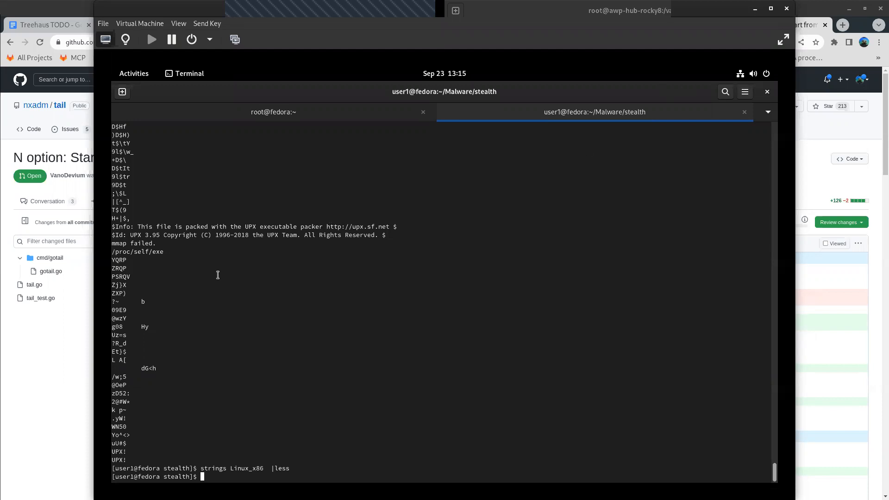
- Highlight the UPX info, UPX Id and mmap failed lines in the strings output
drag(179, 245, 106, 224)
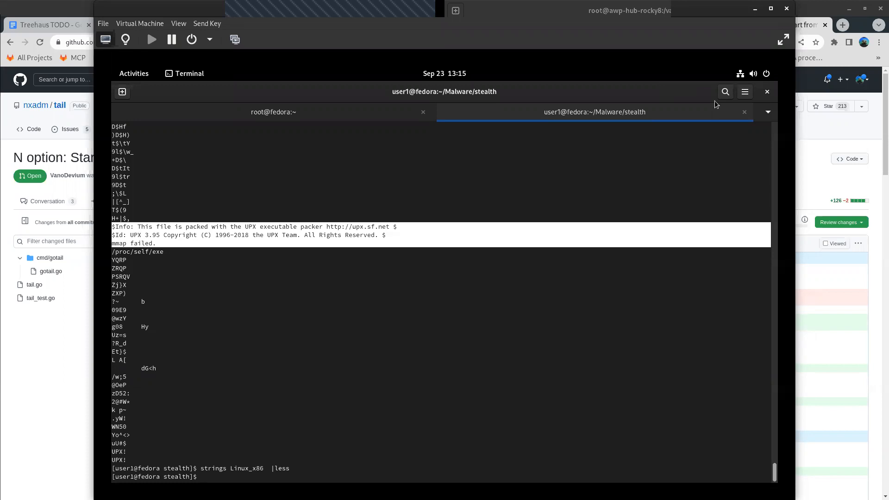
click(196, 225)
drag(160, 244, 137, 226)
- Restore the terminal to a smaller window, launch Ghidra with the ghidra command and dismiss its Tip of the Day
drag(484, 147, 439, 148)
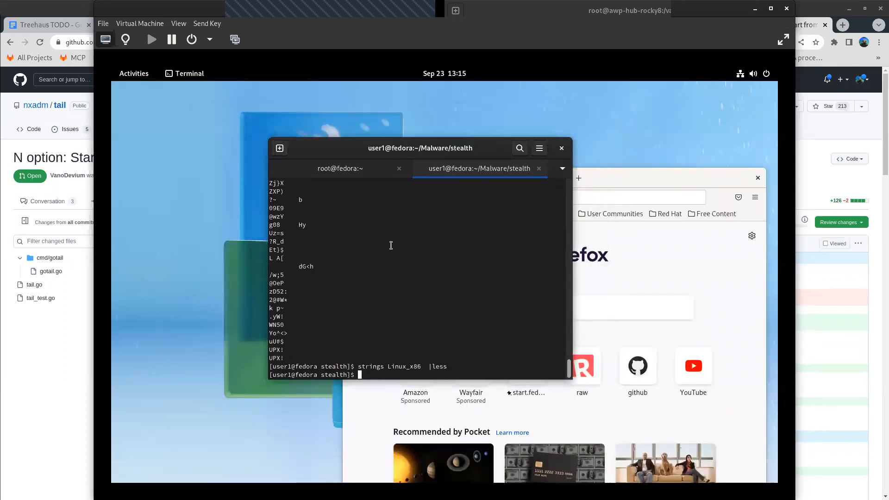
text(ghidra)
key(Return)
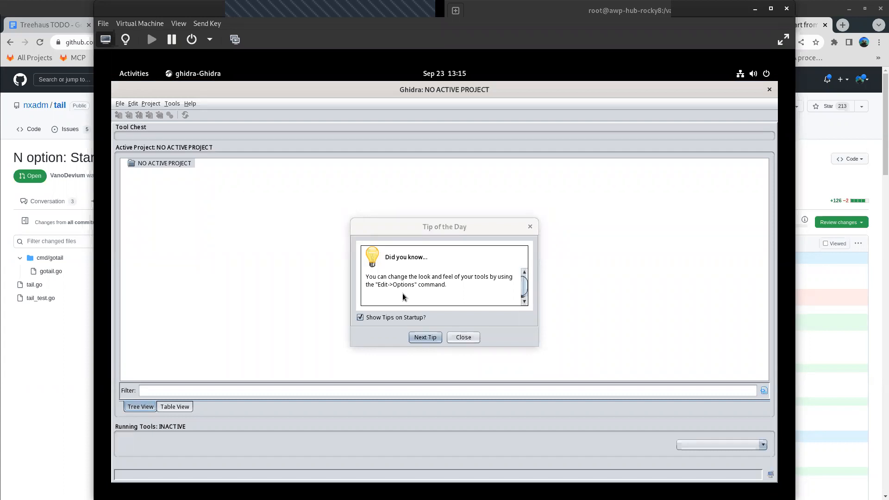
click(421, 337)
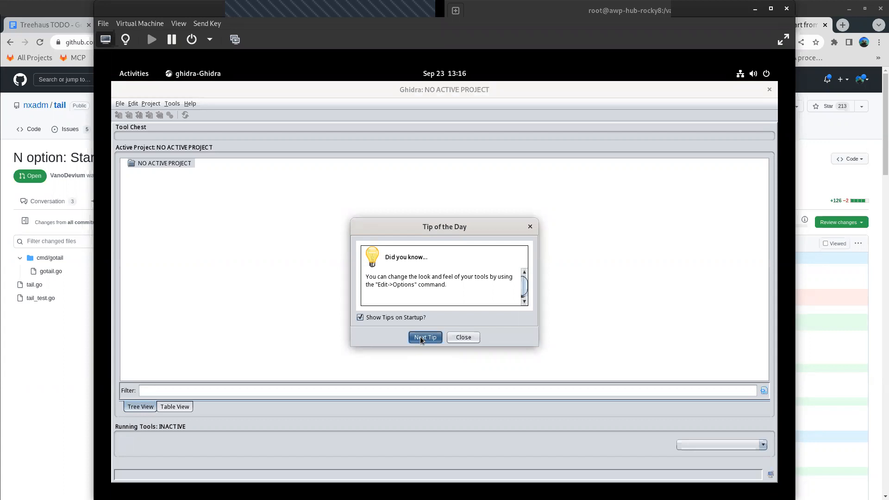
click(463, 338)
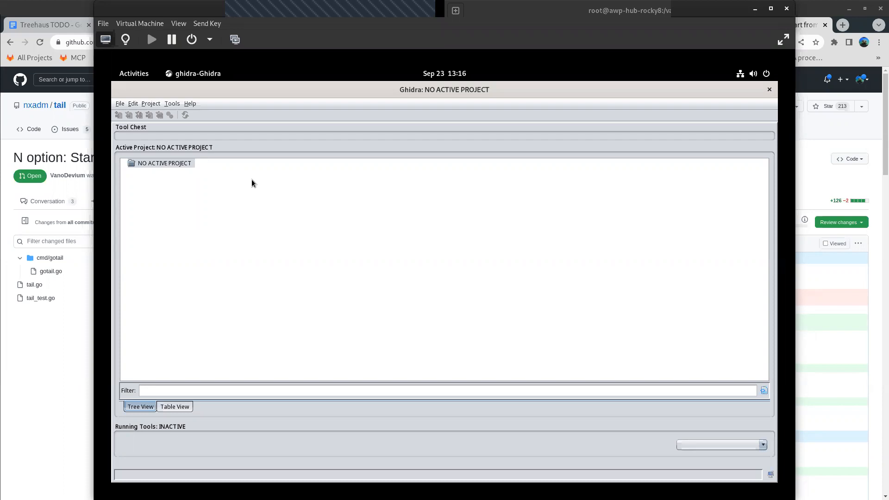
- Create a non-shared project named research-malware-x86 in /home/user1
click(122, 104)
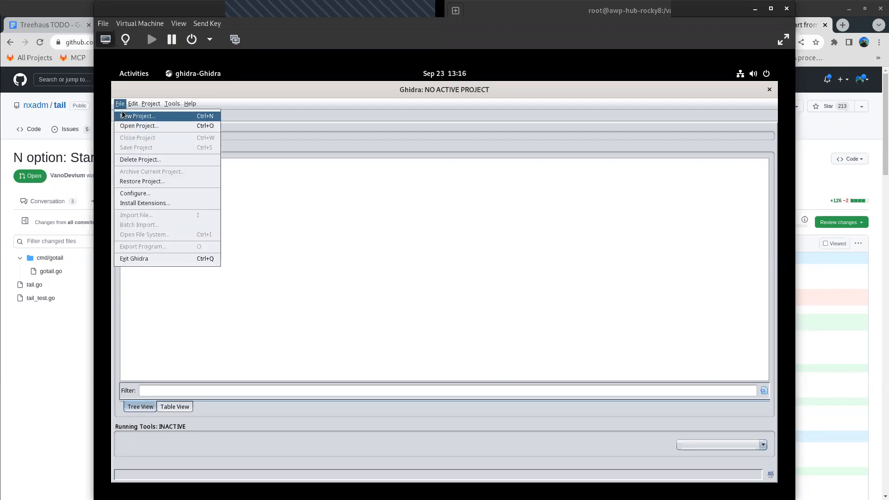
click(152, 119)
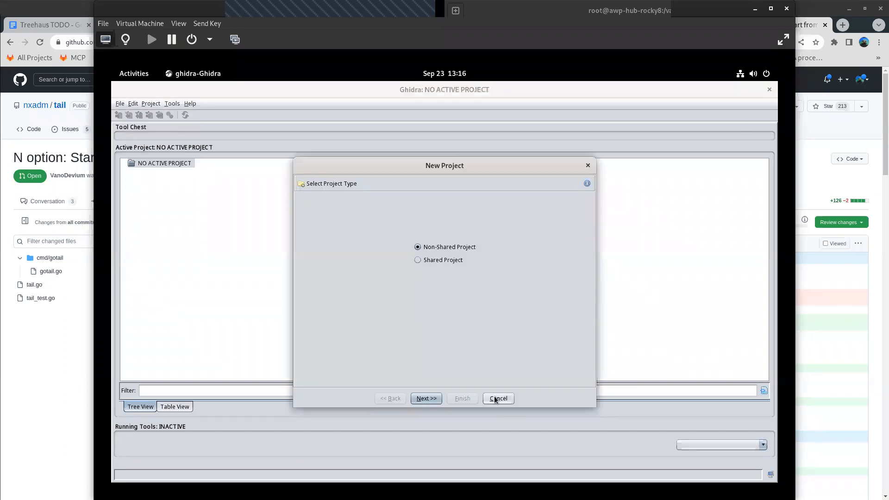
click(426, 399)
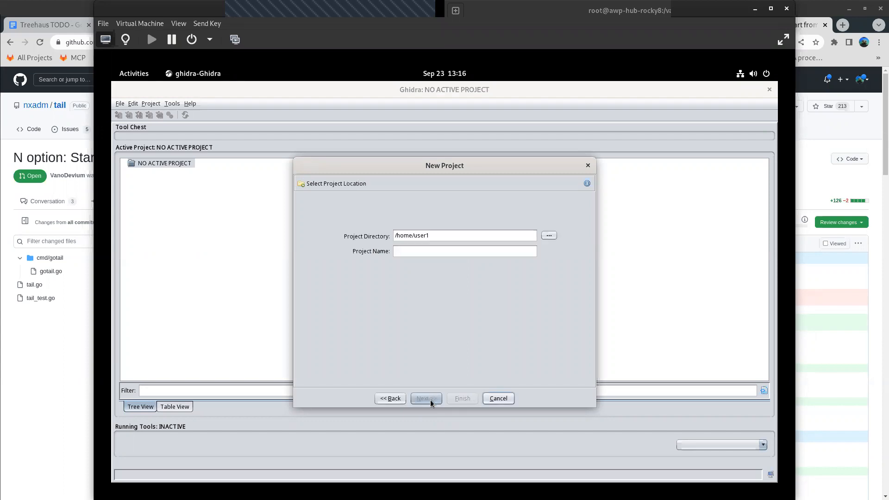
click(406, 253)
text(r)
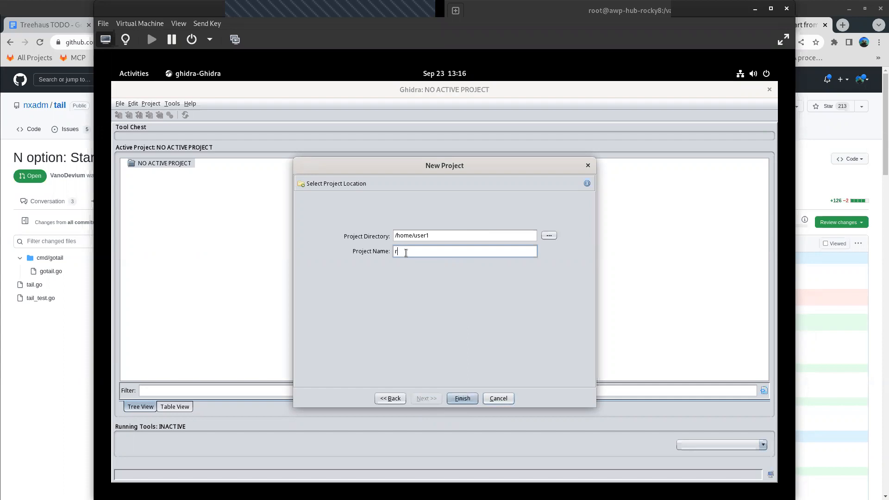
text(esearch3)
key(BackSpace)
text(4)
key(BackSpace)
text(-malware-x86)
click(462, 399)
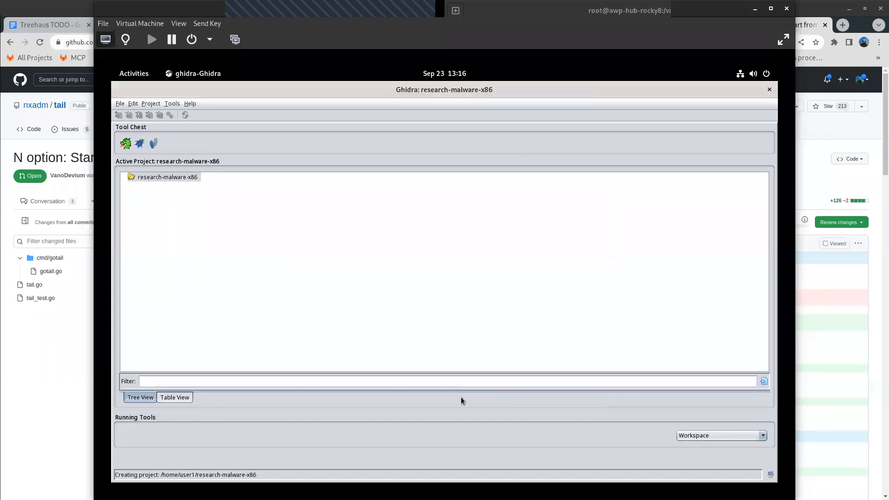
- Import x86 from /home/user1/Malware/stealth into the project in Executable and Linking Format (ELF), language x86:LE:32:default:gcc
click(119, 105)
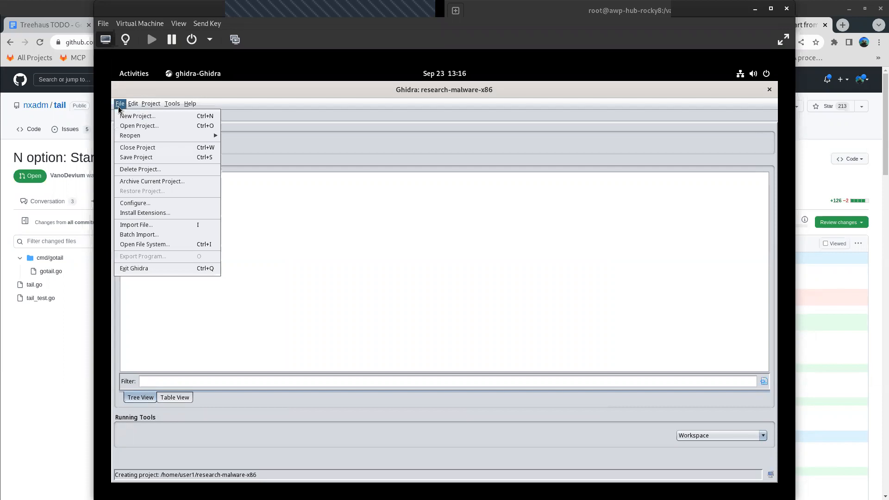
click(151, 225)
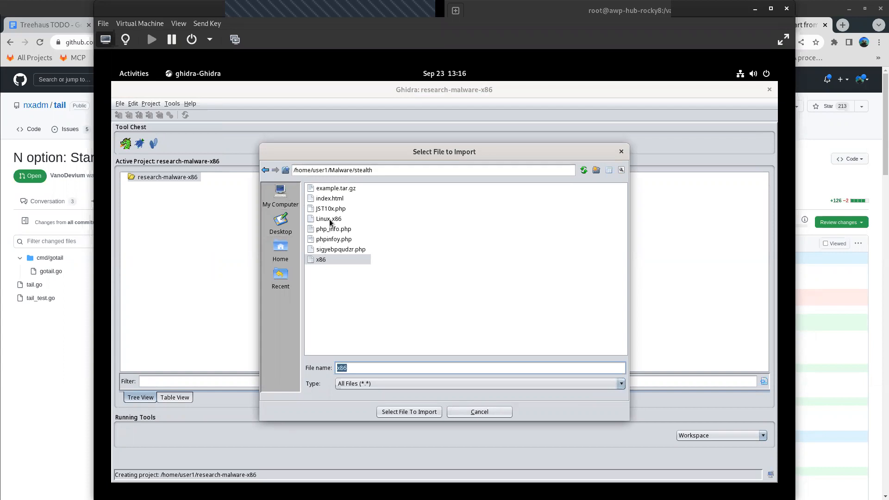
click(329, 261)
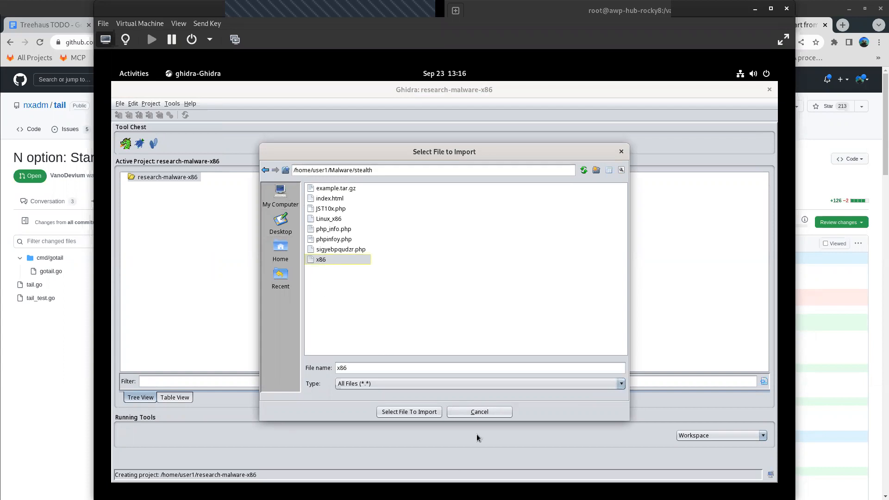
click(431, 414)
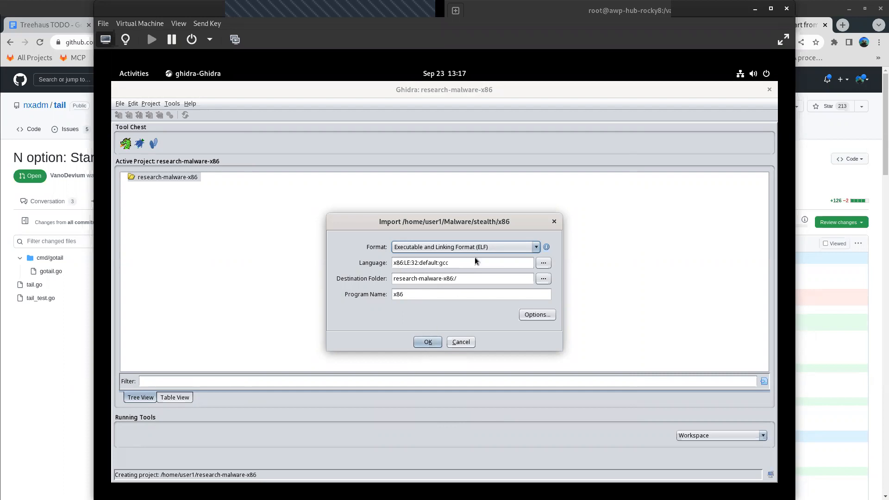
click(428, 343)
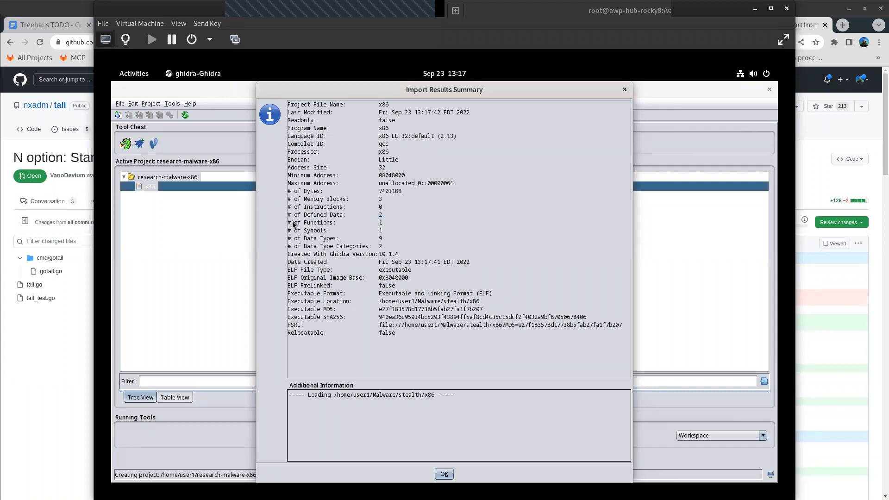
- Examine the function and symbol counts in the import results summary and close it
drag(288, 222, 329, 228)
click(370, 223)
double_click(381, 223)
drag(396, 230, 307, 230)
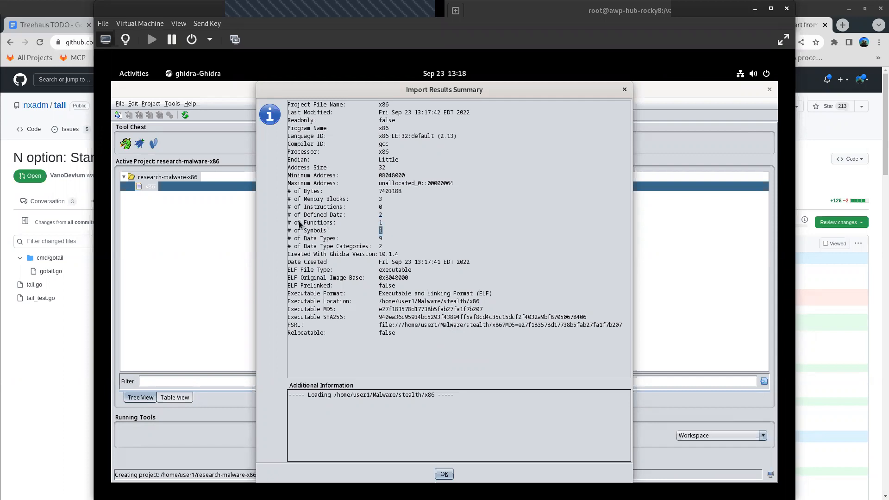
double_click(380, 224)
click(444, 473)
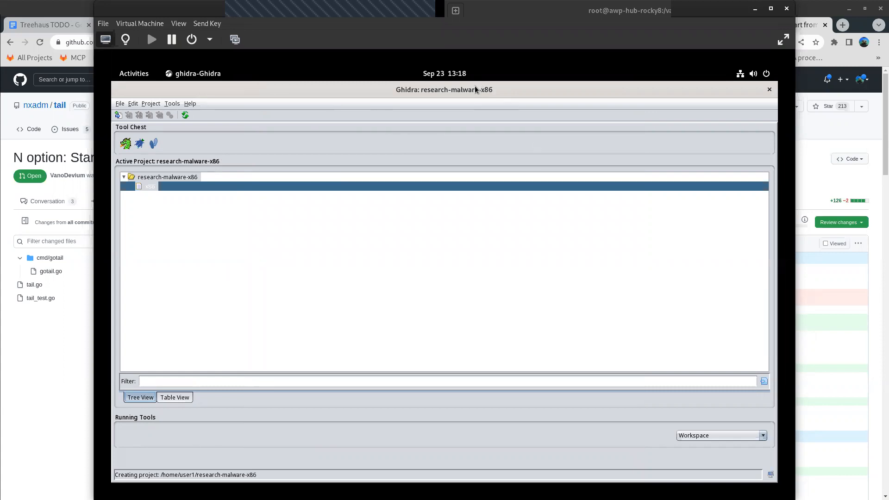
- Return to the Ghidra project window from the desktop overview and open x86 in the default tool
click(137, 73)
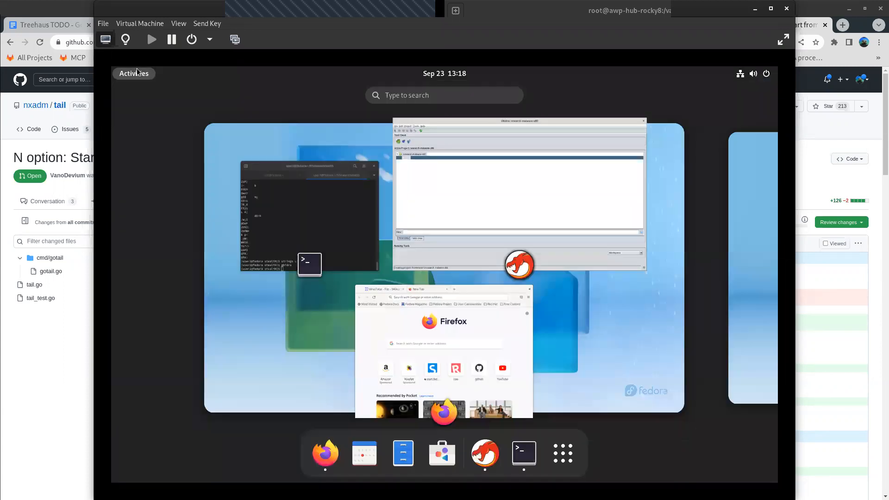
click(479, 198)
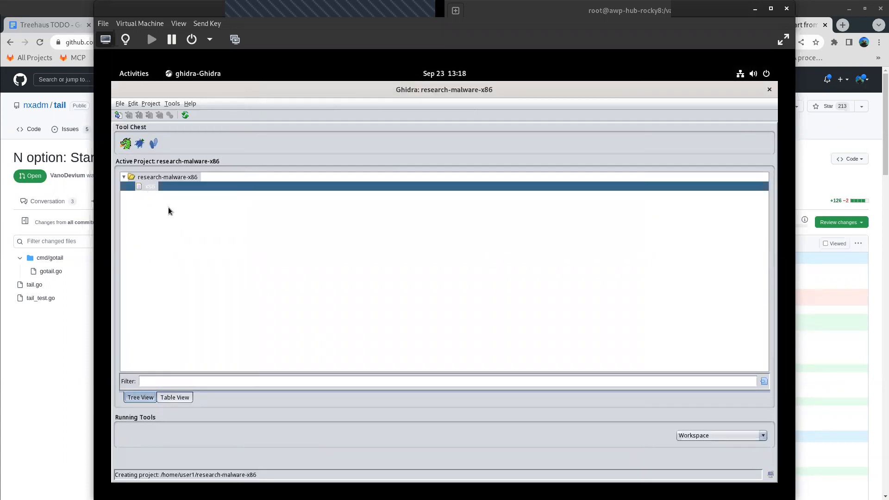
right_click(149, 190)
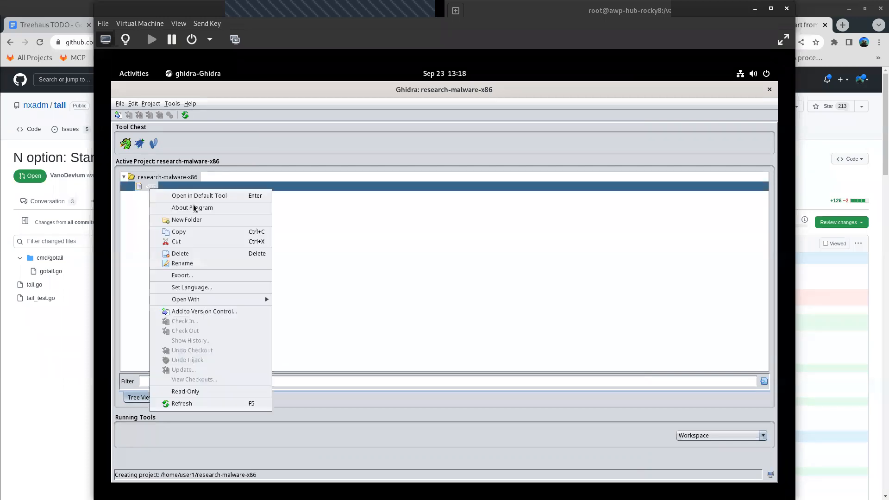
click(205, 196)
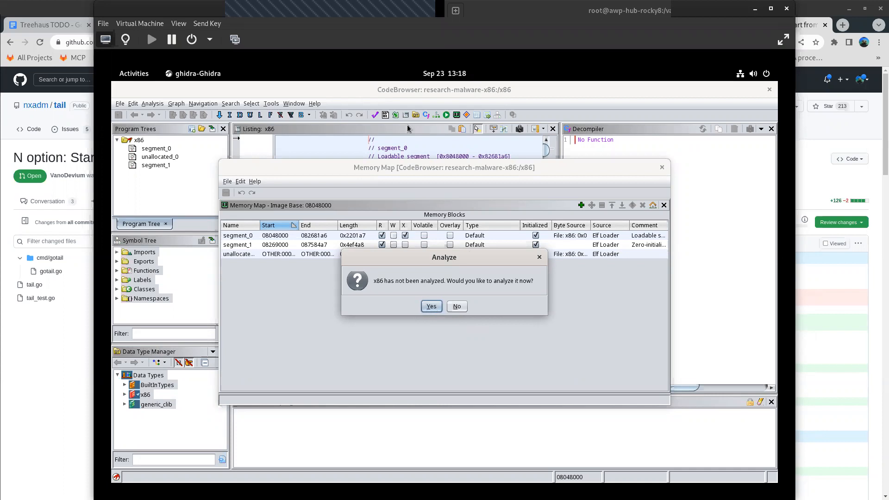
- Accept analyzing x86, review the analyzers, enable Decompiler Parameter ID and start the analysis
drag(394, 170, 587, 228)
click(430, 306)
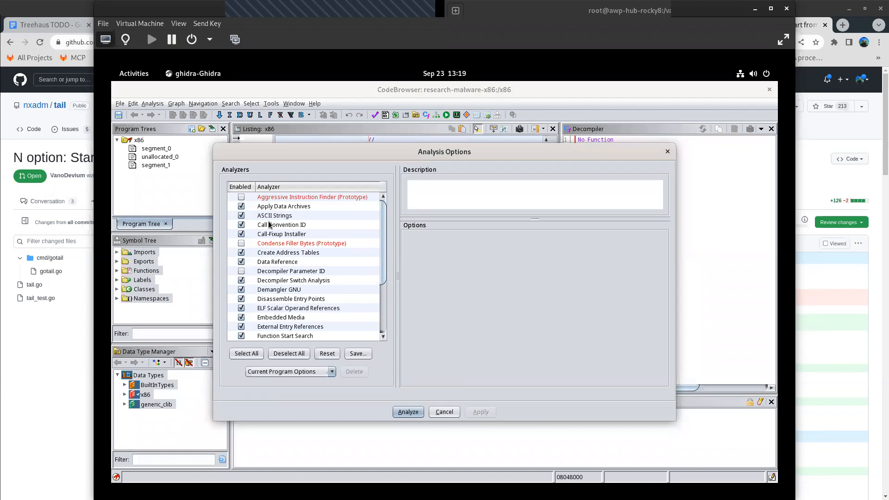
scroll(283, 278, down, 3)
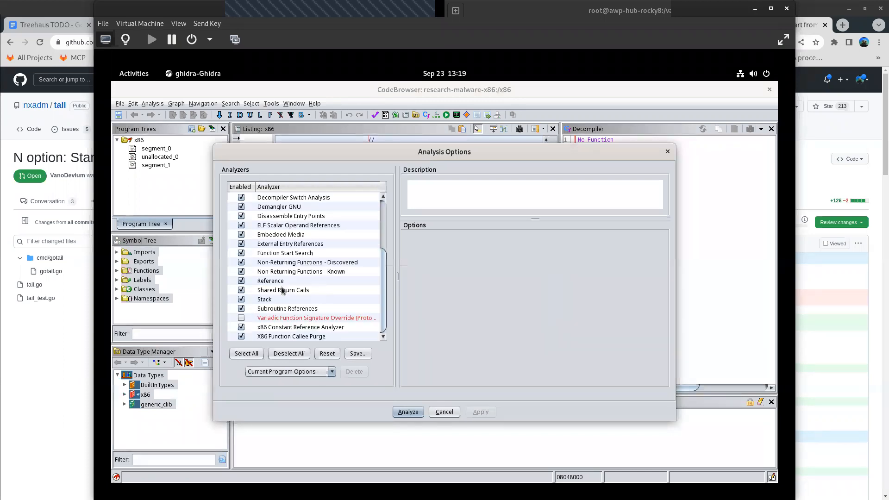
scroll(280, 287, up, 3)
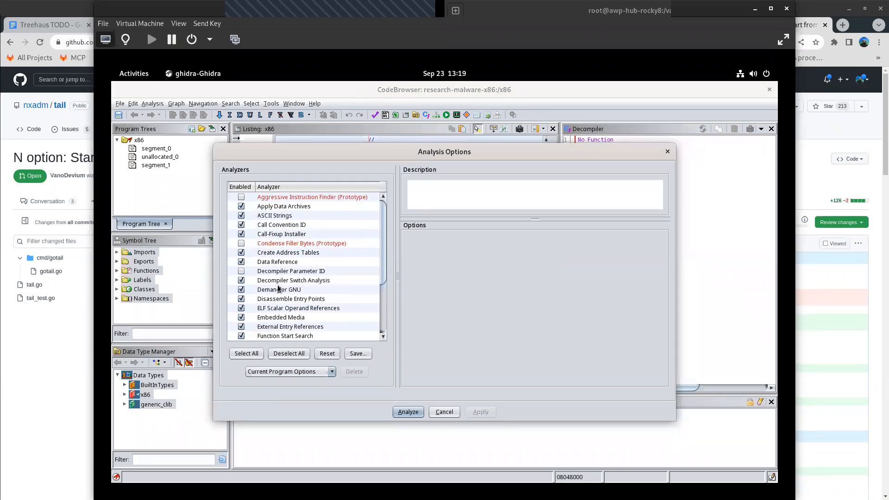
click(240, 272)
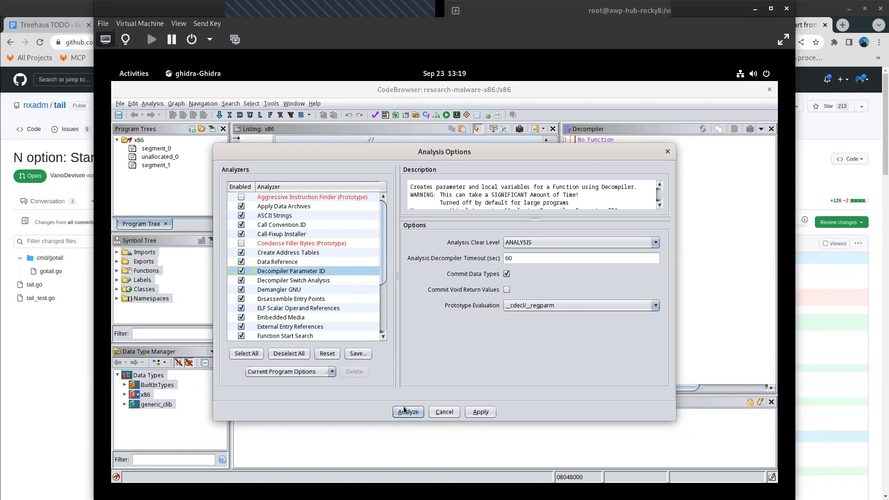
click(416, 416)
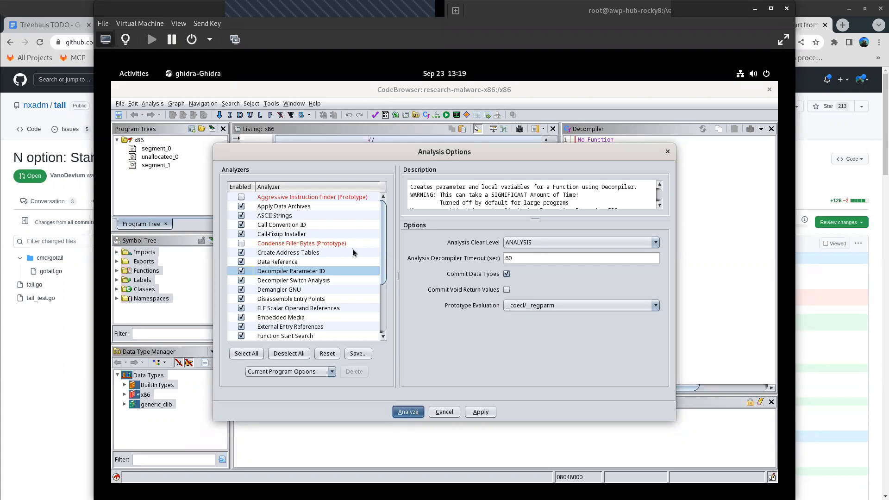
click(401, 414)
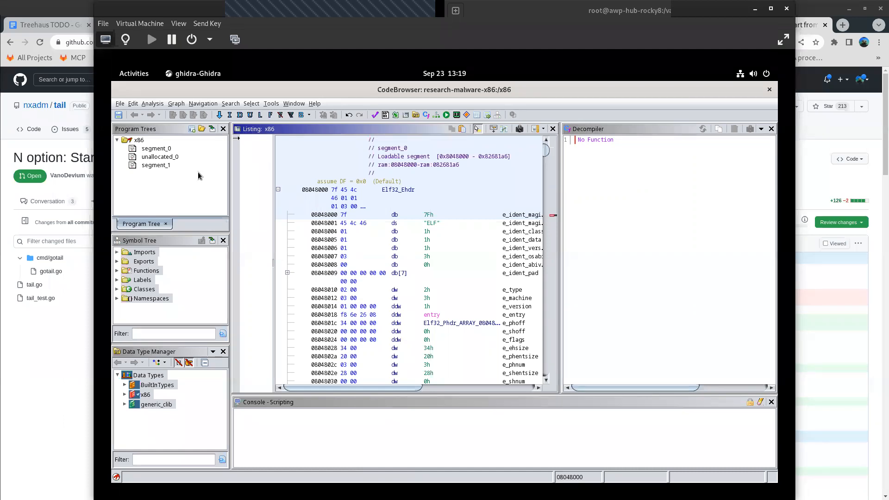
- Select segment_0 of x86 in the program tree and focus the scripting console
click(160, 149)
click(600, 452)
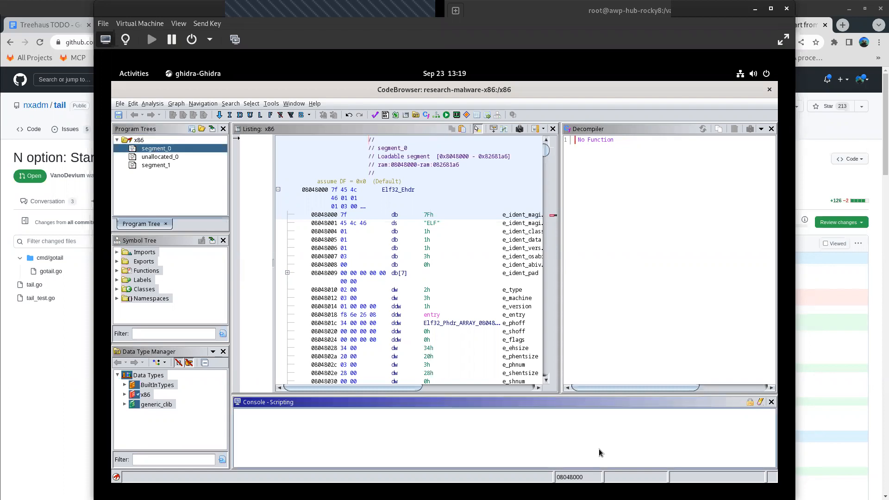
- Check the functions listed in the symbol tree and request Auto Analyze on x86 again
click(118, 271)
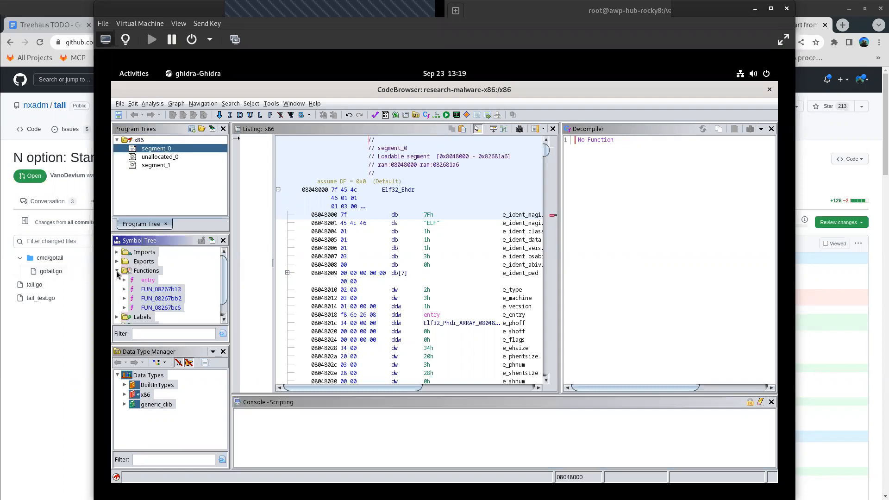
click(117, 271)
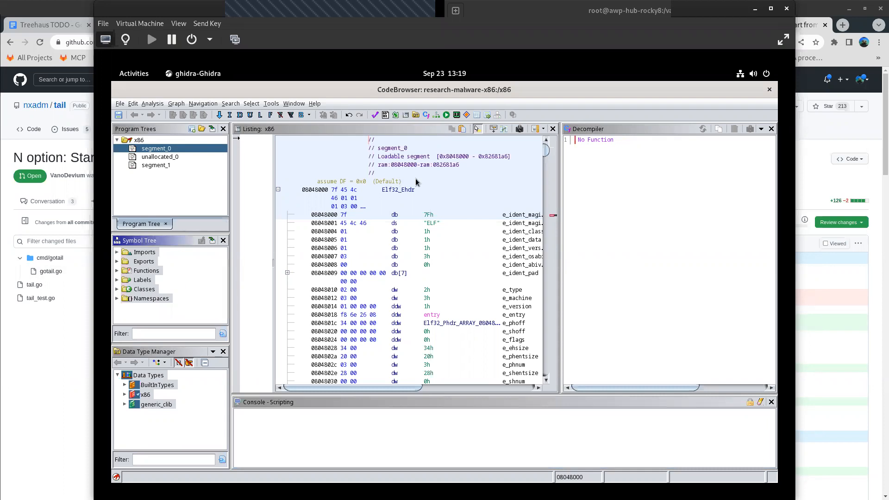
click(153, 104)
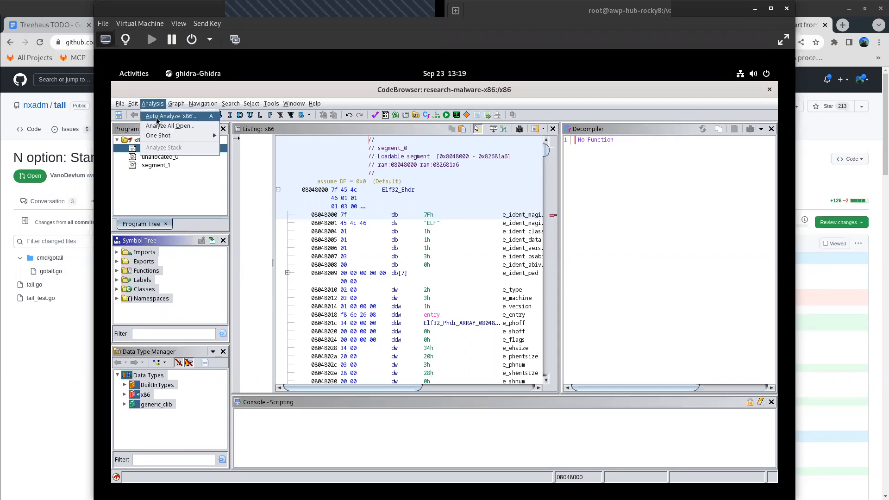
click(157, 117)
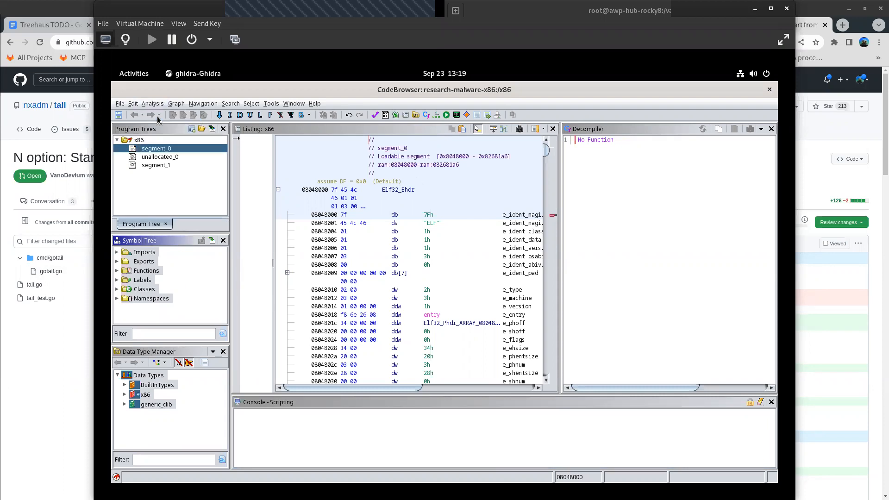
click(408, 411)
- Filter the symbol tree for "main" and clear the filter again
click(148, 334)
text(main)
key(BackSpace)
key(BackSpace)
key(BackSpace)
key(BackSpace)
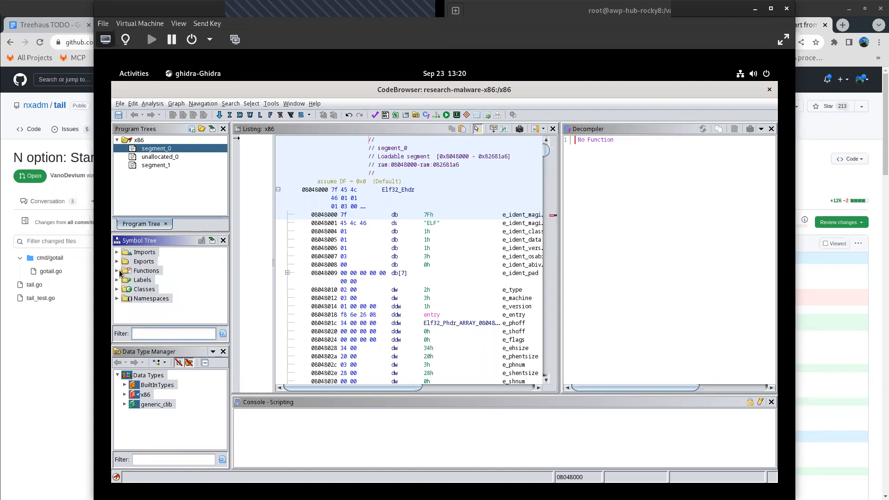
- Expand the Functions folder in the symbol tree and open the entry function in the listing and decompiler
click(117, 271)
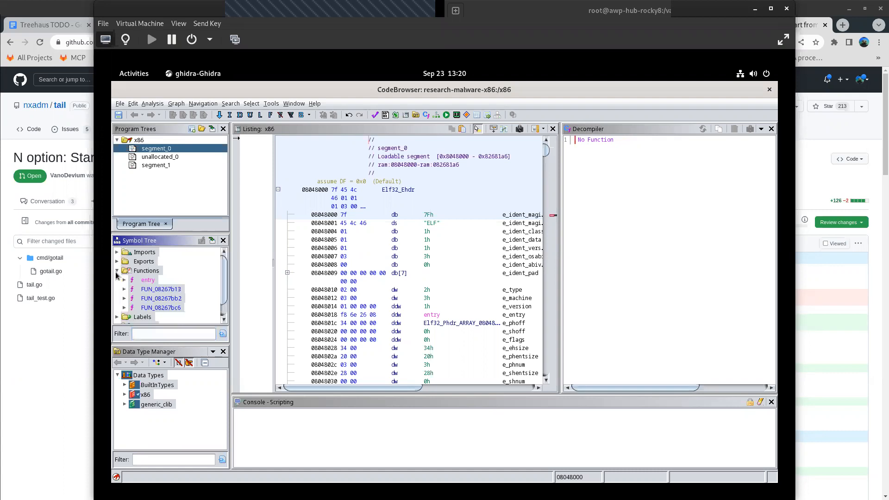
click(143, 291)
click(148, 281)
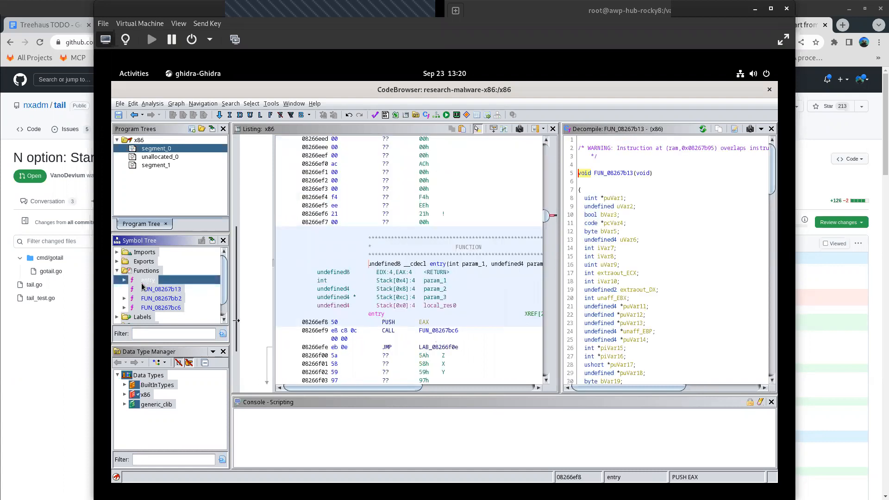
click(143, 333)
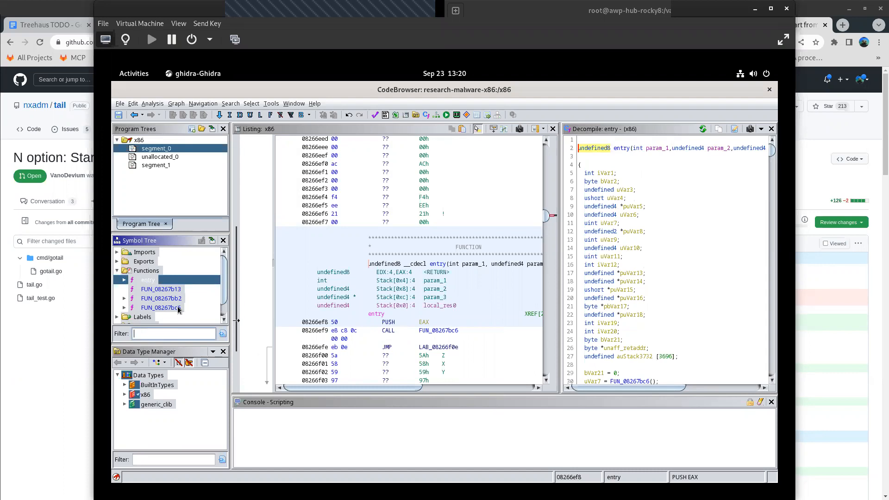
- Examine the beginning of the x86 listing around the ELF header fields and the program header array
mouse_move(178, 310)
drag(547, 216, 557, 172)
drag(562, 153, 567, 144)
scroll(426, 293, down, 5)
scroll(426, 293, down, 4)
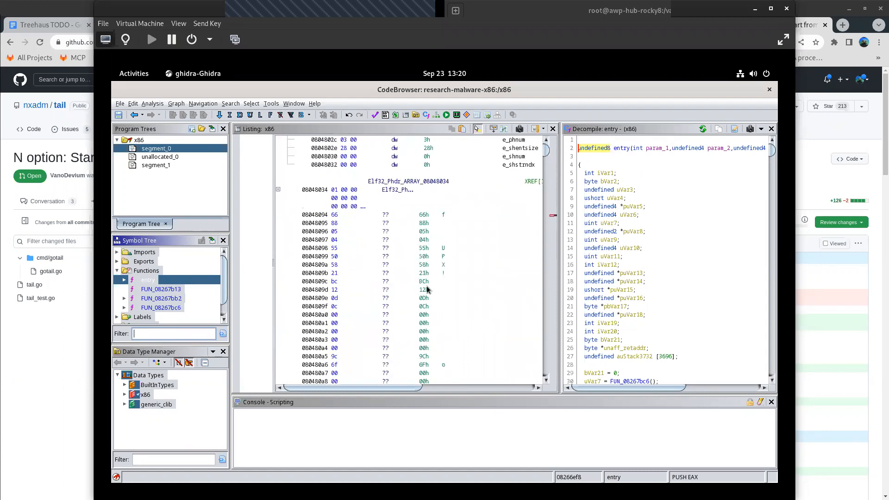
scroll(427, 297, up, 6)
scroll(399, 288, down, 4)
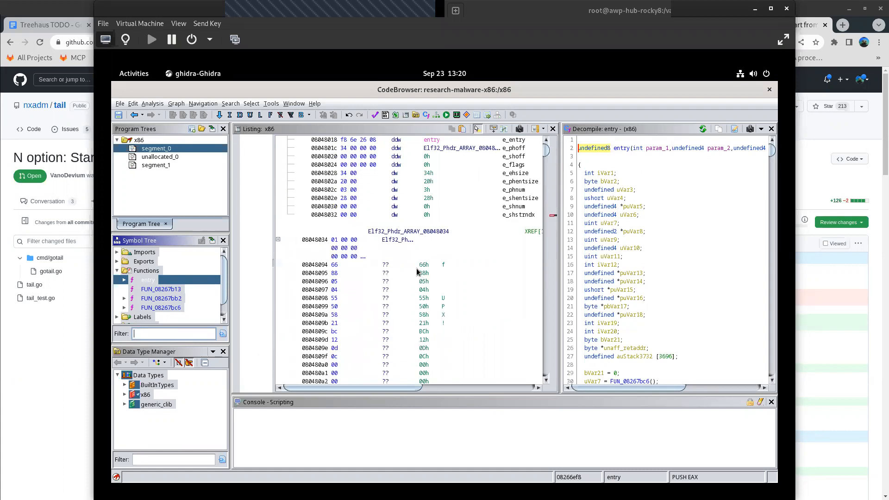
- Read through the decompiled code of FUN_08267b13 in a temporarily widened decompiler view and go on to FUN_08267bc6
click(151, 291)
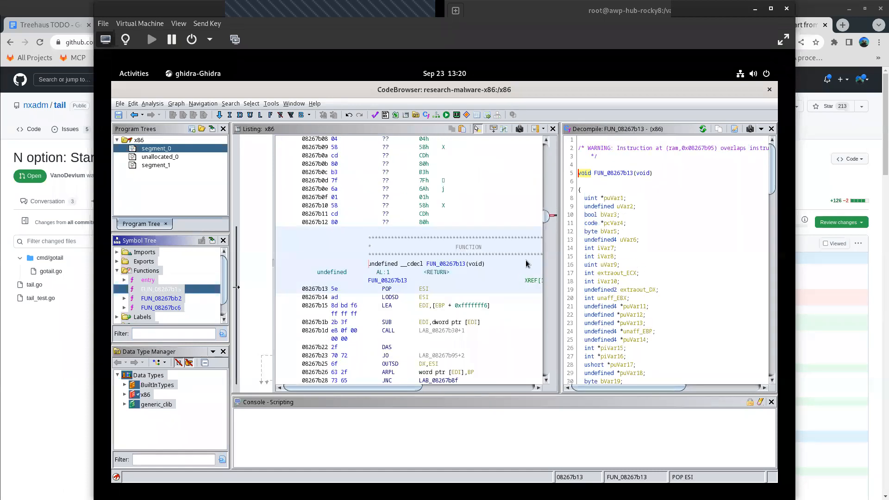
drag(561, 236, 437, 245)
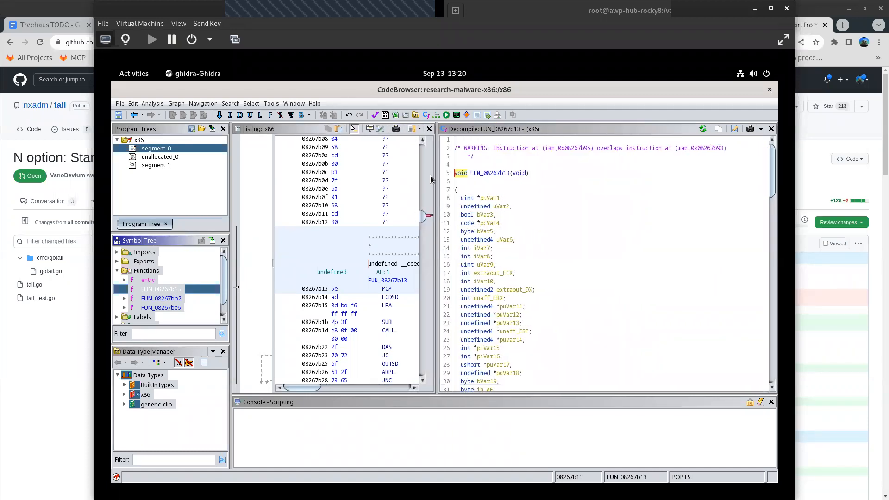
scroll(465, 199, down, 3)
scroll(466, 213, down, 5)
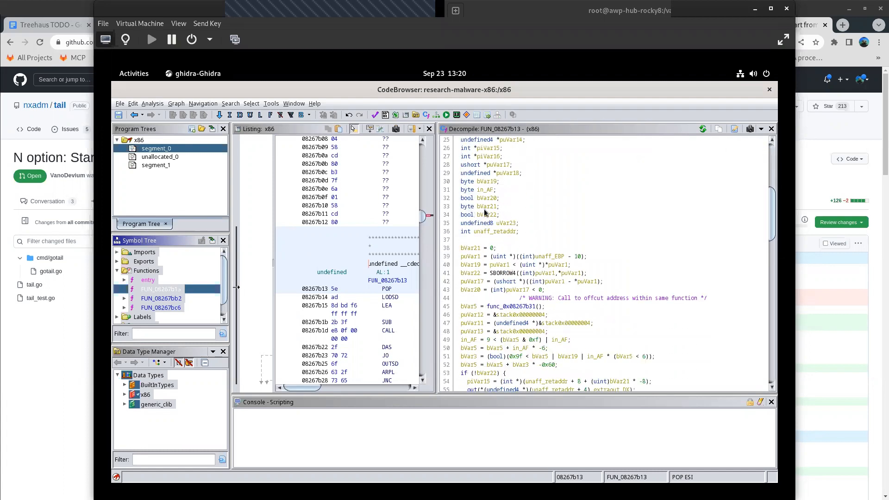
scroll(499, 215, down, 7)
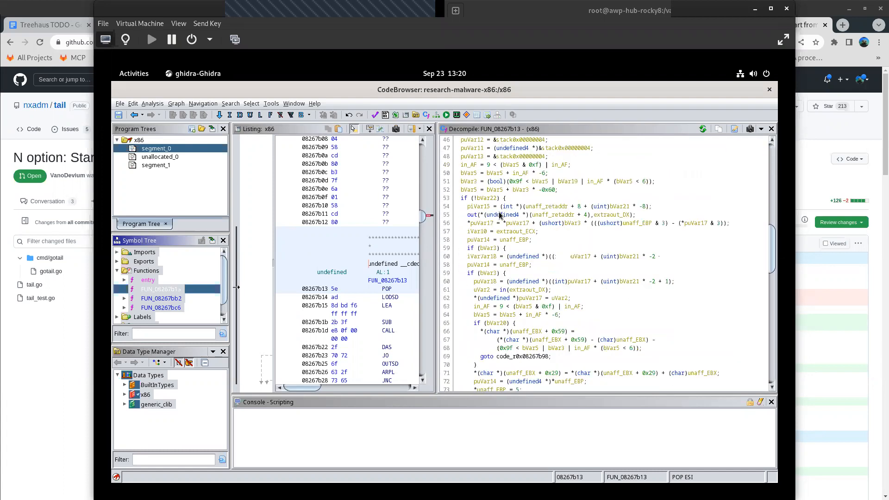
scroll(499, 215, down, 1)
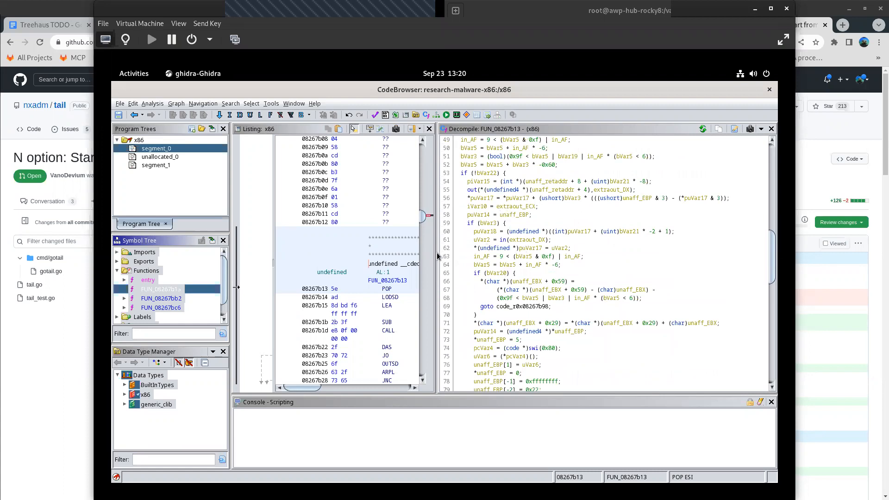
drag(438, 256, 565, 252)
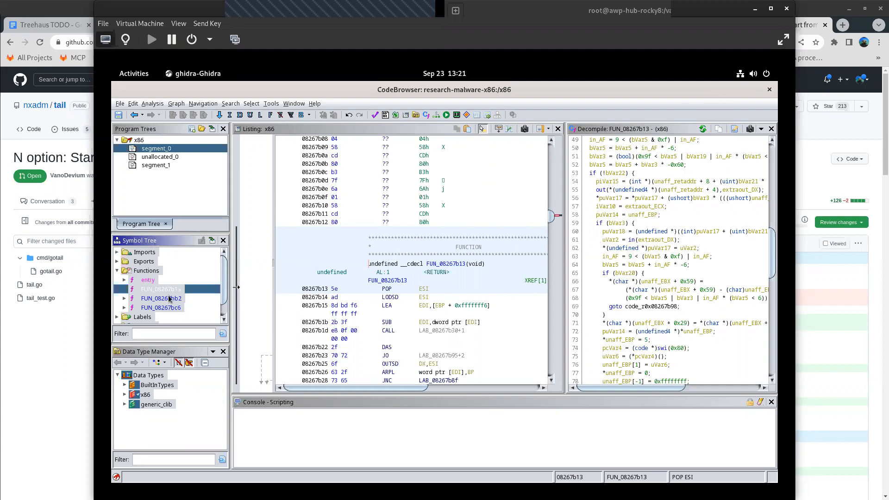
key(Down)
key(Down)
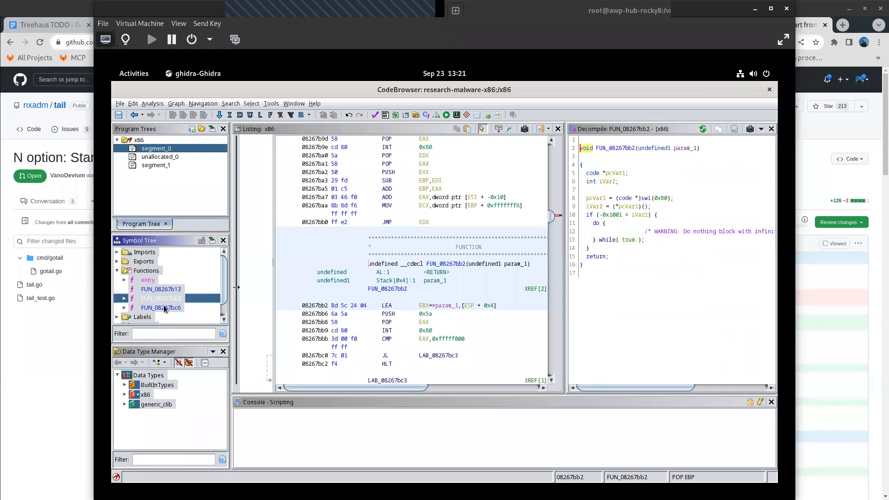
- Close the CodeBrowser without saving x86 and exit Ghidra
click(769, 89)
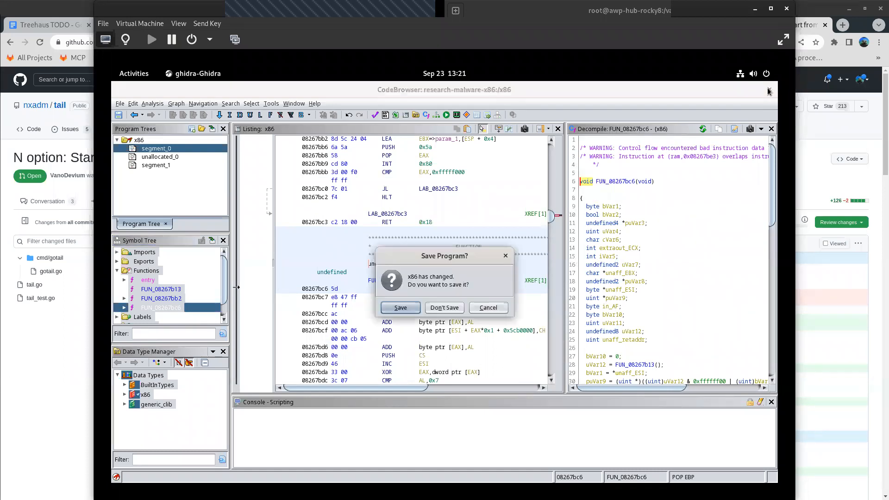
click(444, 308)
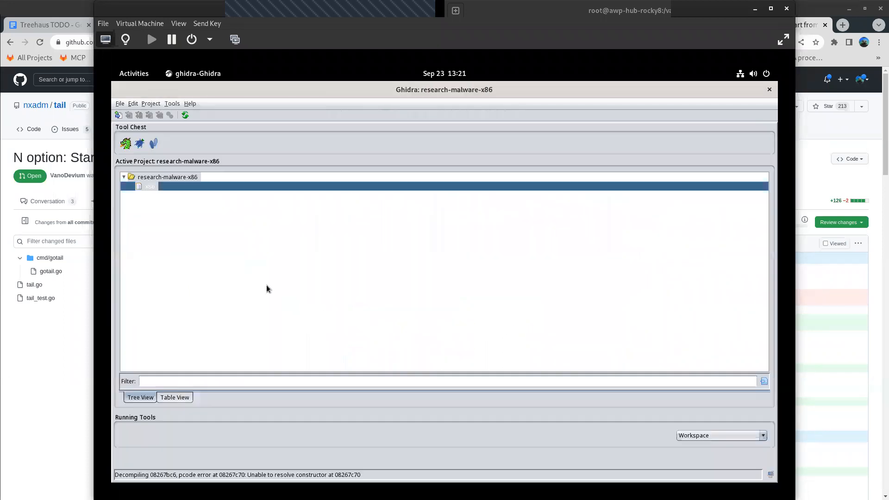
click(769, 89)
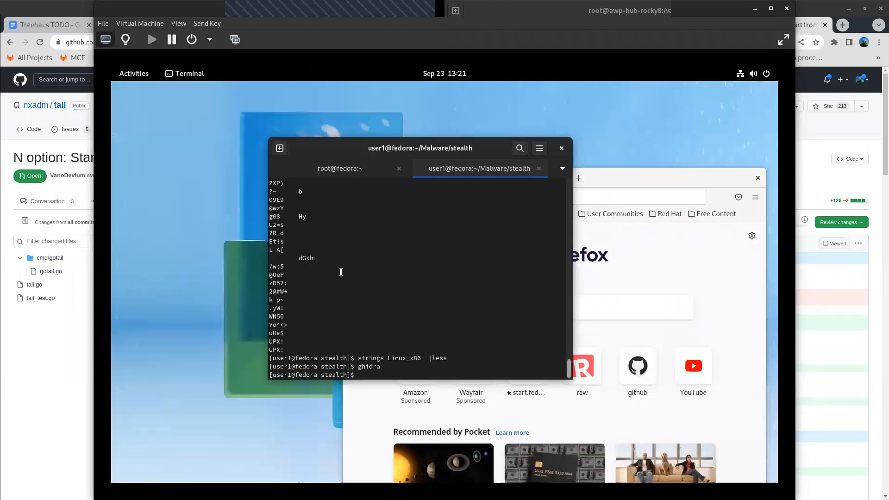
- List the files in the stealth directory and unpack the binary with upx -d x86
text(ls)
key(Return)
text(u)
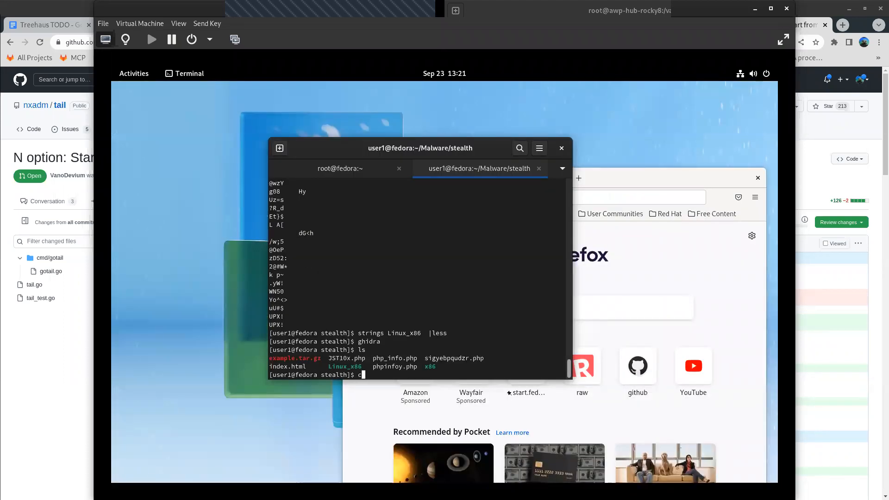
text(px)
key(BackSpace)
key(BackSpace)
key(BackSpace)
key(BackSpace)
text(upx -d x86)
key(Return)
- List the directory in long format with ll and highlight the file size of the unpacked x86
text(ll)
key(Return)
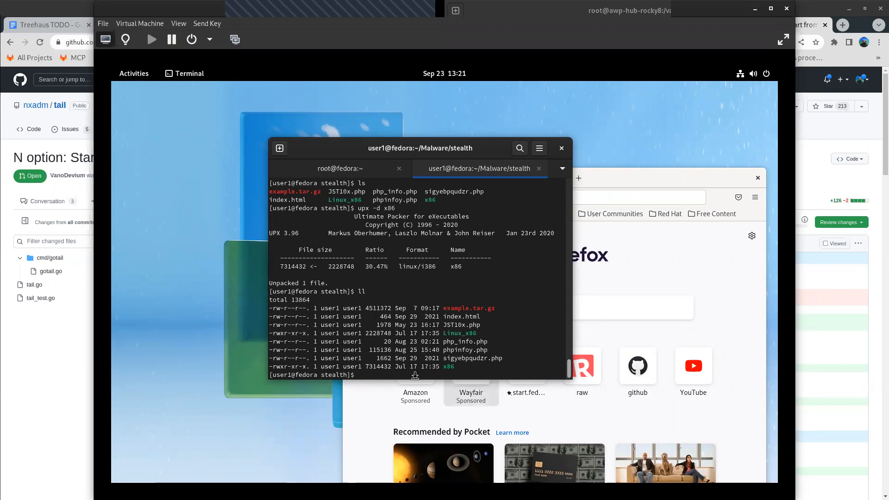
triple_click(401, 366)
click(401, 366)
double_click(382, 366)
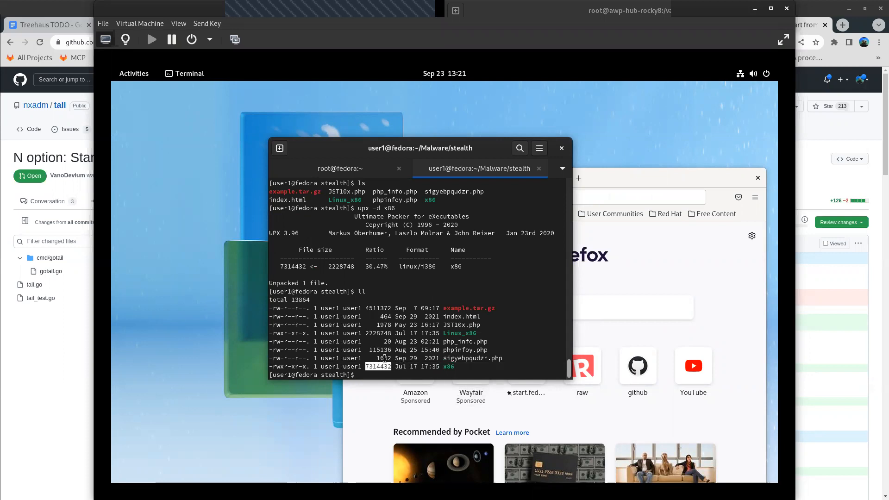
- Identify the unpacked binary with file x86 and widen the terminal window to read the executable type in its output
text(file x86)
key(Return)
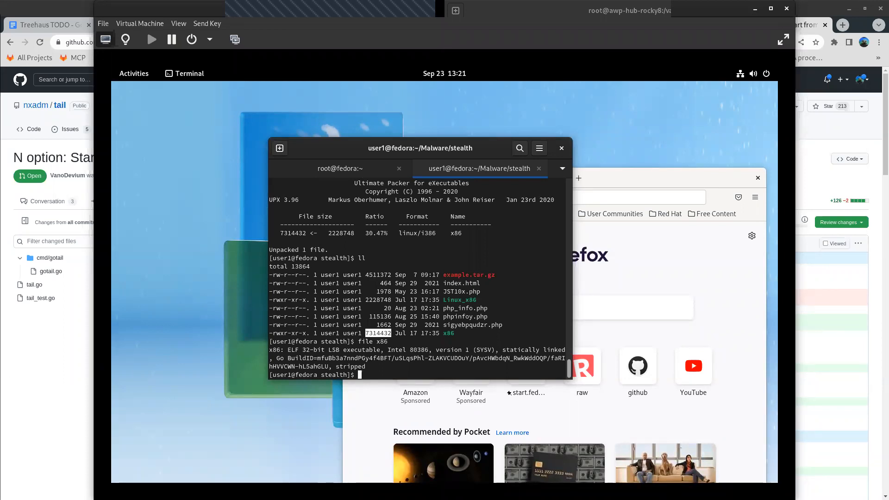
drag(573, 273, 770, 158)
drag(667, 166, 555, 162)
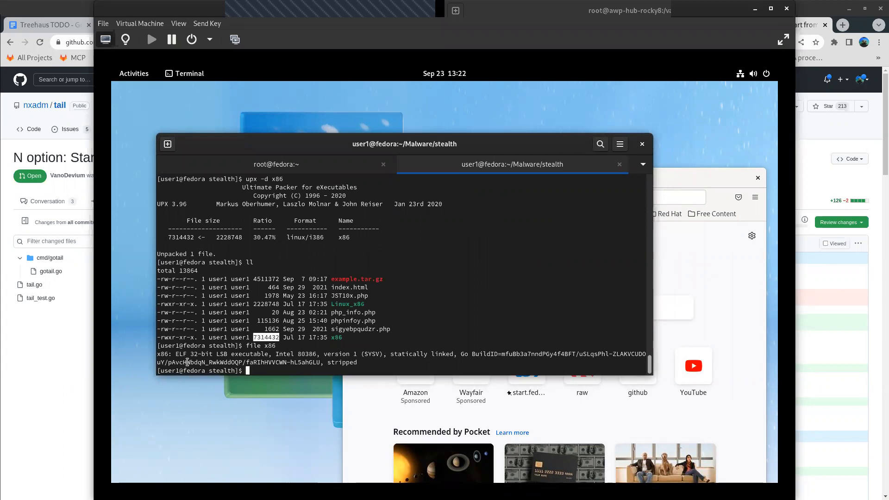
drag(190, 354, 233, 354)
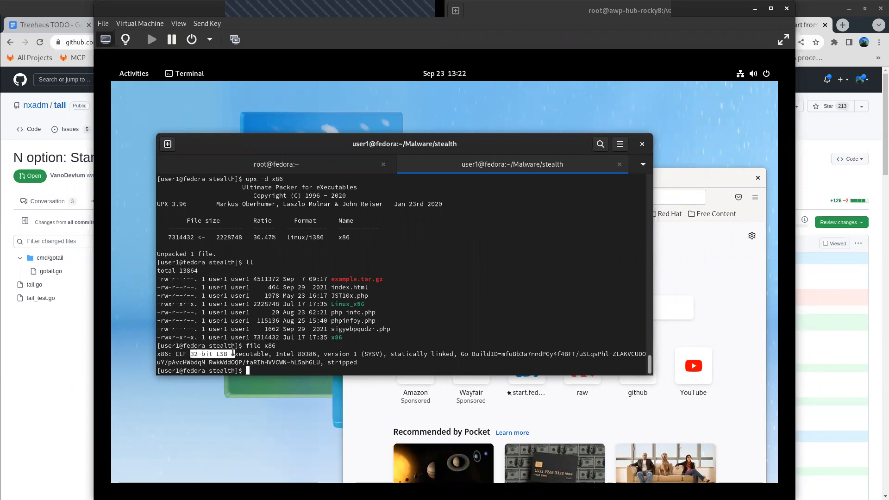
click(499, 286)
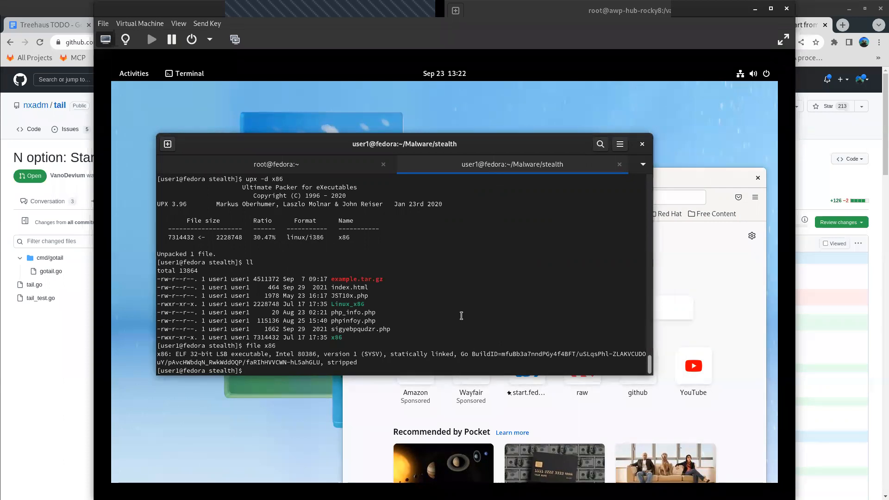
- Query the binary's Go build information with go version x86 and list the directory again with ll
text(l)
key(BackSpace)
text(go version x86)
key(Return)
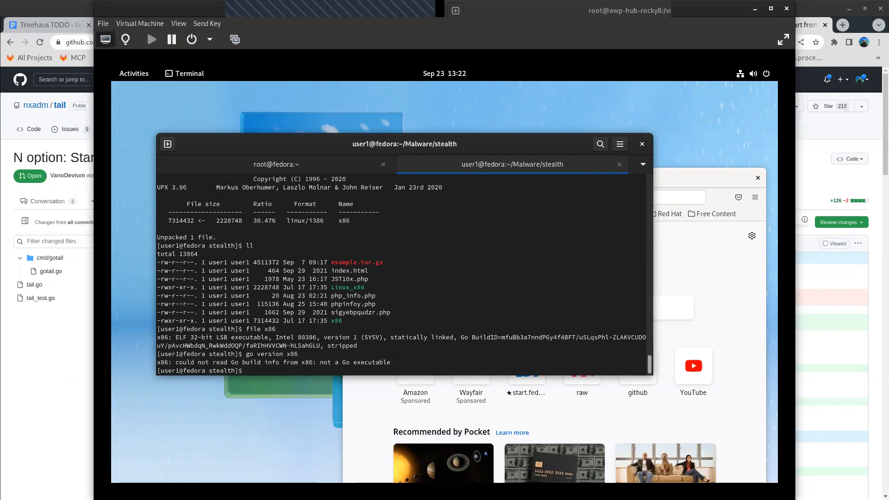
text(ll)
key(Return)
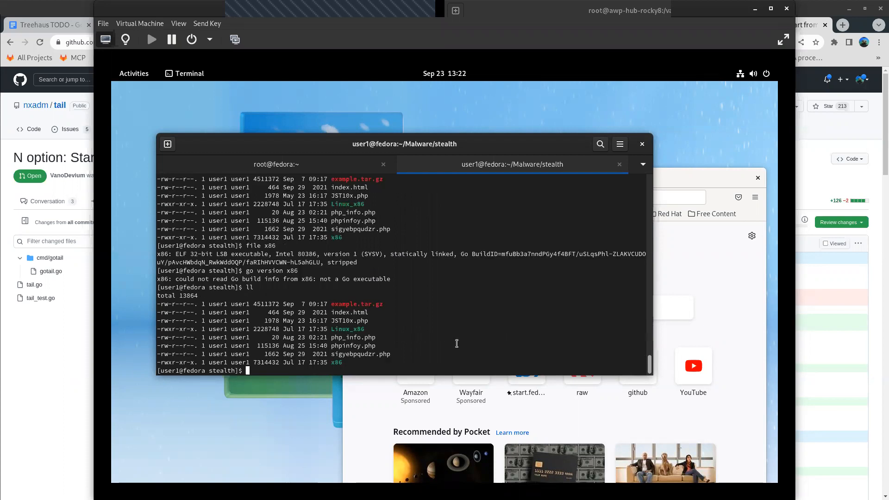
- View the readable strings of the unpacked binary in a pager with strings x86 |less
text(string x86)
key(Return)
text(strings x86 |less)
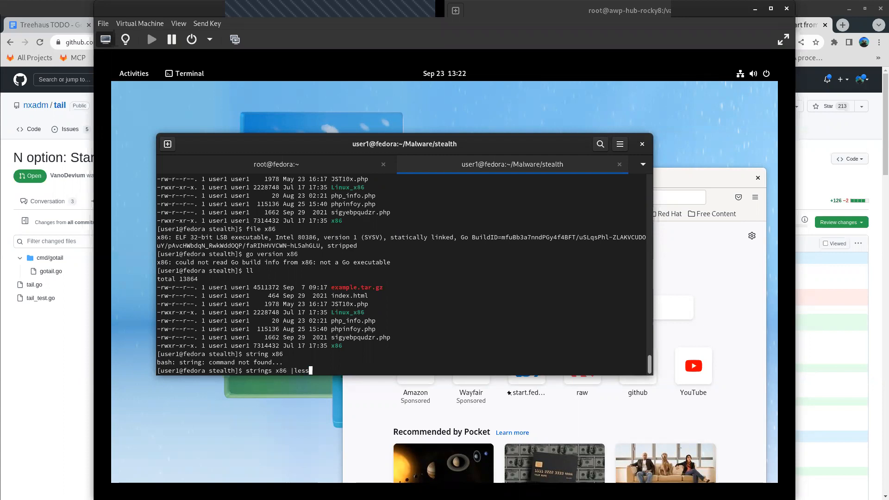
key(Return)
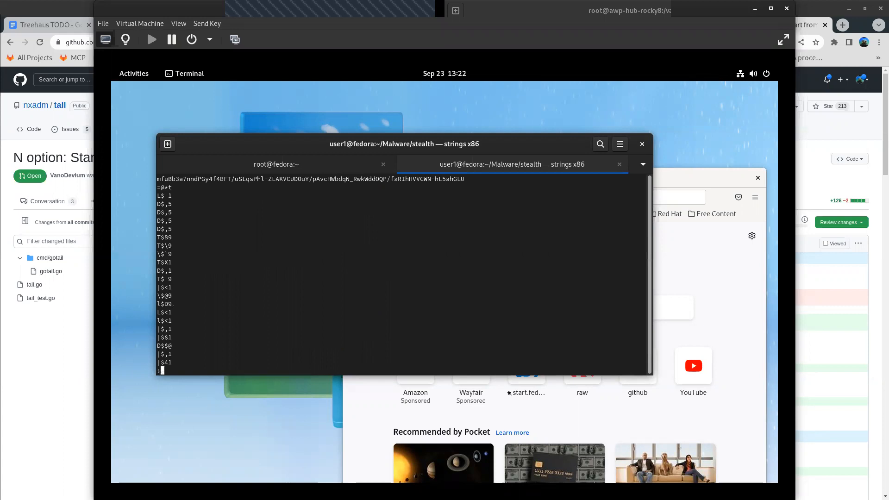
- Page through the strings output of x86 and look for readable function and identifier names
key(space)
key(space)
key(space)
key(space)
key(space)
key(space)
key(space)
key(space)
key(space)
key(space)
key(space)
key(space)
key(space)
key(space)
key(space)
key(space)
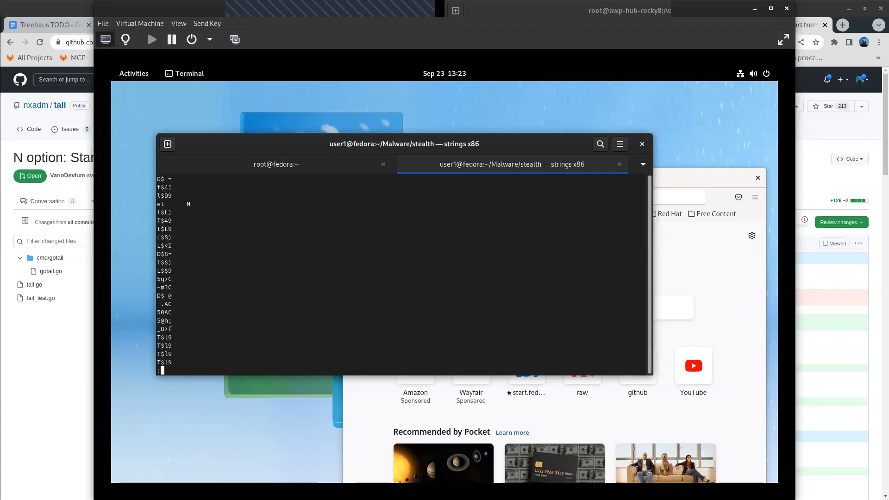
key(space)
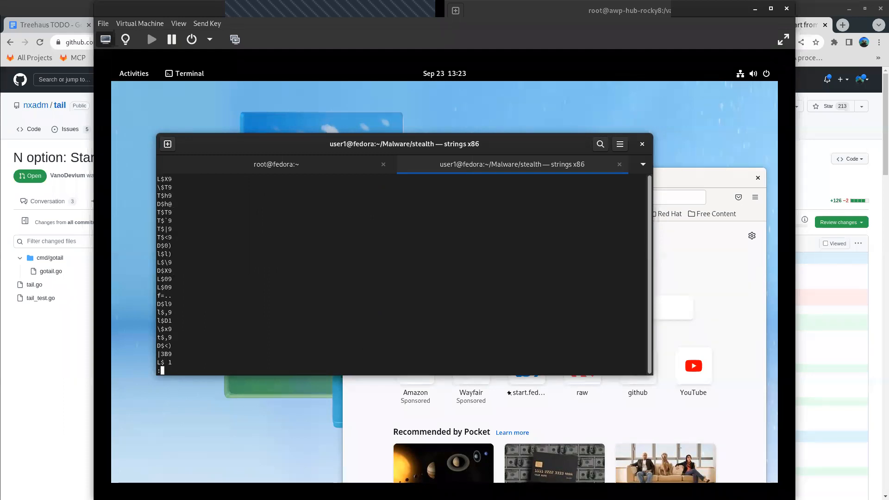
key(space)
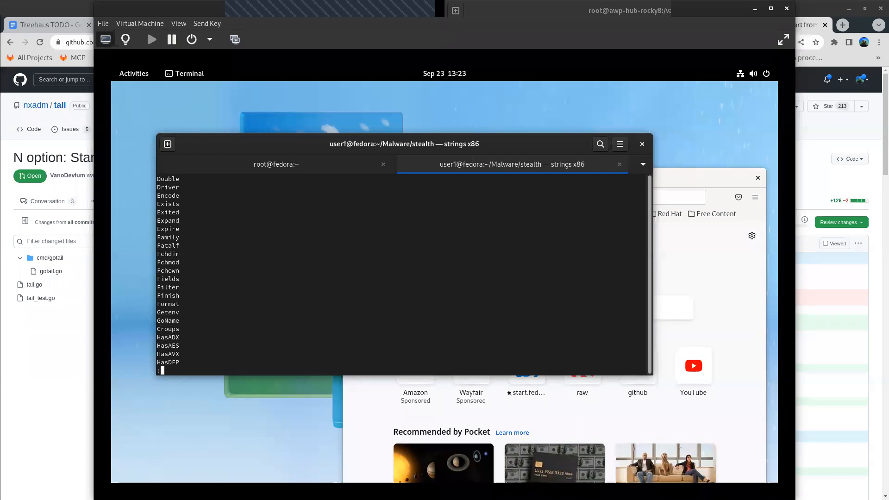
key(space)
key(space)
key(space)
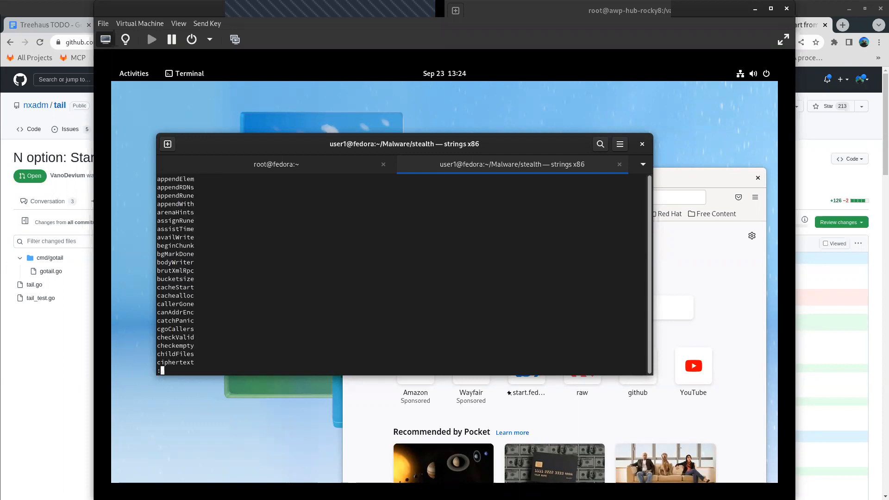
- Leave the paged listing, print all strings of the binary directly with strings x86, and look back through the end of the output
key(space)
key(space)
key(space)
key(space)
key(space)
key(space)
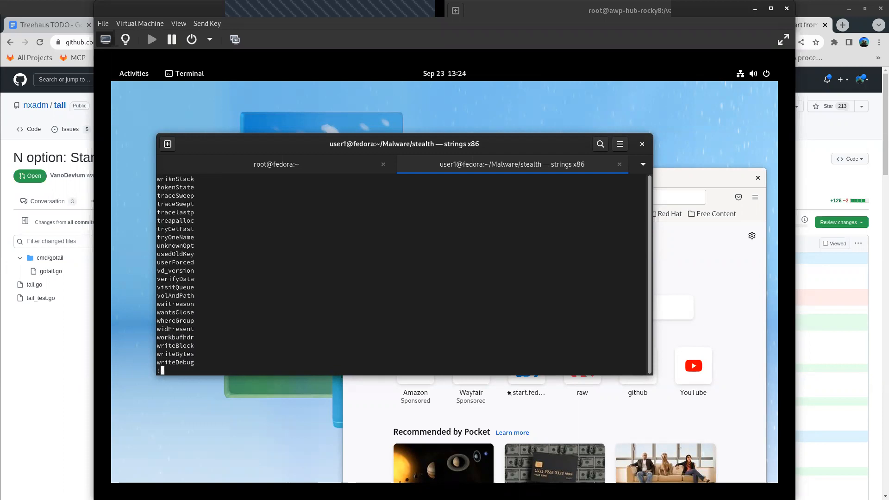
text(qstrings x86)
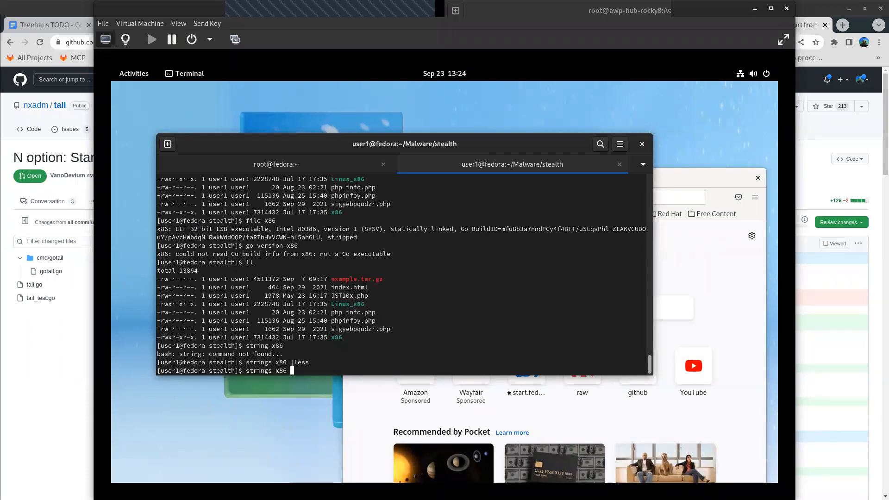
key(Return)
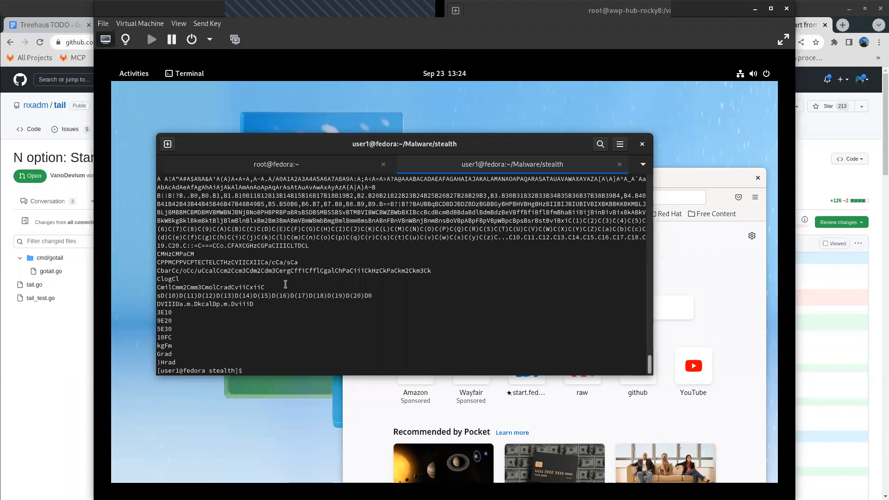
scroll(288, 279, up, 4)
scroll(288, 279, up, 10)
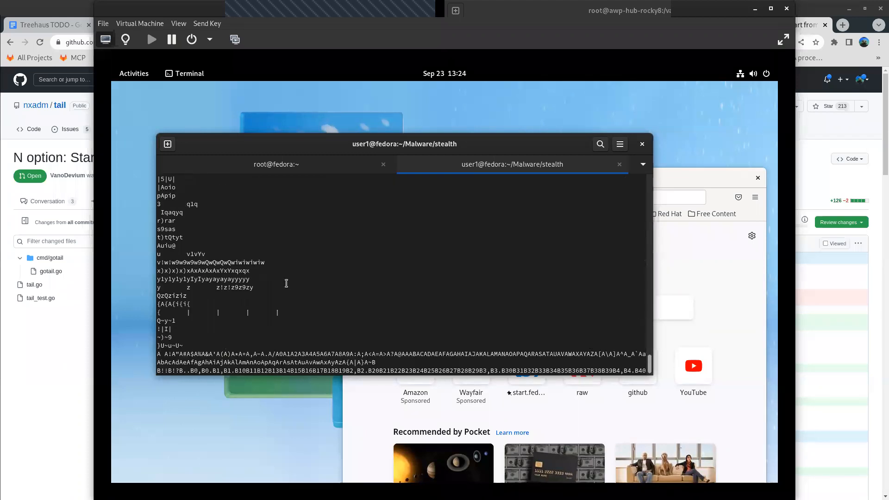
scroll(284, 287, up, 10)
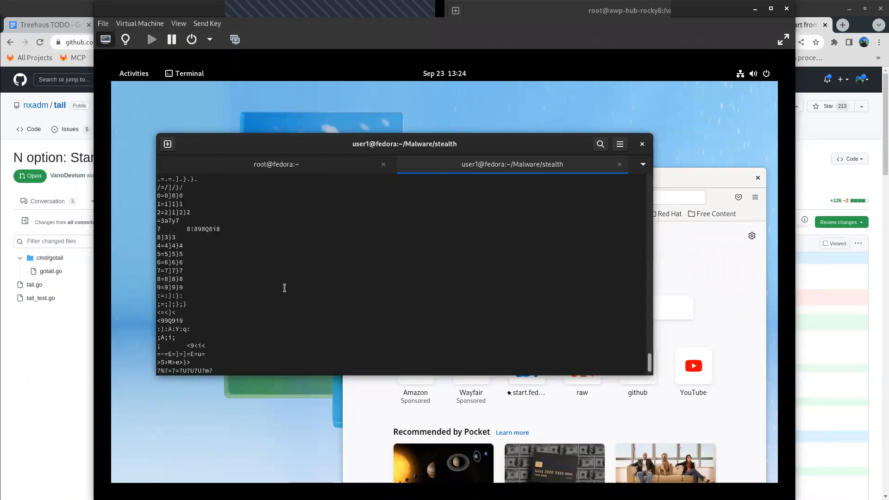
scroll(285, 288, up, 10)
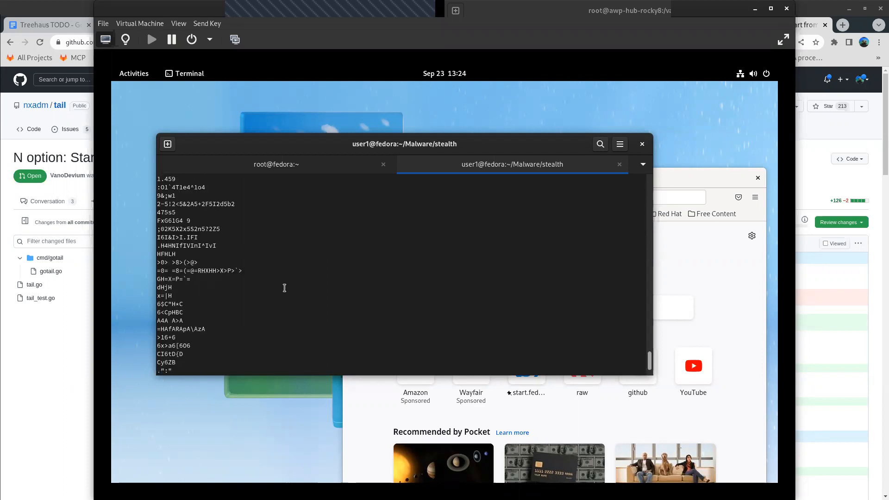
scroll(284, 288, up, 8)
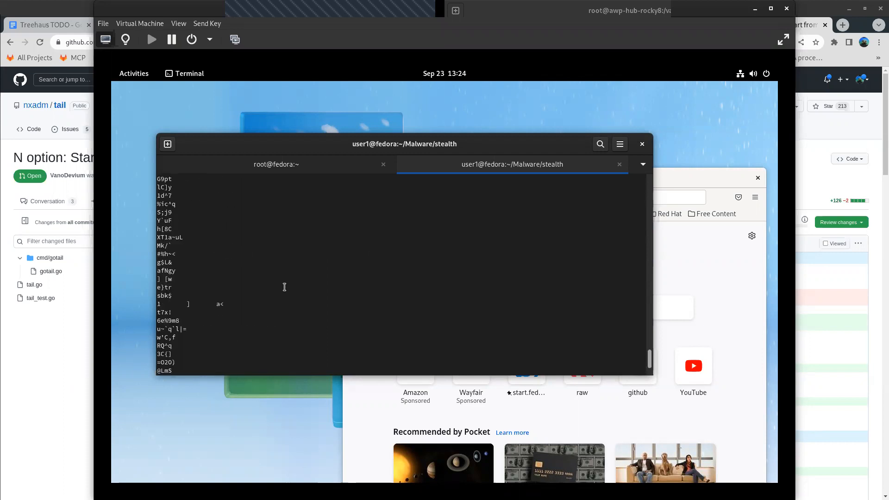
- Filter the binary's strings for http with strings x86 |grep http and highlight the /usr/local/go/src/ prefix of the huffman.go path
key(Return)
key(Return)
key(Return)
key(Up)
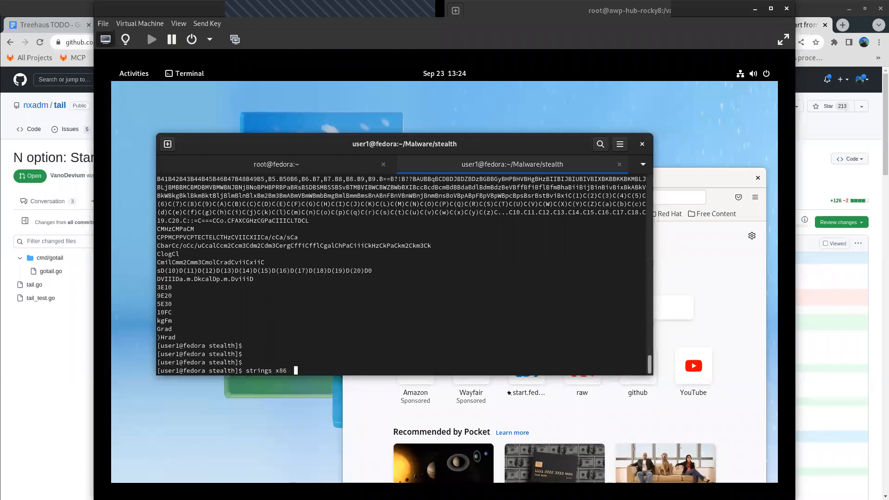
text(|grep http)
key(Return)
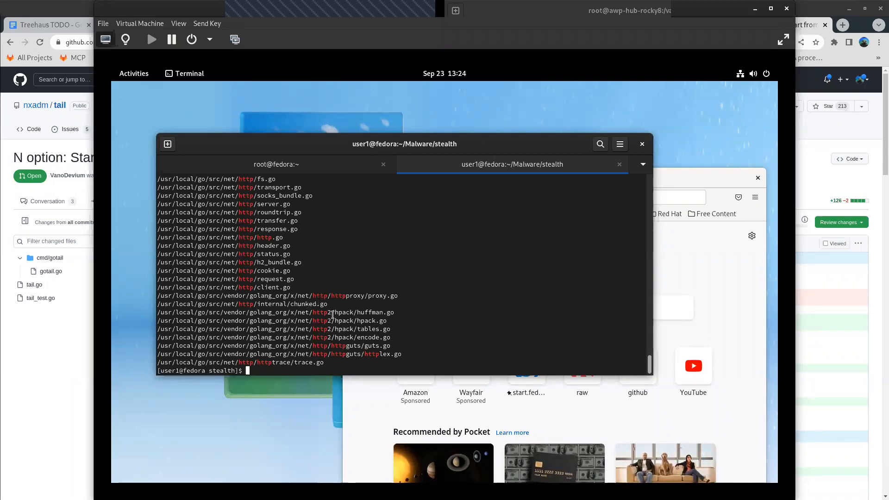
drag(223, 312, 135, 314)
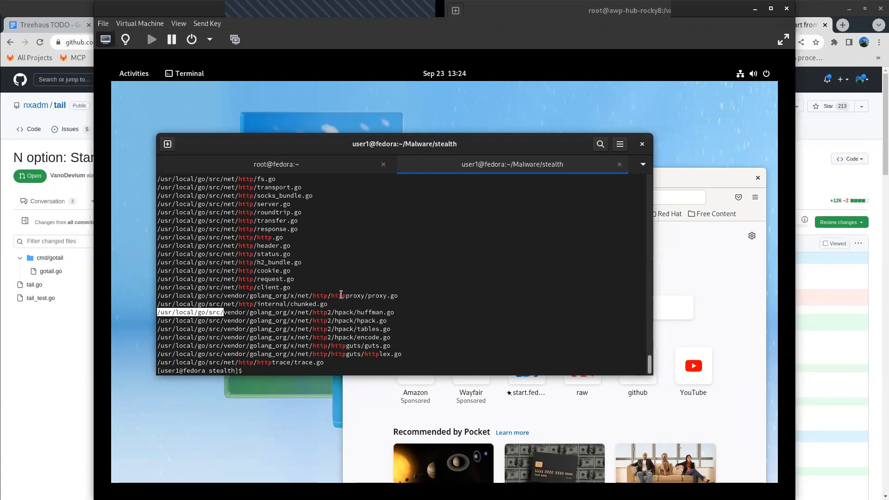
- Look back through the http-filtered strings, highlighting the /usr/local/go/src/net/http/fs.go path and examining the net/http function and type names
scroll(341, 295, up, 5)
double_click(260, 305)
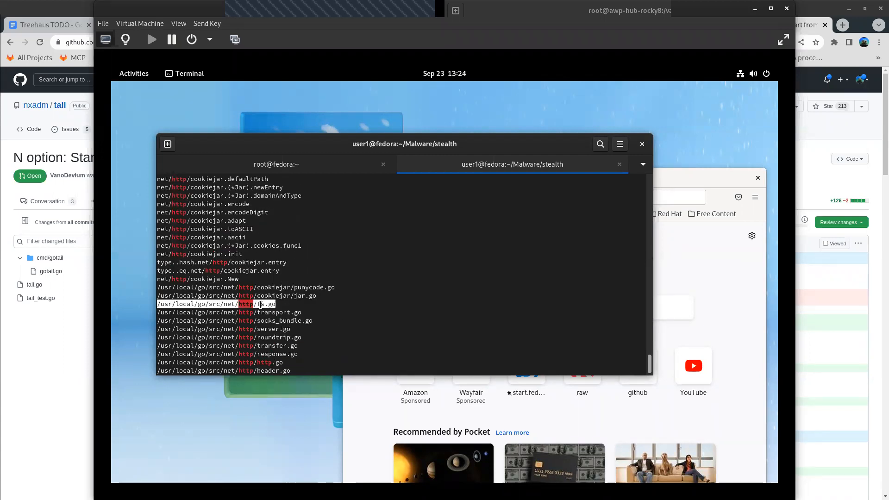
scroll(387, 282, up, 10)
scroll(386, 286, up, 8)
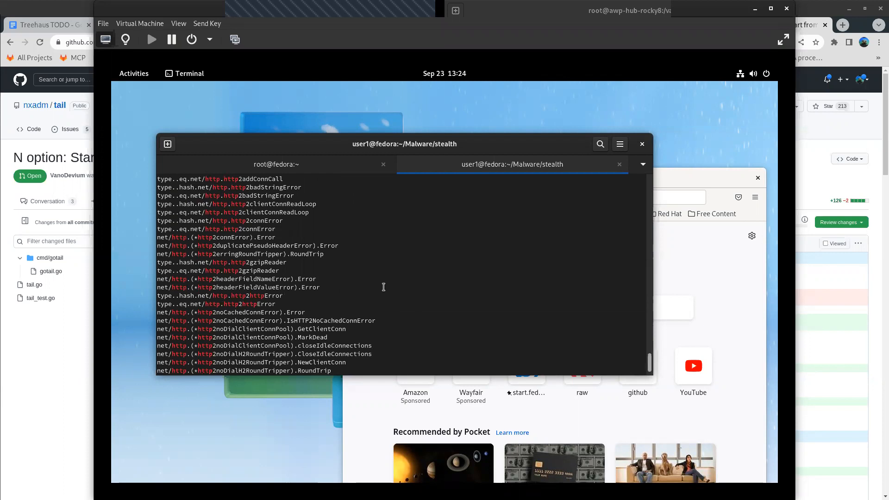
scroll(385, 287, up, 12)
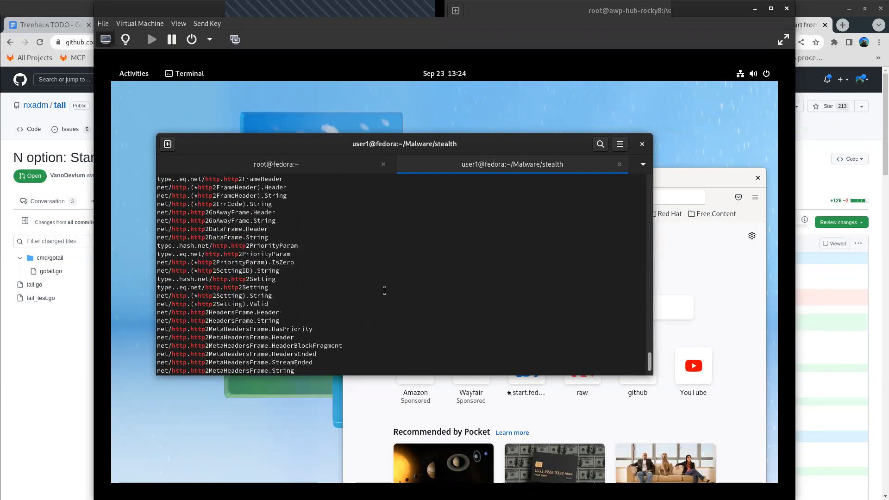
scroll(379, 286, up, 2)
scroll(378, 287, up, 10)
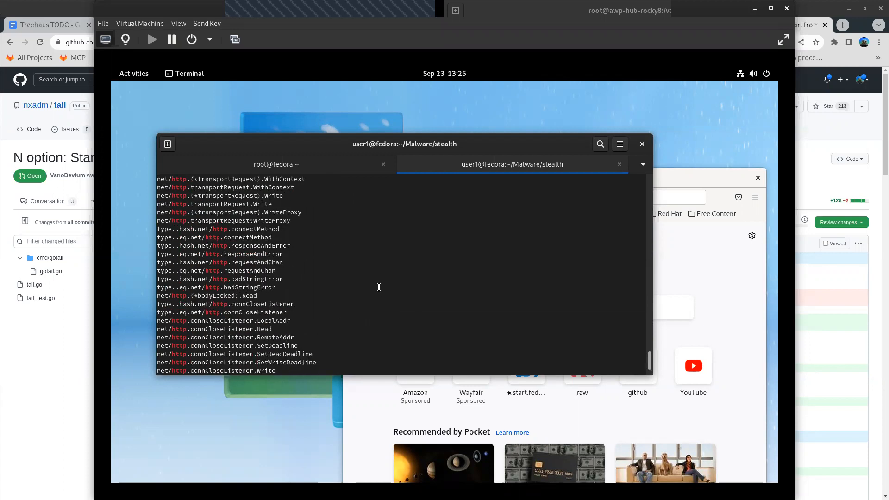
scroll(388, 274, down, 20)
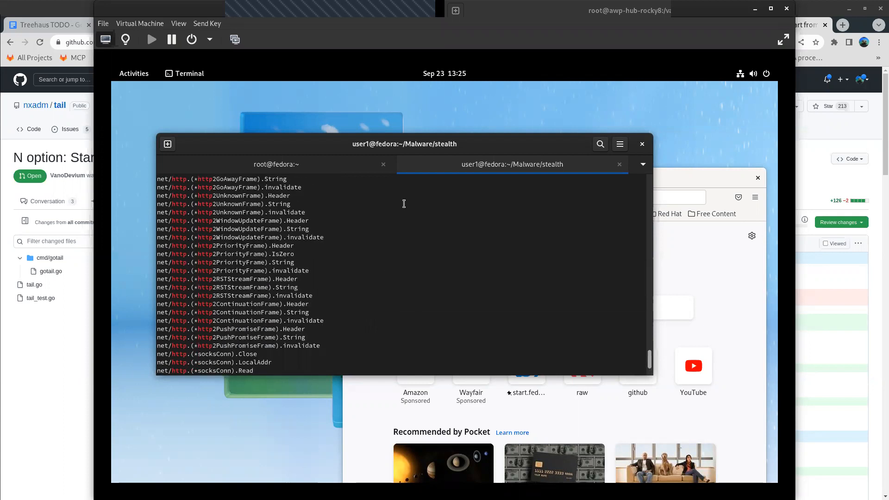
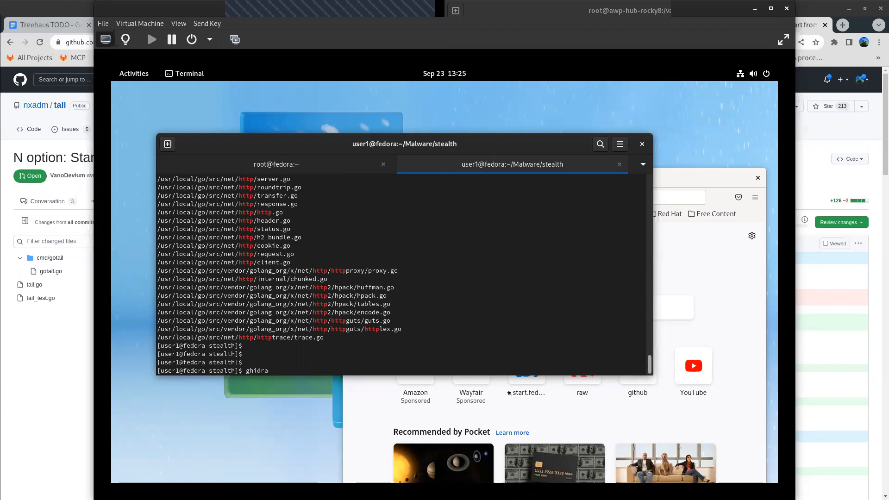
- Launch Ghidra from the terminal, dismiss the startup tip and open the x86 program of the research-malware-x86 project
key(Return)
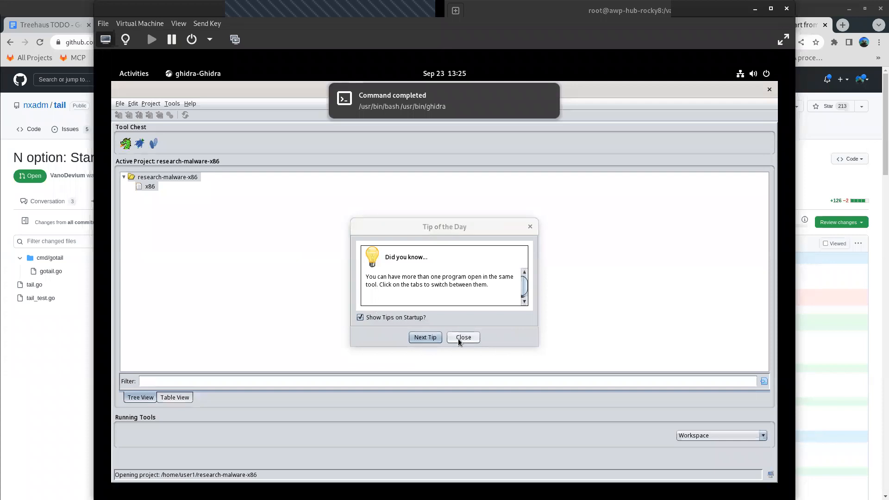
click(460, 342)
click(148, 187)
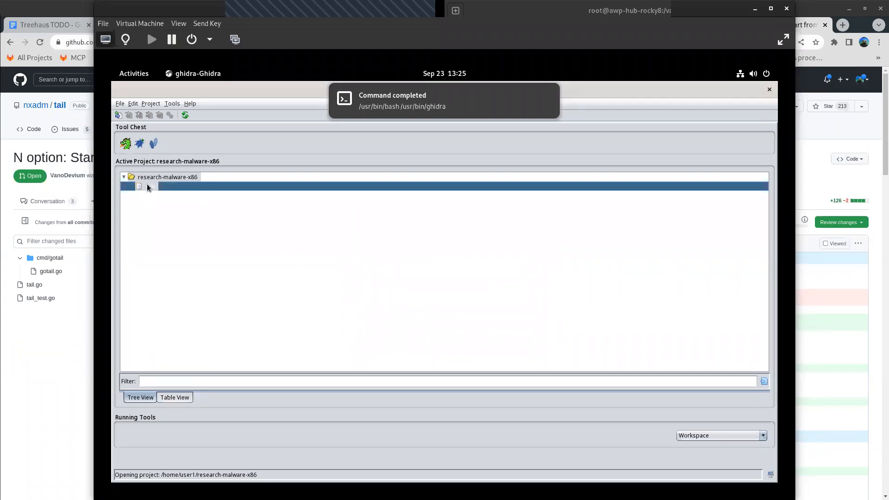
double_click(148, 187)
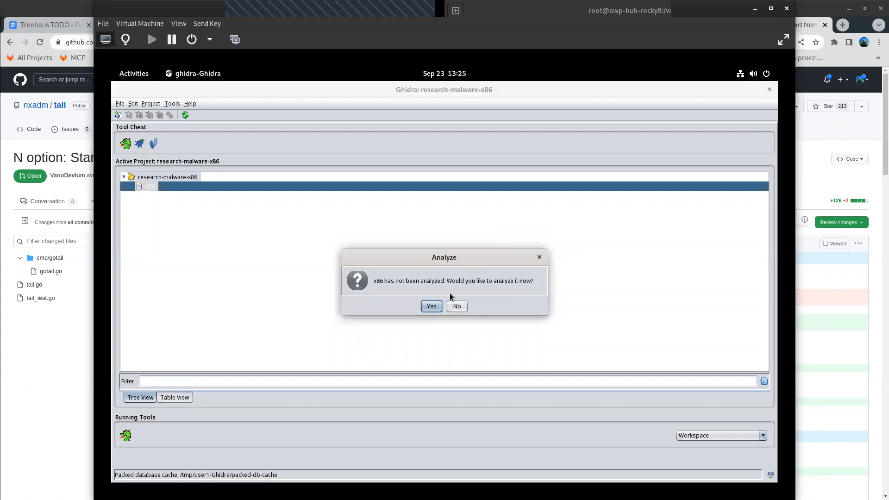
- Analyze the x86 program with the Decompiler Parameter ID analyzer enabled
click(431, 307)
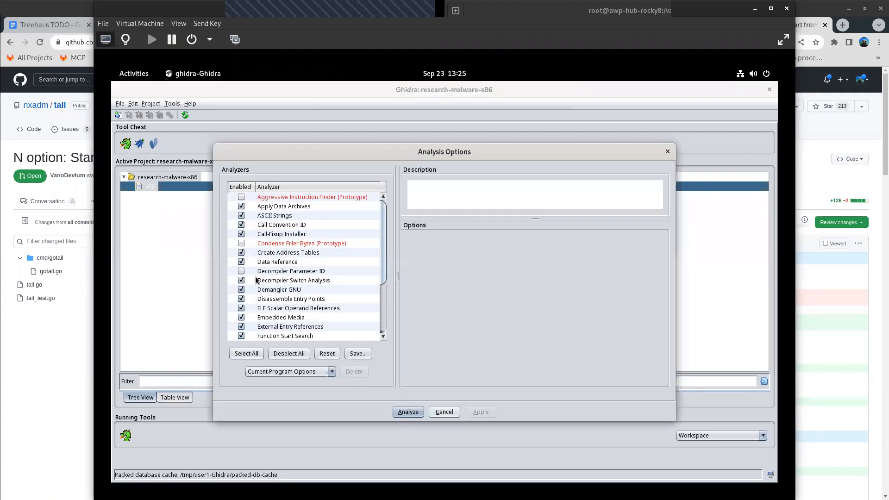
click(241, 271)
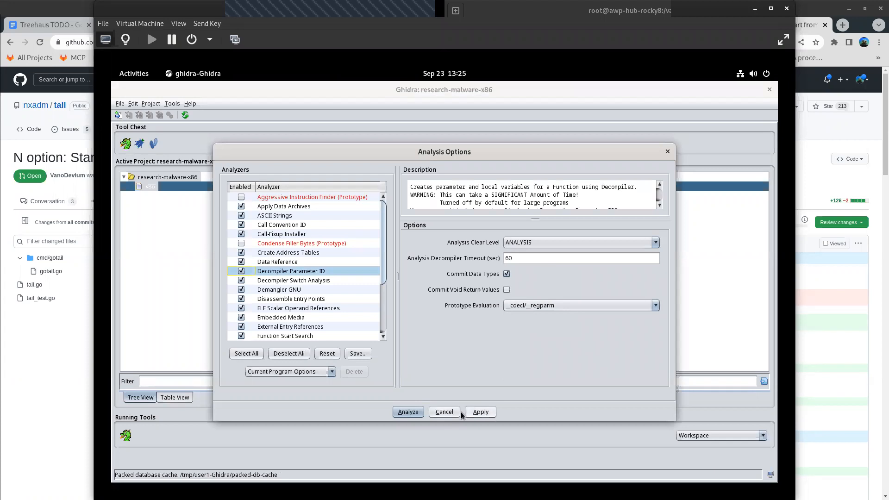
click(403, 413)
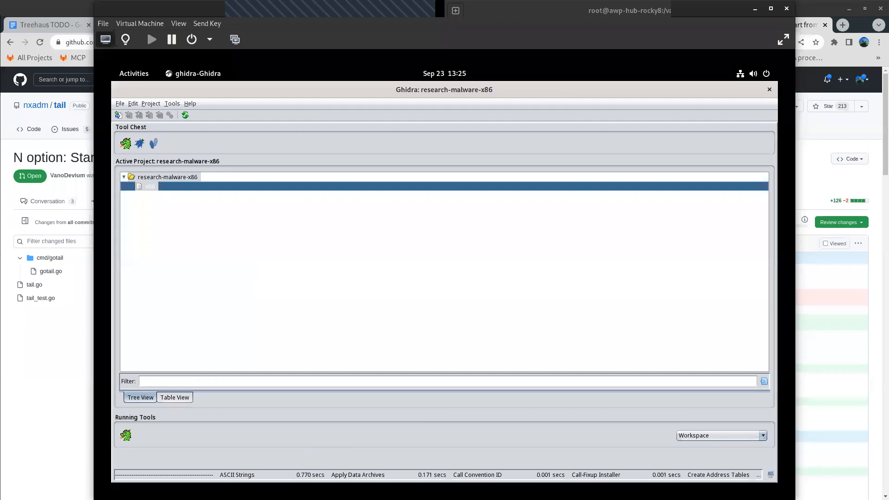
- Open x86 in the default tool, look over its memory map and close that CodeBrowser
right_click(187, 187)
click(229, 193)
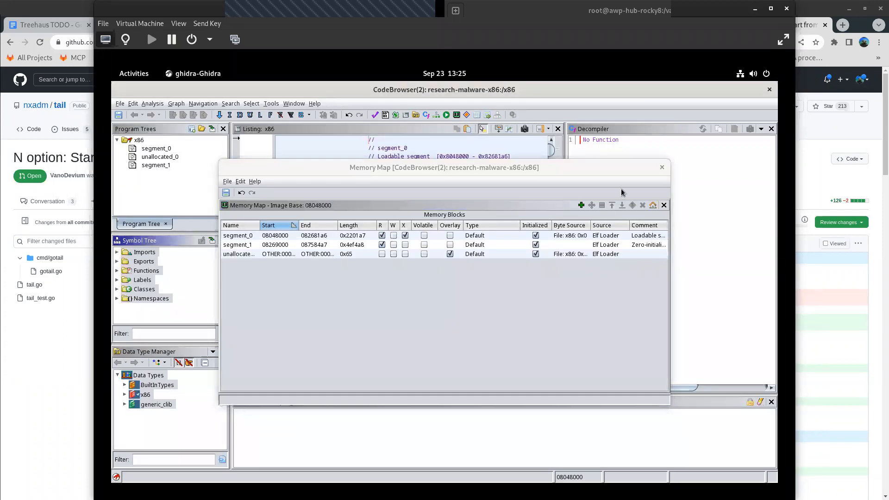
drag(626, 172, 663, 198)
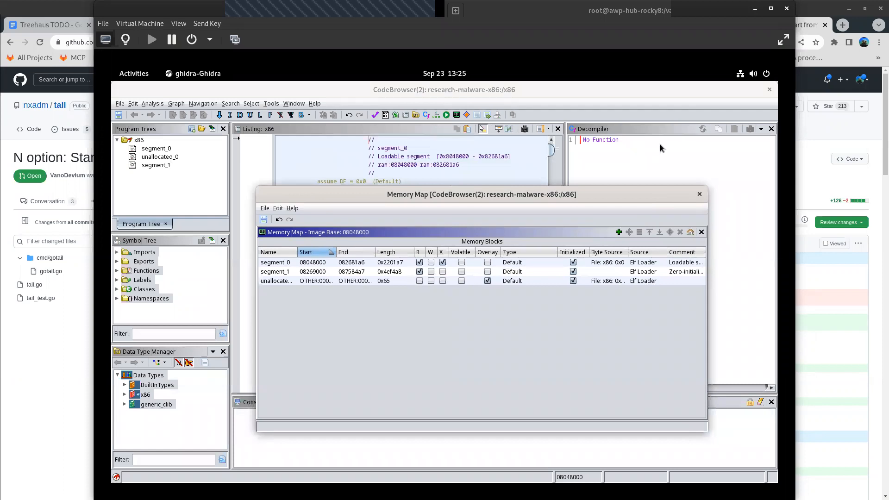
click(770, 89)
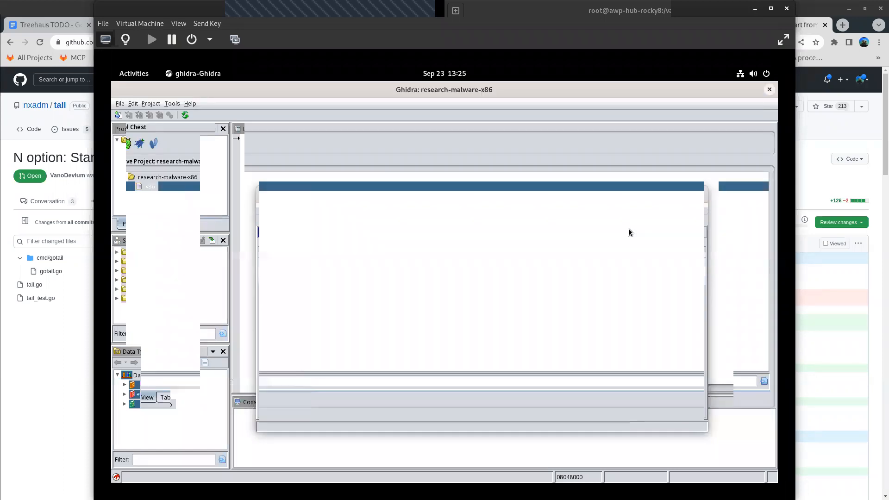
right_click(172, 185)
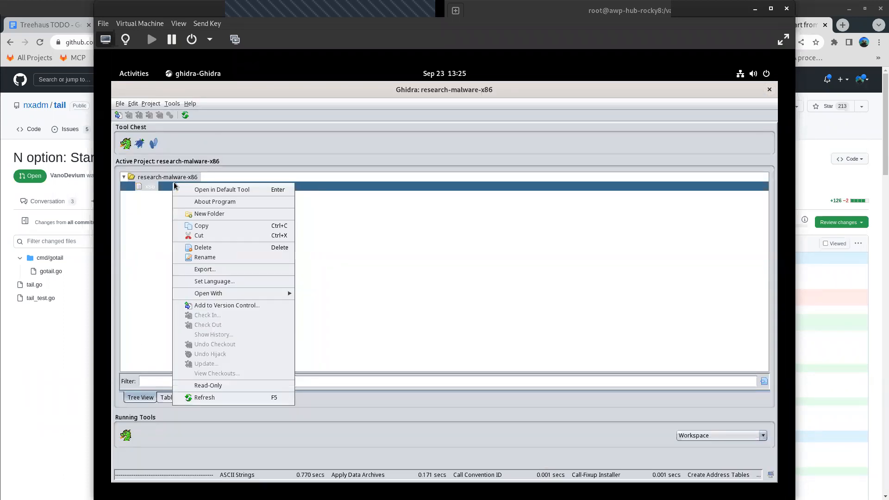
click(241, 247)
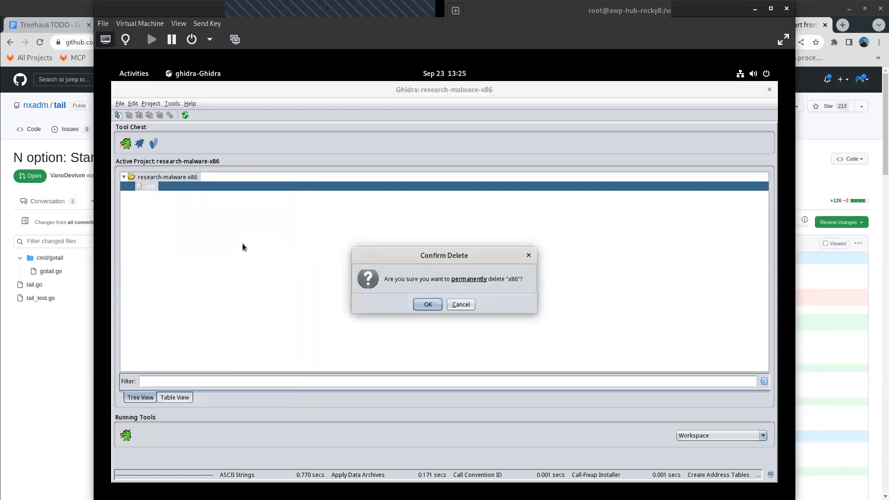
click(528, 256)
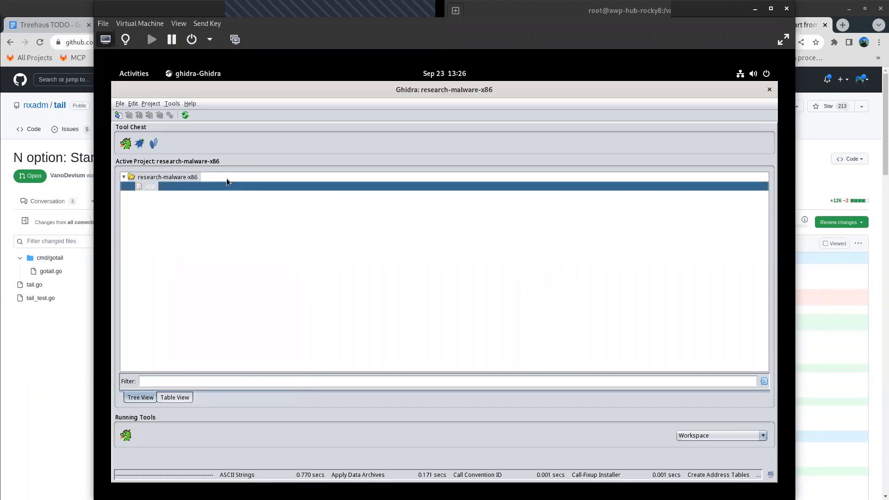
- Create a non-shared project named test2 in /home/user1, discarding the unsaved changes to x86
click(121, 104)
click(128, 116)
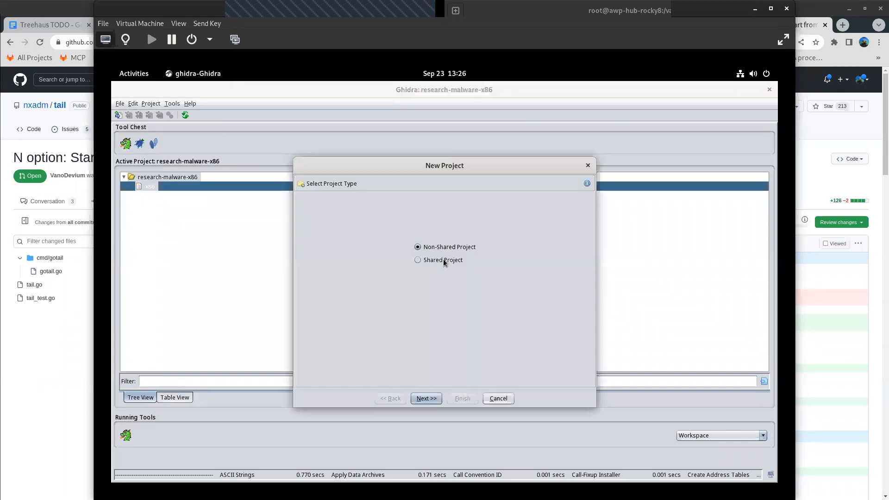
click(423, 398)
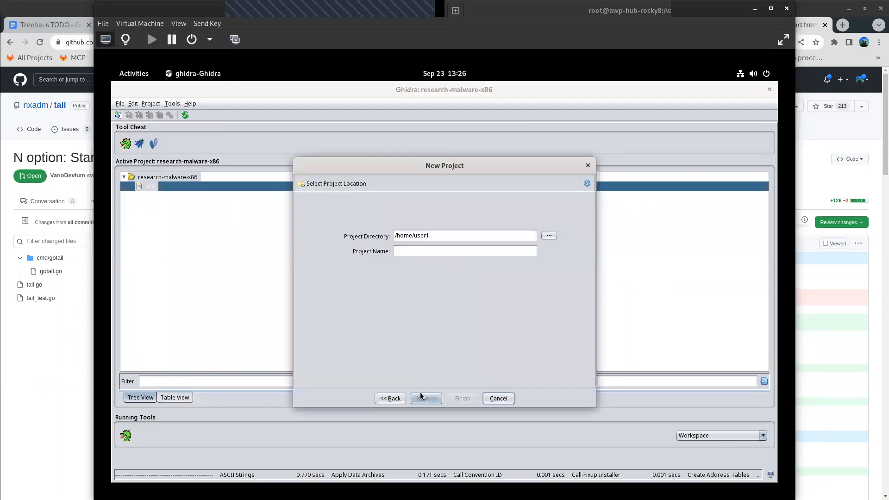
click(445, 250)
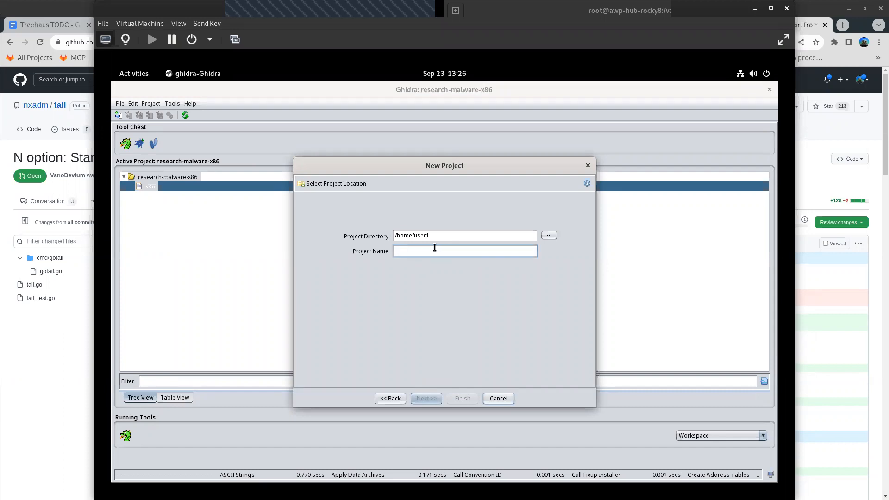
text(test2)
click(460, 398)
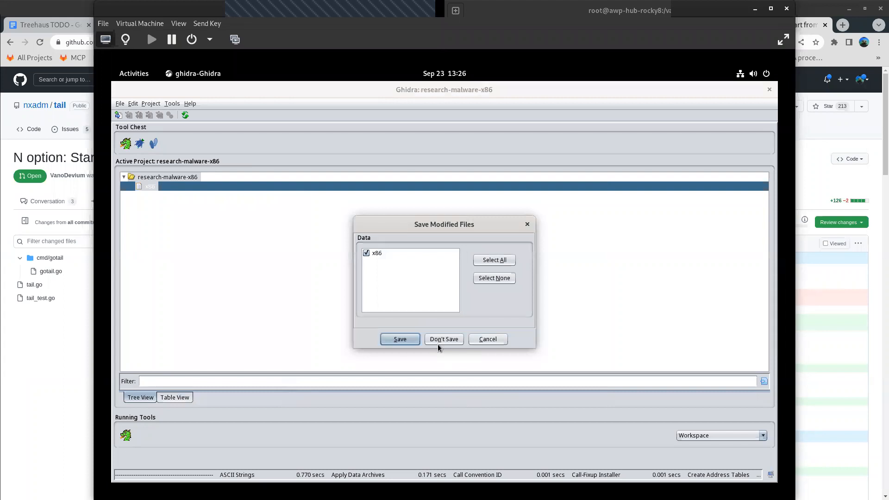
click(440, 343)
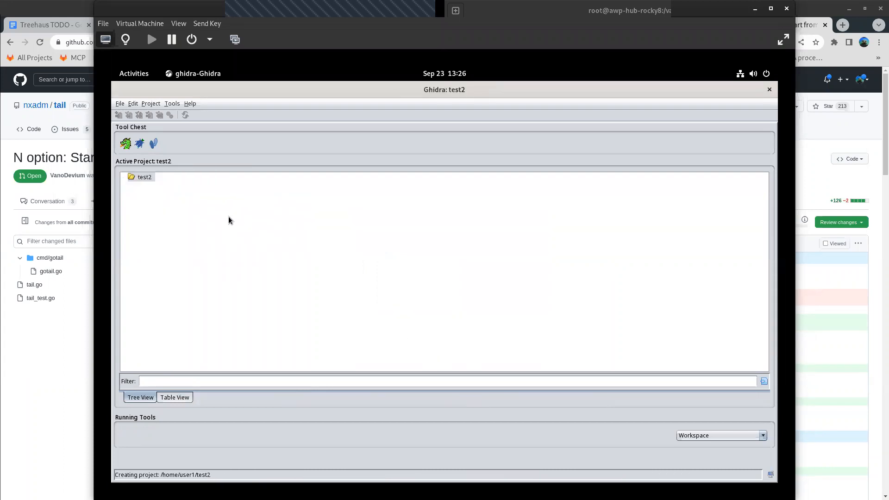
- Import /home/user1/Malware/stealth/x86 into the test2 project as an Executable and Linking Format (ELF) file
click(122, 104)
click(148, 229)
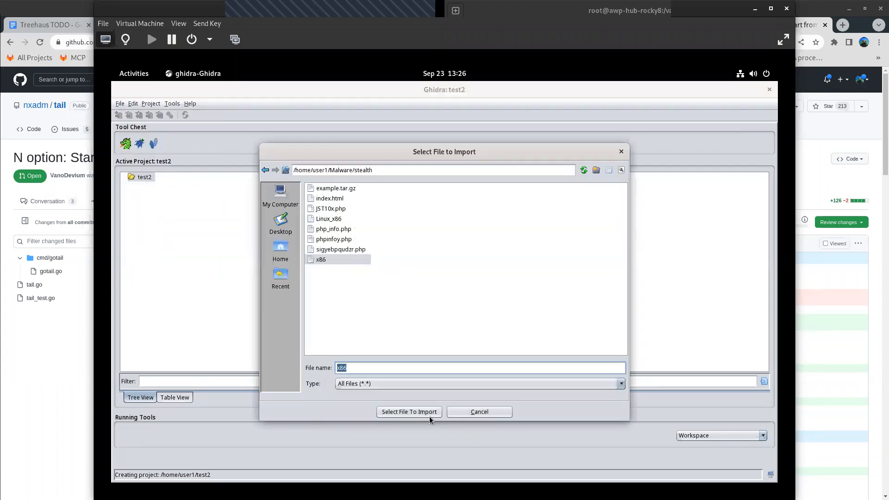
double_click(330, 260)
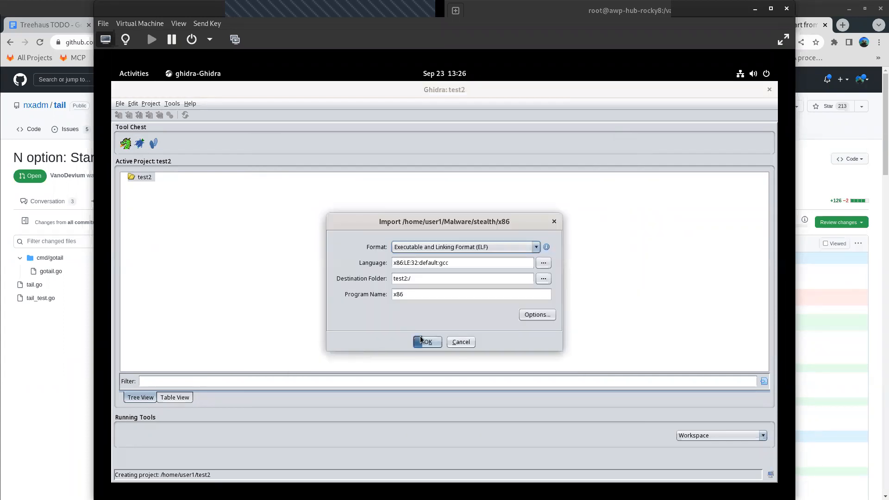
click(422, 342)
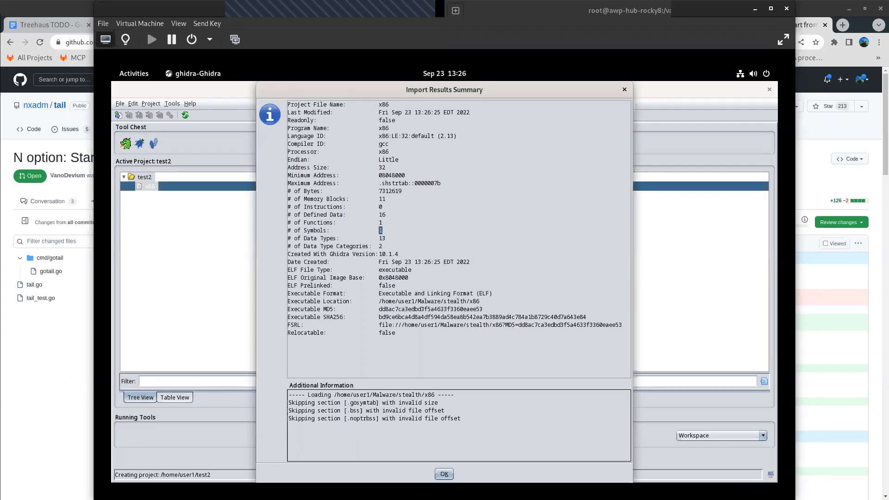
click(444, 474)
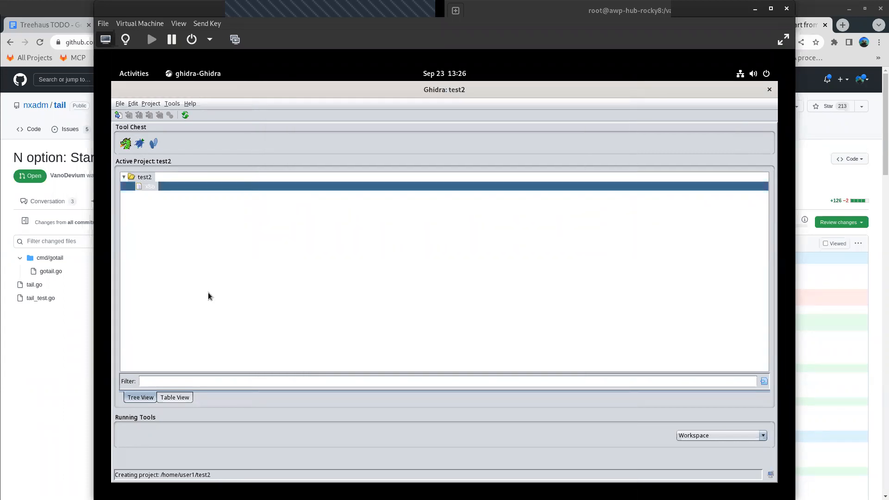
- Open the imported x86 in the default tool and analyze it with the Decompiler Parameter ID analyzer enabled
right_click(176, 185)
click(197, 193)
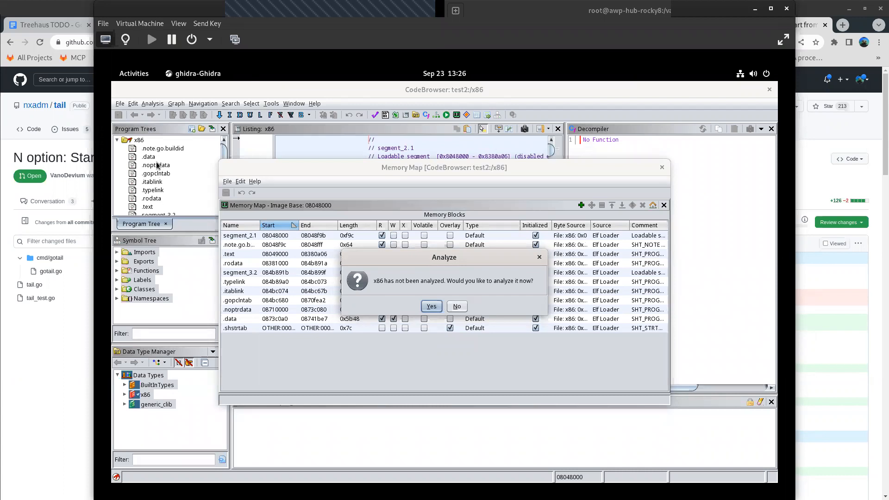
click(431, 307)
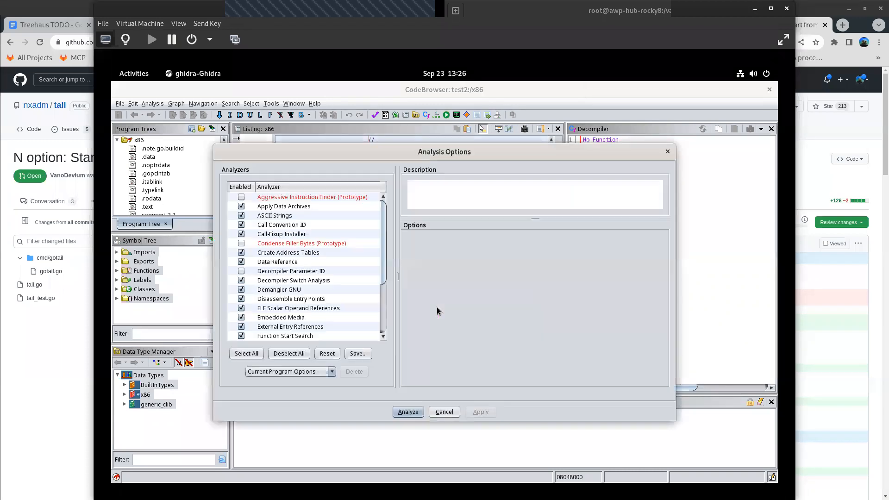
click(242, 271)
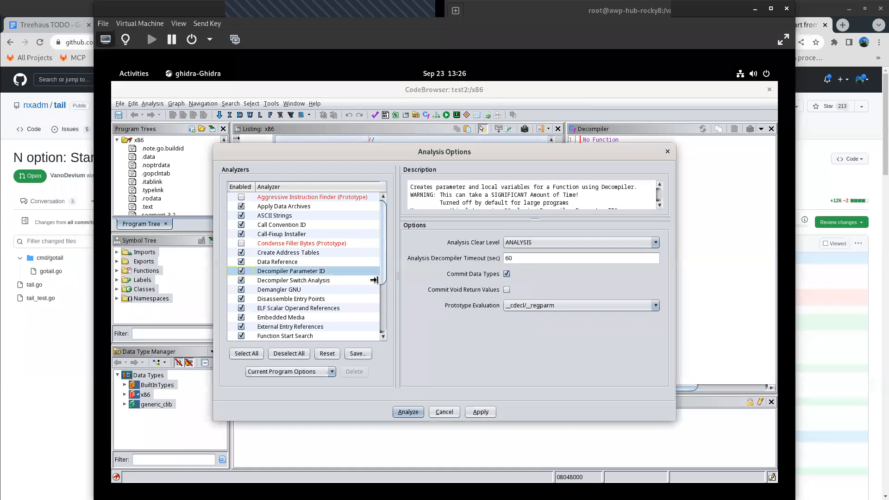
click(478, 412)
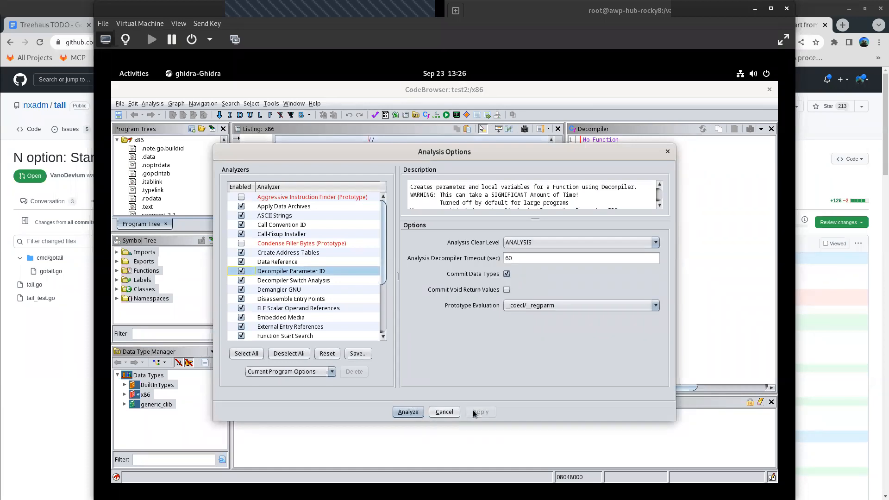
click(407, 412)
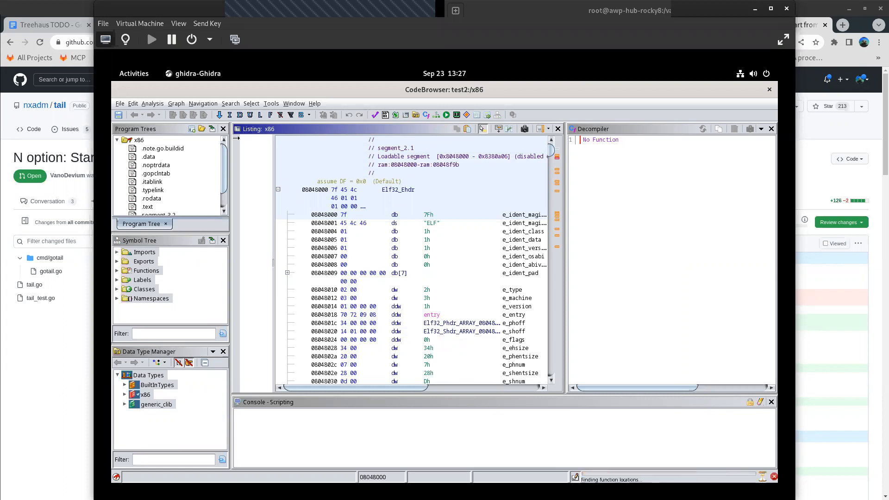
- Examine the symbol tree's functions and the disassembly in the x86 listing
click(117, 271)
click(125, 290)
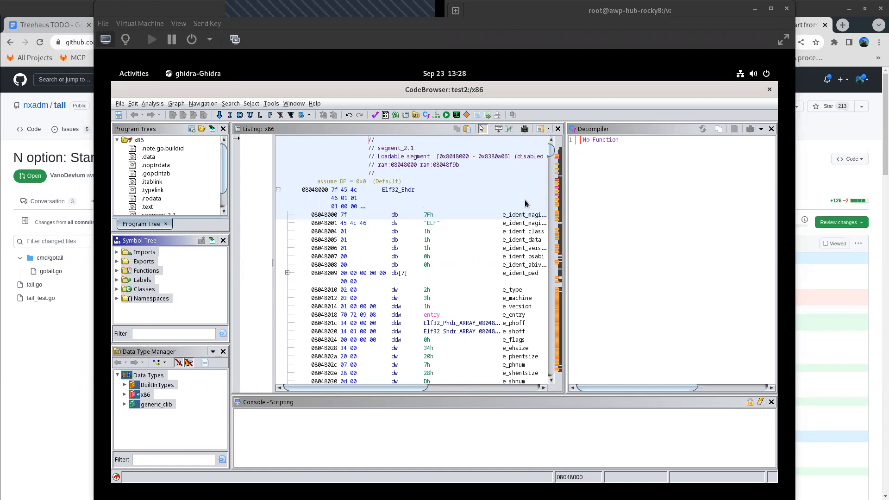
scroll(512, 221, down, 5)
scroll(510, 218, down, 20)
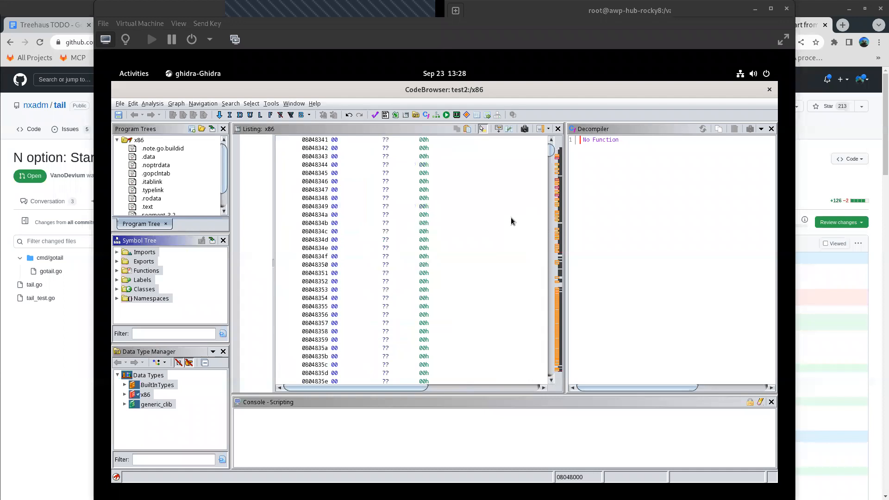
drag(551, 151, 551, 171)
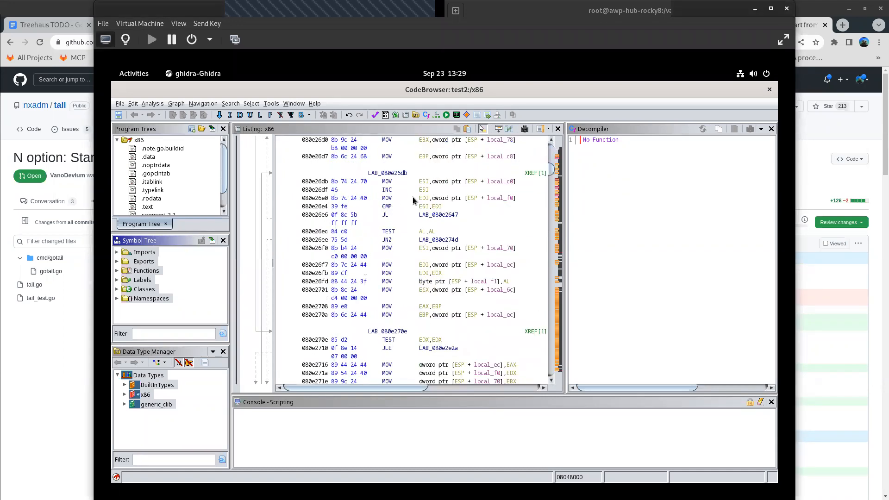
scroll(415, 198, up, 4)
scroll(418, 203, up, 20)
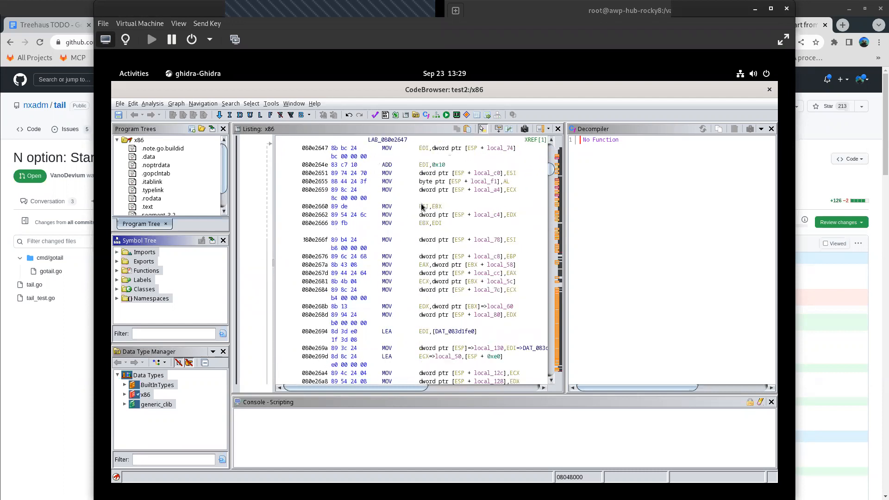
scroll(418, 210, up, 10)
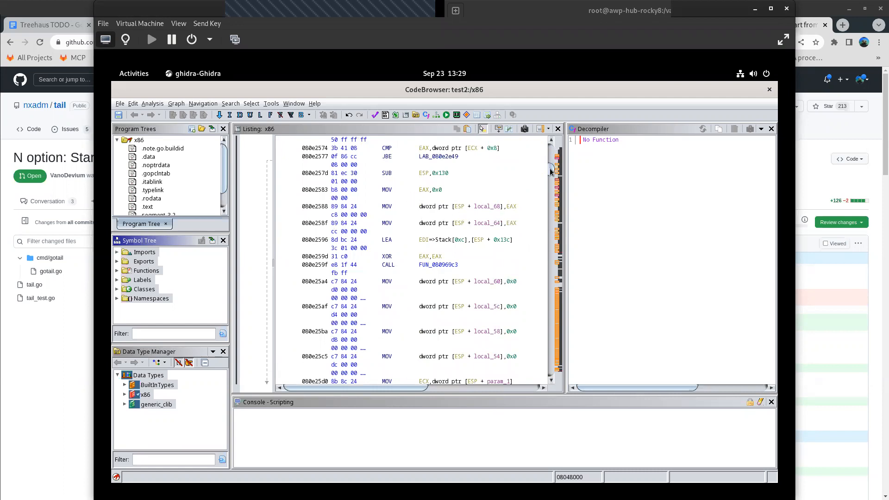
- Go to function FUN_0804bcb0 to inspect its decompiled code, and return to the start of the listing
drag(552, 169, 551, 147)
scroll(460, 271, down, 10)
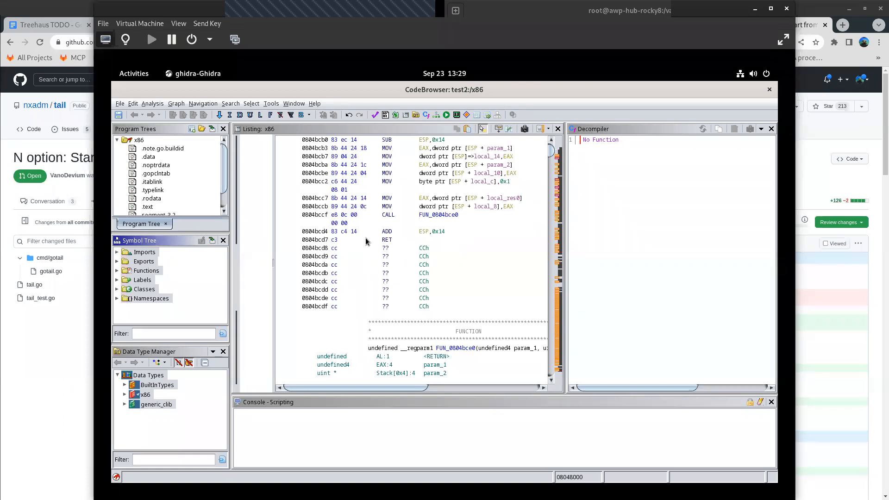
double_click(437, 196)
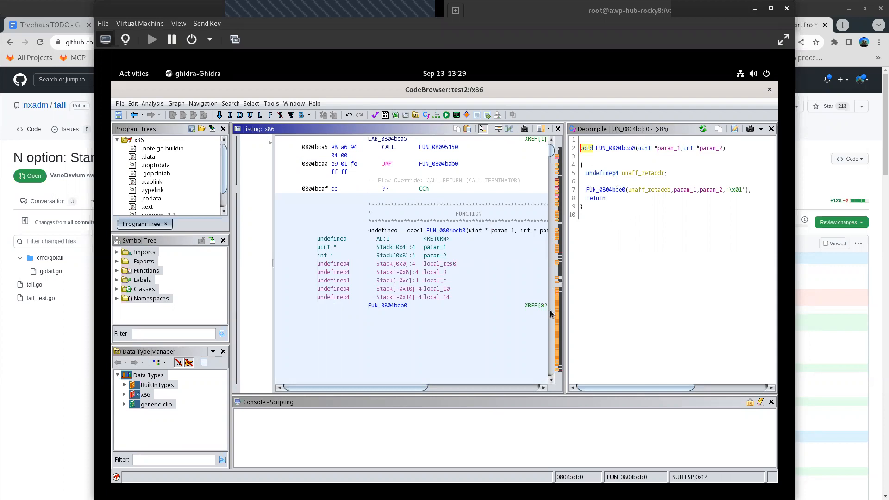
drag(552, 153, 551, 143)
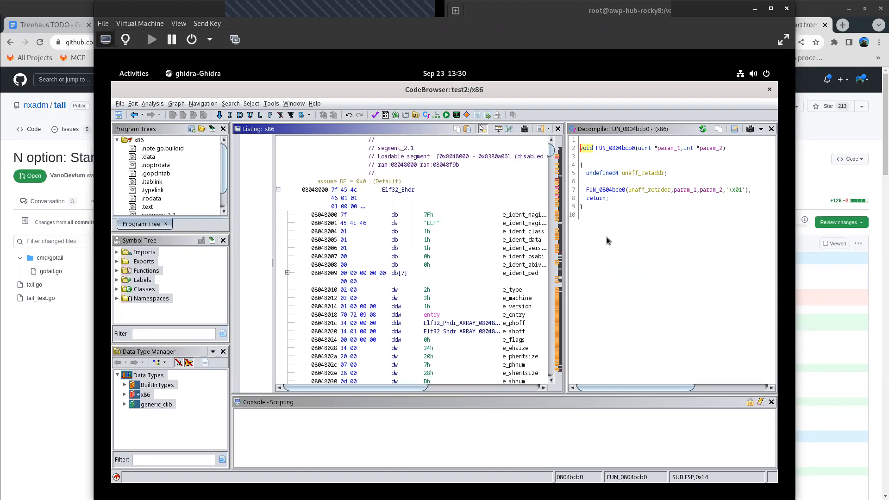
click(116, 274)
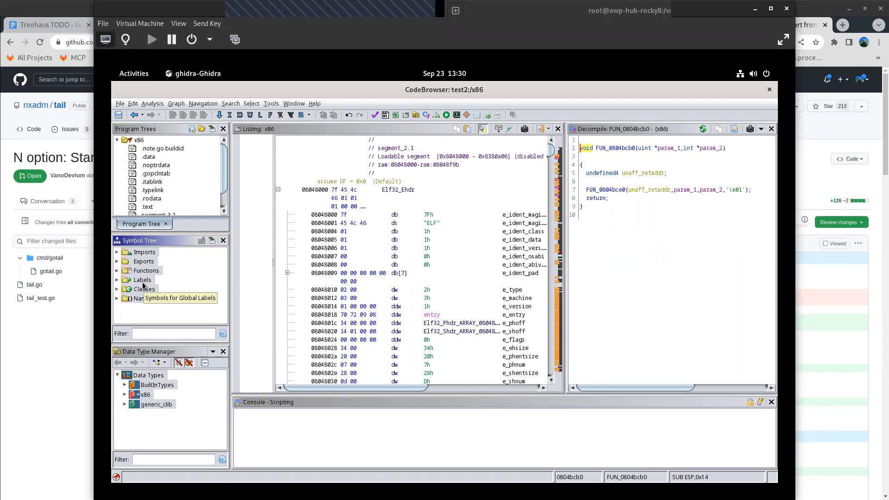
- Expand the symbol tree's Functions down to the FUN_08049 group and open FUN_08049000 in the listing and decompiler
click(117, 271)
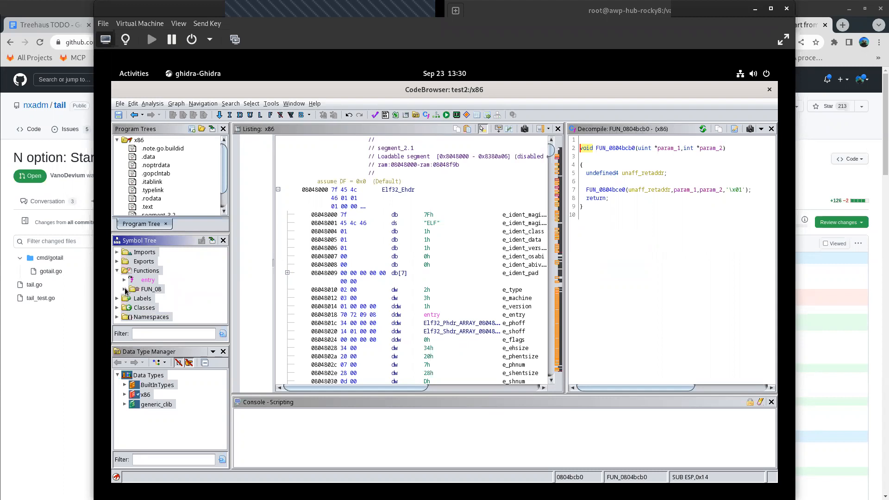
click(125, 290)
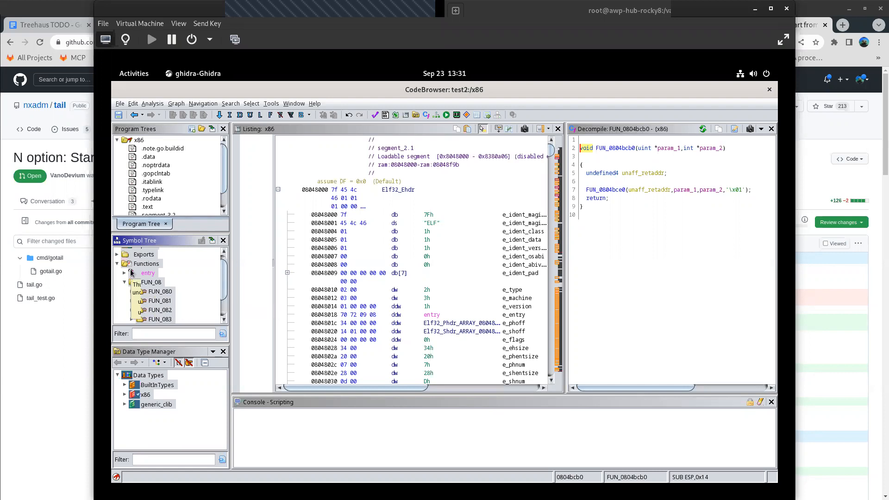
scroll(162, 289, down, 1)
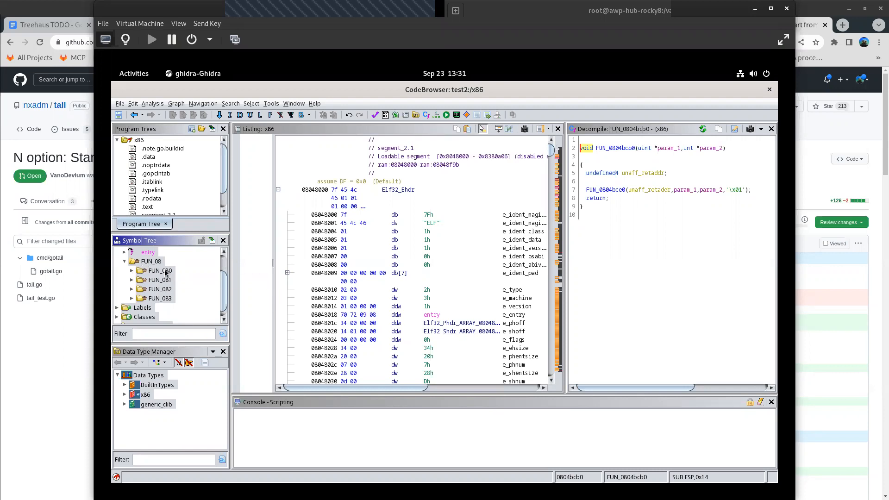
click(131, 270)
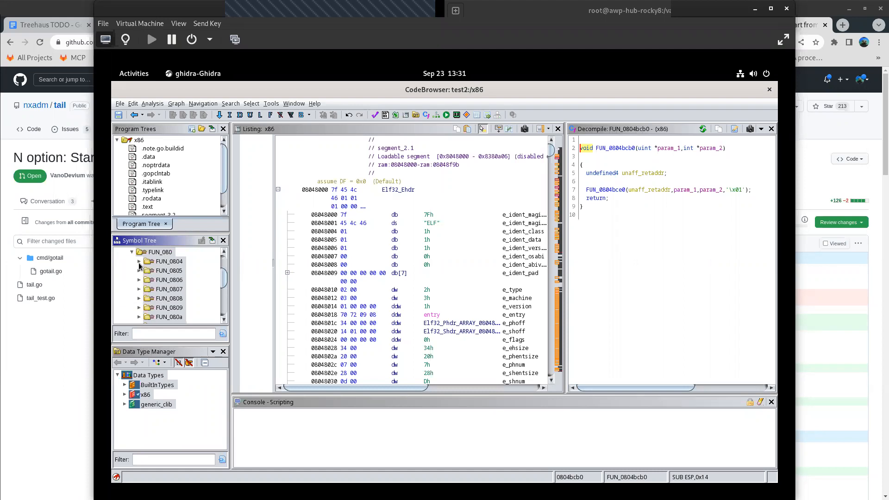
click(139, 262)
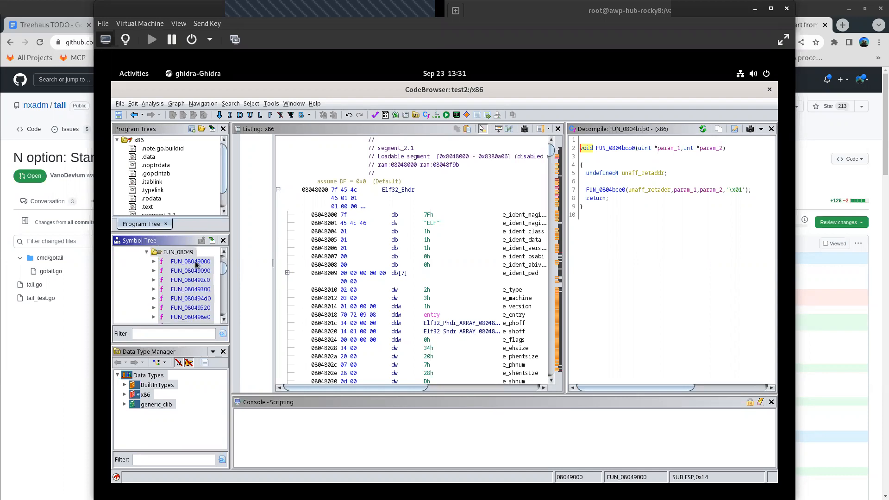
click(195, 261)
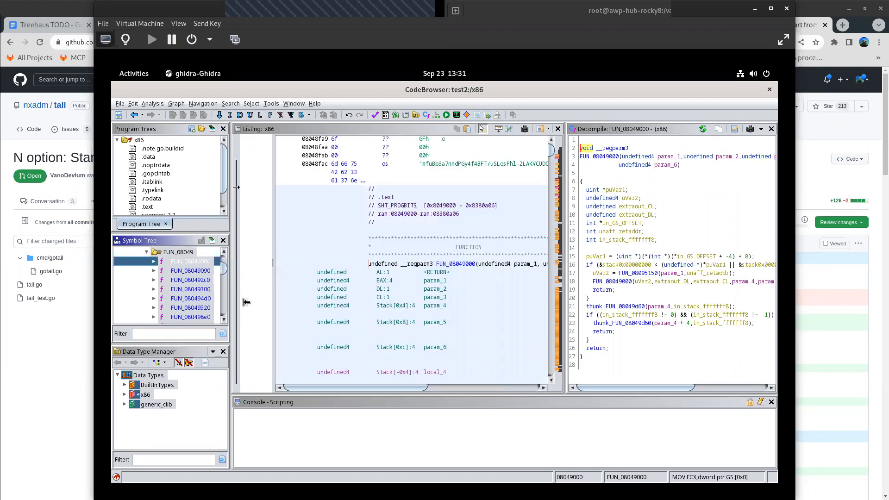
- Browse the remaining function groups, expand FUN_080b, and locate the FUN_08095150 call from FUN_08049000's decompiled code in the listing
drag(222, 268, 221, 291)
scroll(160, 287, down, 3)
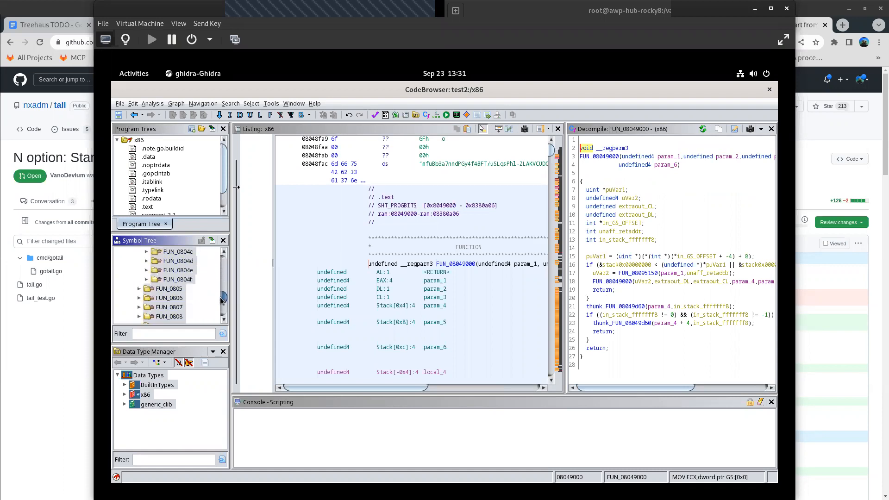
scroll(153, 292, up, 1)
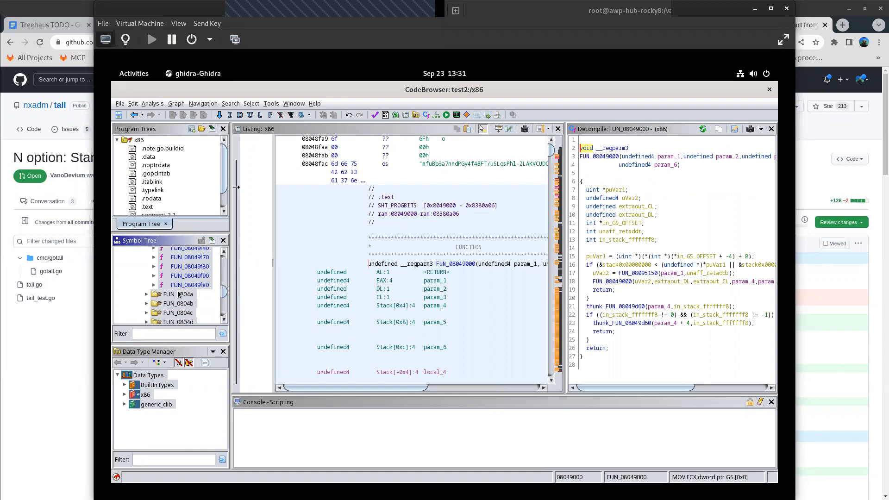
scroll(220, 298, down, 3)
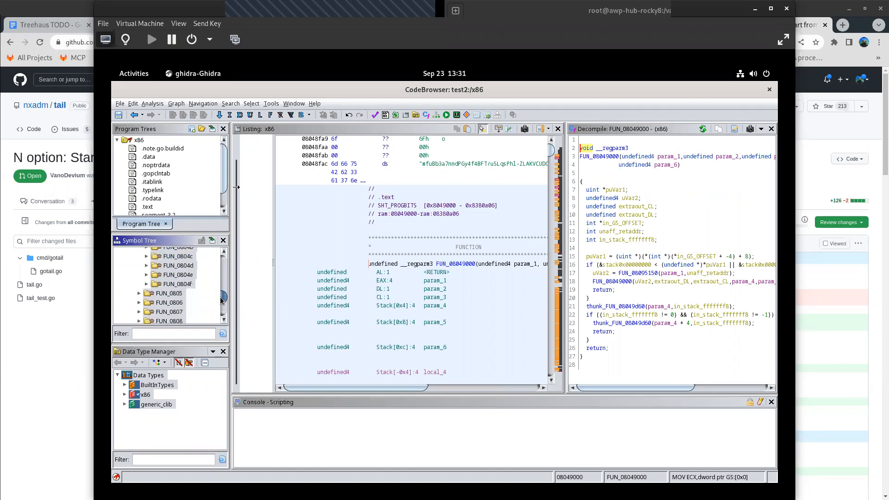
scroll(154, 305, down, 3)
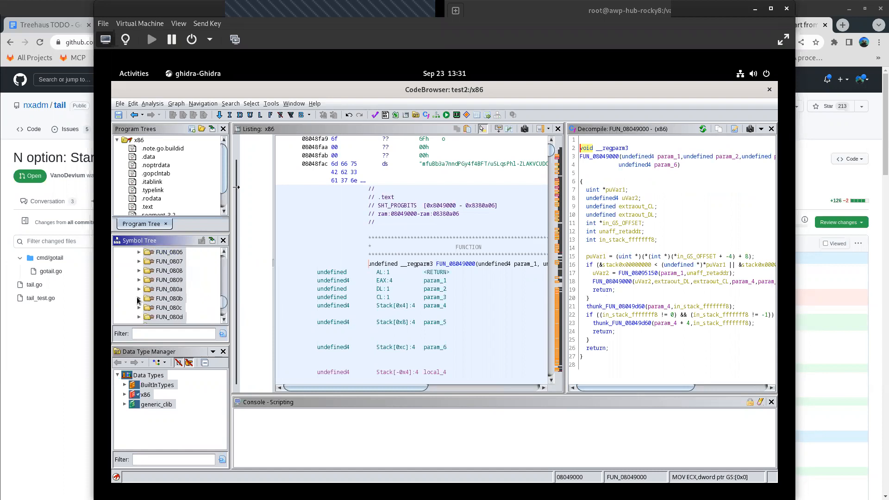
click(139, 298)
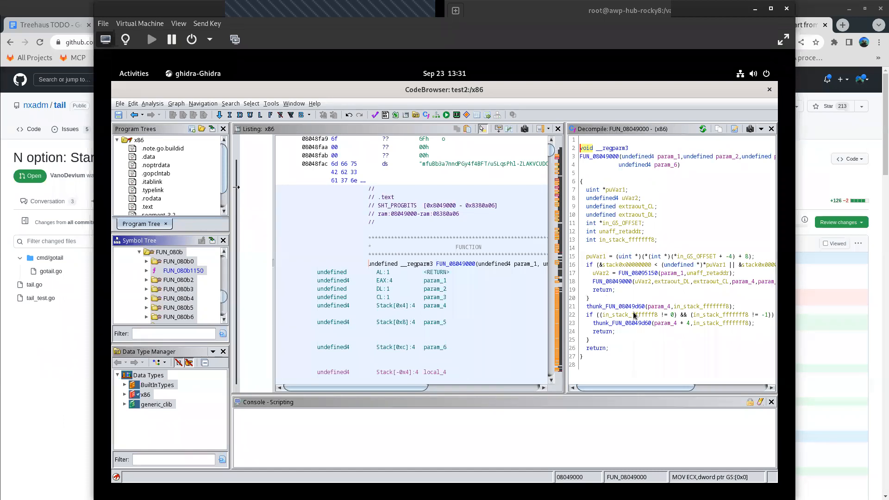
click(641, 274)
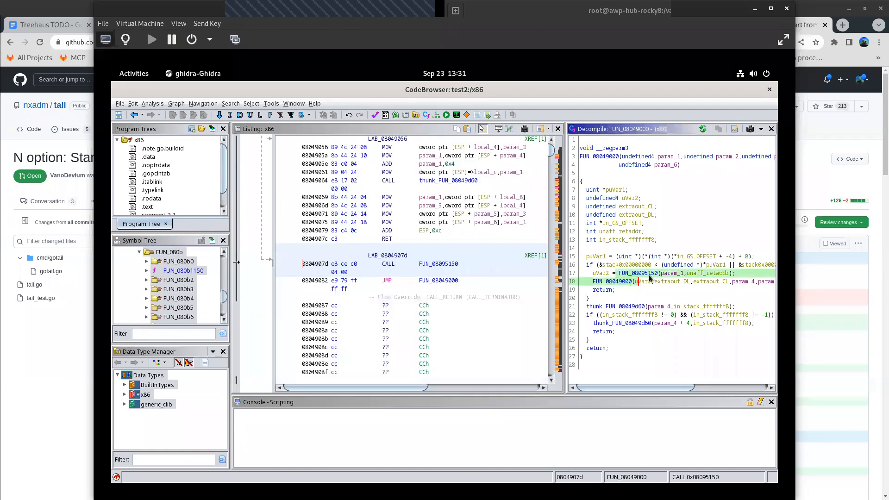
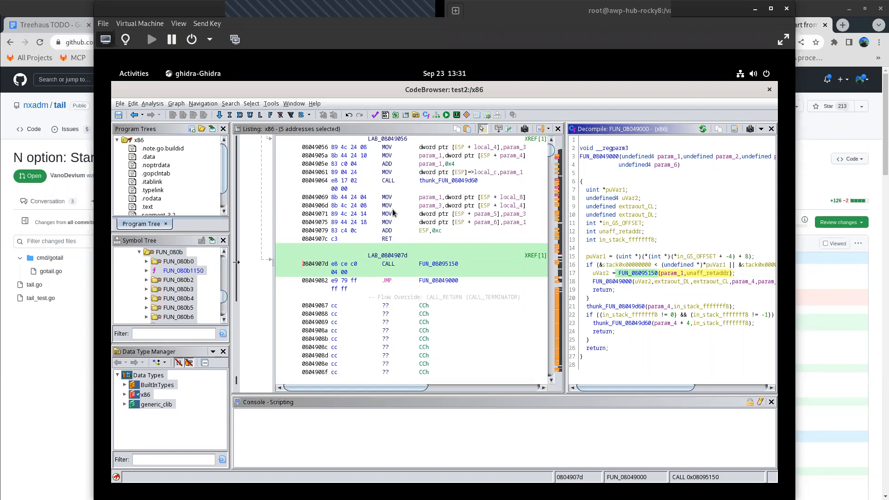
- Examine the ELF header at the start of the listing and the uVar2 assignment calling FUN_08095150 in the decompiled code
drag(552, 147, 553, 135)
scroll(407, 165, down, 8)
scroll(438, 204, up, 10)
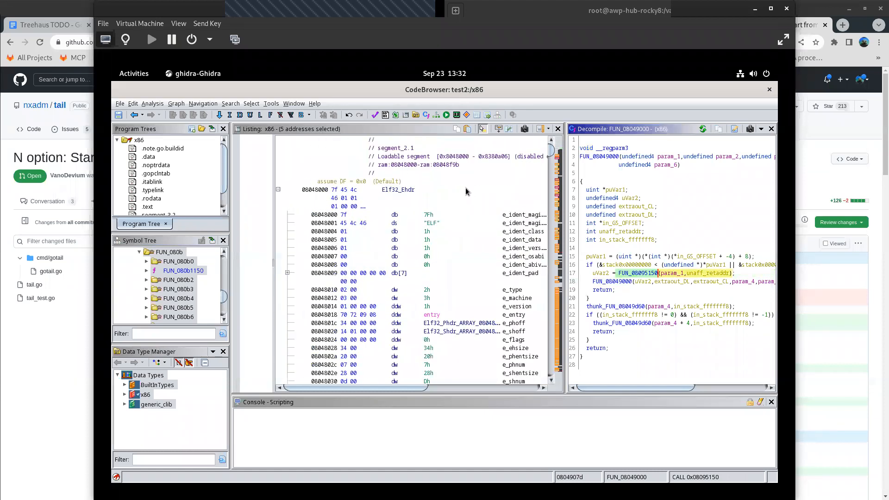
scroll(455, 168, down, 1)
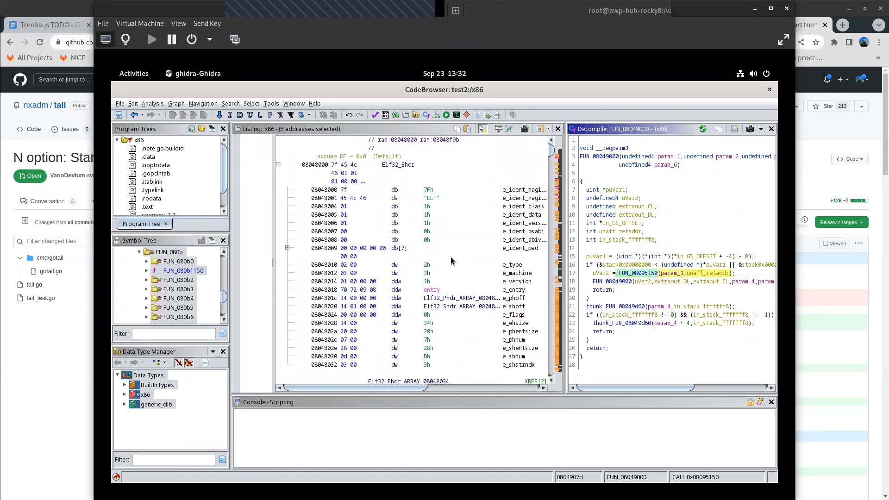
scroll(451, 257, up, 1)
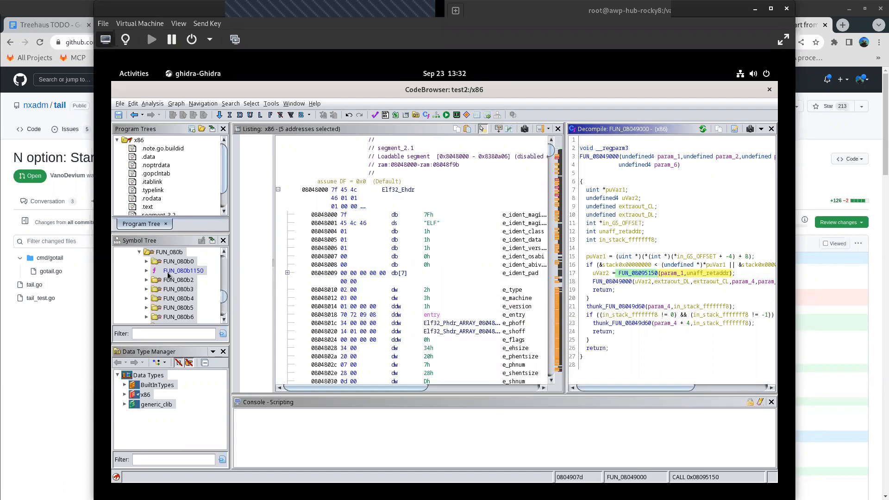
click(601, 274)
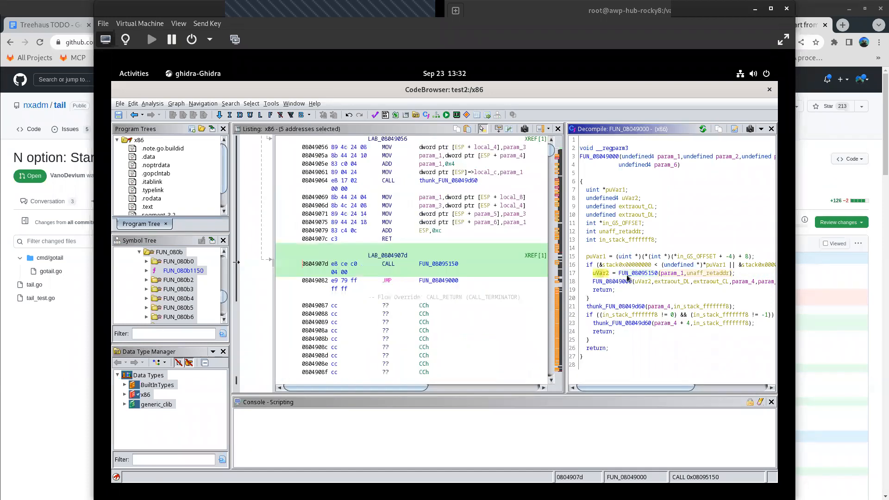
click(622, 276)
drag(550, 149, 547, 135)
- Search all memory blocks within the selection for strings, filter the results by main.main, and close the results window
click(226, 103)
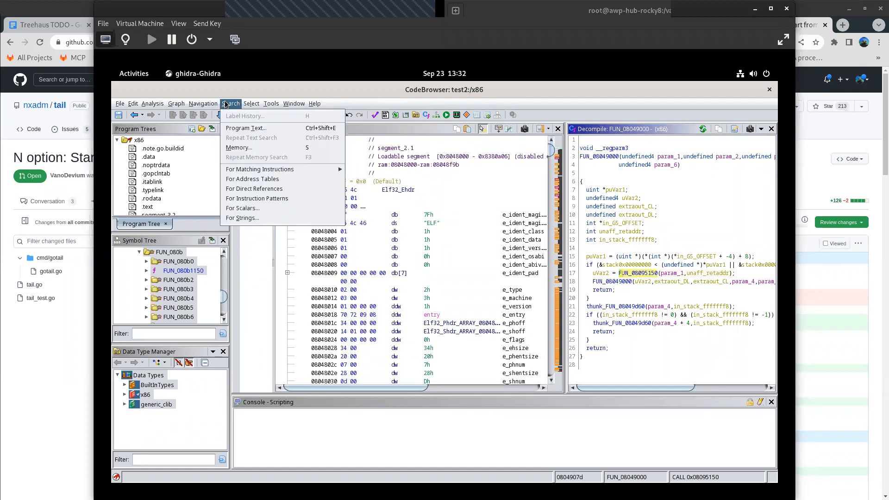
click(244, 218)
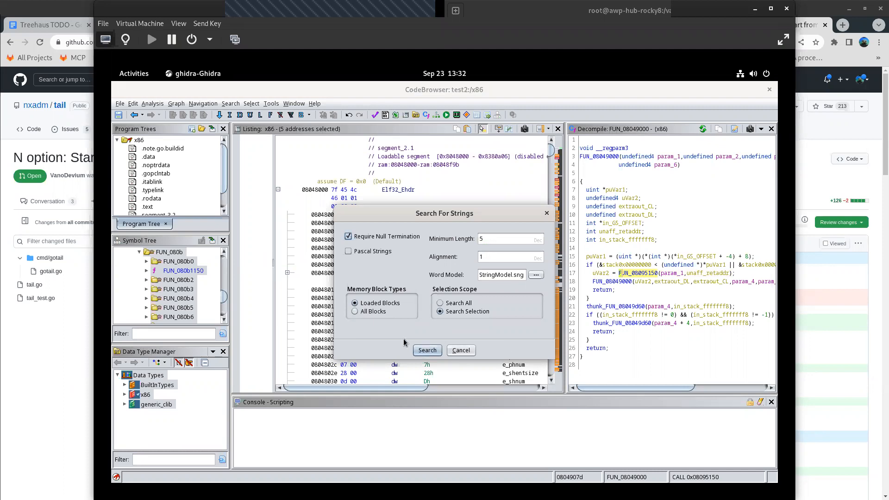
click(354, 312)
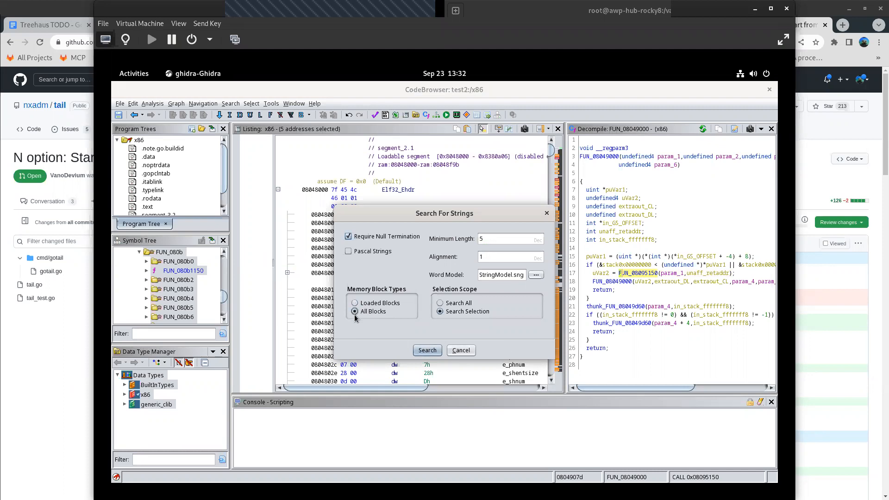
click(426, 350)
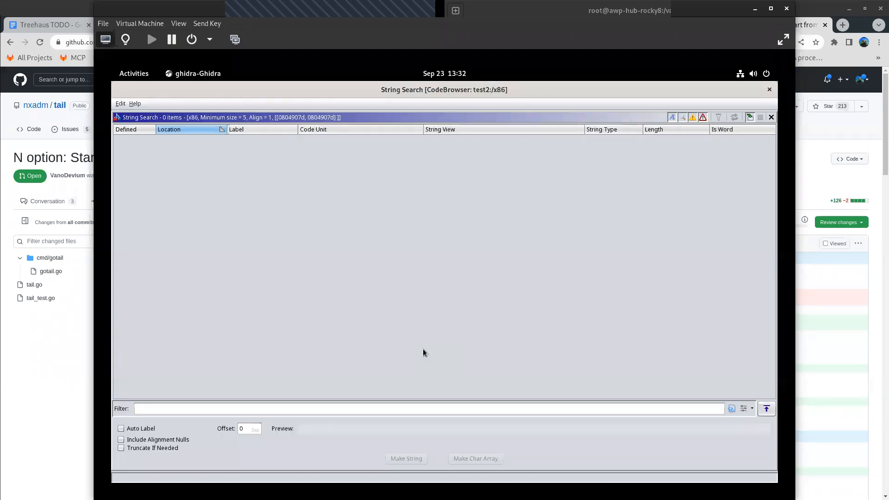
click(216, 408)
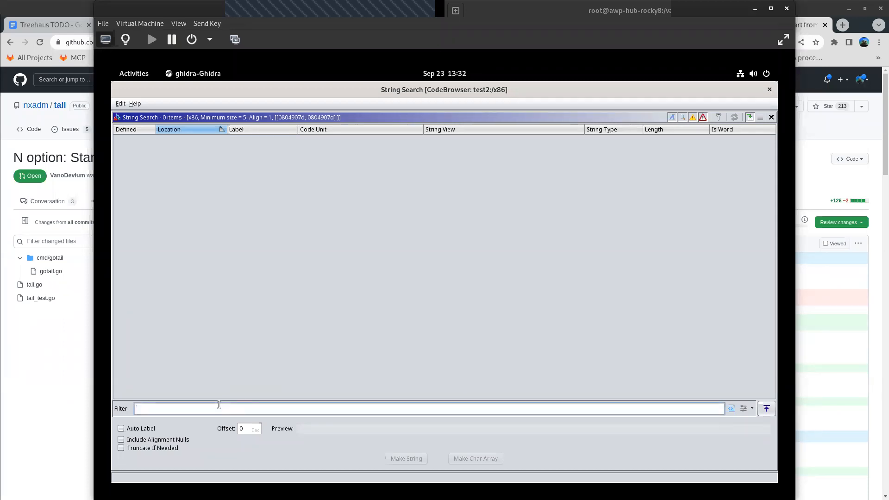
text(main.main)
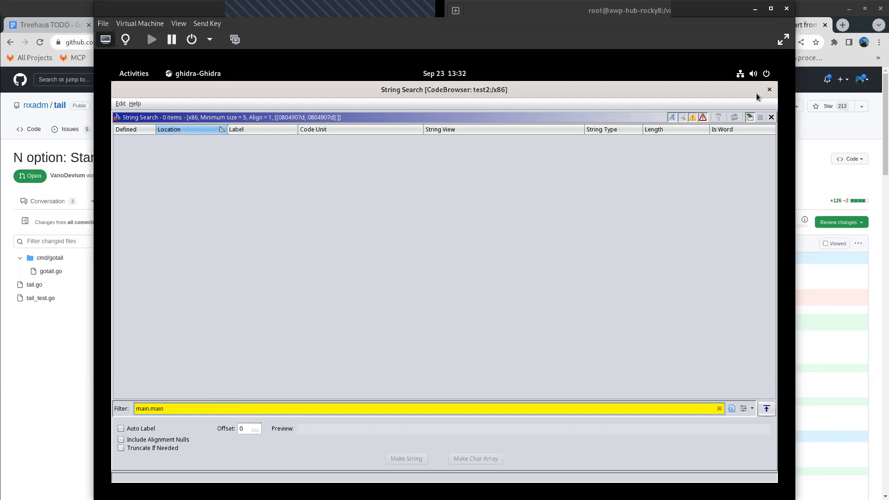
click(769, 90)
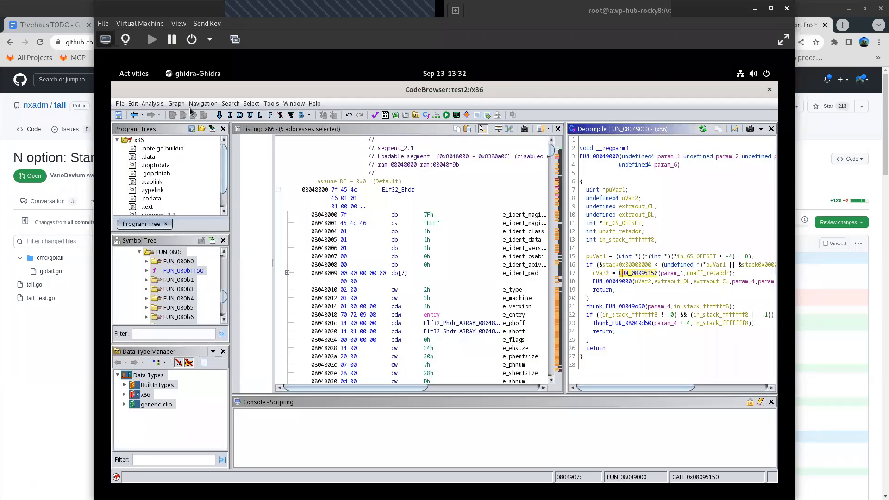
click(237, 102)
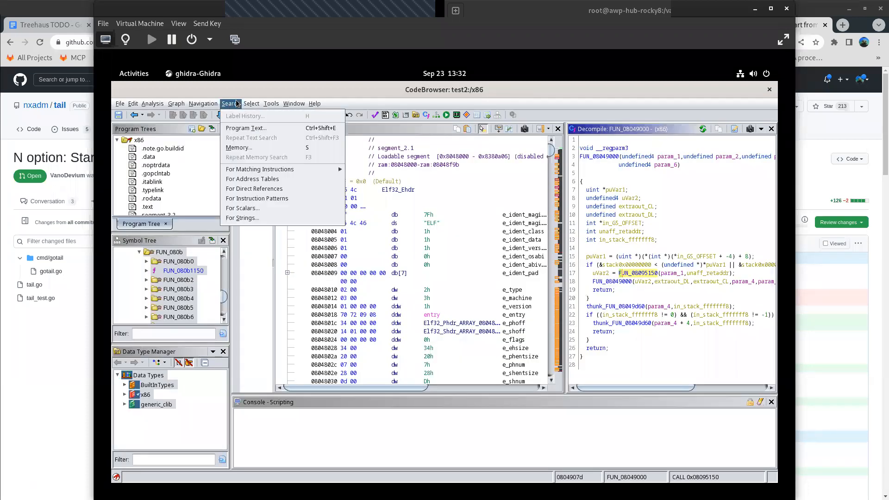
click(244, 218)
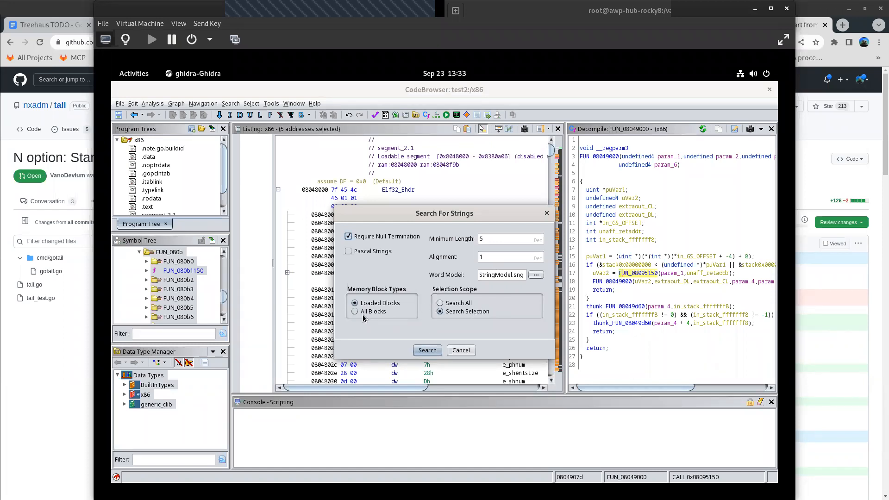
click(442, 304)
click(359, 313)
click(461, 350)
- Search the program text for main.main using listing display matching, all fields and loaded blocks
click(230, 104)
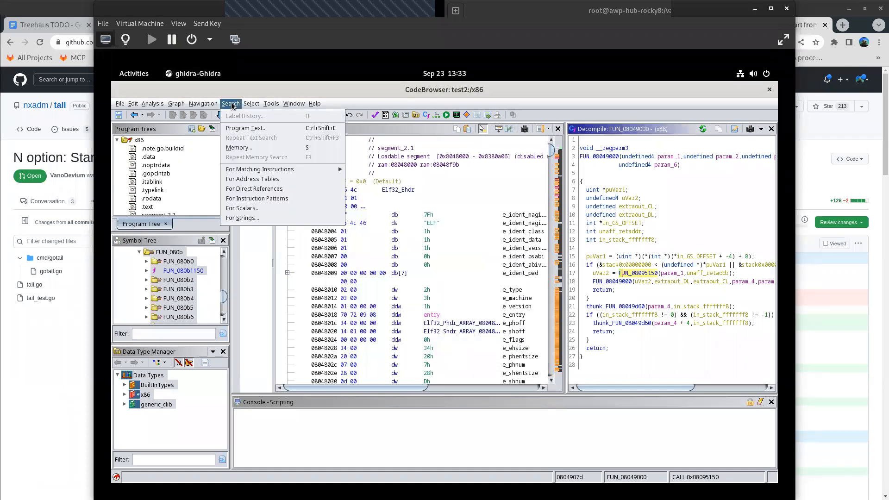
click(240, 130)
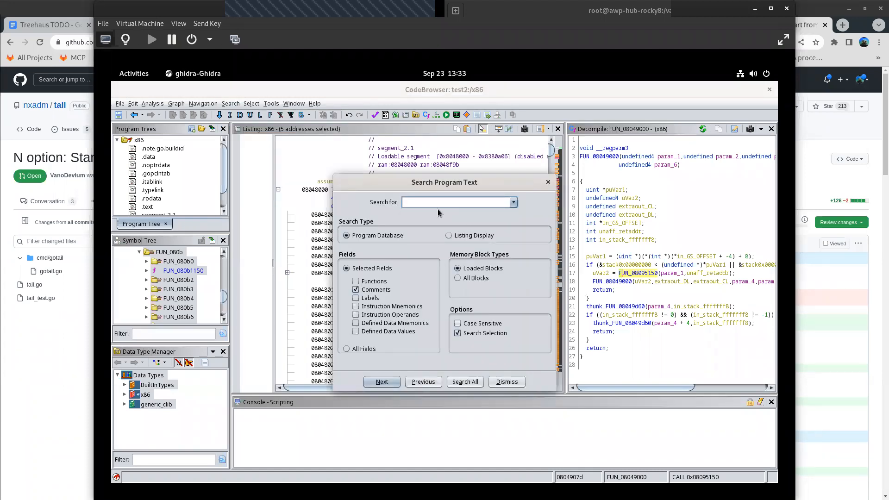
text(main.main)
click(347, 349)
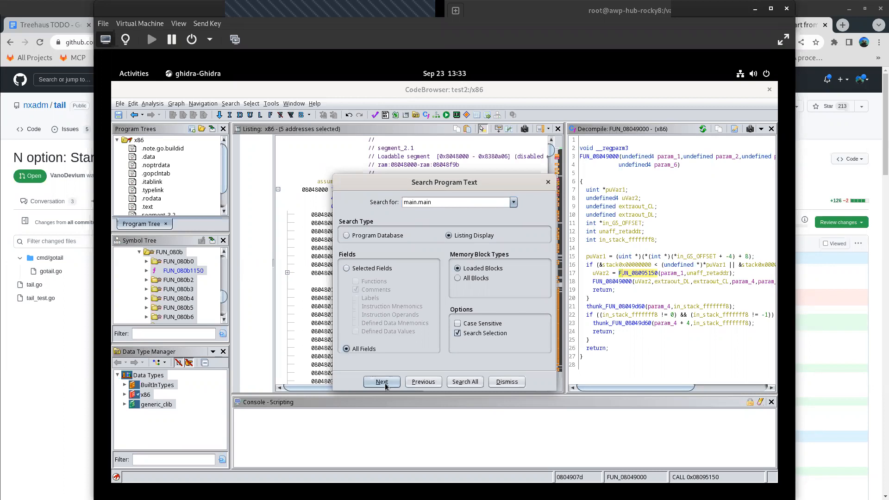
drag(419, 201, 446, 202)
click(446, 202)
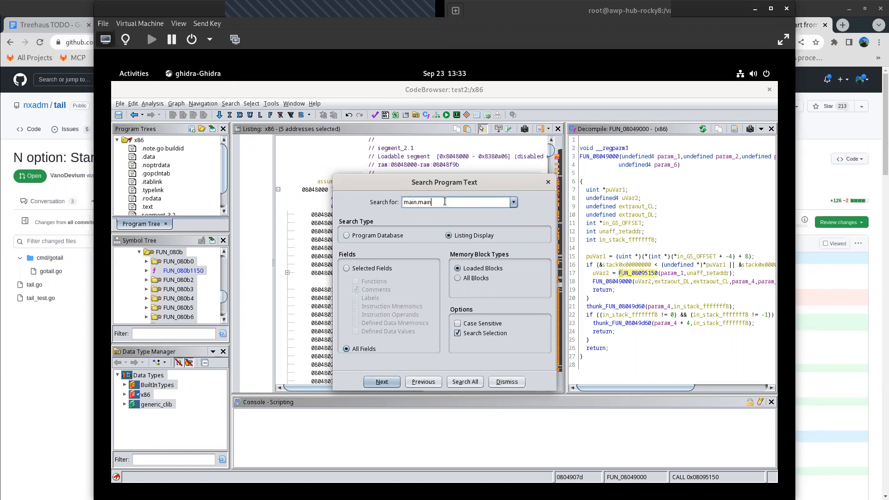
click(386, 385)
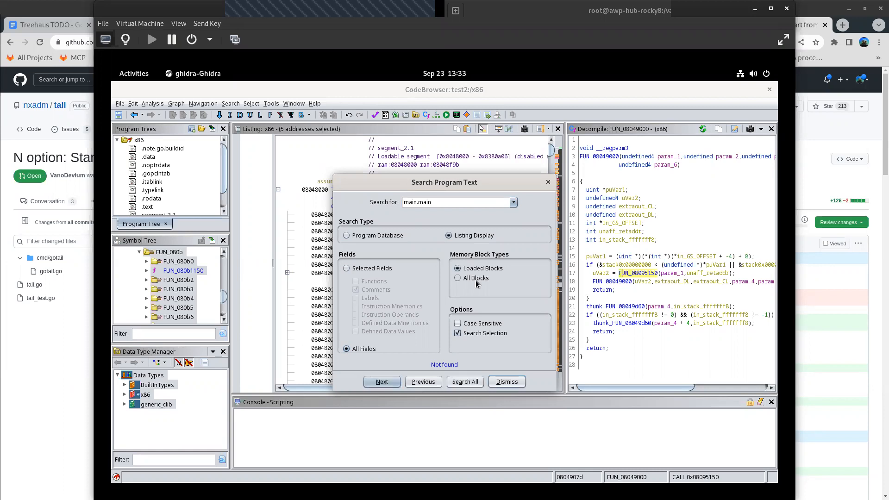
- Repeat the main.main text search across all memory blocks and dismiss the search dialog
click(457, 279)
click(387, 384)
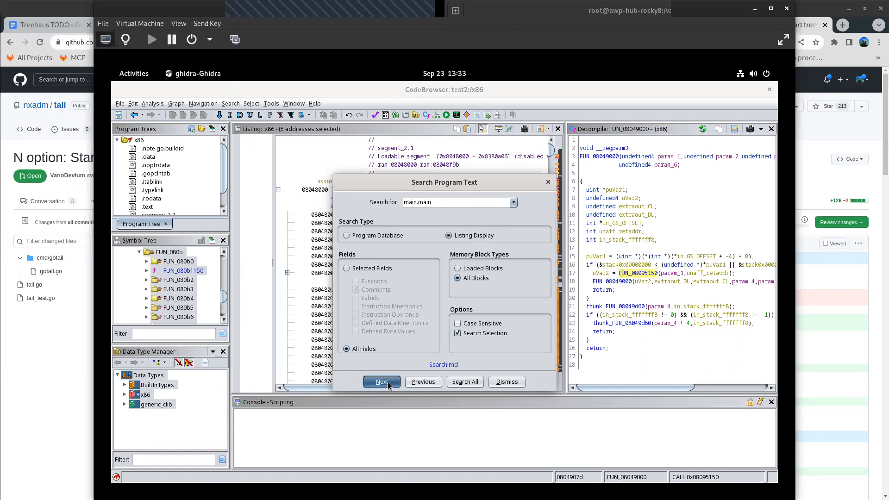
click(505, 382)
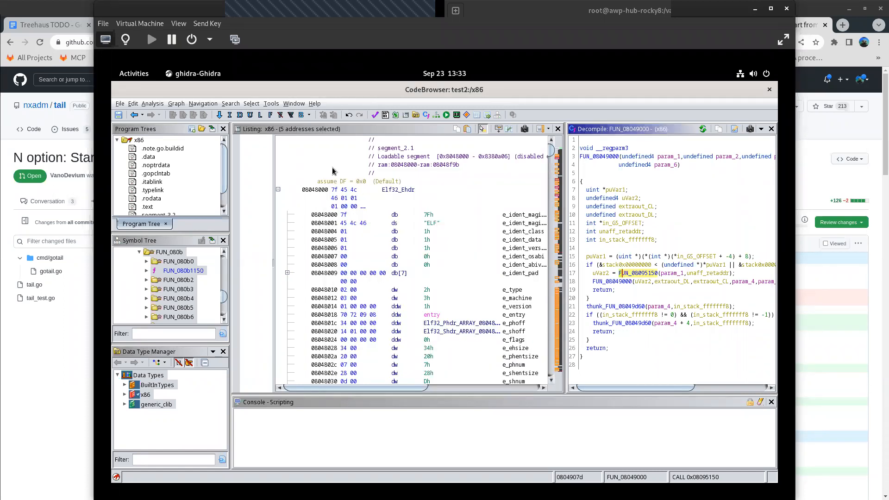
- Open the .gopclntab section from the program tree in the listing and look through its bytes
scroll(313, 199, down, 10)
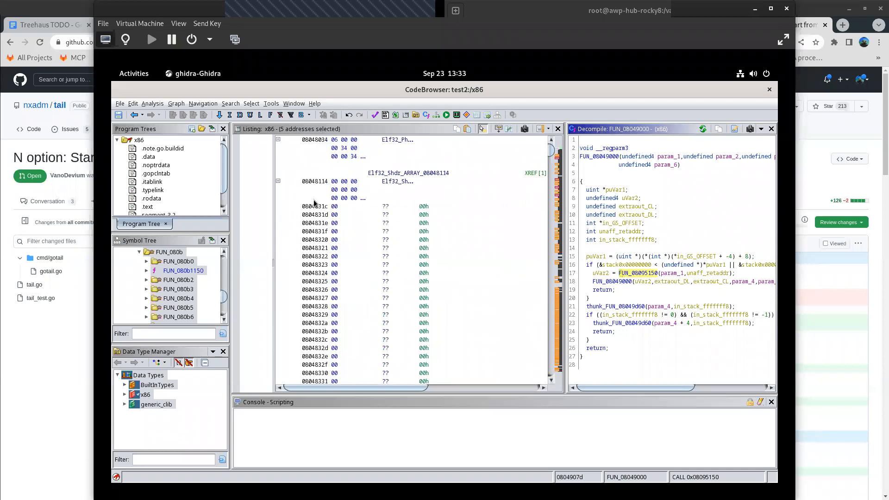
scroll(313, 202, up, 10)
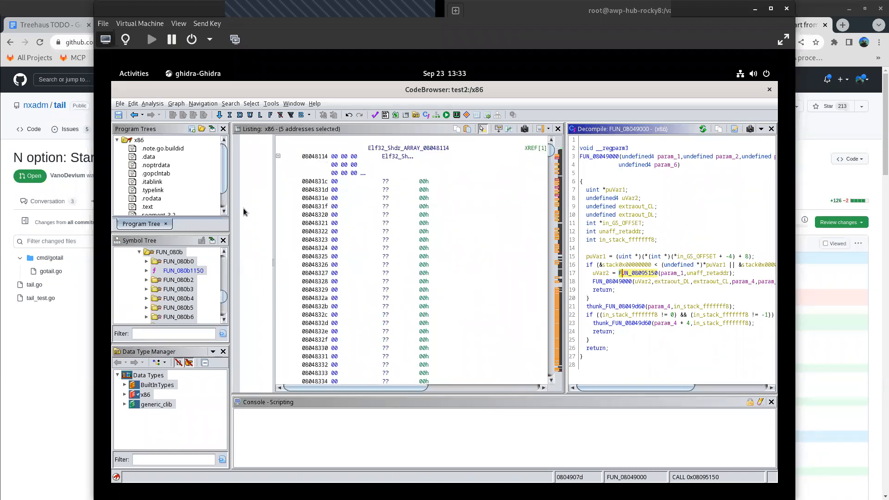
click(157, 175)
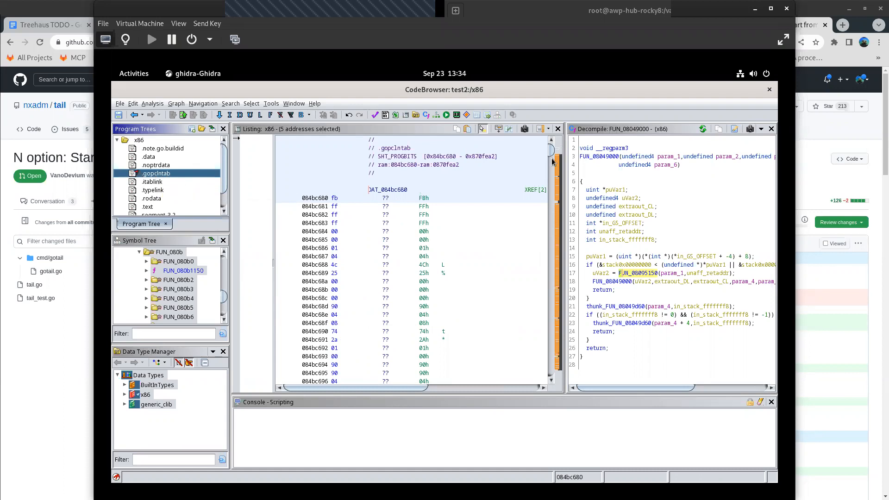
drag(552, 161, 552, 170)
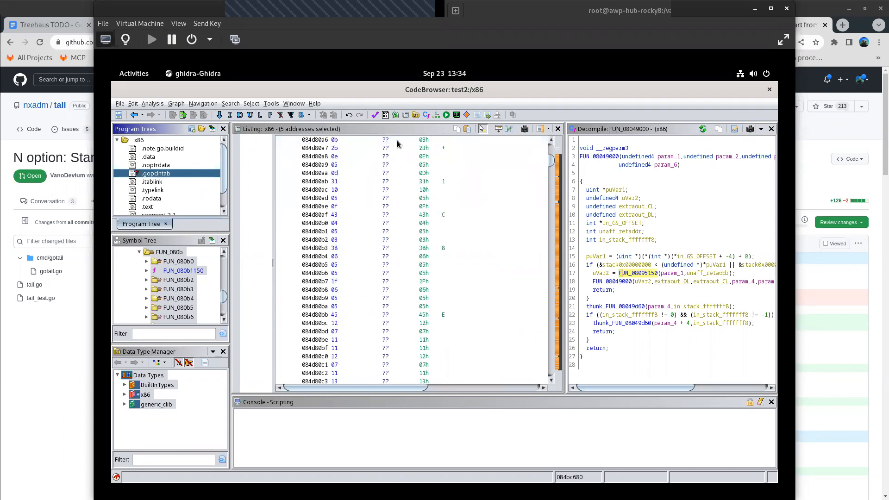
scroll(417, 162, up, 20)
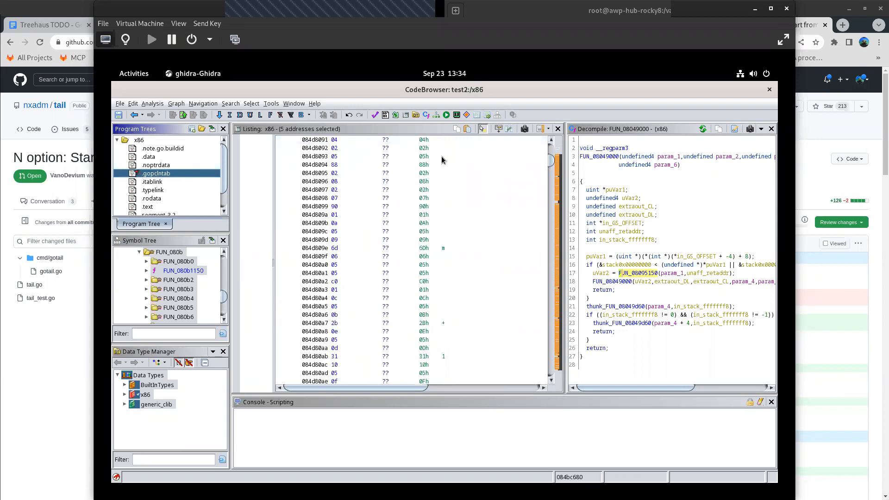
- Search the program text for every occurrence of main.main in all blocks and close the results window
click(231, 104)
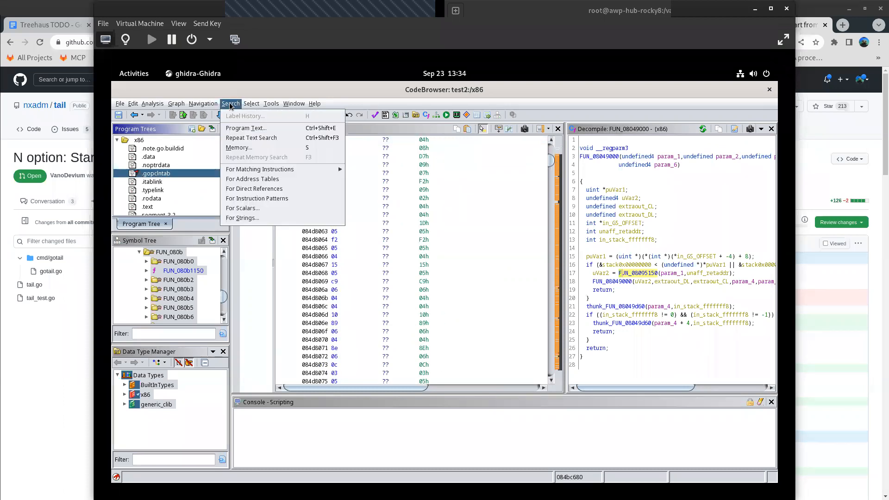
click(248, 129)
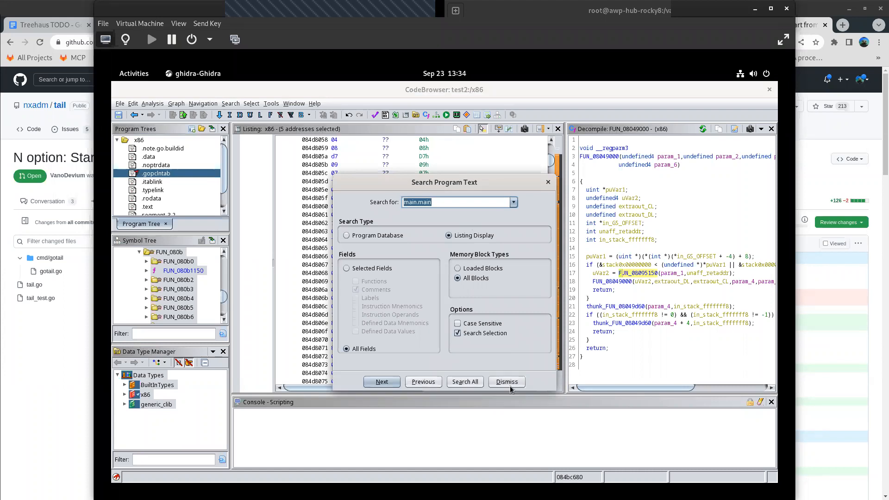
click(468, 386)
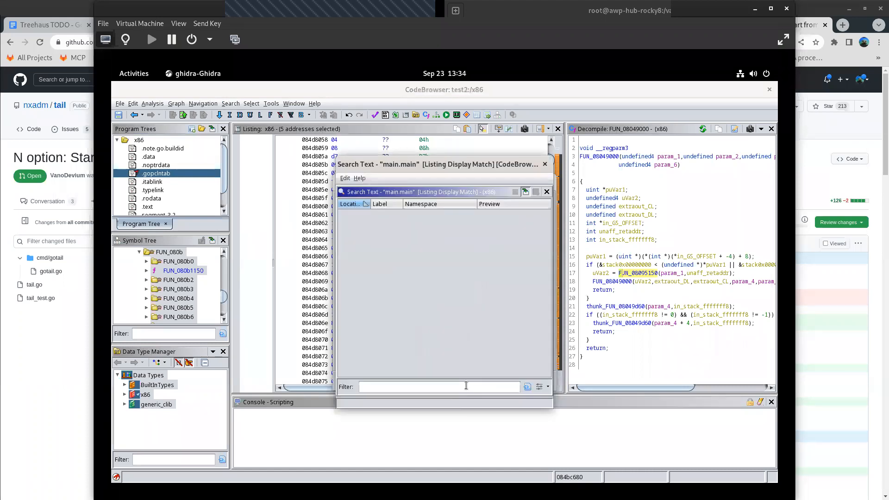
click(544, 166)
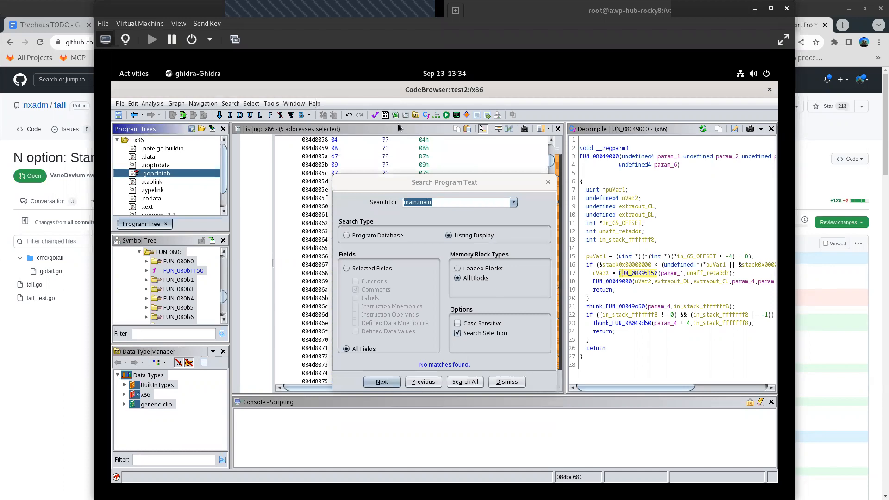
- Switch to the terminal and run strings x86 |grep main.main to look for that string in the binary
click(136, 73)
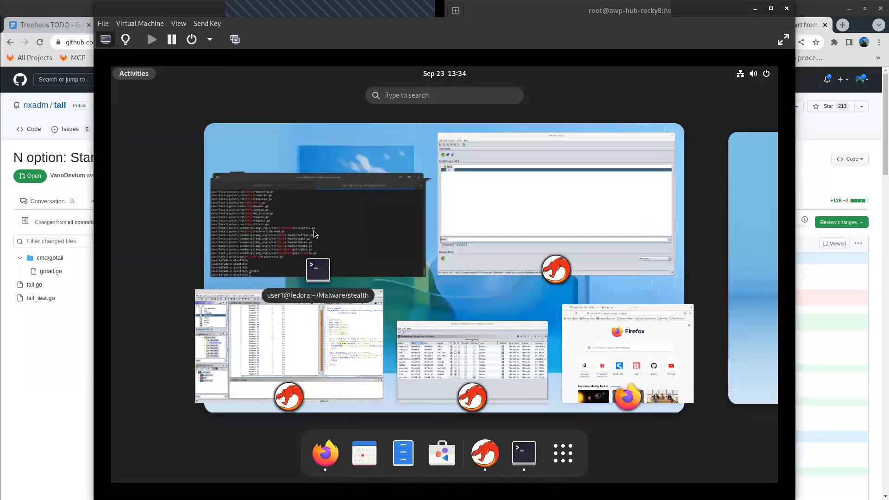
click(314, 230)
text(str)
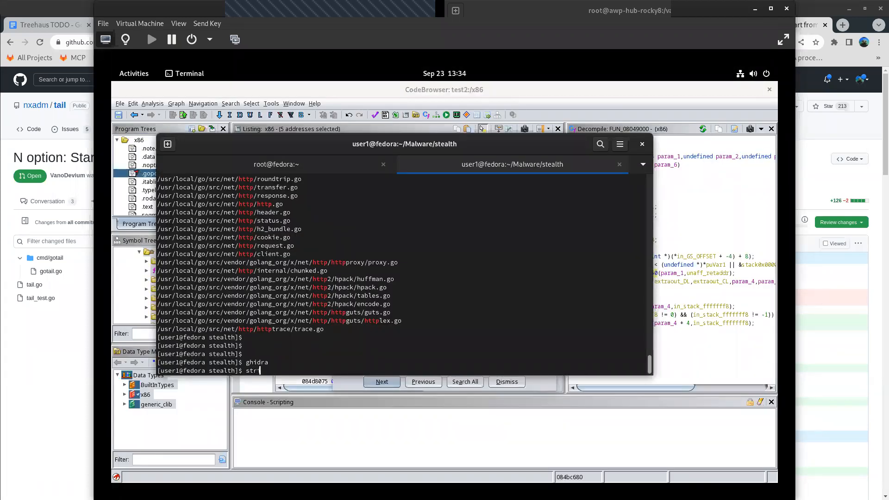
text(ings x86 |grep main.main)
key(Return)
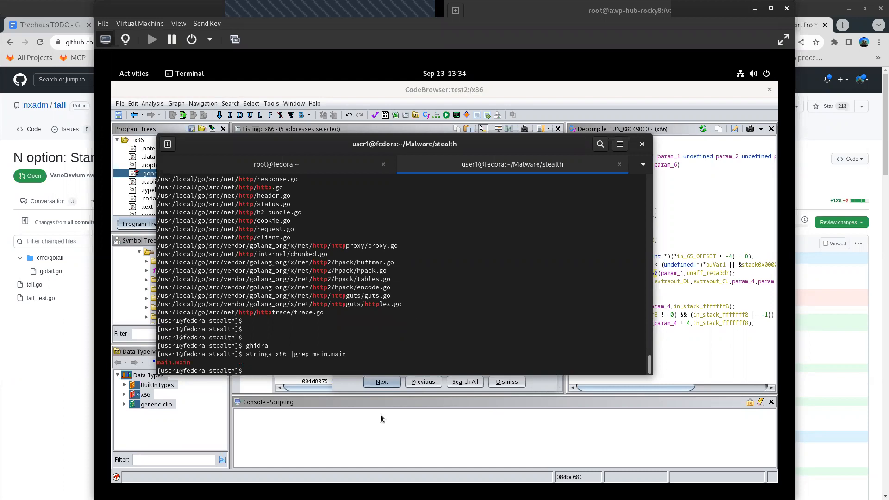
- Return to Ghidra, rerun the main.main text search for the next match and all matches, and close both search windows
click(400, 387)
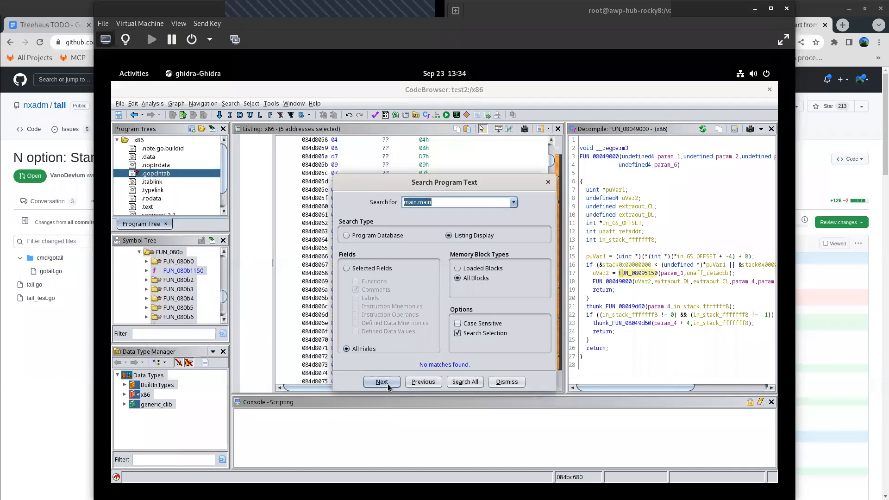
click(388, 383)
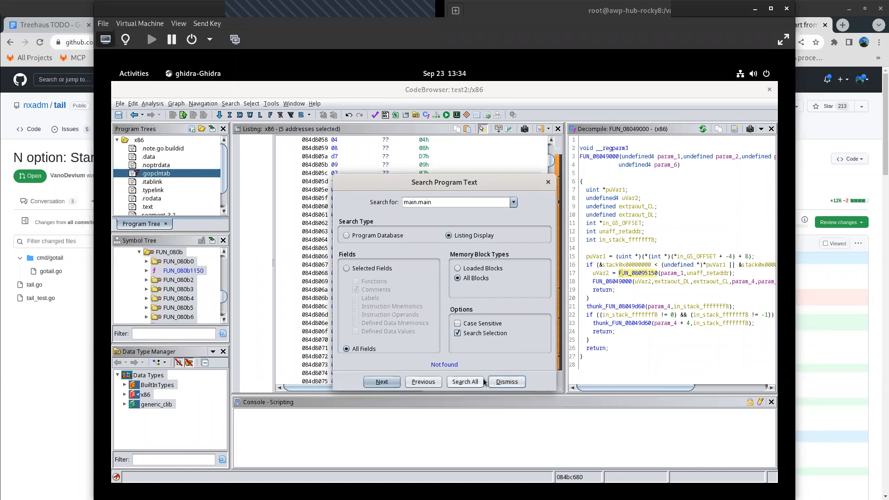
click(466, 382)
click(467, 382)
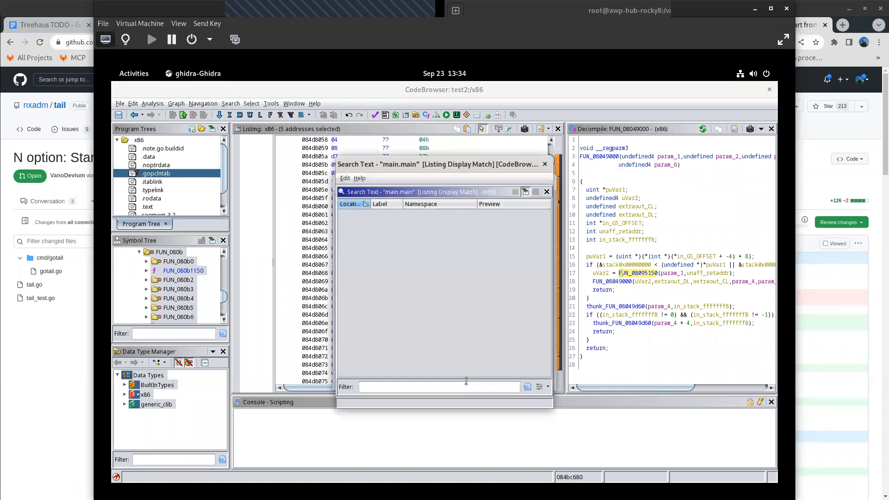
click(545, 164)
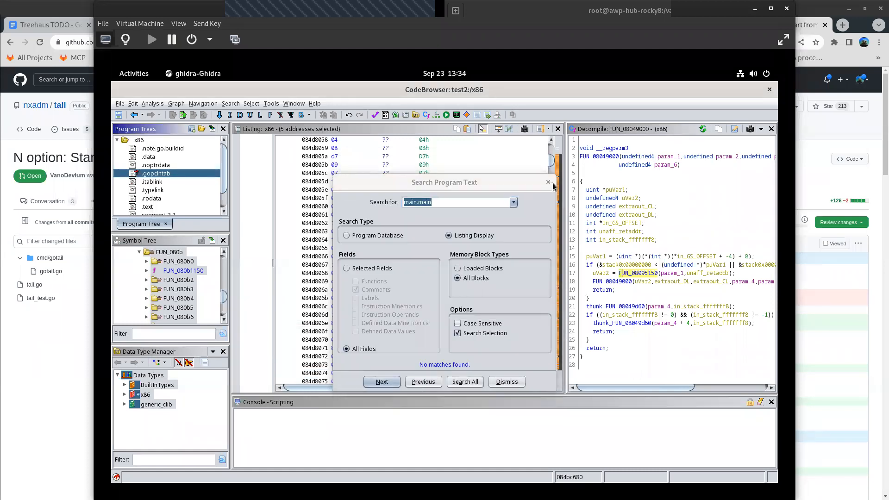
click(549, 182)
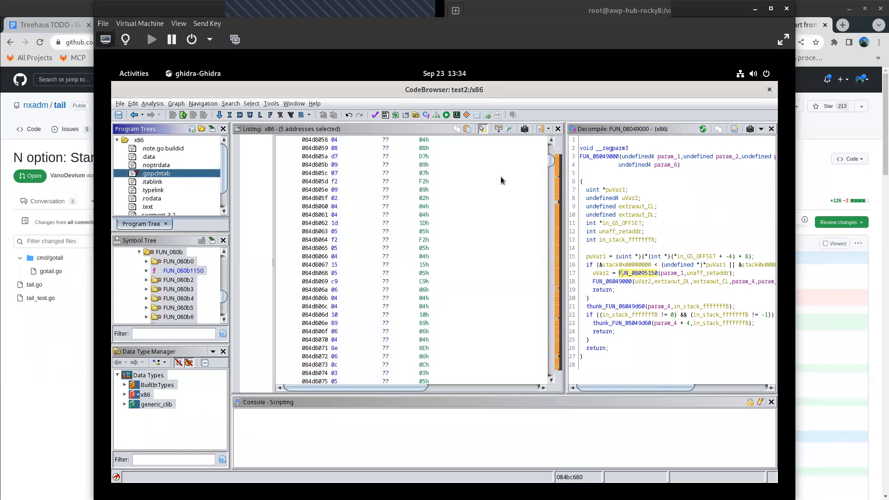
- Examine the raw bytes in the listing from the start of the .gopclntab section
click(432, 197)
scroll(431, 198, up, 6)
drag(550, 160, 558, 124)
scroll(447, 217, down, 10)
scroll(446, 220, down, 20)
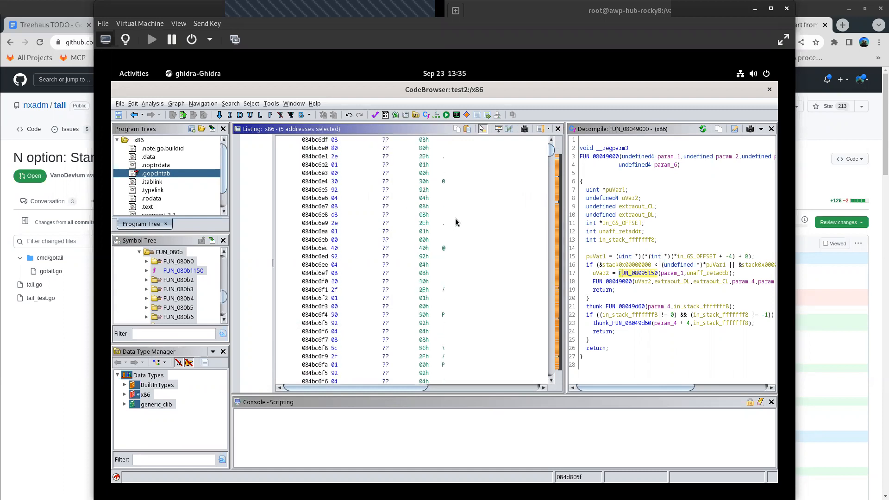
scroll(460, 215, down, 20)
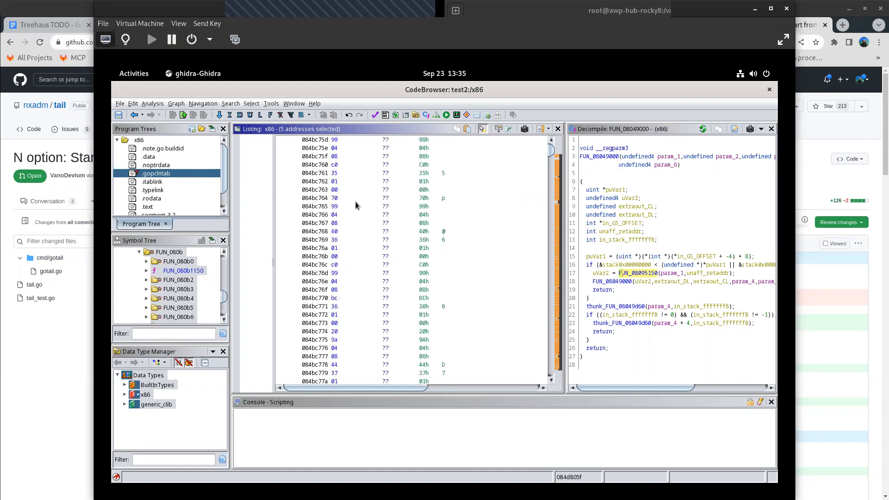
- Search for null-terminated strings of minimum length 5 in all blocks within the current selection, and close the results window
click(230, 103)
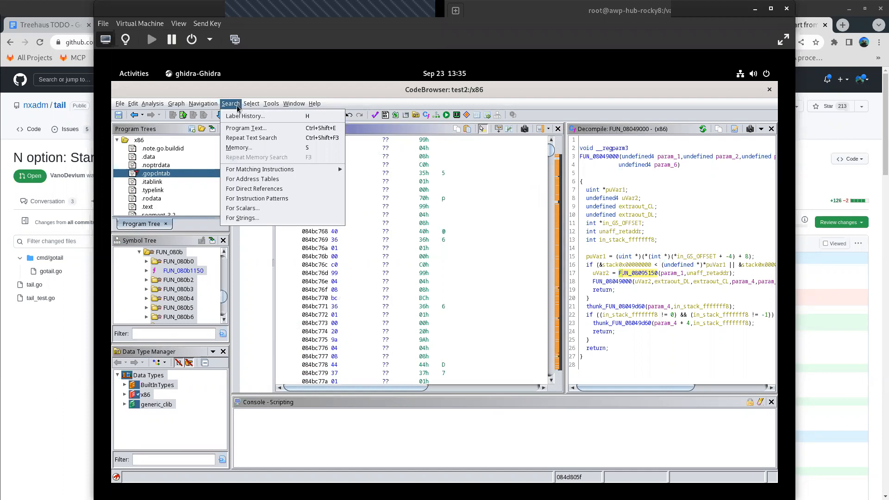
click(249, 219)
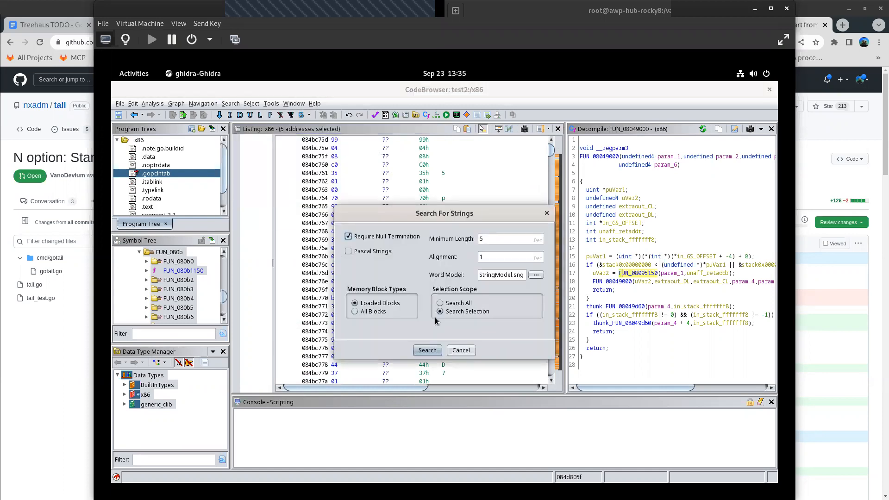
click(361, 312)
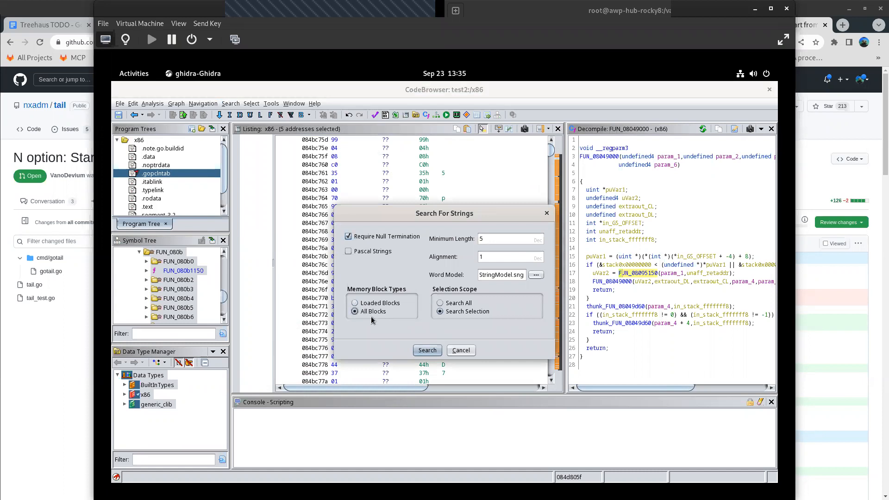
click(425, 352)
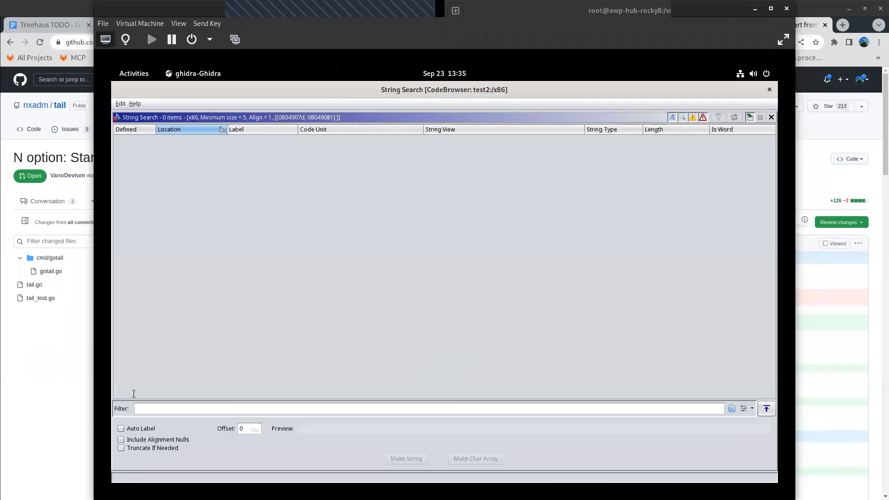
click(149, 411)
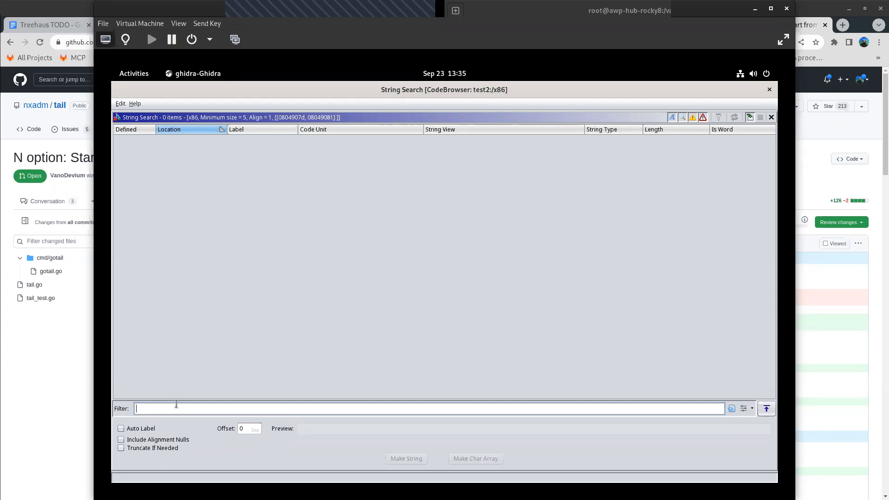
click(122, 430)
click(121, 430)
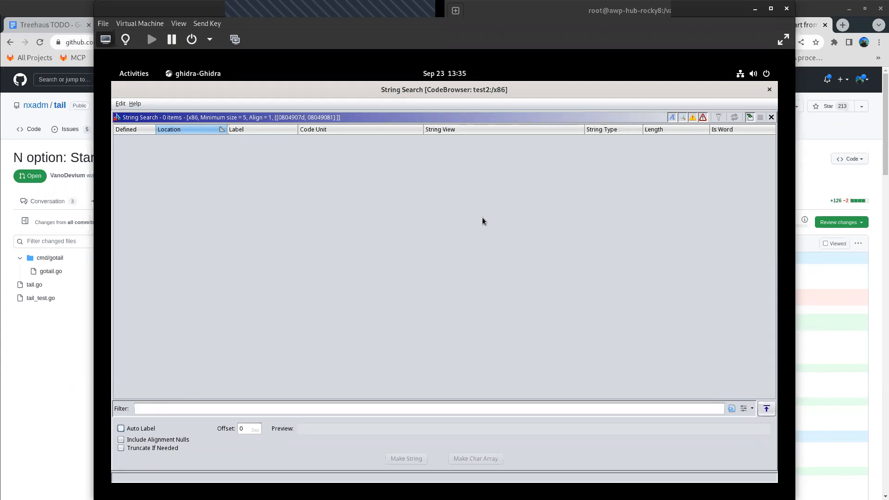
click(770, 90)
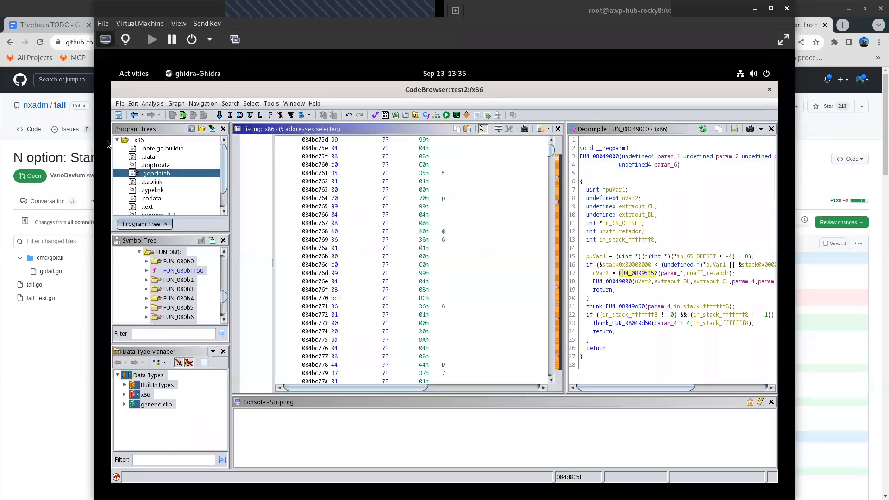
- Search memory in all blocks of the current selection for the next match of the string main.main, and dismiss the search
click(224, 103)
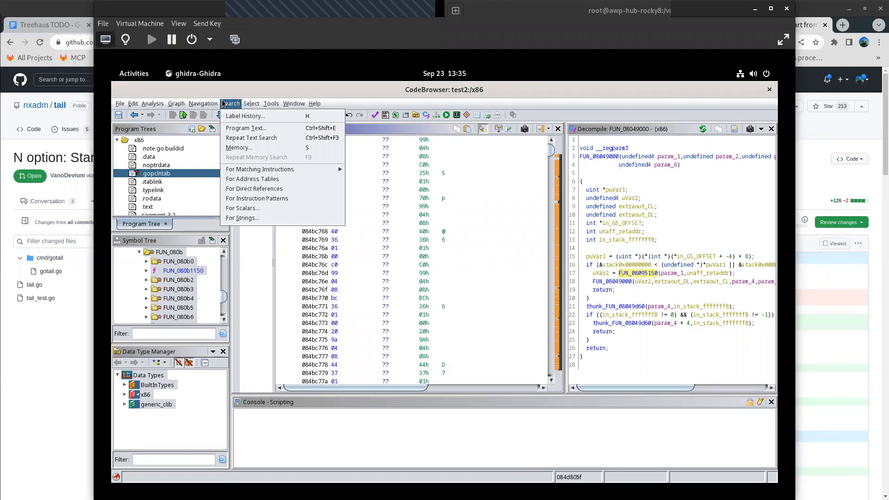
click(240, 148)
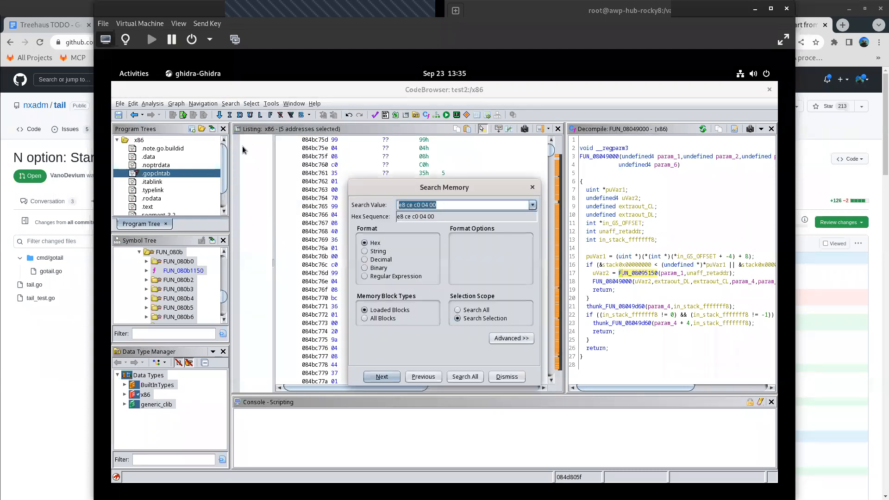
click(364, 319)
click(365, 251)
click(466, 204)
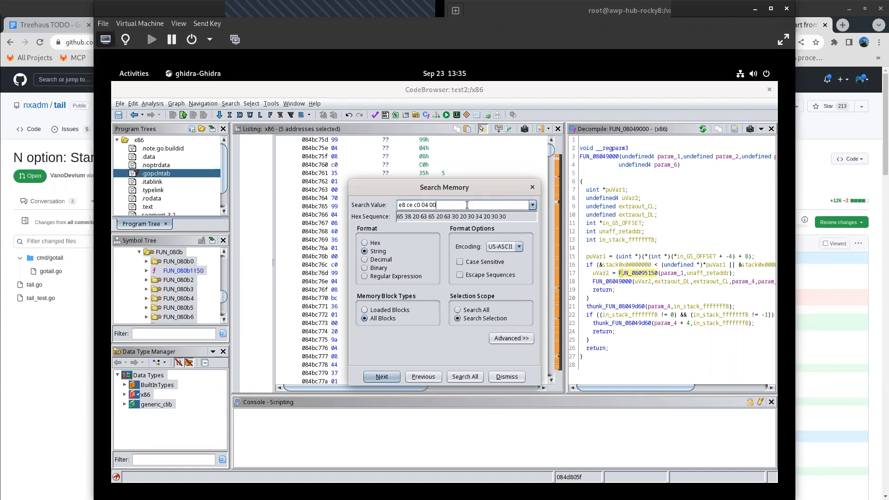
key(BackSpace)
key(BackSpace)
key(BackSpace)
key(BackSpace)
key(BackSpace)
key(BackSpace)
key(BackSpace)
key(BackSpace)
key(BackSpace)
key(BackSpace)
key(BackSpace)
key(BackSpace)
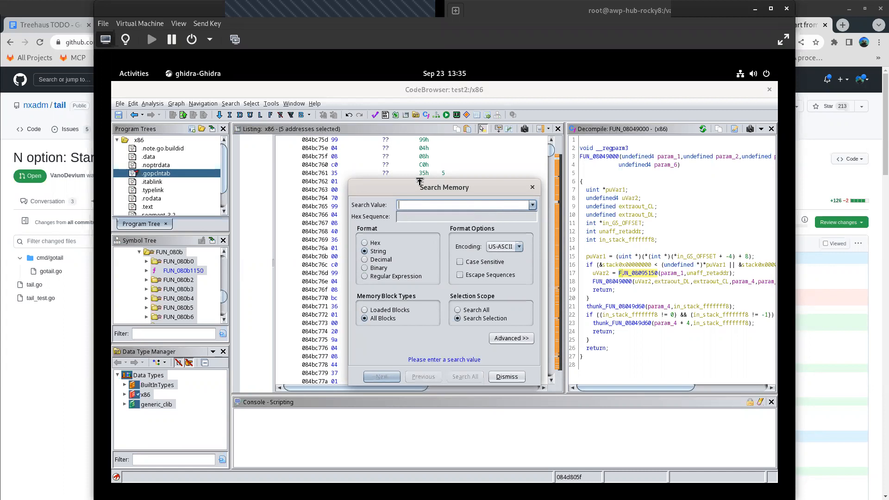
text(main.main)
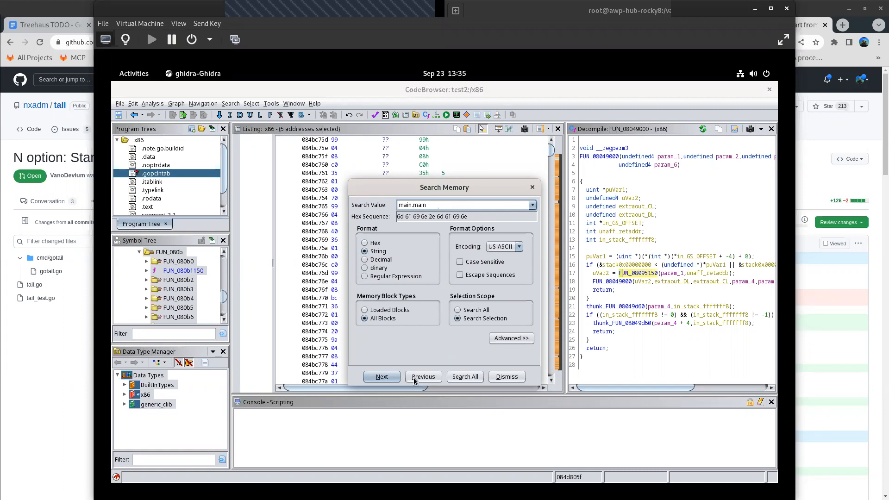
click(387, 378)
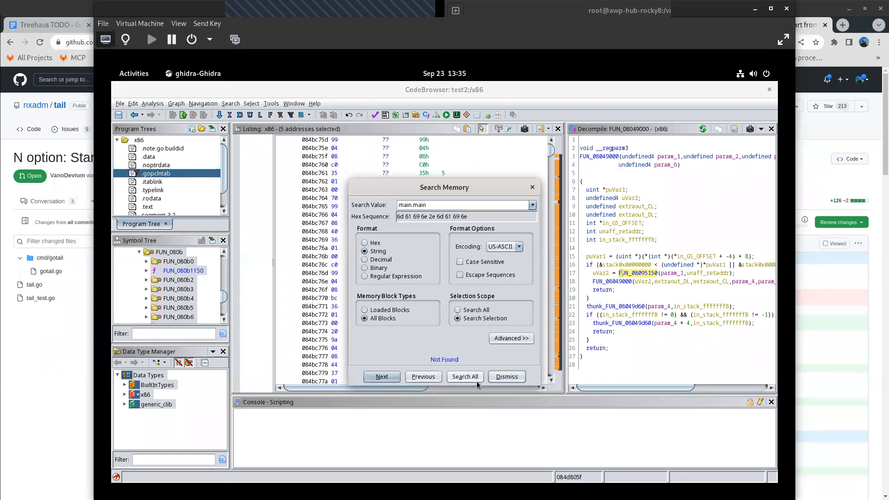
click(504, 378)
- Examine the listing further into the .gopclntab section around the runtime function name strings
scroll(424, 208, down, 20)
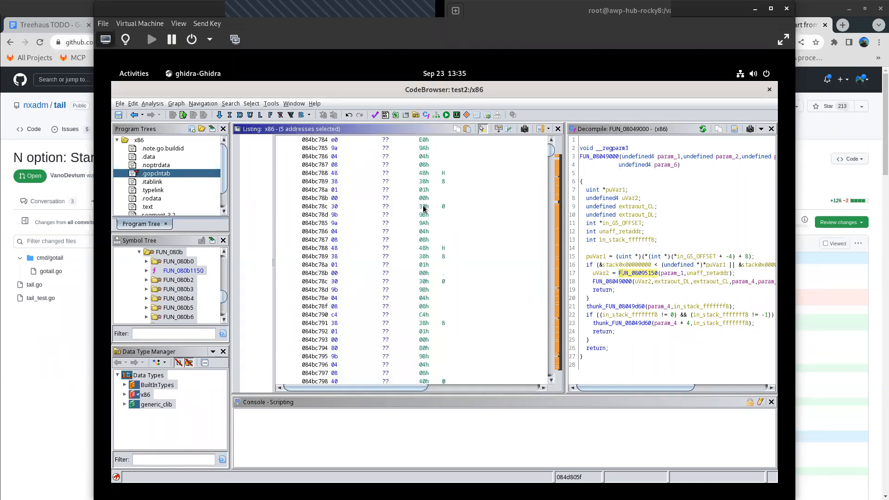
drag(550, 159, 545, 180)
scroll(482, 214, up, 5)
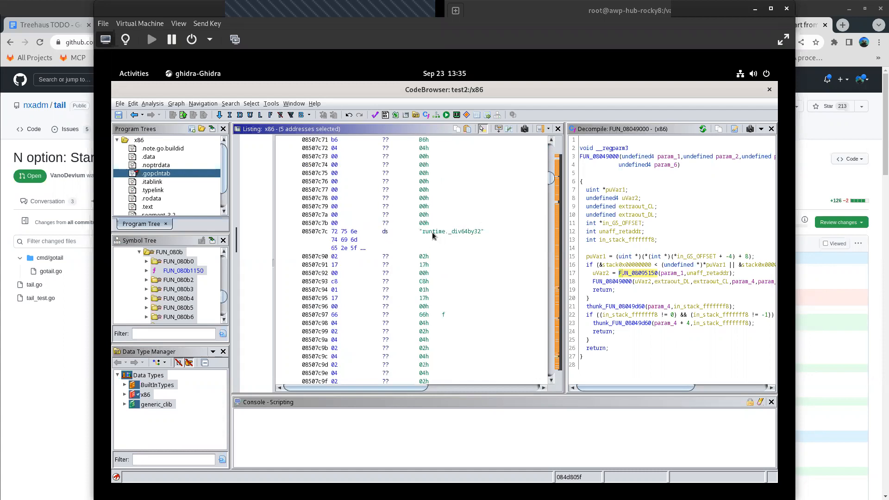
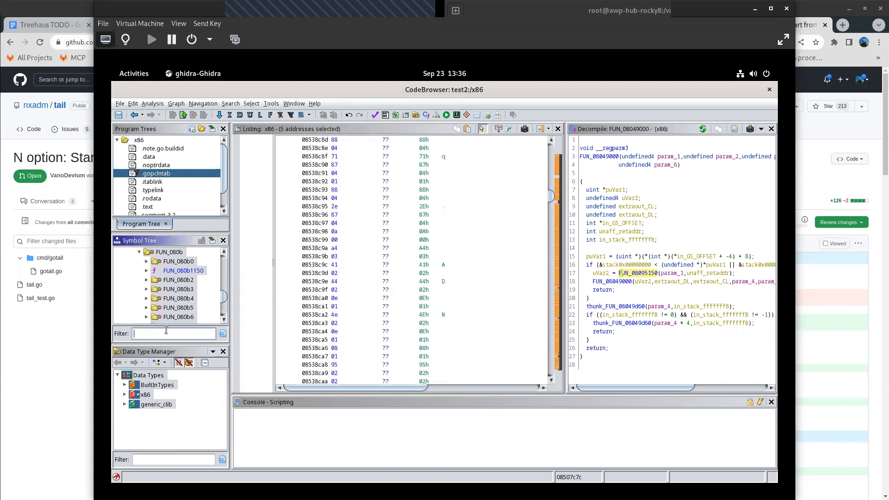
- Filter the symbol tree for main
text(main)
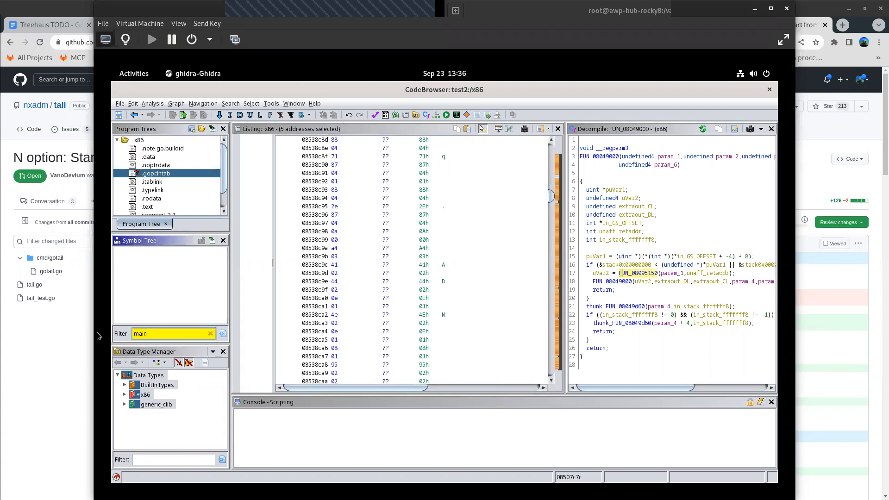
- Examine the listing further into .gopclntab and place the cursor on the type..eq.struct string at 08551e38
scroll(418, 292, down, 10)
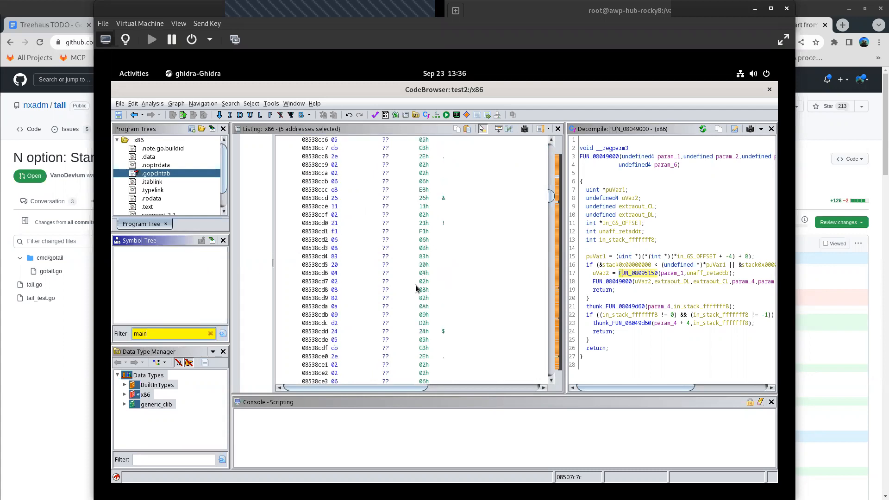
scroll(416, 288, down, 10)
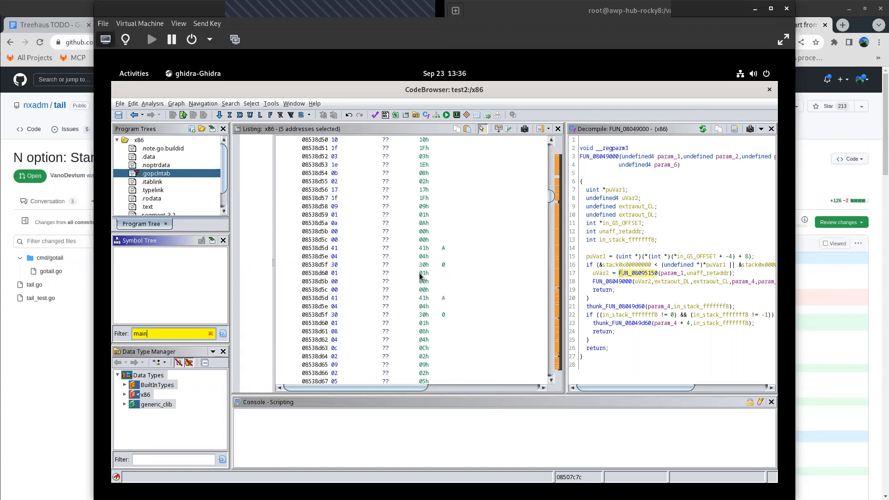
scroll(498, 191, down, 7)
drag(551, 200, 543, 206)
scroll(514, 198, up, 5)
scroll(514, 194, up, 5)
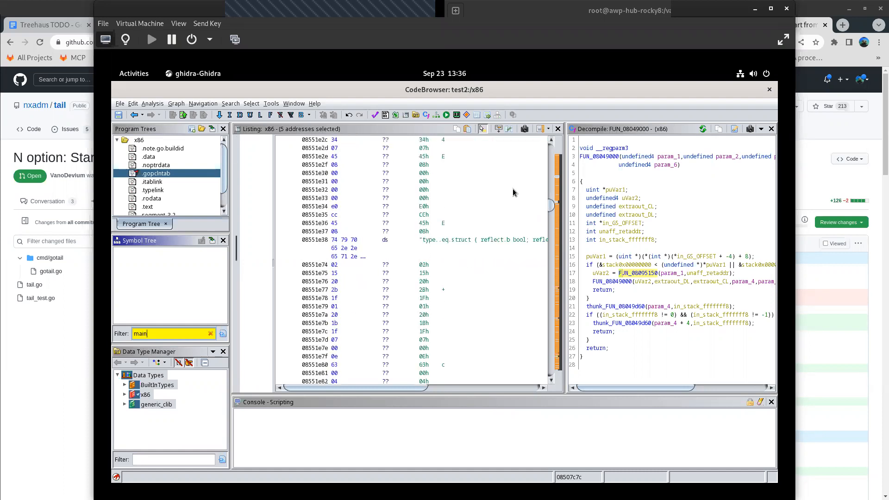
click(458, 239)
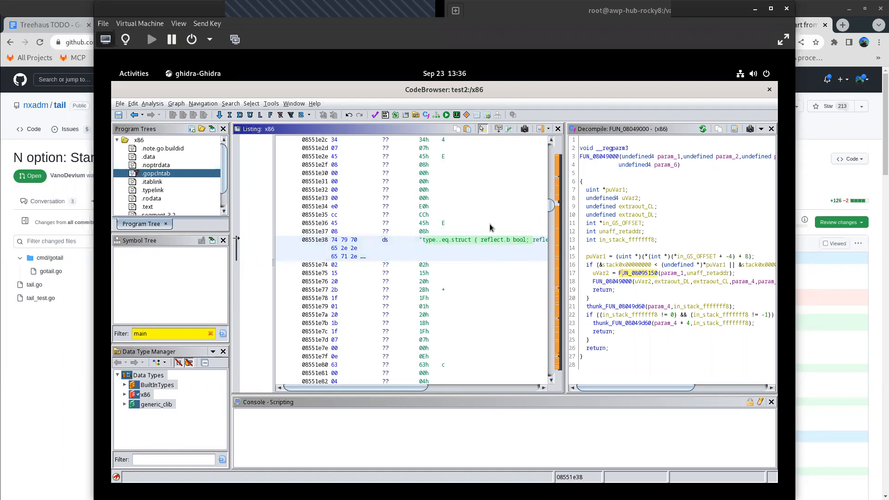
- Examine the listing near the strings.stringWriter.WriteString name at 0855c010, and bring up the available search commands
drag(551, 207, 551, 211)
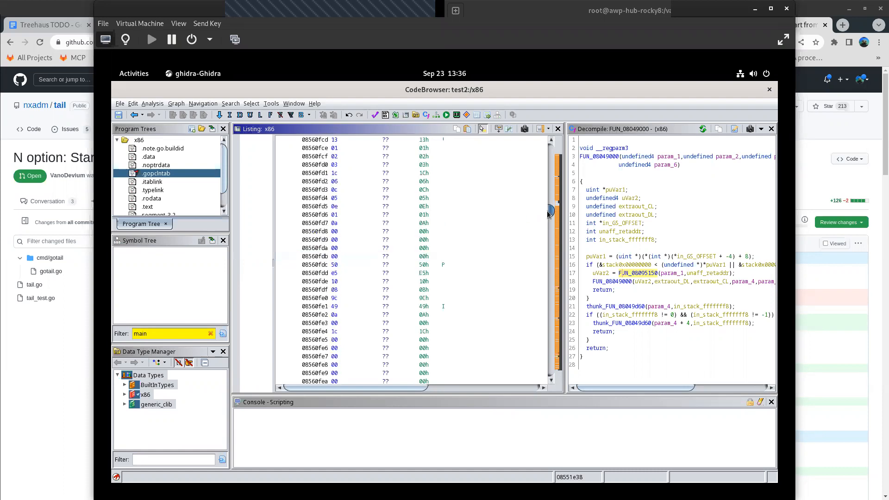
scroll(462, 254, down, 20)
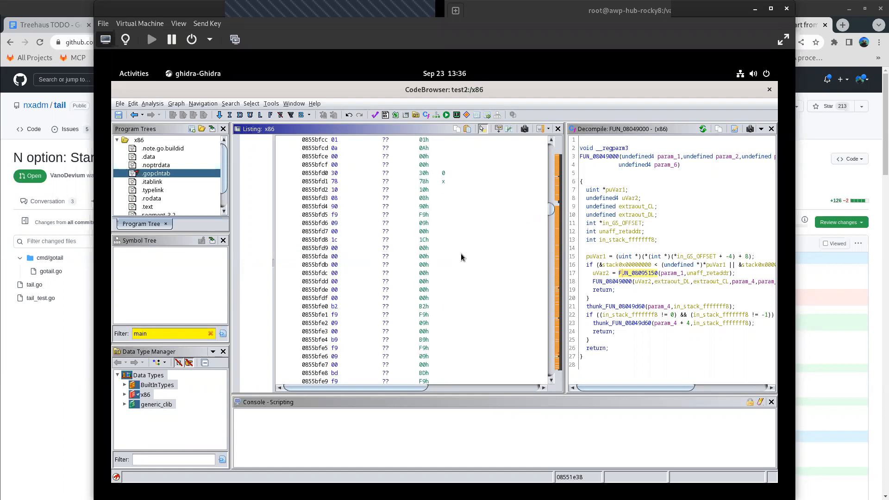
click(251, 104)
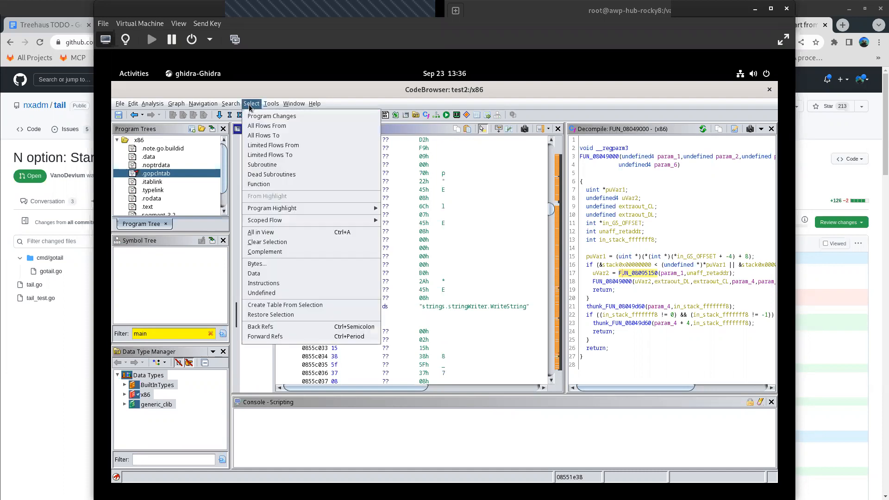
mouse_move(236, 108)
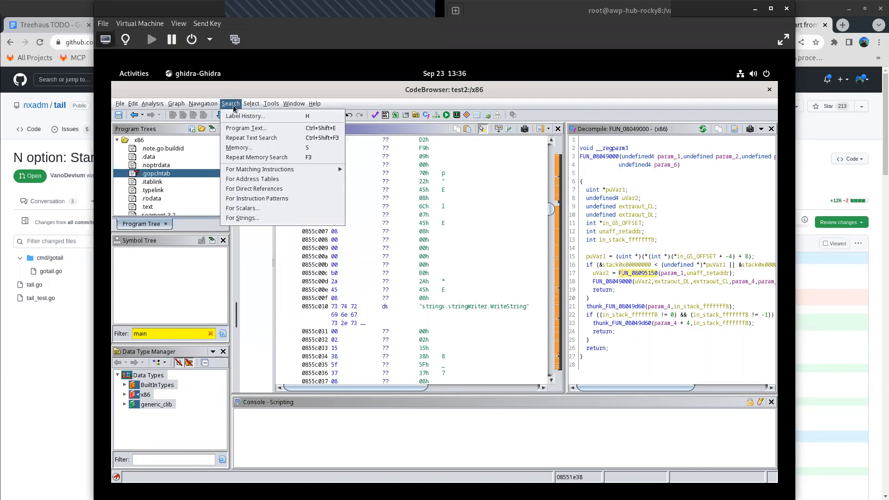
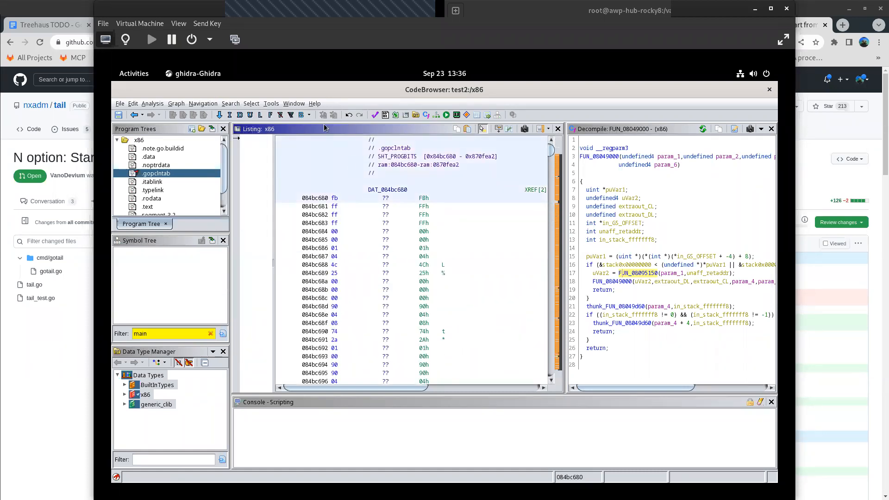
- Search the program text for the next occurrence of main.main and select the bytes of the found string in the listing
click(251, 105)
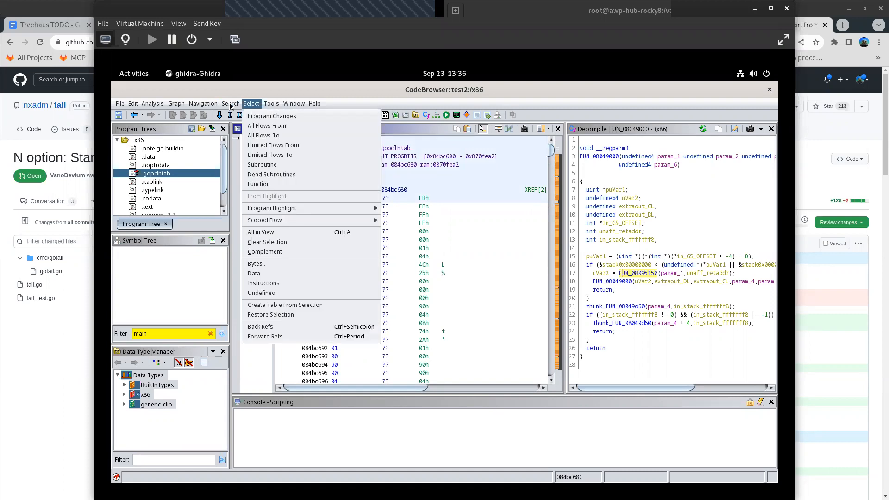
mouse_move(231, 105)
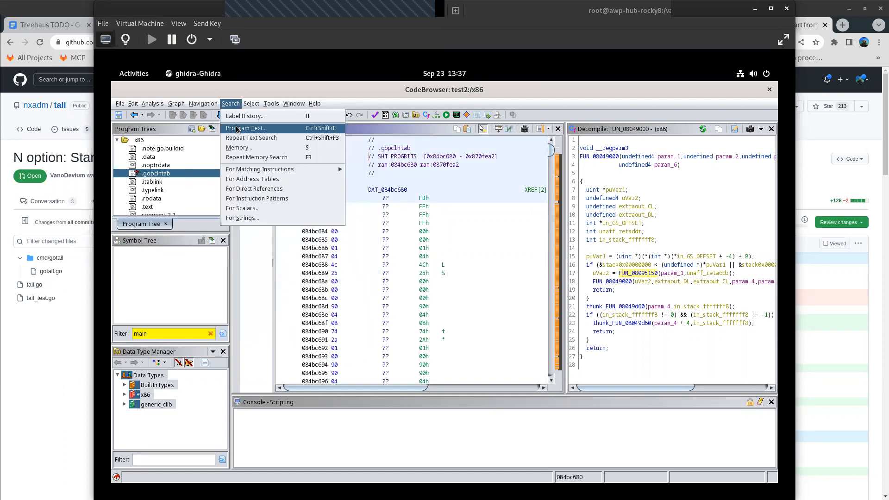
click(240, 130)
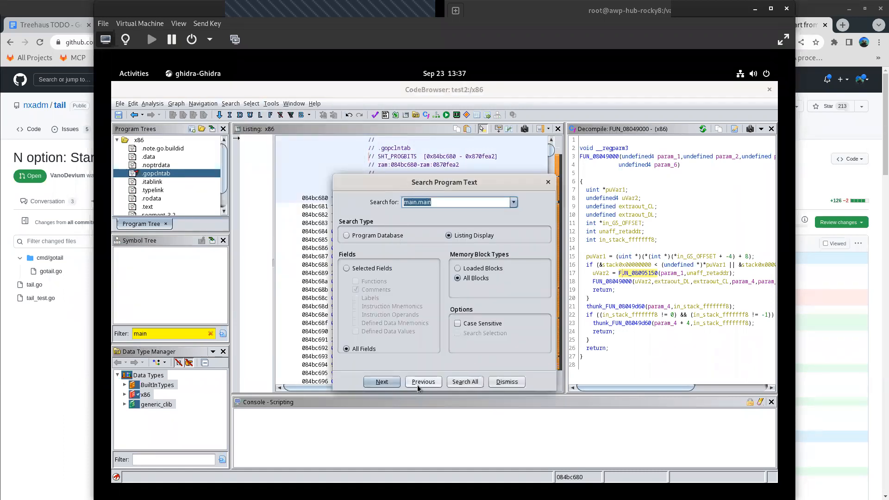
click(382, 382)
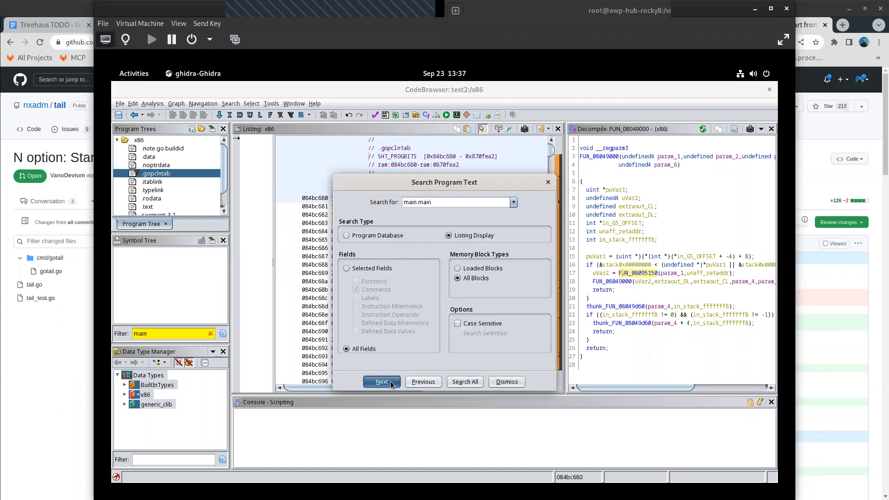
click(392, 383)
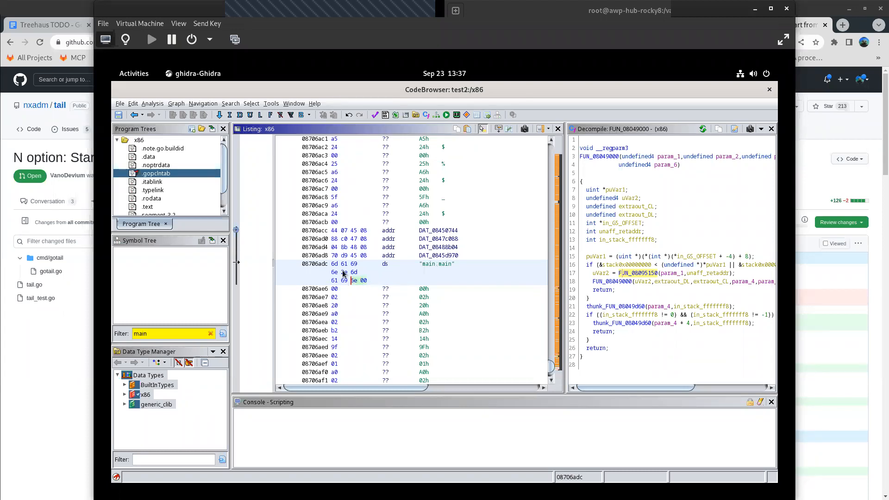
drag(330, 265, 384, 274)
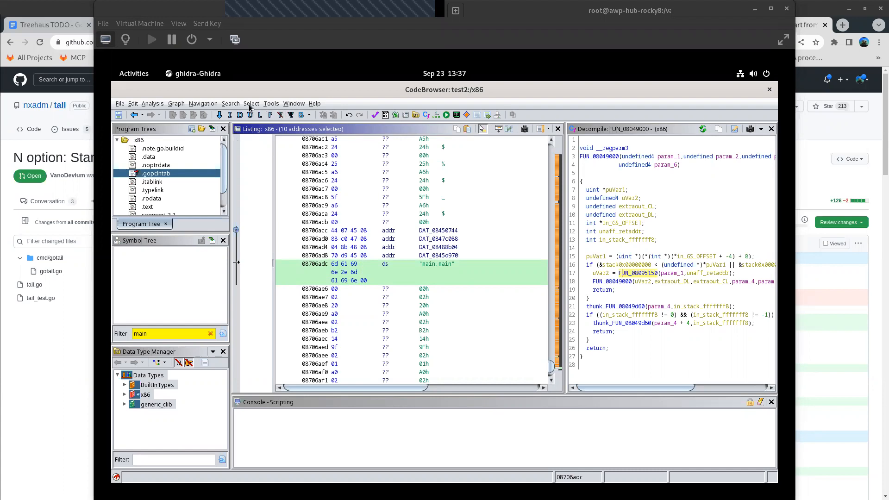
click(269, 106)
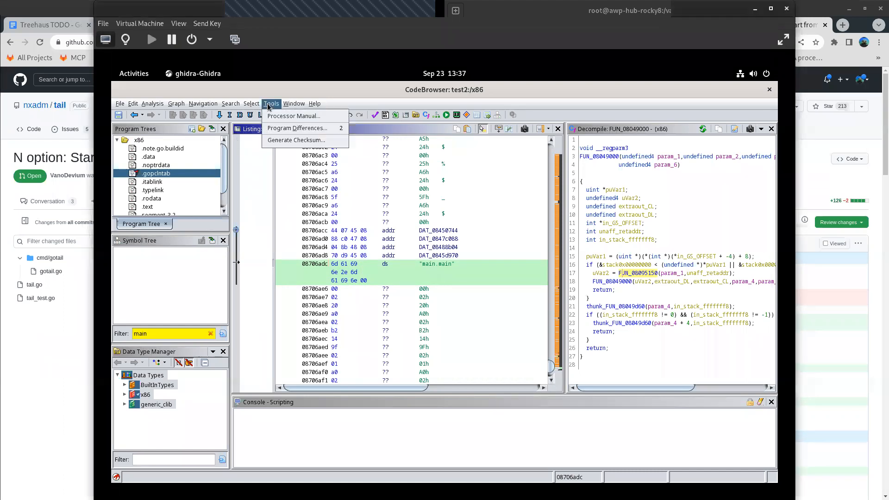
mouse_move(154, 111)
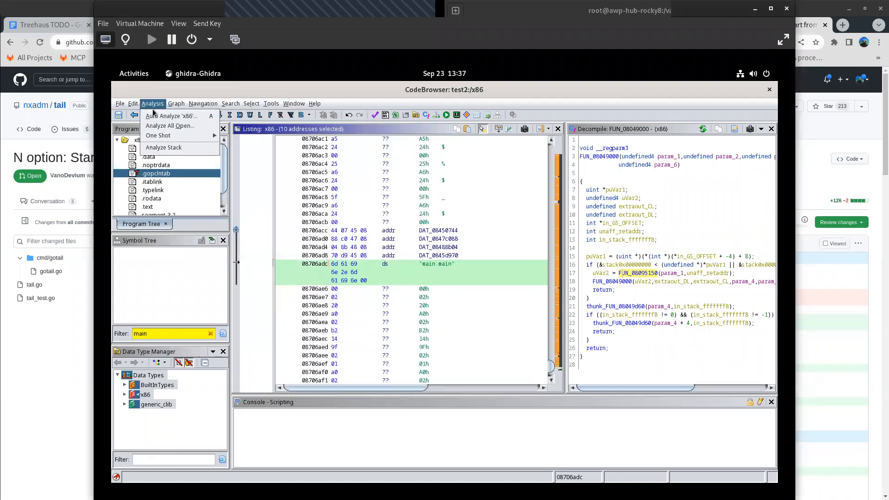
mouse_move(120, 106)
click(295, 428)
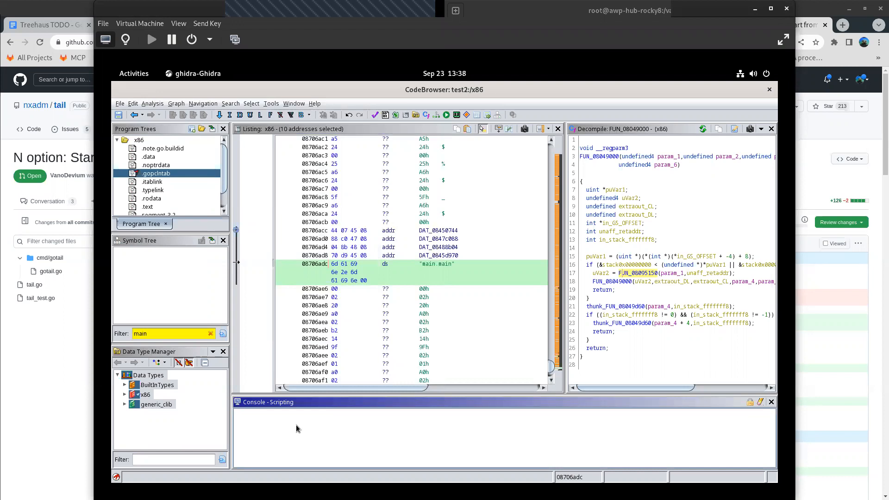
click(160, 105)
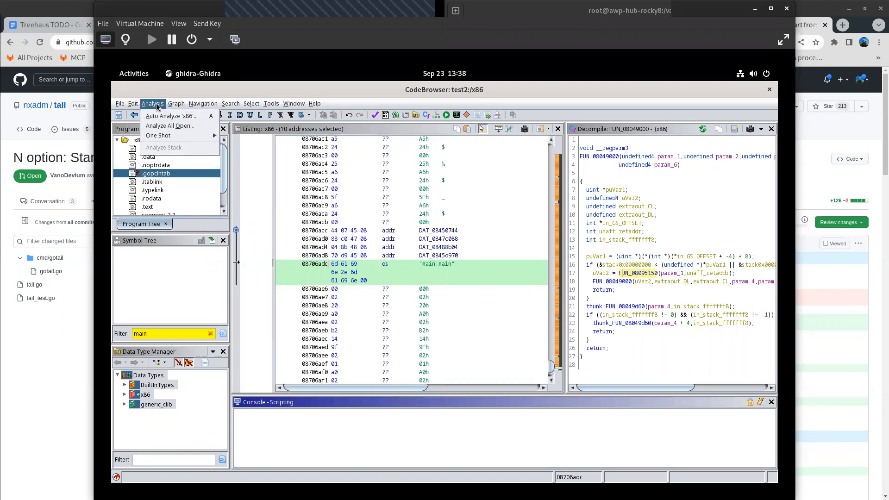
mouse_move(176, 106)
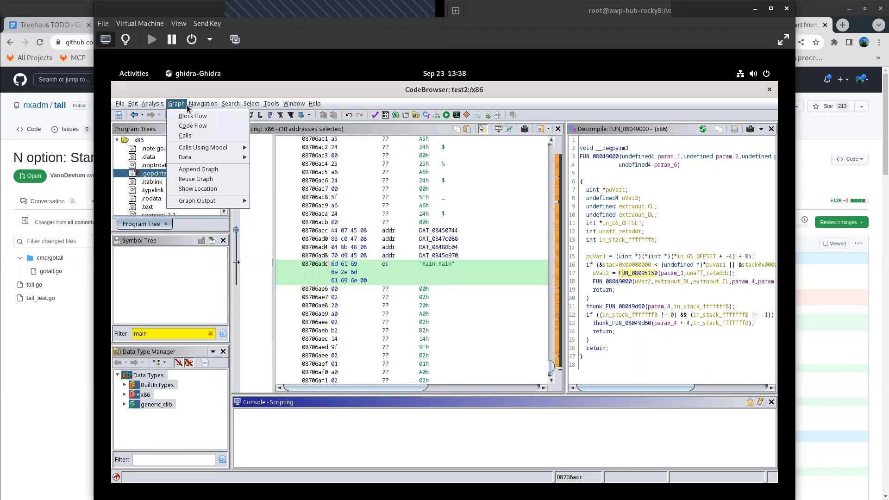
mouse_move(204, 107)
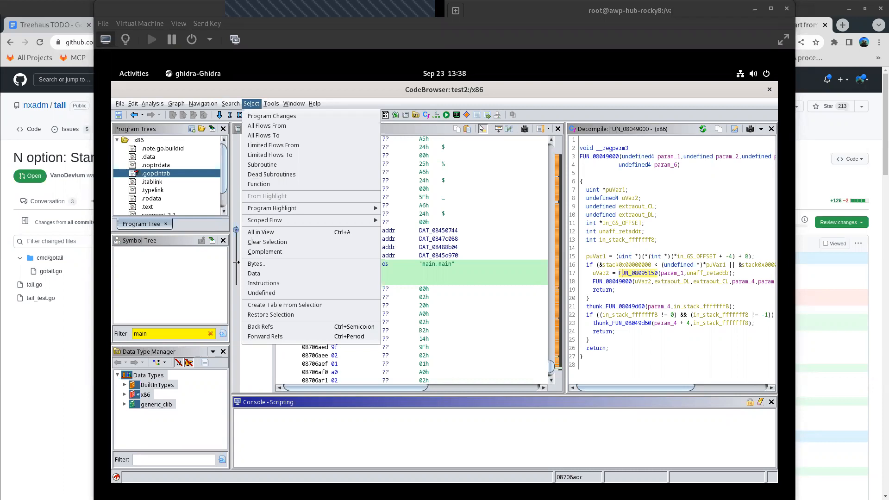
- View the list of the program's functions, and close it again
mouse_move(301, 220)
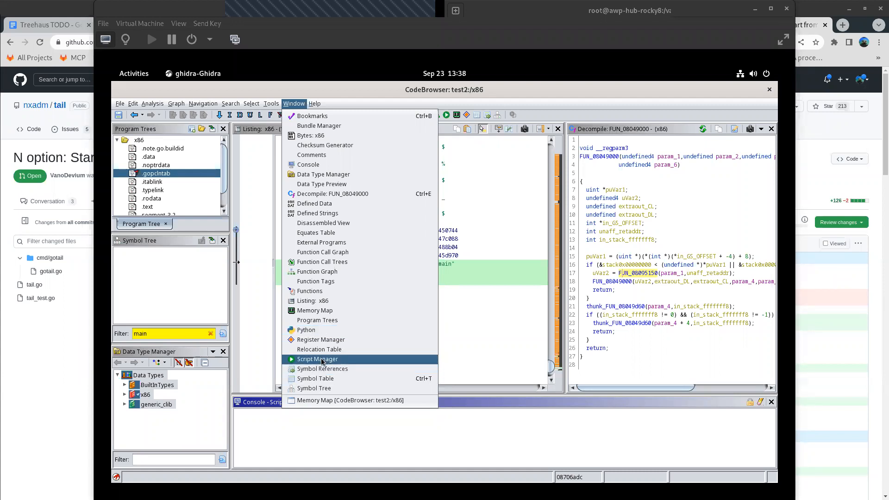
click(313, 293)
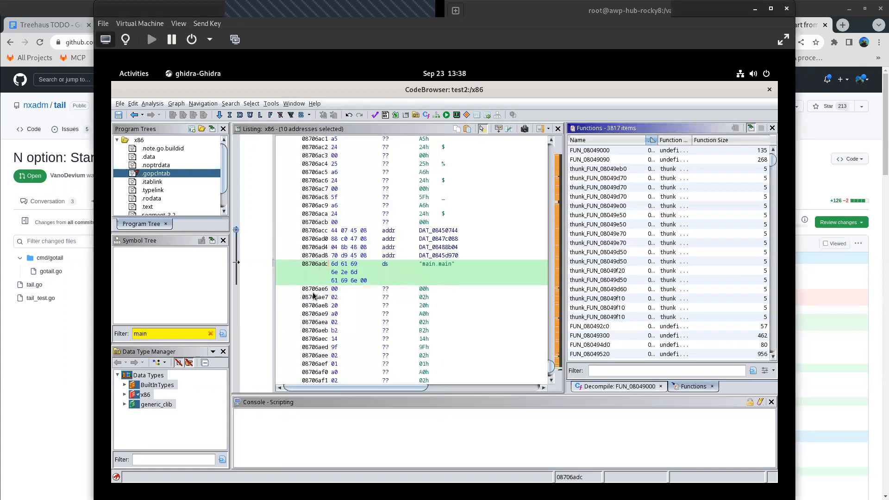
click(772, 130)
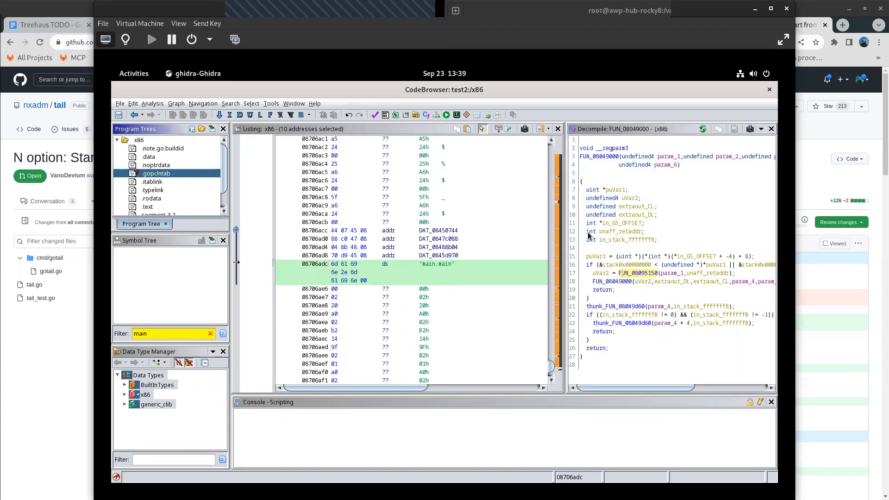
- Open the Script Manager and widen the script category tree so its folder names fit
click(300, 104)
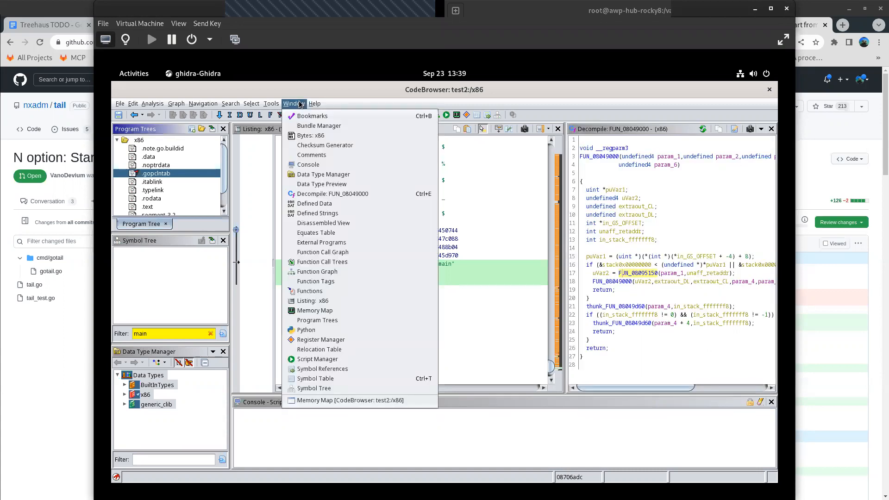
click(323, 359)
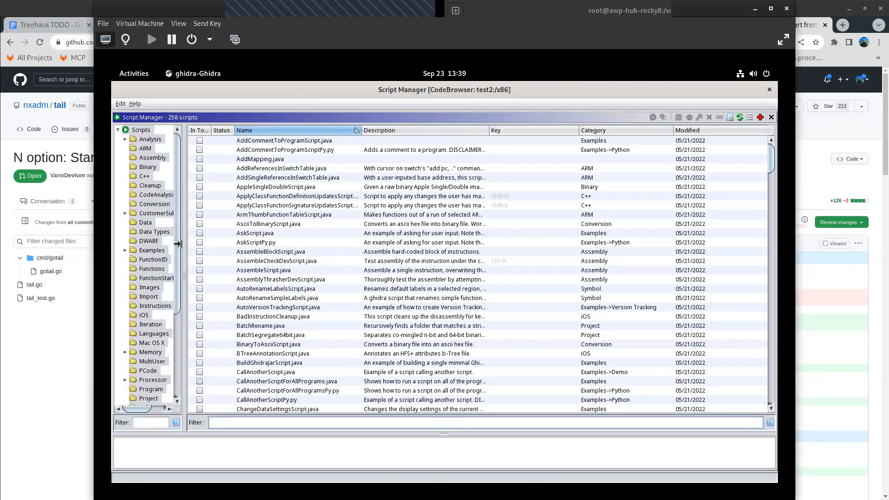
drag(184, 245, 241, 250)
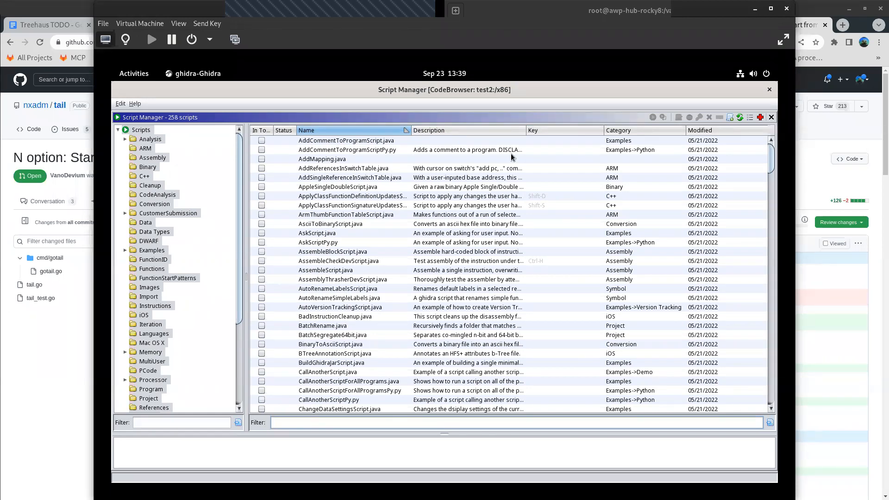
- Switch to the terminal, list the stealth folder, return to the home directory and list its contents
click(134, 73)
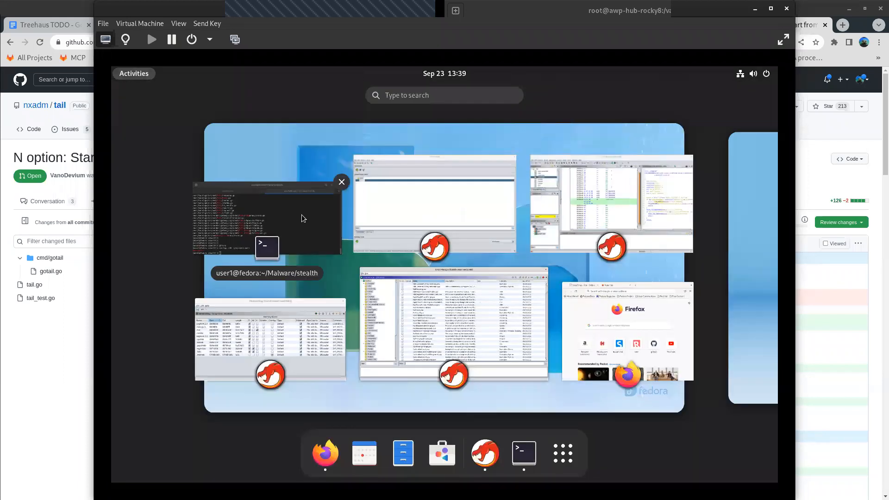
click(298, 218)
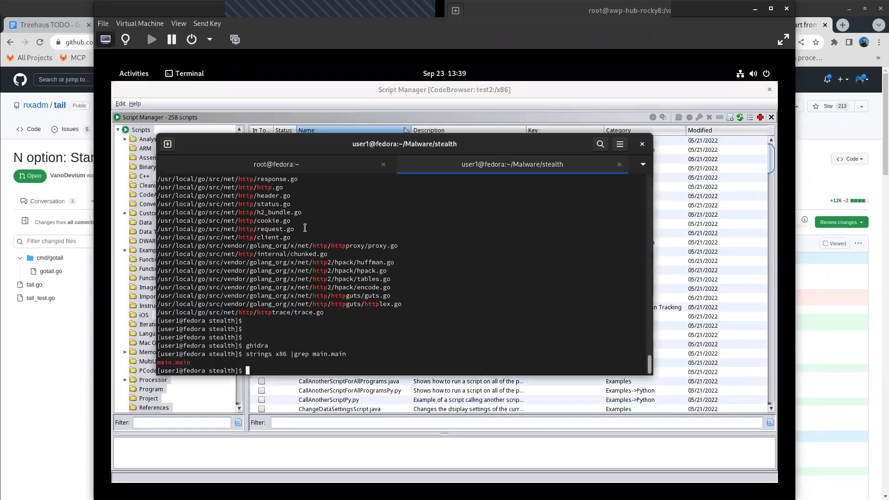
text(ls)
key(Return)
text(cd)
key(Return)
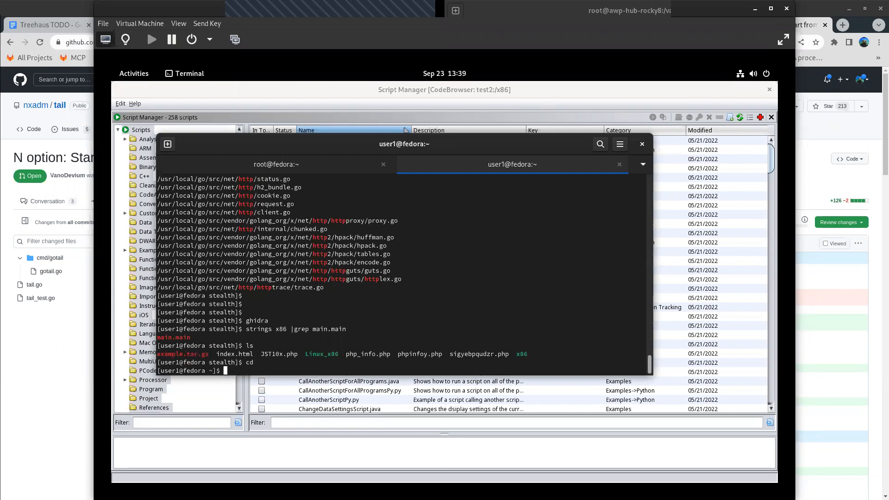
text(ls)
key(Return)
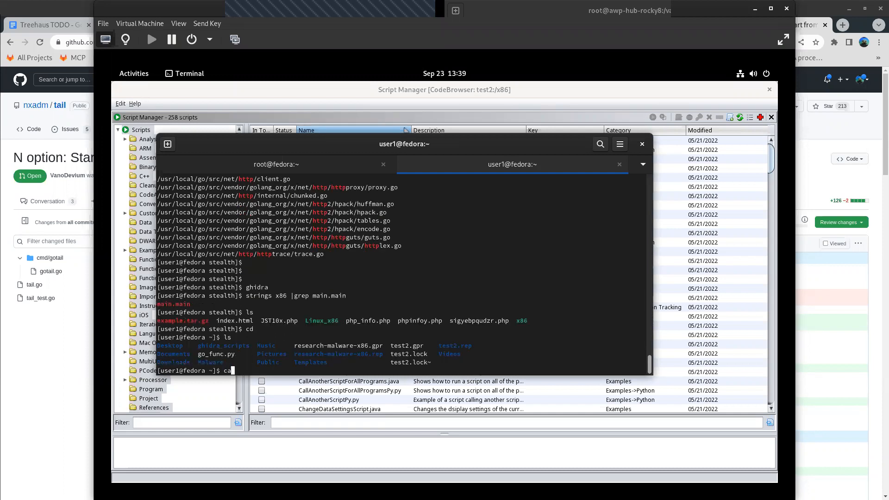
- Open go_func.py in vim and highlight the pclntab_magic variable name near the start of the script
text(vim go_func.py)
key(Return)
key(Down)
key(Down)
key(Down)
key(Down)
key(Down)
key(Down)
key(Down)
key(Down)
key(Down)
key(Down)
key(Down)
key(Down)
key(Down)
key(Down)
key(Down)
key(Down)
key(Up)
key(Up)
key(Up)
key(Up)
key(Up)
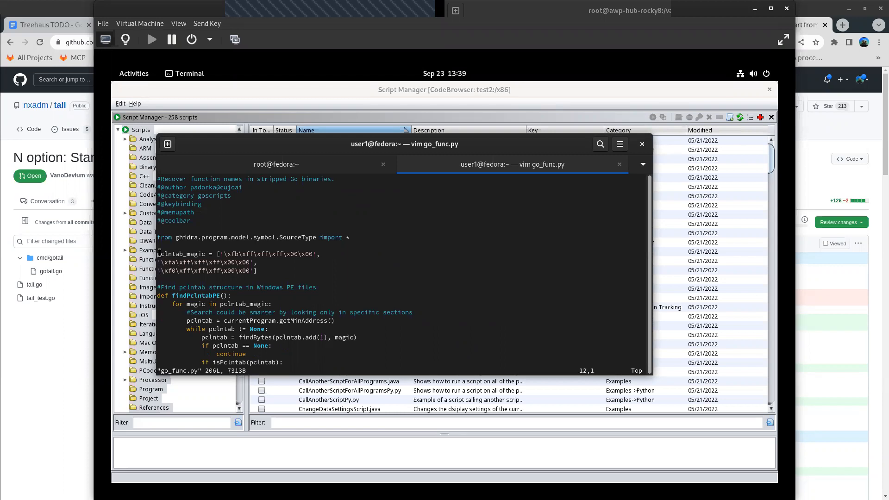
drag(160, 254, 207, 254)
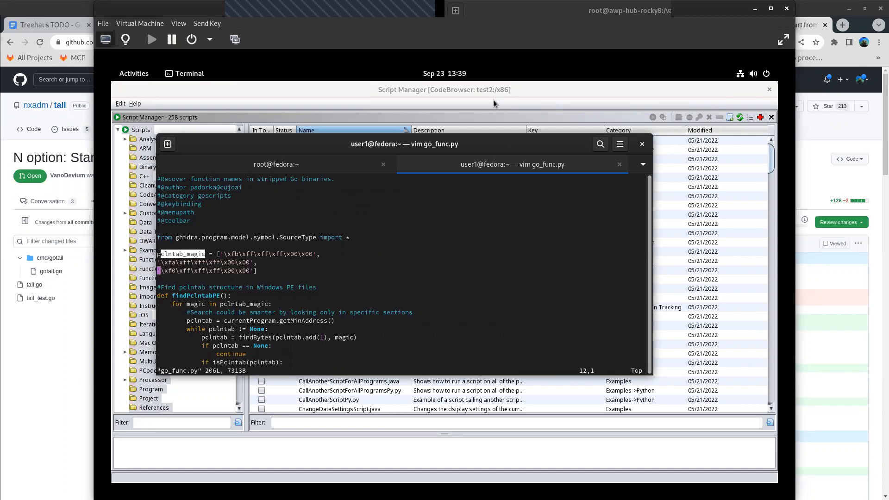
- Return to Ghidra's Script Manager and show the scripts in the FunctionID category
click(610, 99)
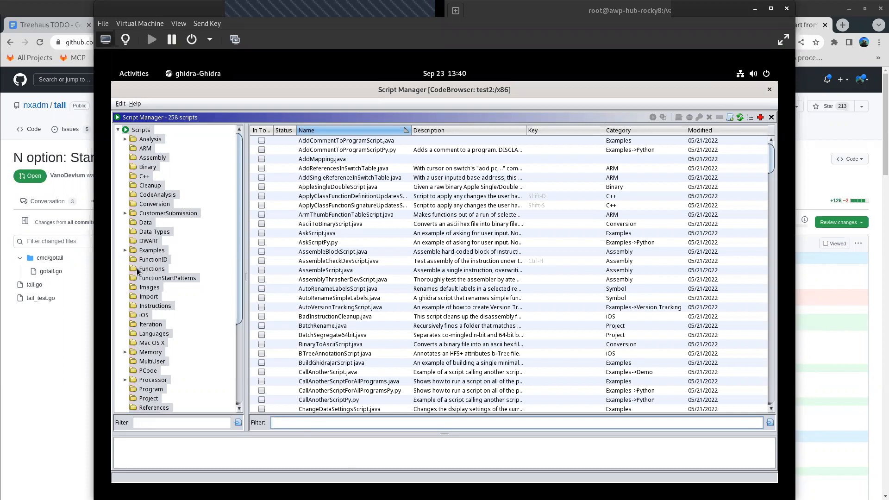
right_click(146, 132)
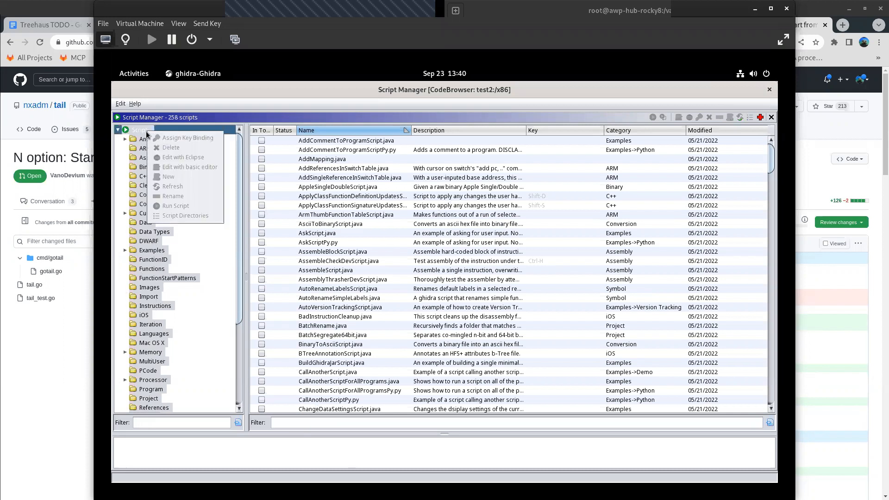
click(151, 261)
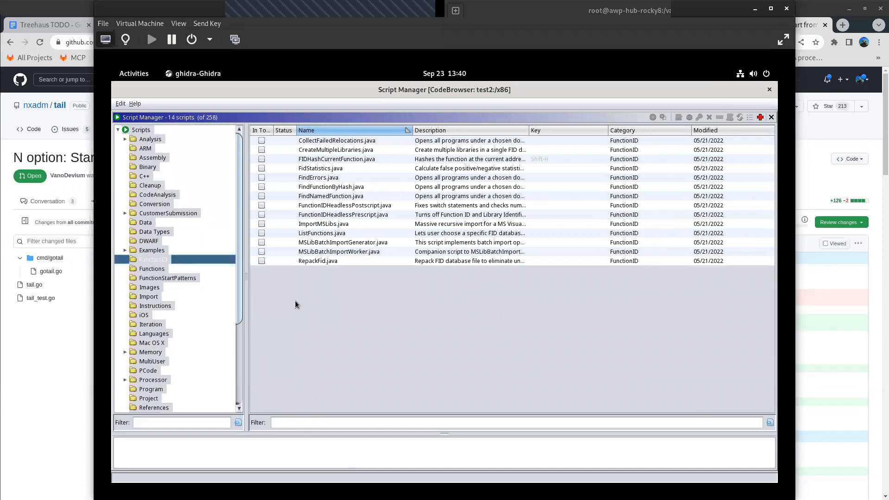
right_click(198, 260)
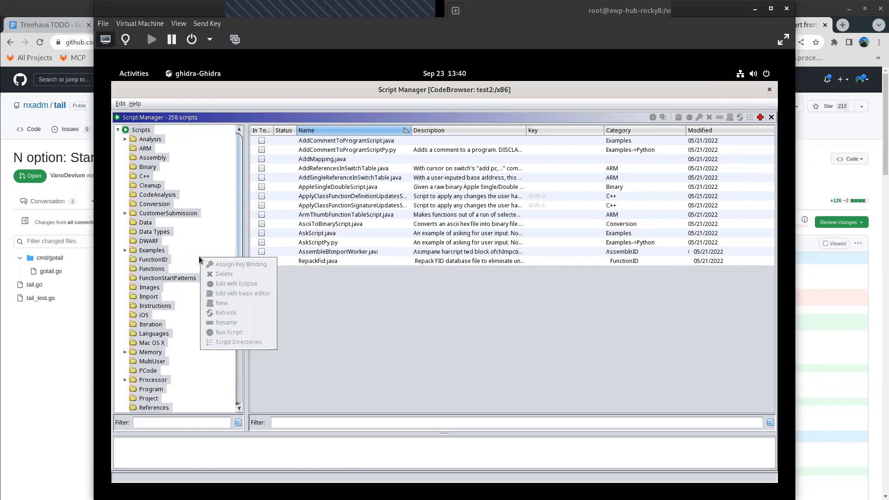
right_click(168, 258)
click(347, 301)
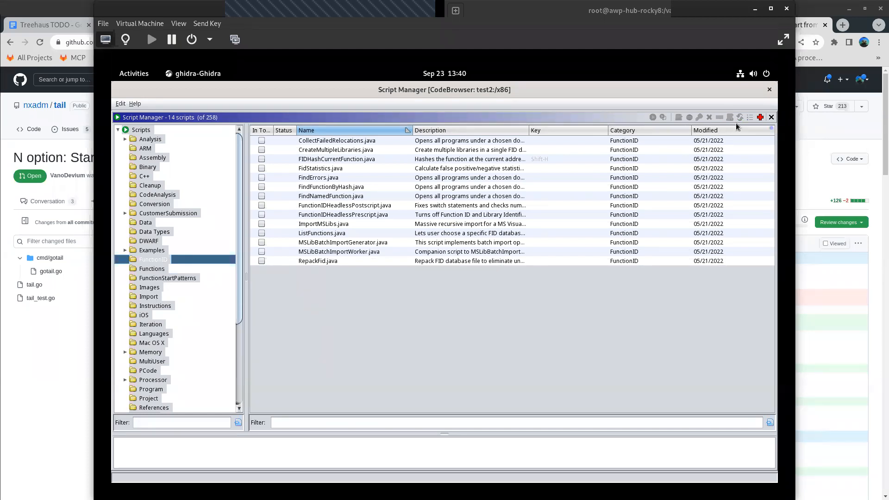
- Consult the GhidraScript API documentation, close its page, and bring up the Ghidra Help contents
click(761, 118)
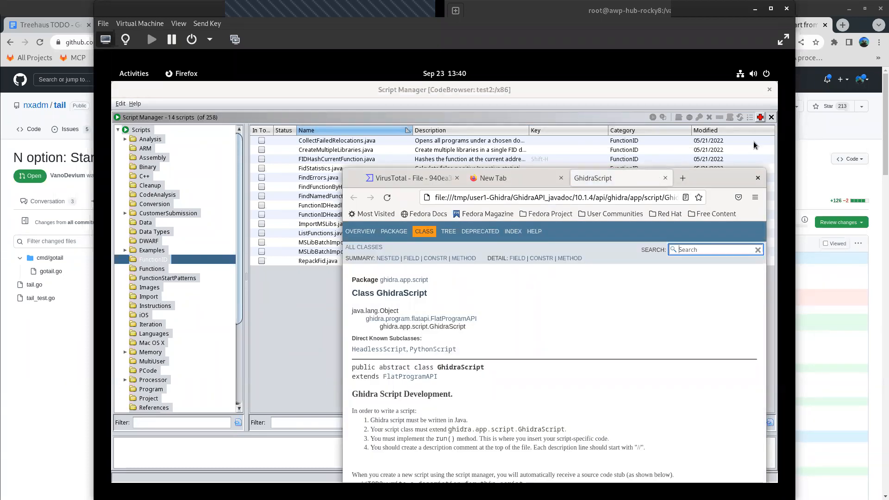
click(665, 178)
right_click(166, 263)
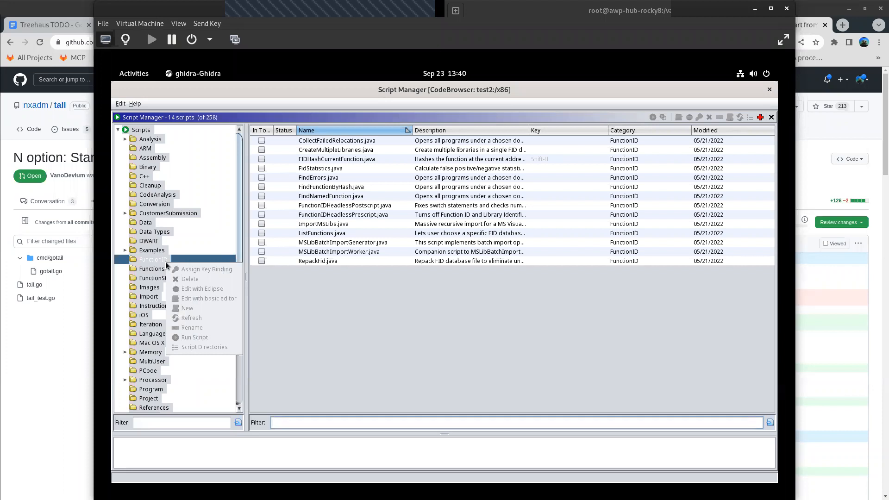
click(375, 329)
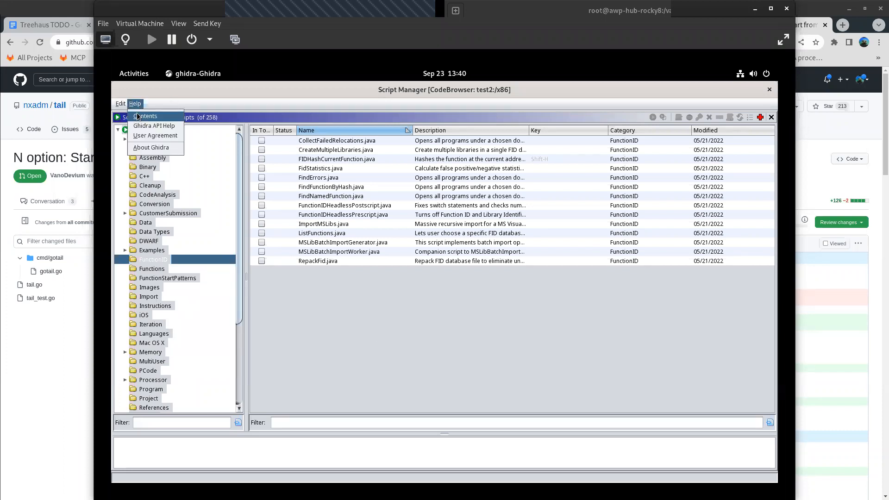
click(138, 117)
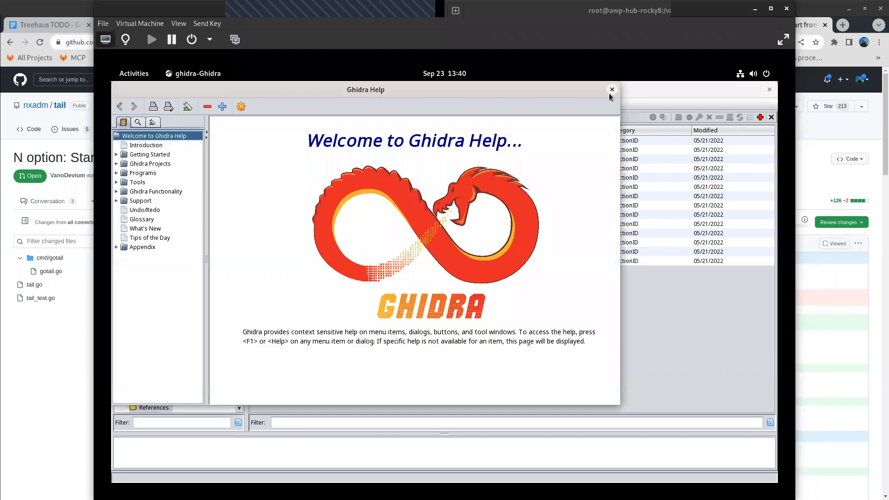
- Search the CodeBrowser tool options for "add" and dismiss the options without changing anything
click(121, 104)
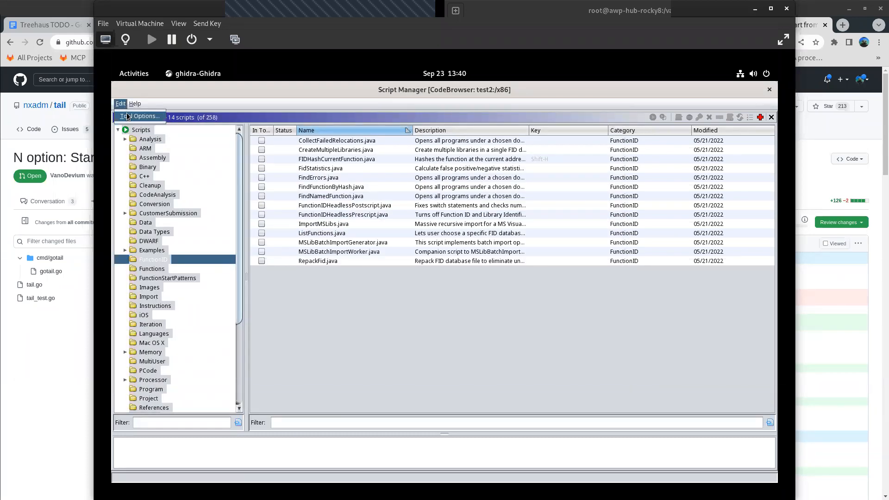
click(130, 117)
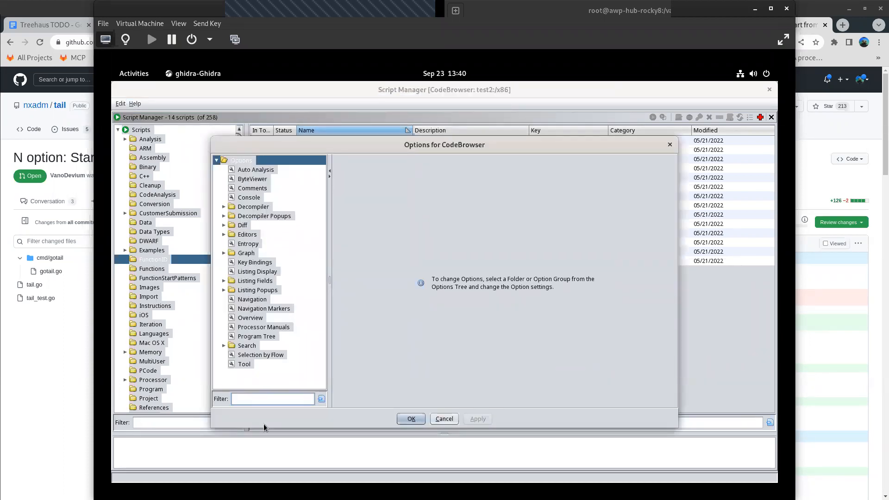
text(add)
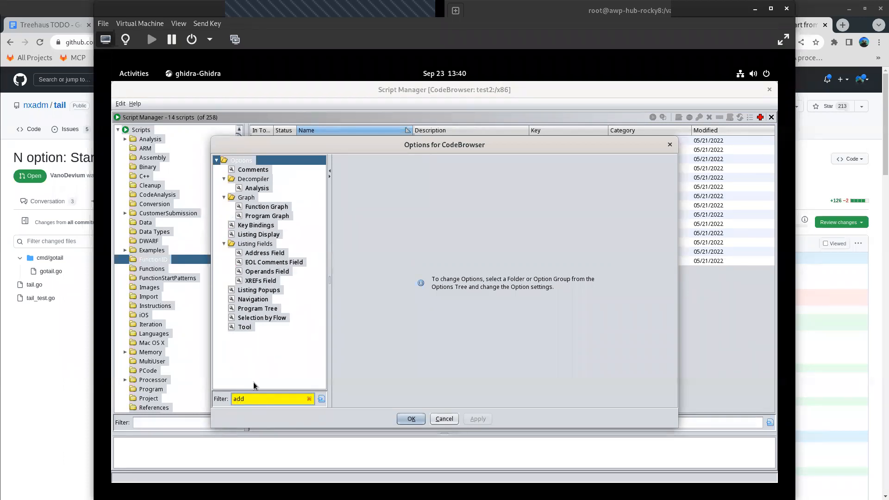
click(445, 419)
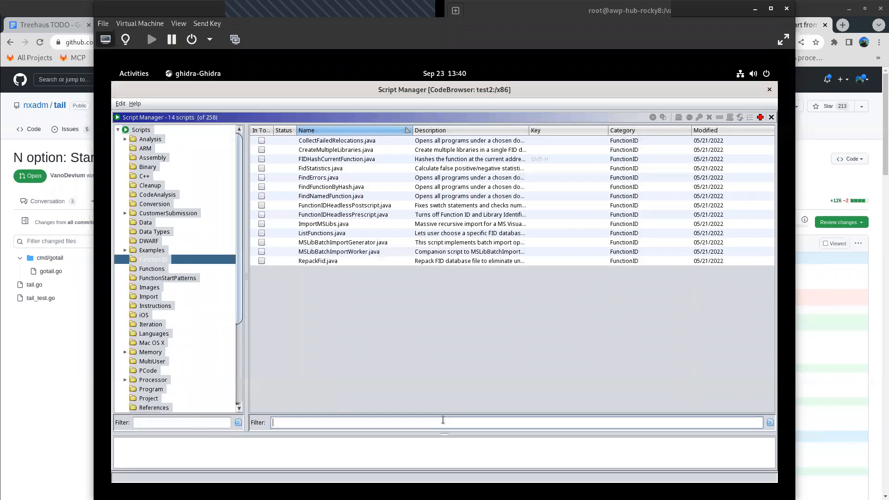
- Create a new Python script named test1.py in the Script Manager and acknowledge the enabled script directory
click(309, 264)
right_click(309, 264)
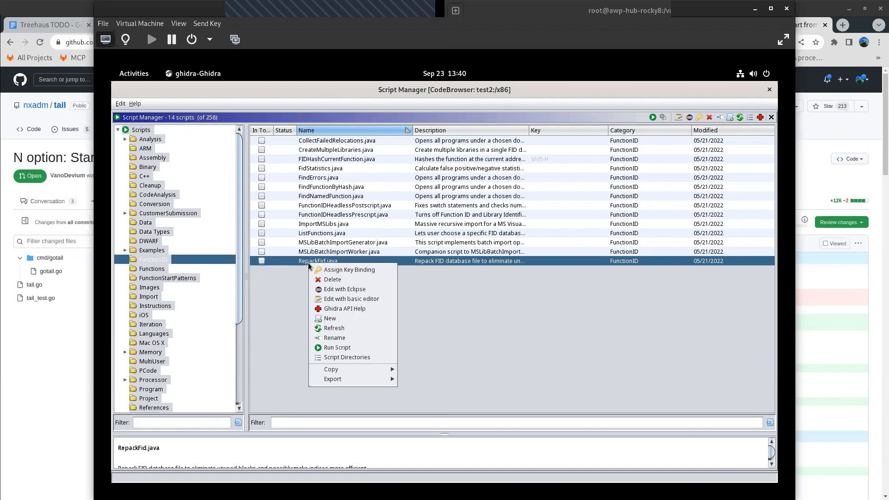
right_click(290, 290)
right_click(290, 291)
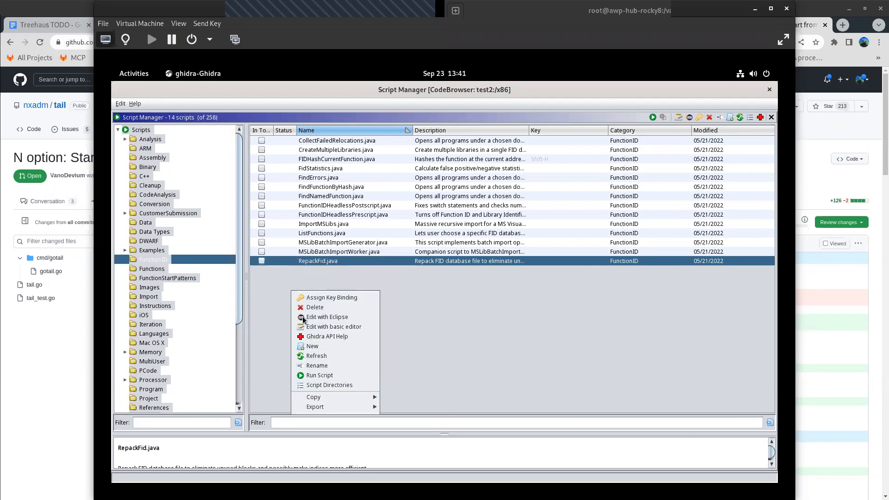
click(316, 347)
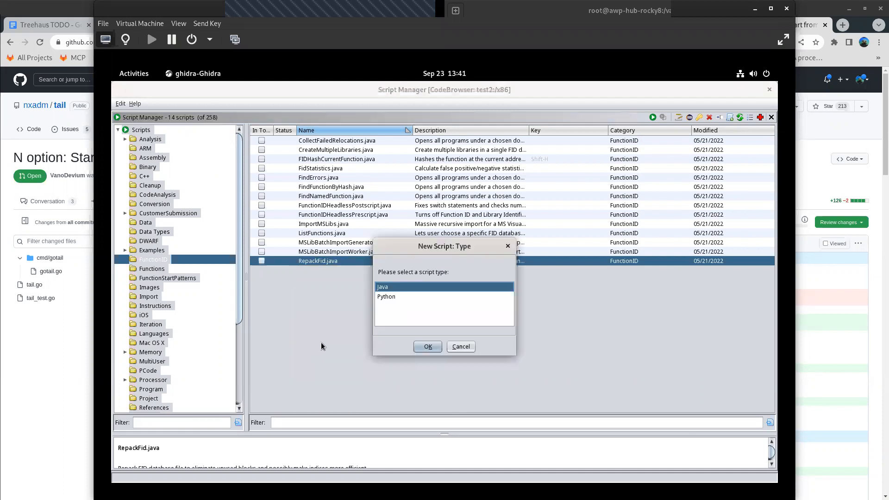
click(384, 297)
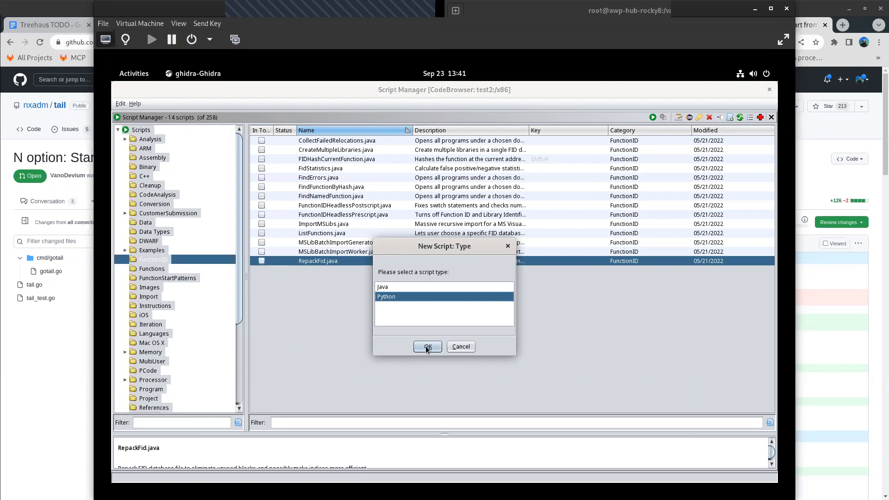
click(427, 348)
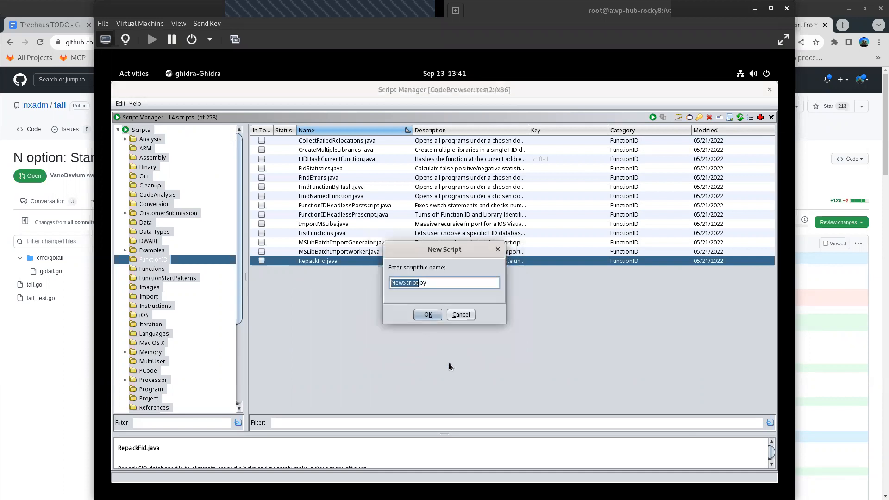
text(test1)
click(428, 315)
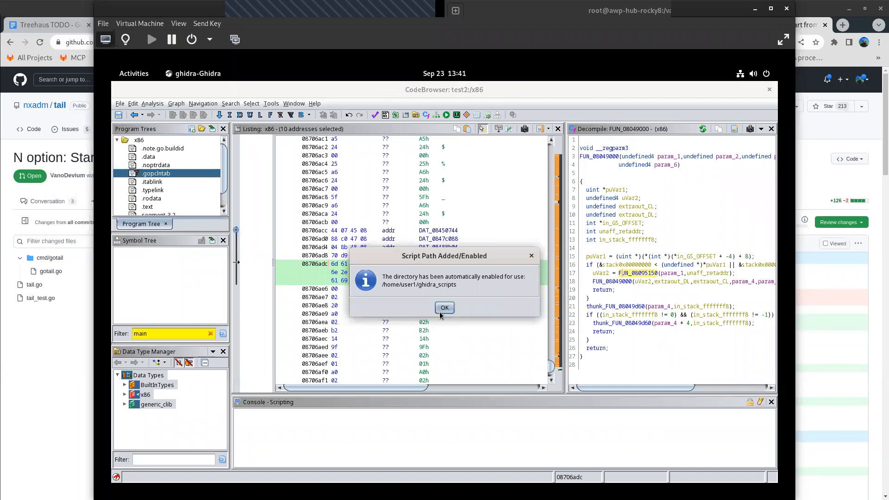
click(445, 309)
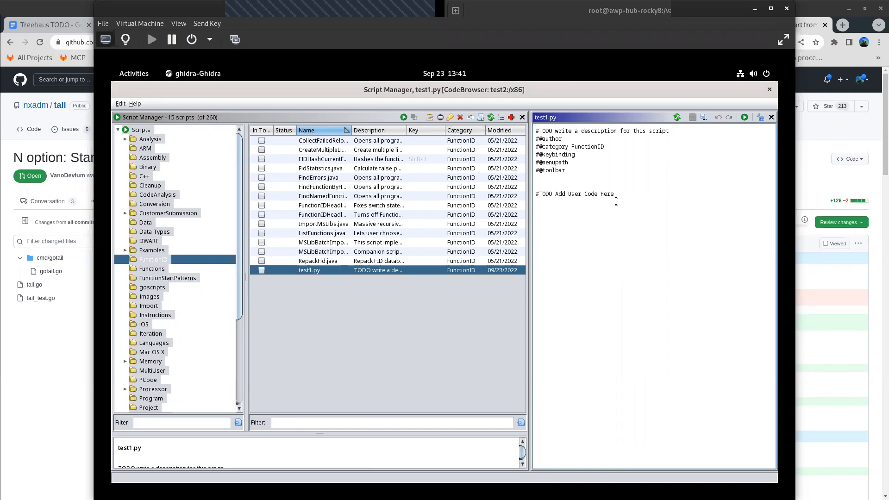
- Switch to the terminal and quit vim, leaving go_func.py unchanged
click(133, 75)
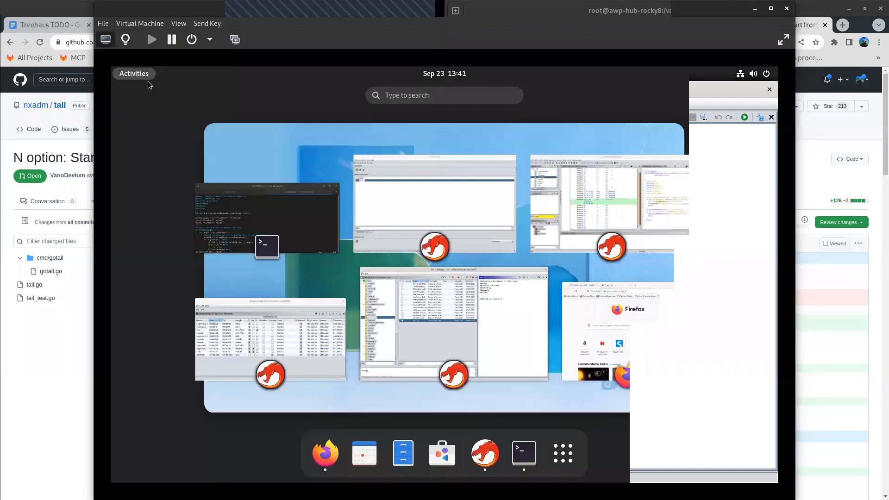
click(262, 214)
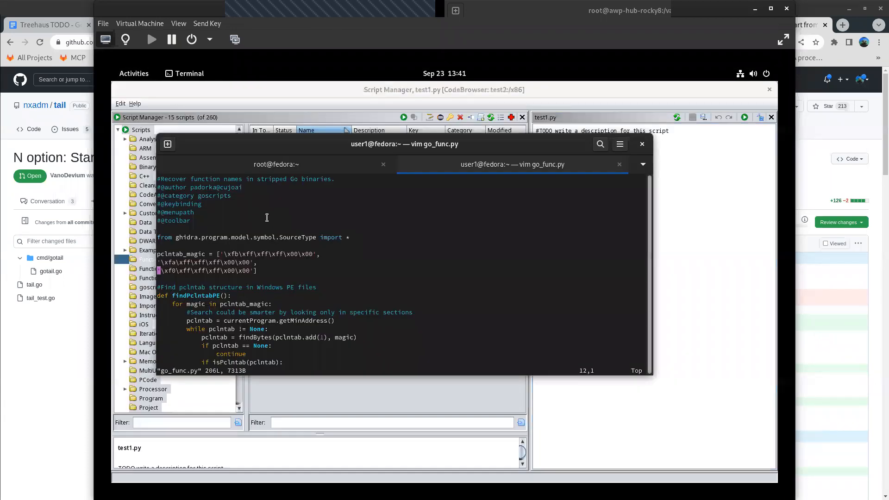
text(:q)
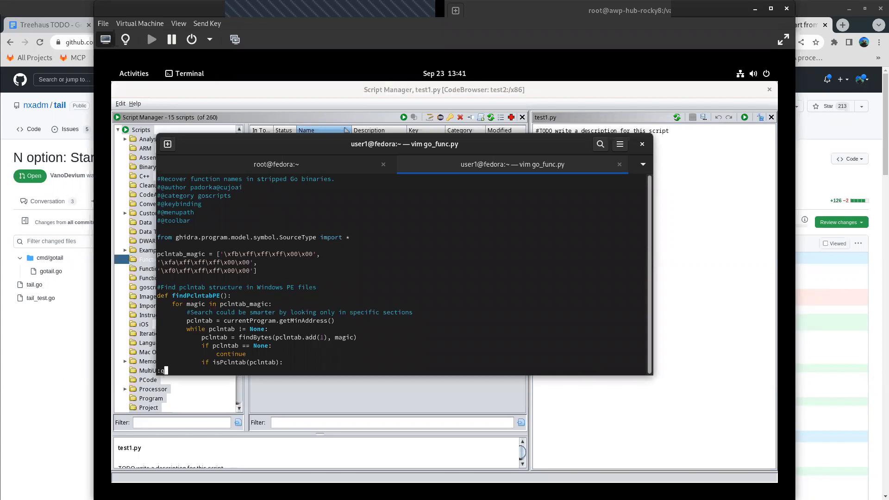
key(Return)
- Copy go_func.py over test1.py in the ghidra_scripts folder
text(cp go)
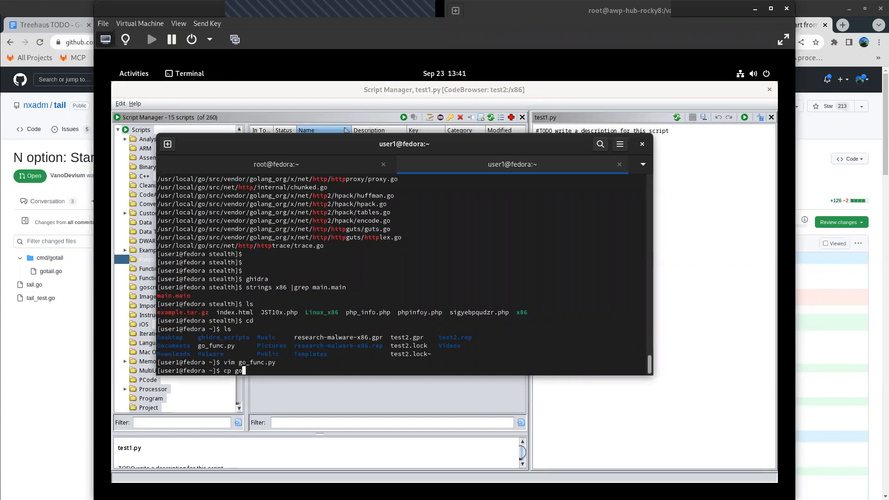
text(_fu)
key(Tab)
text(gh)
key(Tab)
text(test1.py)
key(Return)
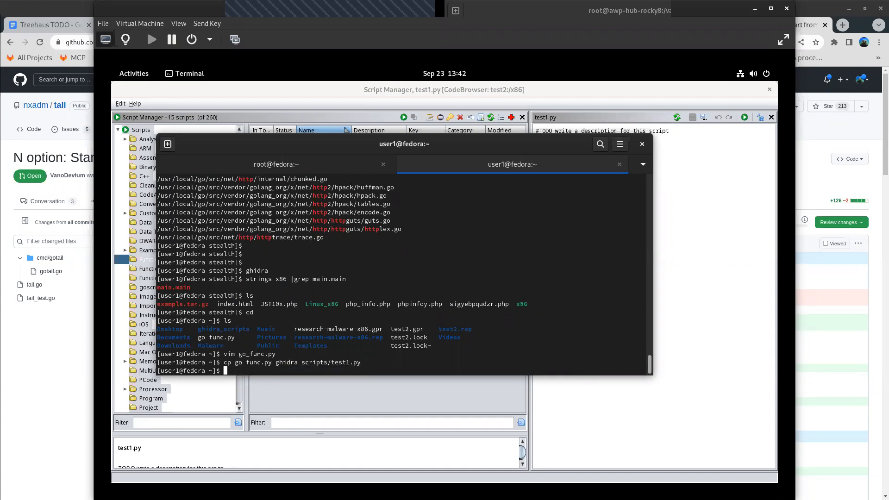
- Return to Ghidra's Script Manager, reload test1.py in the script editor, and run it
click(677, 120)
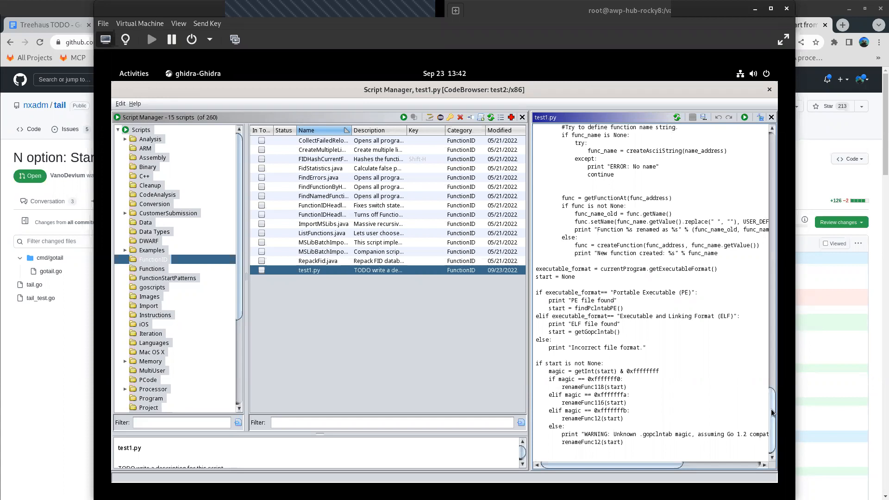
drag(770, 359, 771, 121)
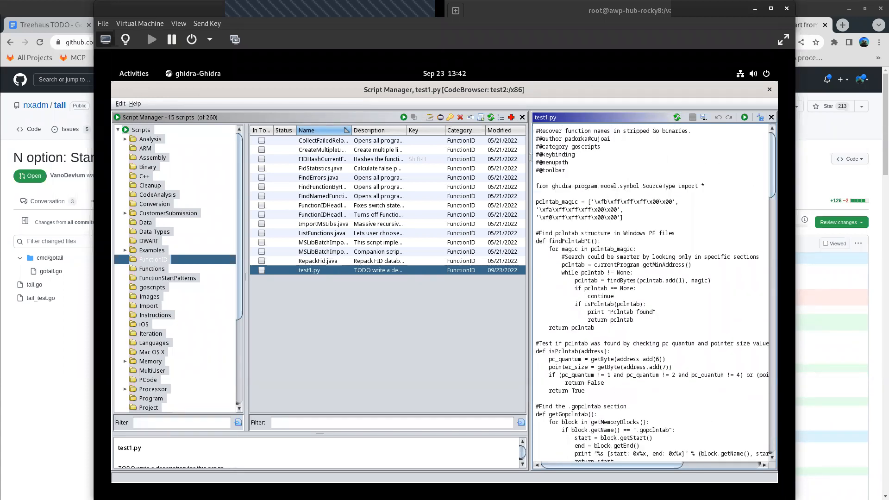
right_click(374, 271)
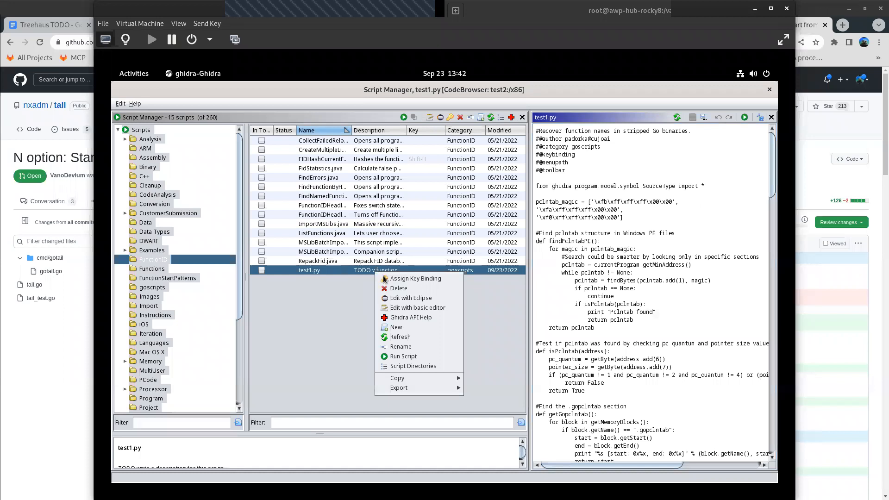
click(402, 356)
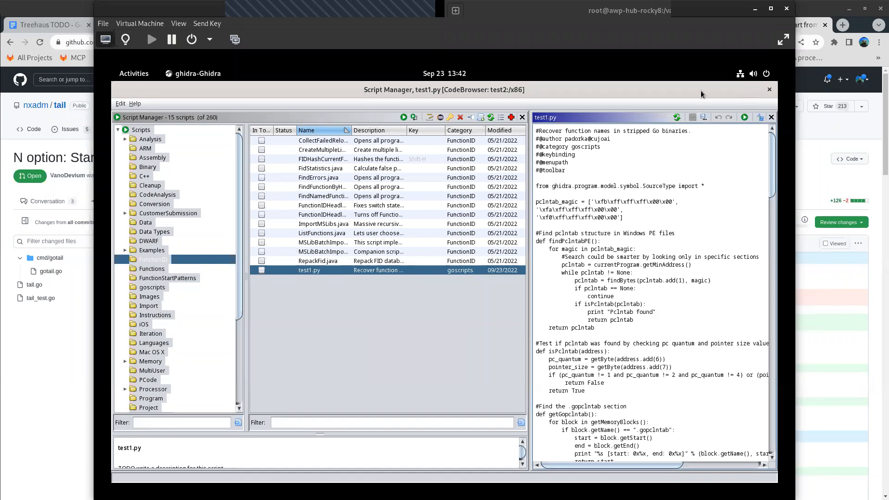
- Bring the CodeBrowser window forward and clear the Symbol Tree filter to browse the Functions folder
double_click(635, 95)
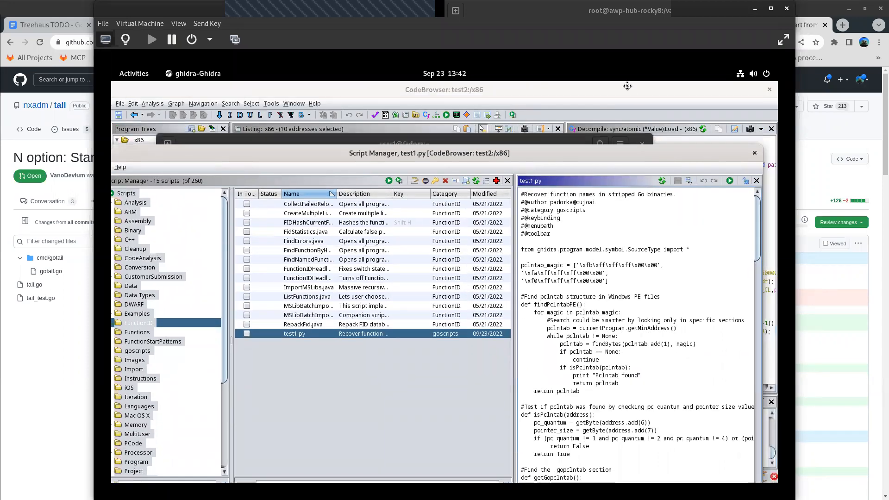
click(628, 88)
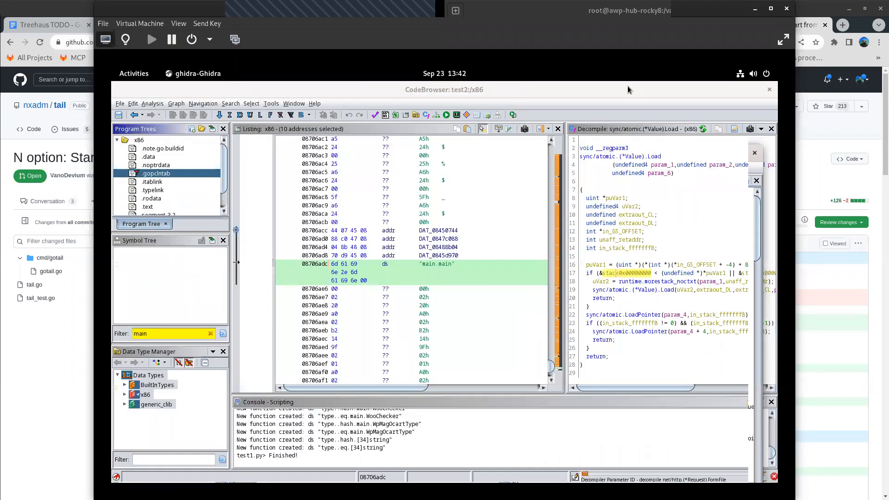
click(210, 334)
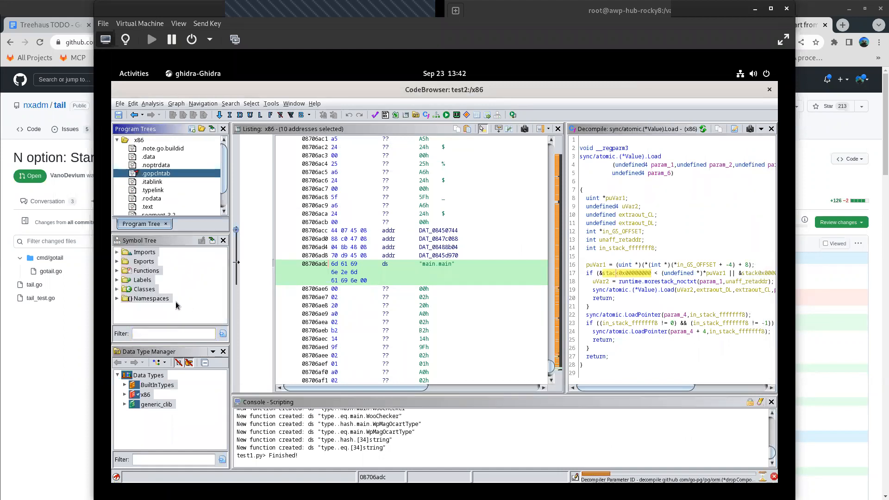
click(117, 271)
click(118, 271)
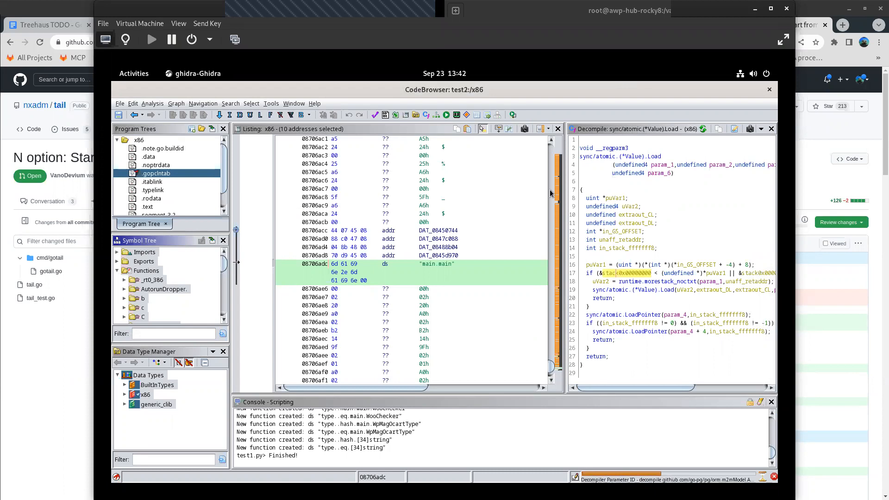
- Show the start of the .gopclntab section in the listing and expand the AutorunDropper functions in the Symbol Tree
drag(551, 369, 551, 152)
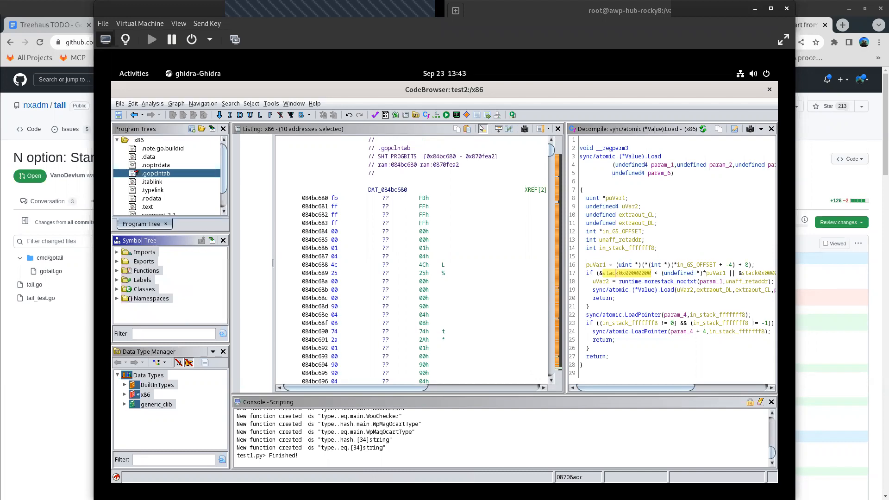
click(117, 271)
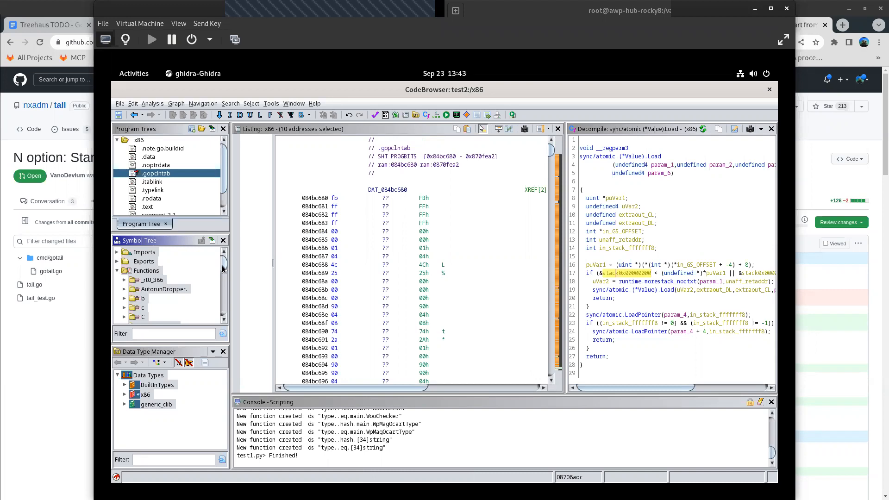
drag(223, 267, 219, 270)
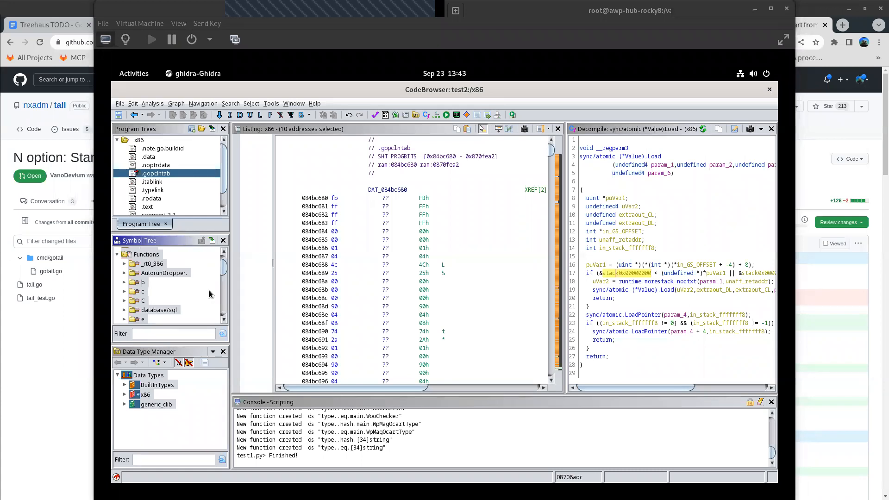
click(155, 275)
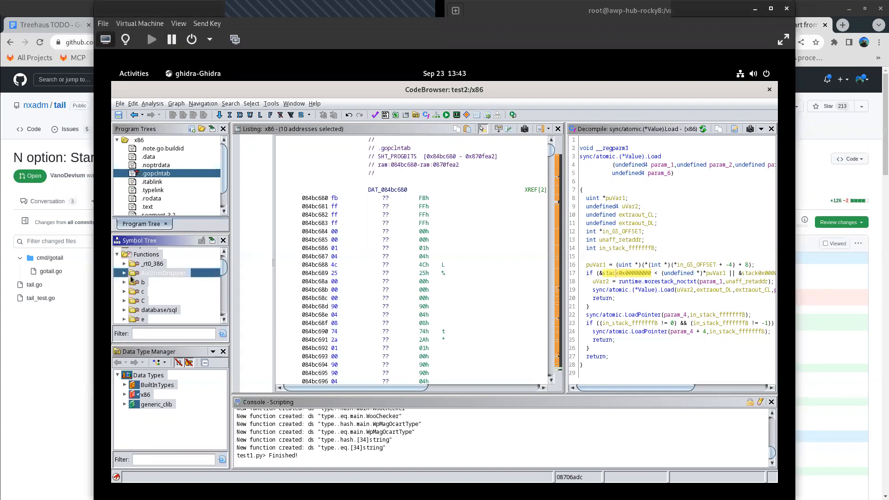
double_click(163, 274)
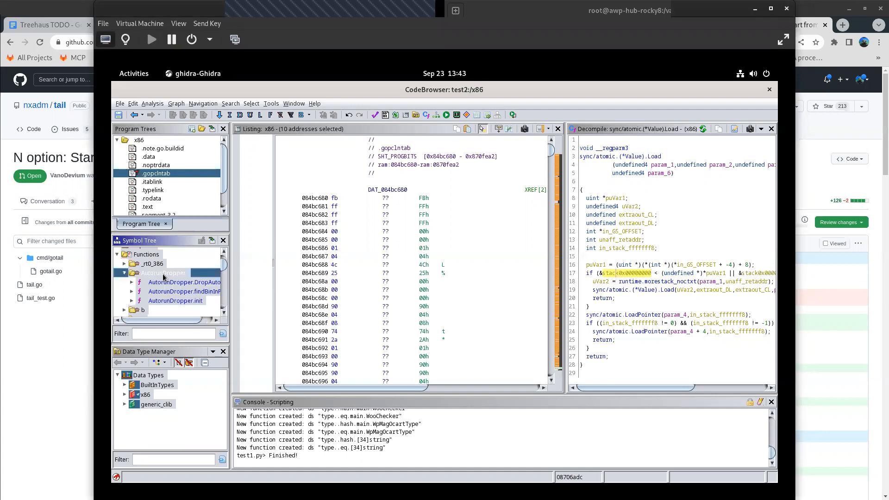
- Widen the Symbol Tree area and dock the Symbol Tree as a tab alongside the x86 listing
drag(232, 302, 294, 316)
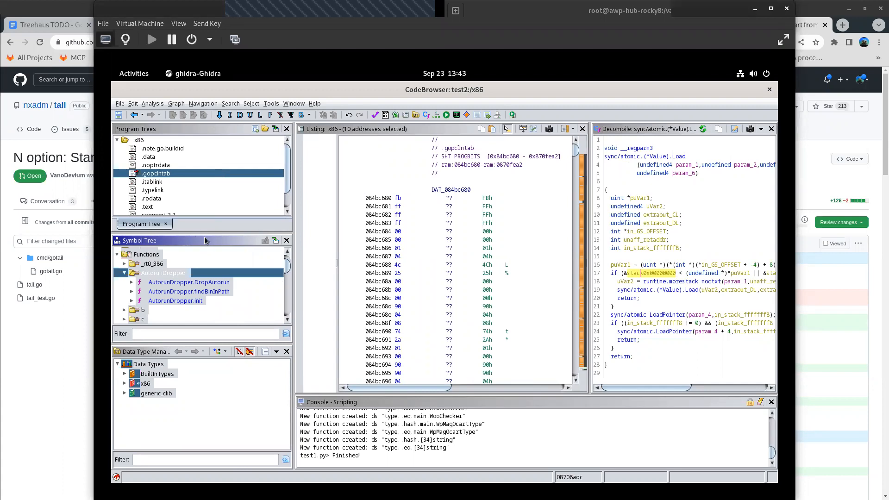
drag(420, 197, 421, 197)
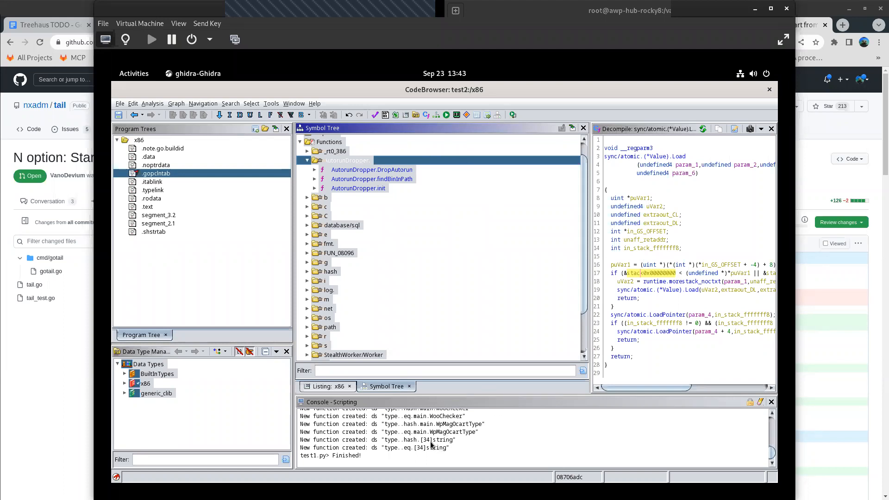
scroll(430, 445, up, 2)
scroll(426, 436, down, 3)
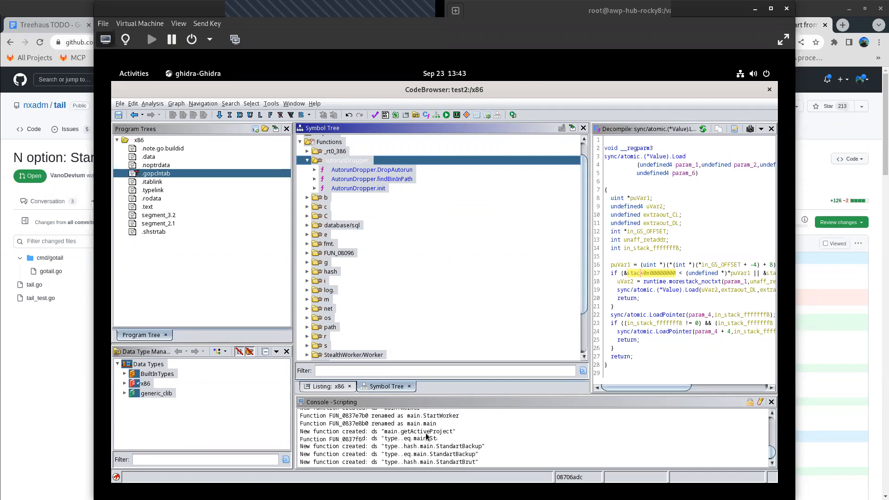
- Collapse the AutorunDropper folder and select the _rt0_386 folder in the Symbol Tree
click(308, 161)
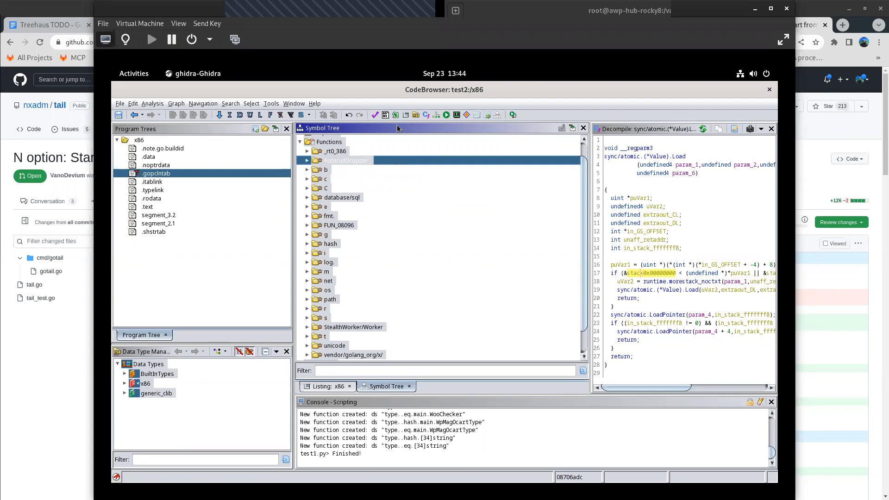
click(337, 151)
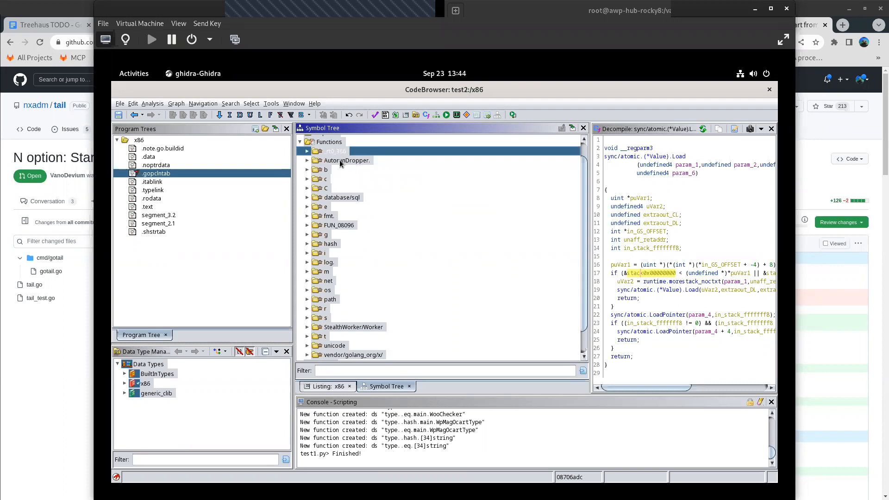
- Examine the recovered function folders in the Symbol Tree, including AutorunDropper, database/sql, FUN_08096 and the subfolders of os
click(341, 161)
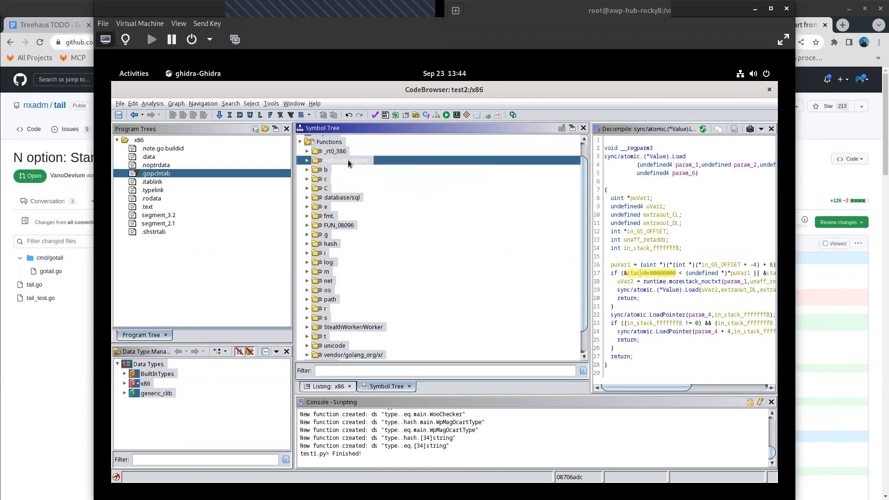
click(307, 161)
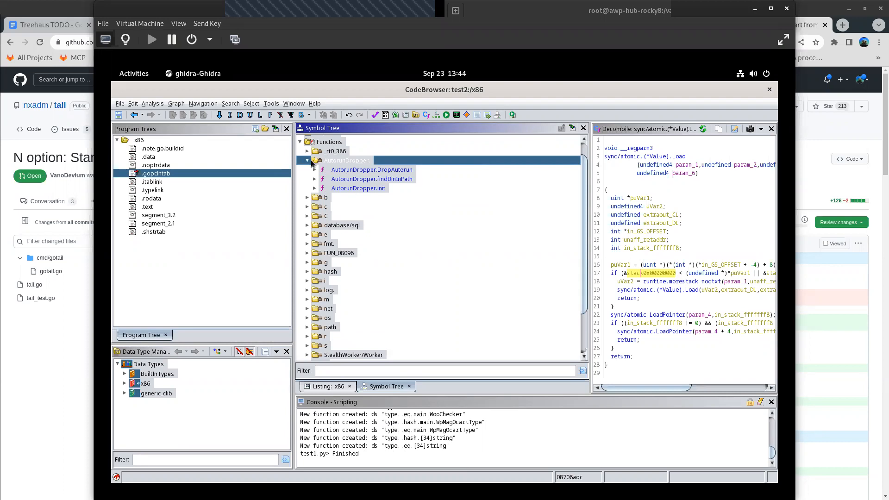
click(343, 226)
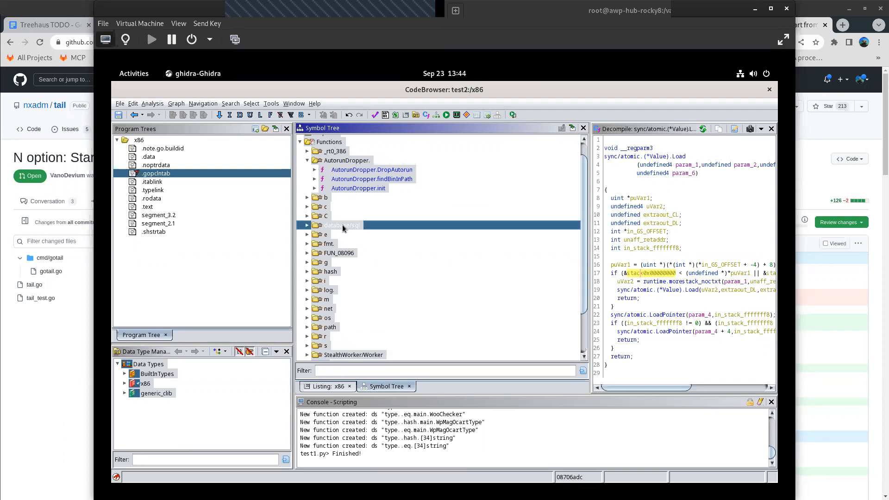
click(341, 253)
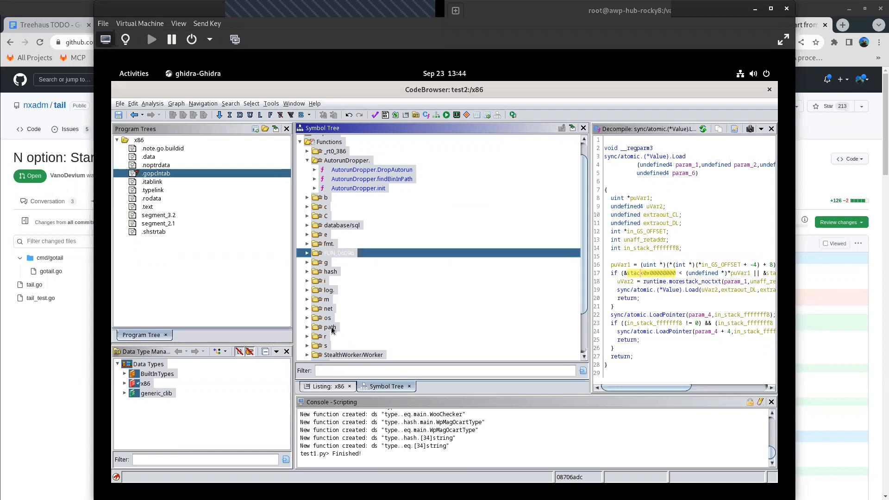
click(319, 320)
click(307, 319)
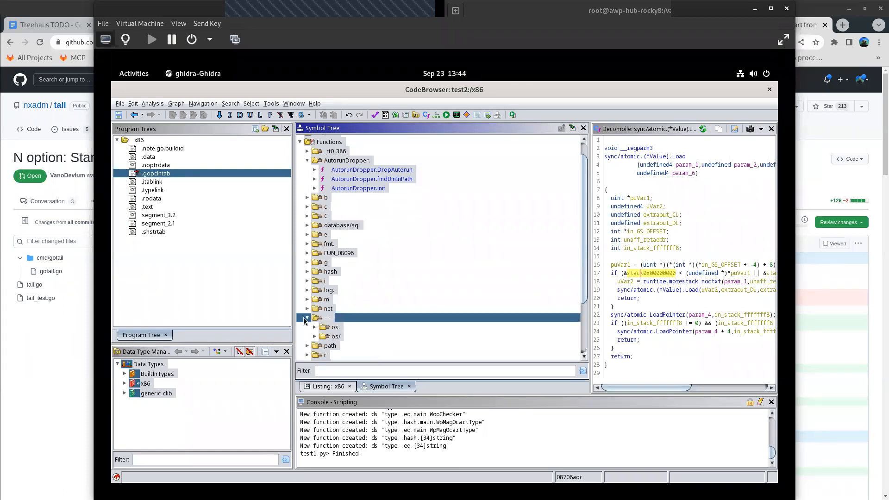
click(308, 318)
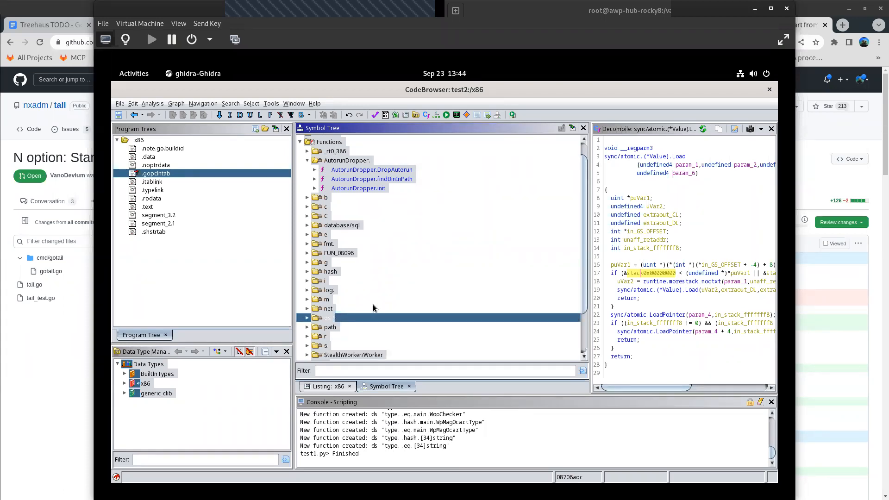
- Inspect the subfolders of StealthWorker/Worker in the Symbol Tree, then collapse that folder and the AutorunDropper folder
scroll(377, 304, down, 2)
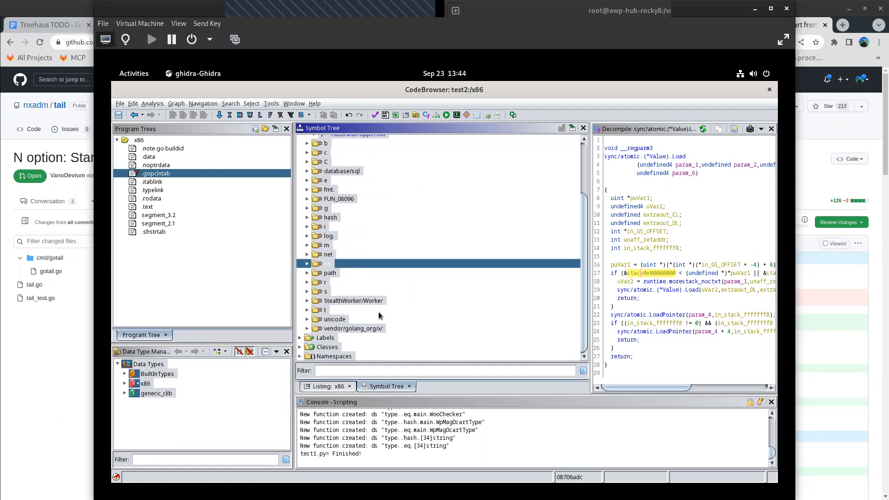
click(333, 302)
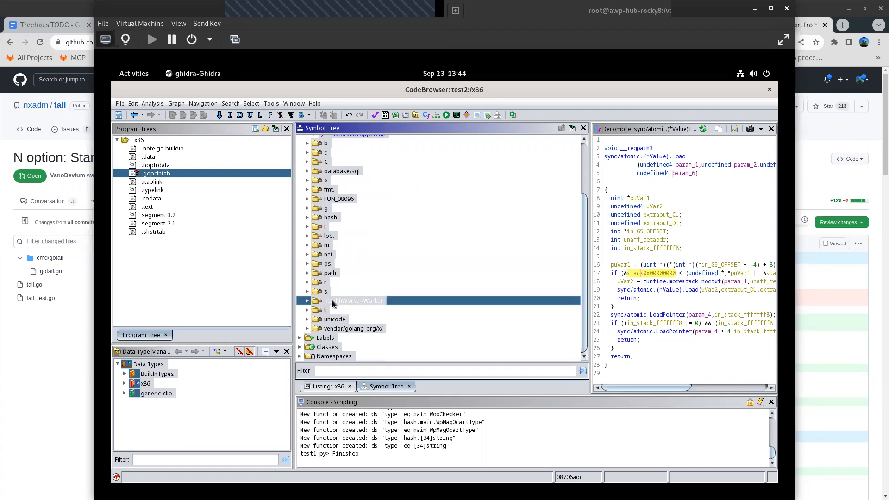
click(307, 301)
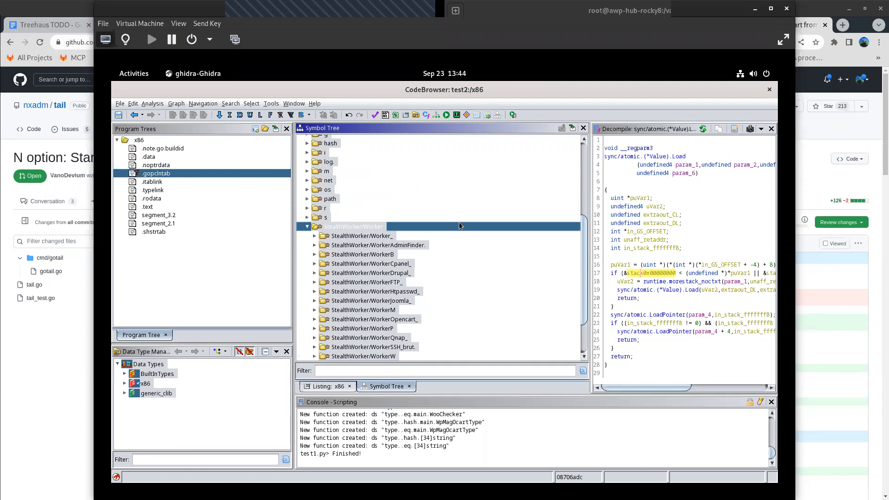
click(307, 226)
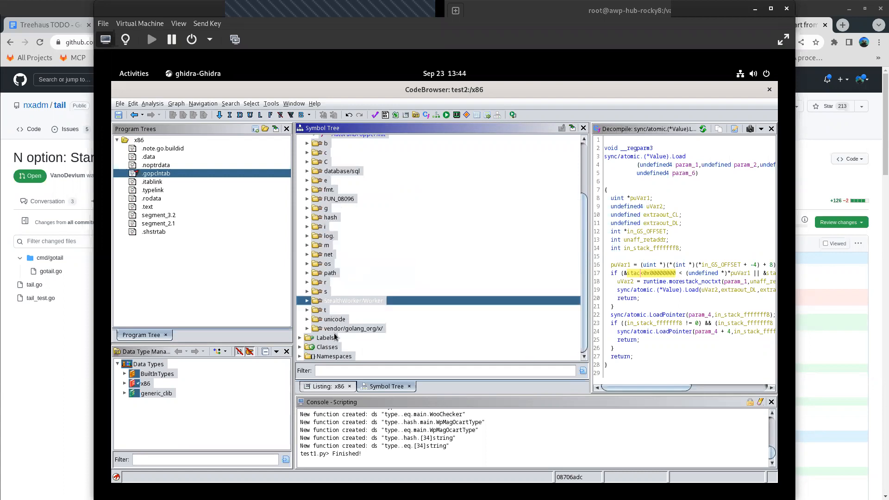
scroll(337, 239, up, 3)
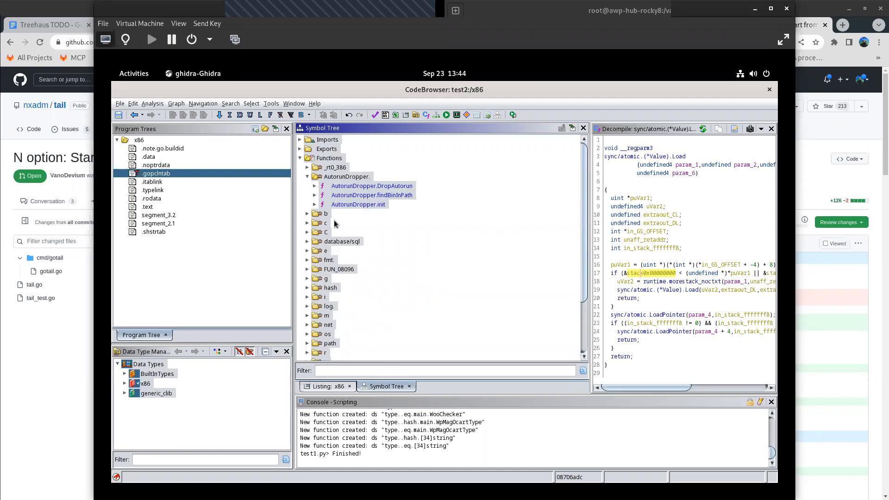
click(307, 177)
- Filter the Symbol Tree by "main", open the main.main function, and narrow the filter to "main.main"
click(339, 367)
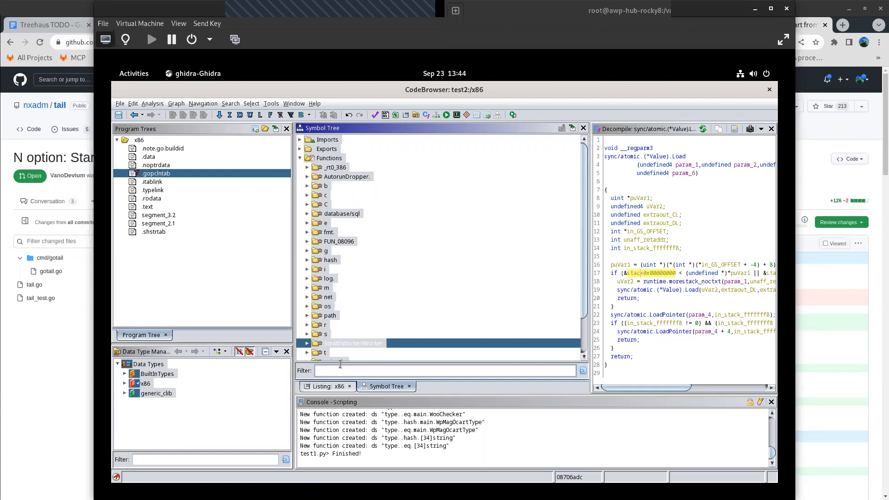
text(main)
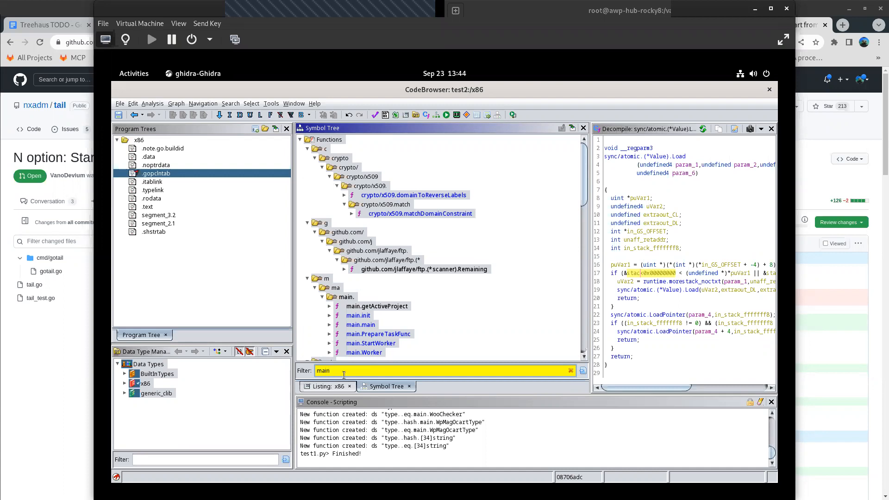
click(356, 325)
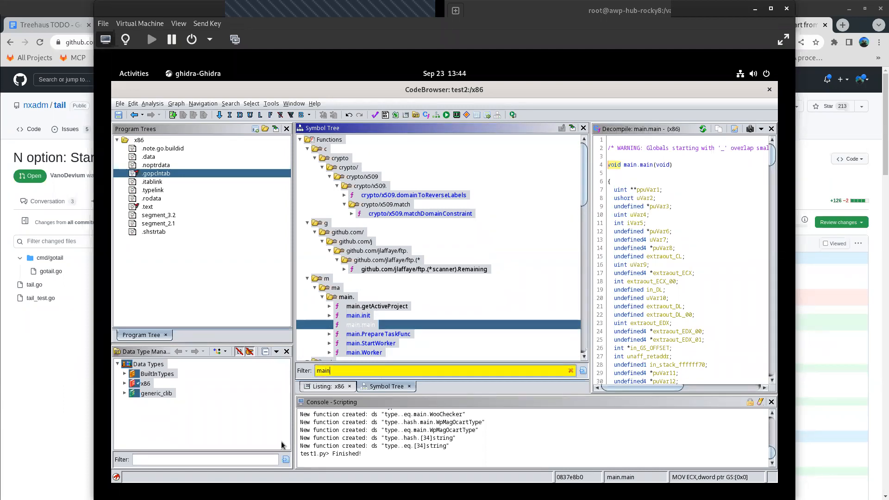
text(main)
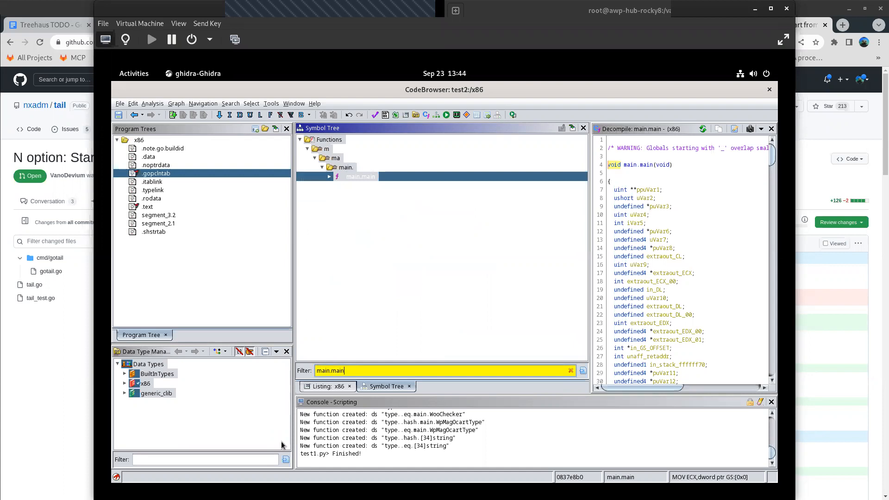
click(330, 176)
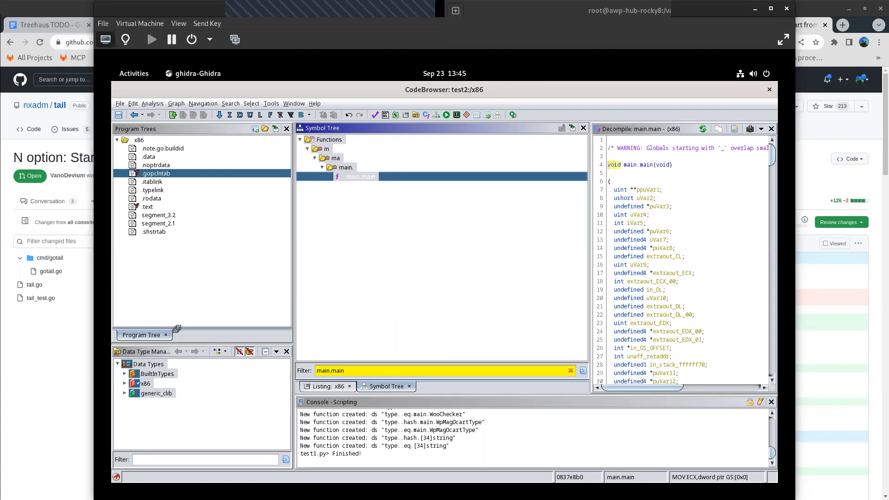
- Dock the Symbol Tree as a tab alongside the Program Trees and start moving the Decompile view of main.main
drag(178, 331, 178, 333)
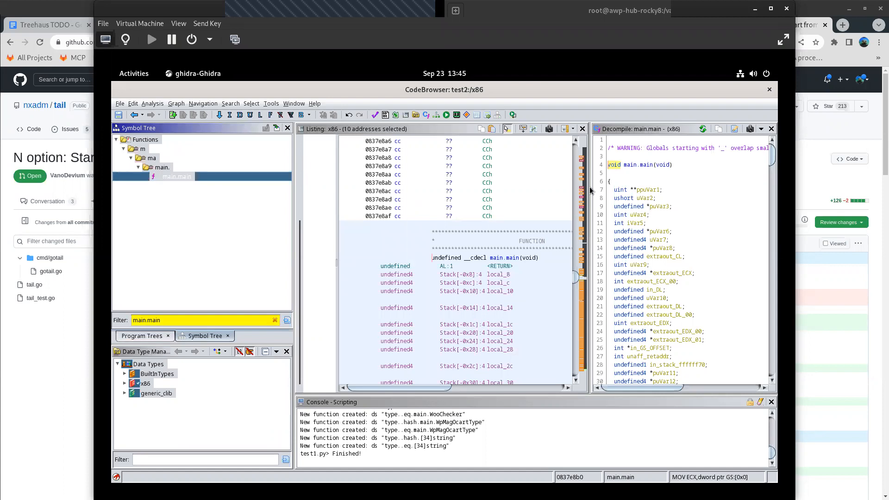
click(636, 130)
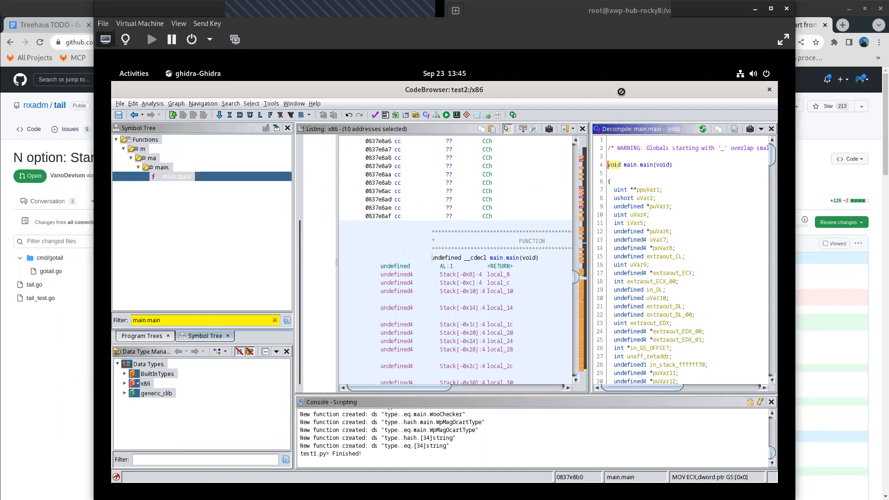
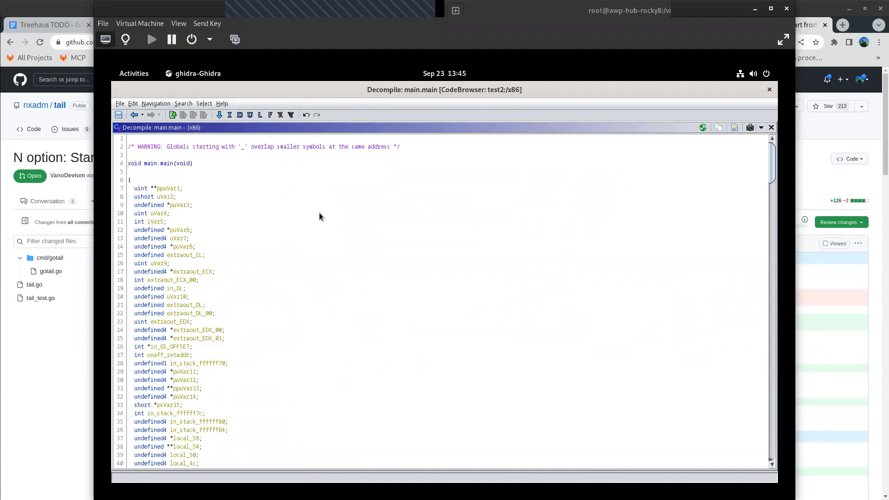
- Read through the local variable declarations at the start of the decompiled main.main function
key(Down)
key(Down)
key(Down)
key(Down)
key(Down)
key(Down)
key(Down)
key(Right)
key(Right)
key(Down)
key(Down)
key(Down)
key(Down)
key(Down)
key(Down)
key(Down)
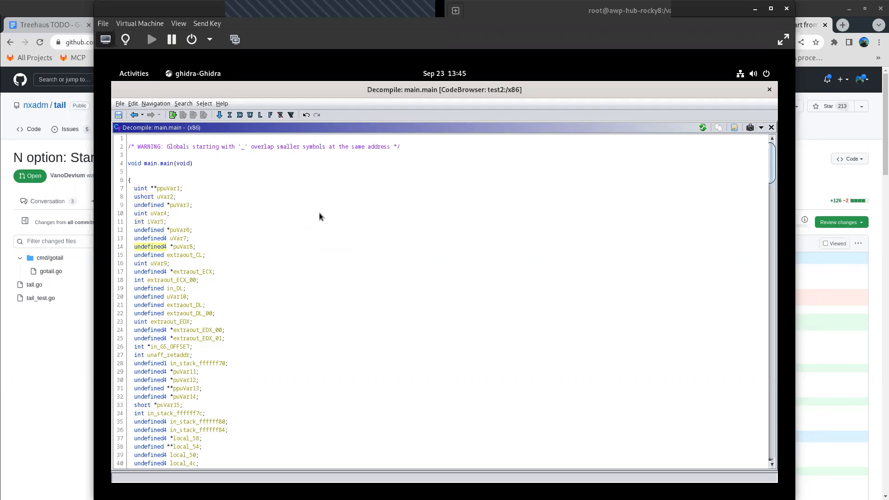
key(Down)
key(Down)
key(Down)
key(Down)
key(Down)
key(Down)
key(Down)
key(Down)
key(Down)
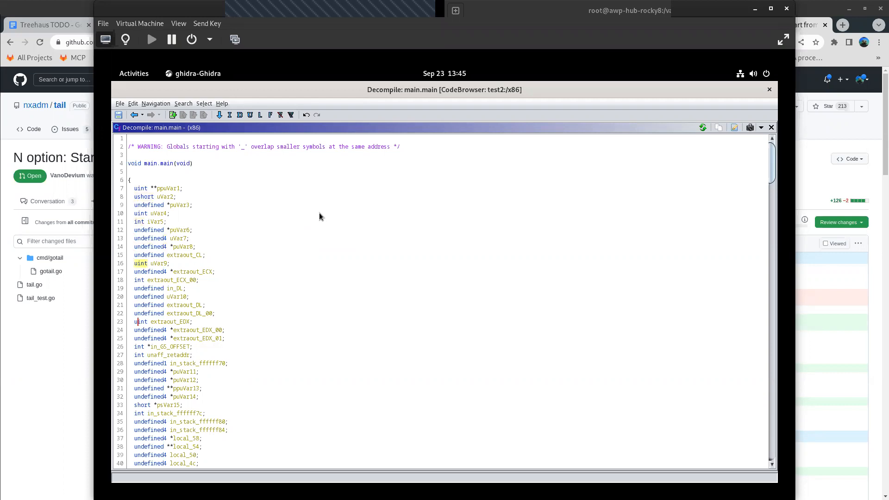
key(Down)
key(Down)
key(Down)
key(Down)
key(Down)
key(Down)
key(Down)
key(Down)
key(Down)
key(Down)
key(Down)
key(Down)
key(Down)
key(Down)
key(Down)
key(Down)
key(Down)
key(Down)
key(Down)
key(Down)
key(Down)
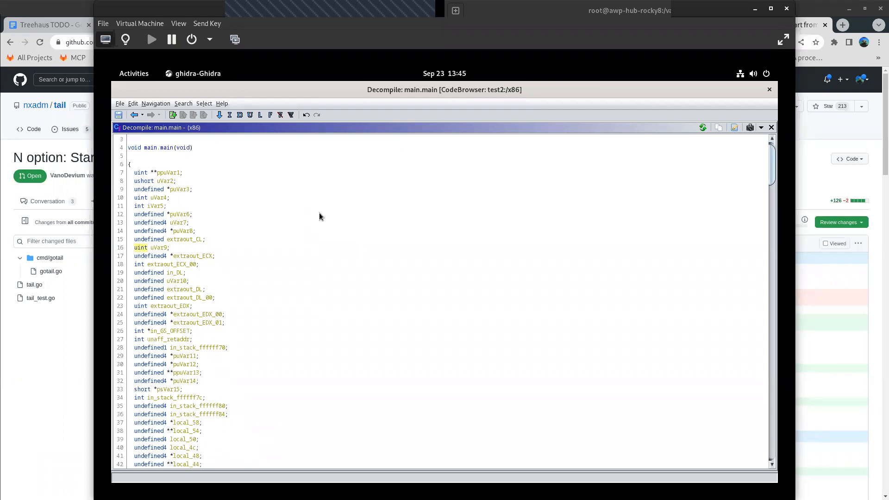
key(Down)
key(Down)
key(Down)
key(Down)
key(Down)
key(Down)
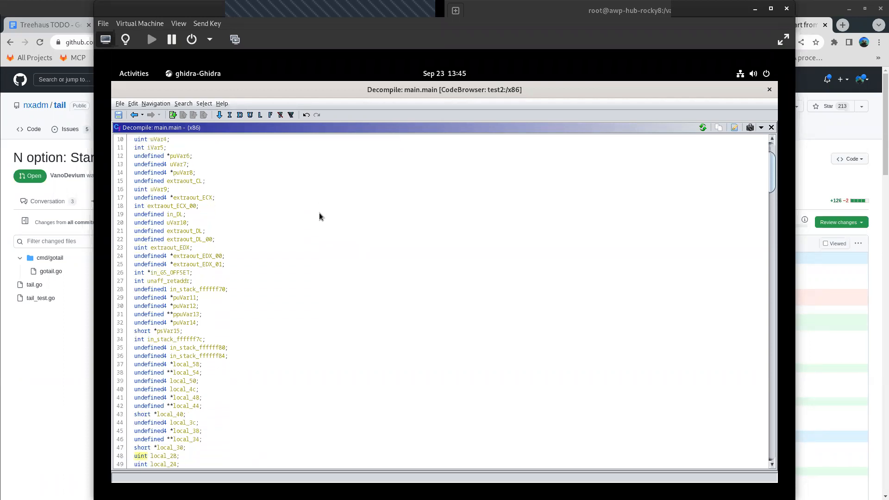
scroll(319, 214, down, 3)
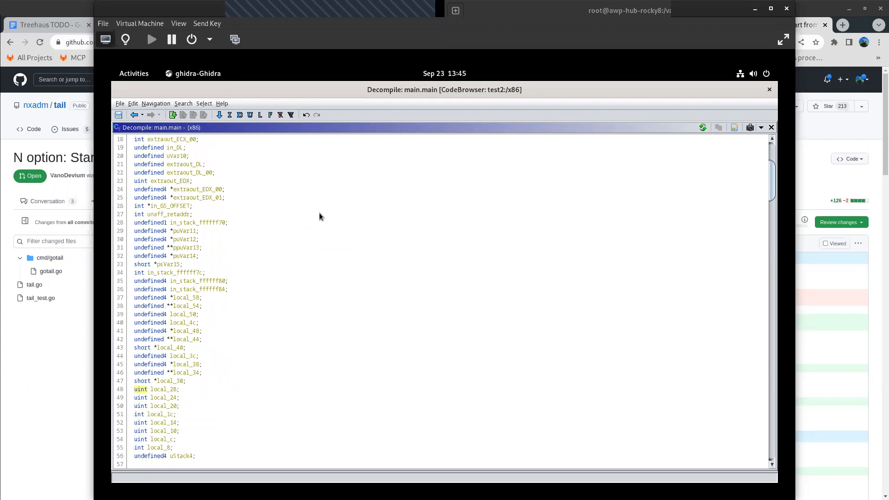
scroll(319, 215, down, 3)
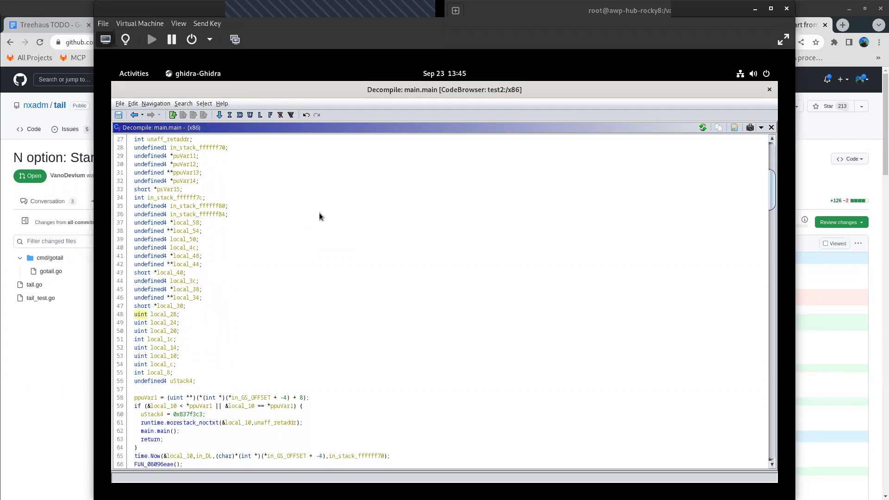
- Examine the opening code of main.main, from the stack check through the time.Now and math/rand.Seed calls to the DAT_0873c54c check
key(Down)
key(Down)
key(Down)
key(Down)
key(Down)
key(Down)
key(Down)
key(Down)
key(Down)
key(Down)
key(Down)
key(Down)
key(Down)
key(Down)
key(Down)
key(Down)
key(Down)
key(Down)
key(Down)
key(Down)
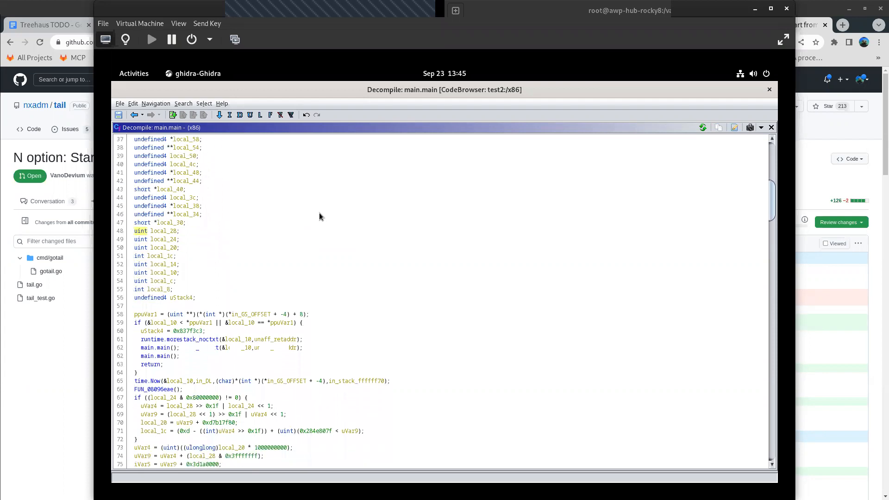
key(Down)
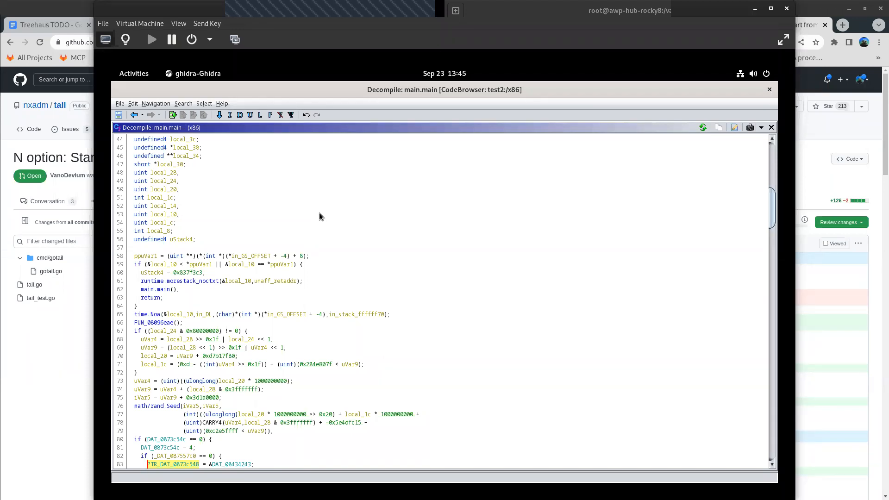
key(Down)
key(Down)
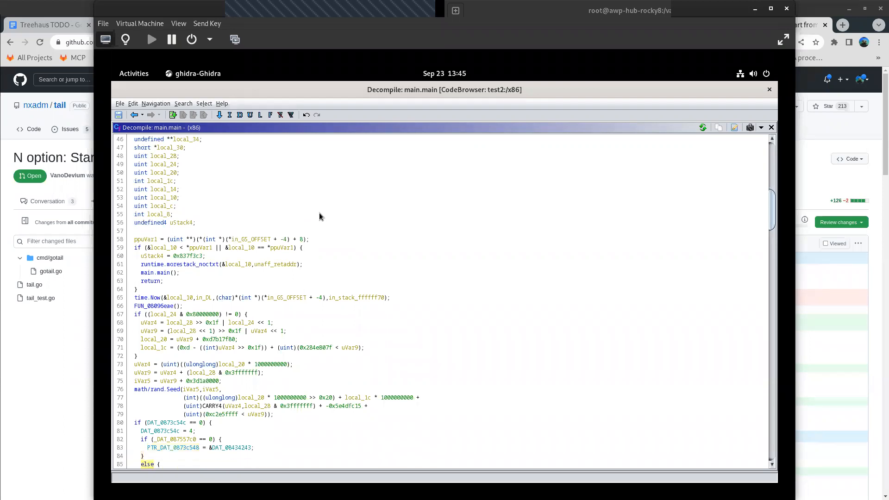
- Return to the beginning of main.main's code and inspect the lines around the runtime.morestack_noctxt, recursive main.main and time.Now calls
key(Up)
key(Up)
key(Up)
key(Up)
key(Up)
key(Up)
key(Up)
key(Up)
key(Up)
key(Up)
key(Up)
key(Up)
key(Up)
key(Up)
key(Up)
key(Up)
key(Up)
key(Up)
key(Up)
key(Up)
key(Up)
key(Up)
key(Up)
key(Up)
key(Up)
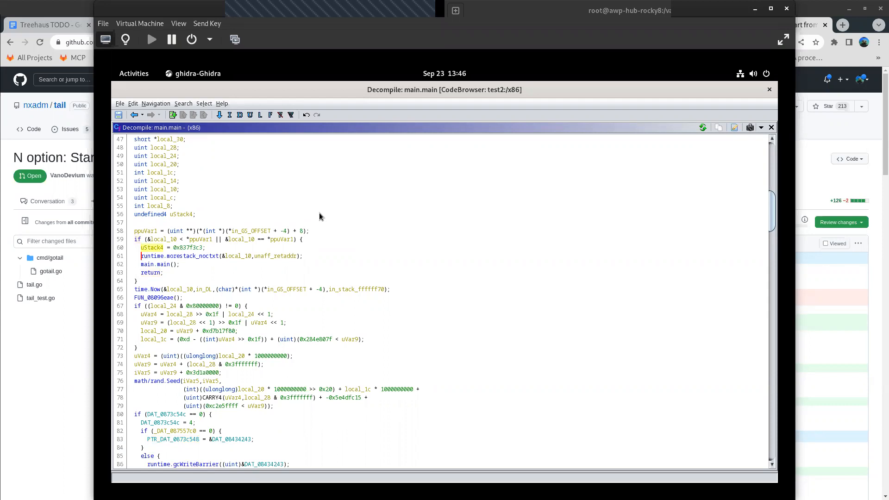
key(Down)
key(Down)
key(Up)
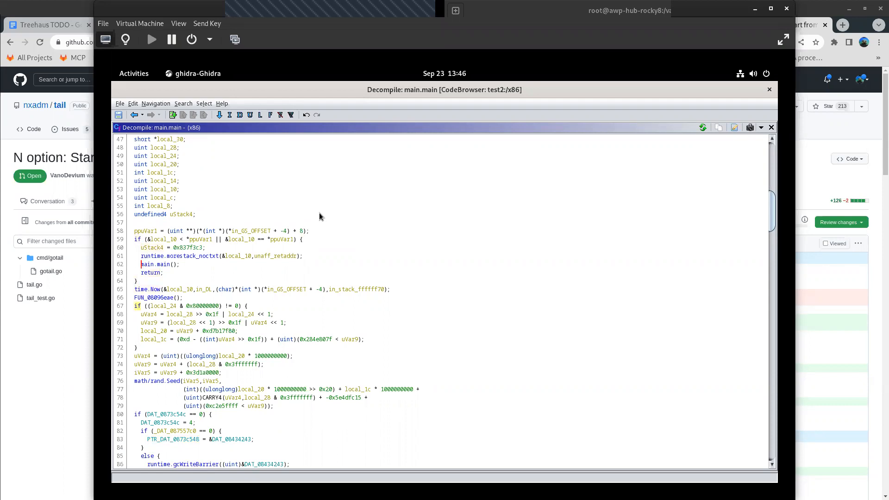
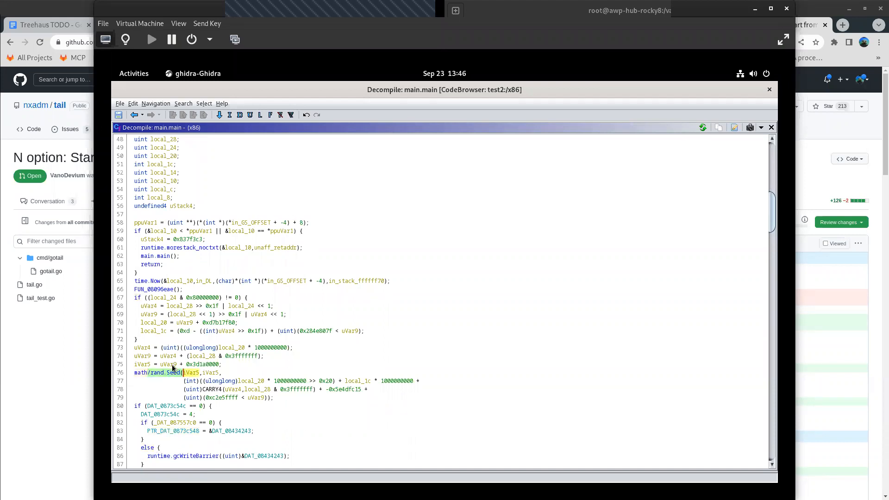
- Continue reading main.main past the math/rand.Seed call, through the DAT_0873c54c check to the runtime.convT2Estring call
key(Down)
key(Down)
key(Down)
key(Down)
scroll(172, 368, down, 3)
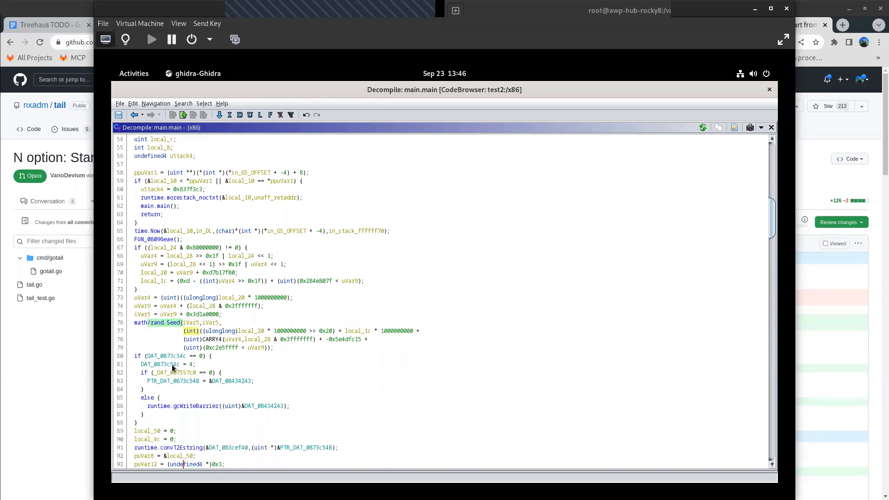
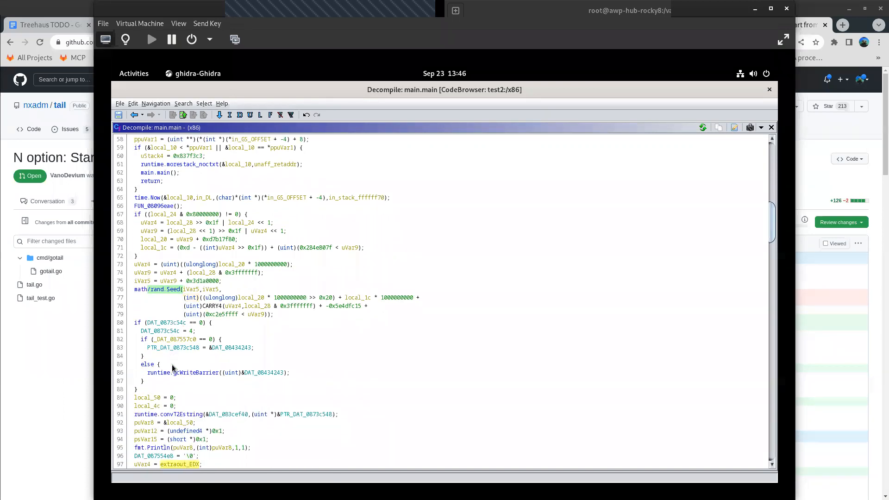
- Read on in main.main from the fmt.Println call through the _DAT_08742af4 check to the Cloud_Checker.Check_GoOs_GoArch call
scroll(173, 367, down, 3)
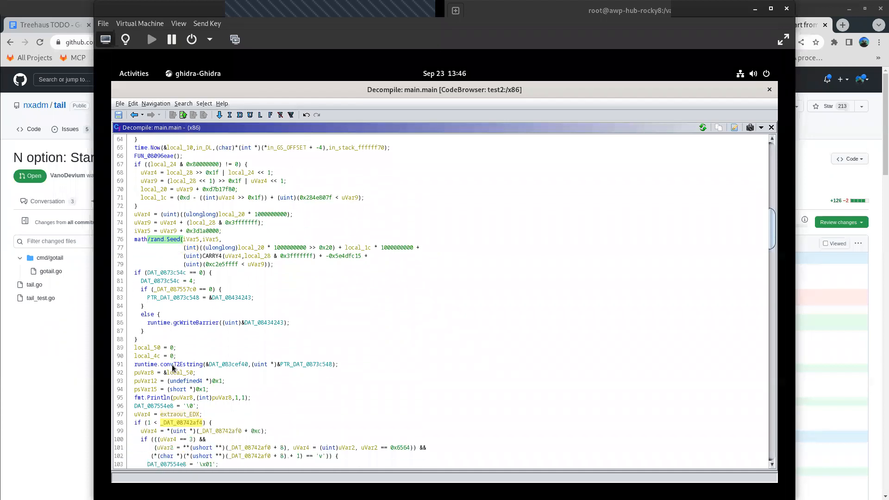
scroll(172, 367, down, 3)
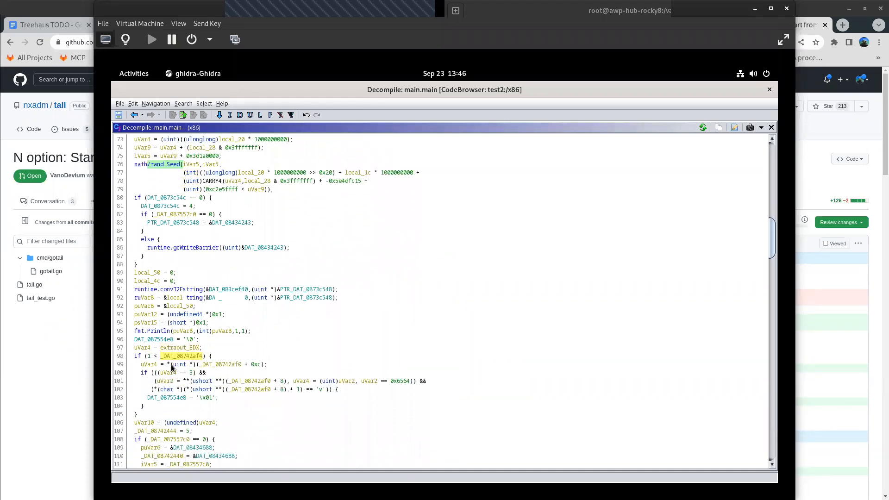
scroll(172, 367, down, 3)
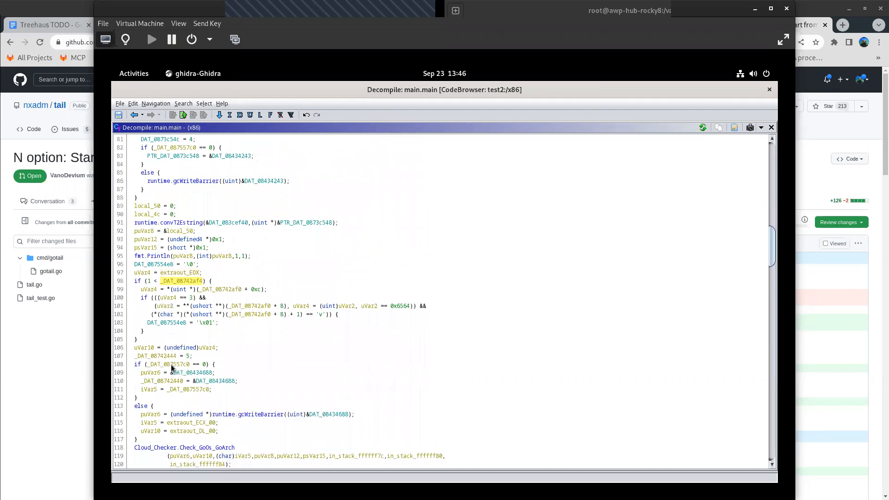
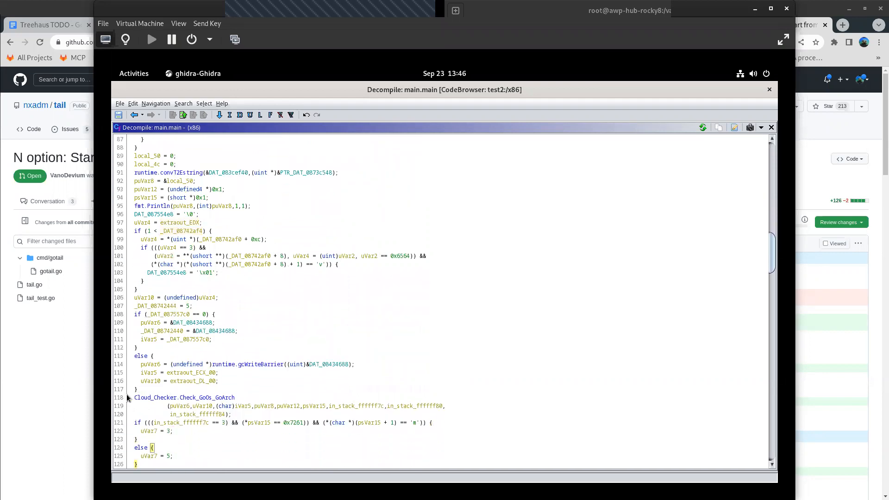
- Highlight the Cloud_Checker.Check_GoOs_GoArch call on line 118 of the decompiled main.main
drag(136, 398, 239, 399)
double_click(218, 398)
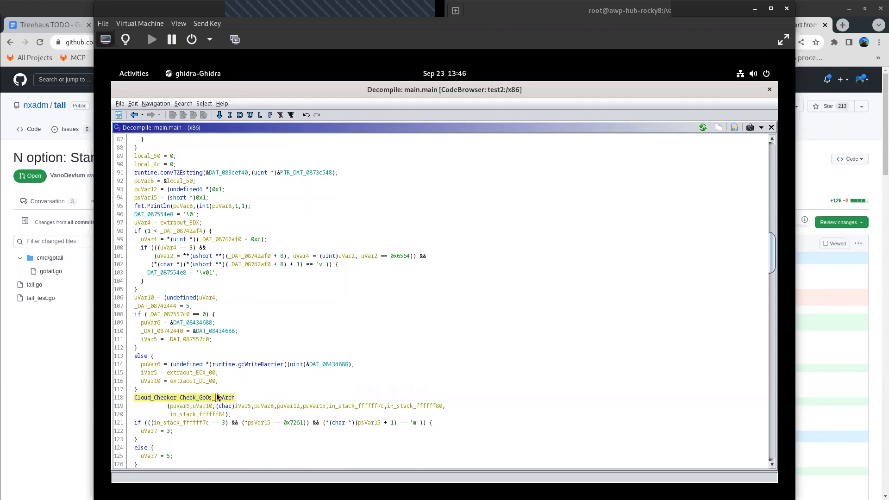
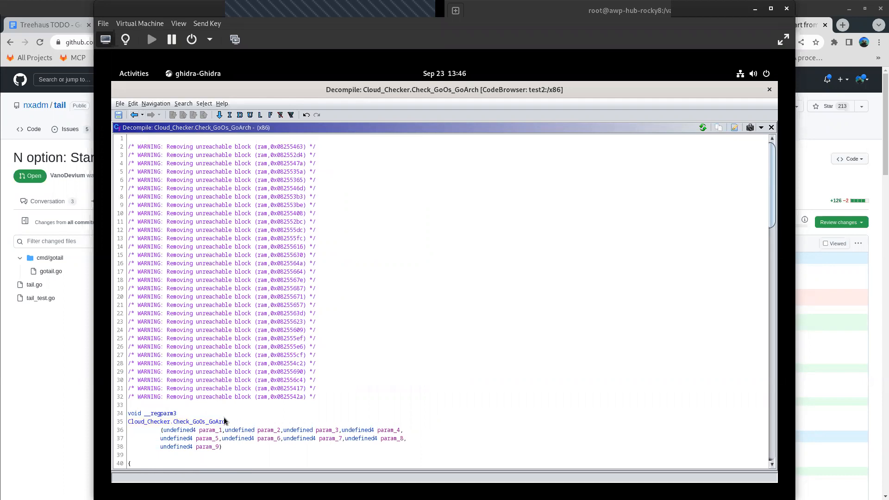
- Examine the decompiled Cloud_Checker.Check_GoOs_GoArch function past the unreachable-block warnings, from its signature to the opening statements of its body
scroll(222, 422, down, 5)
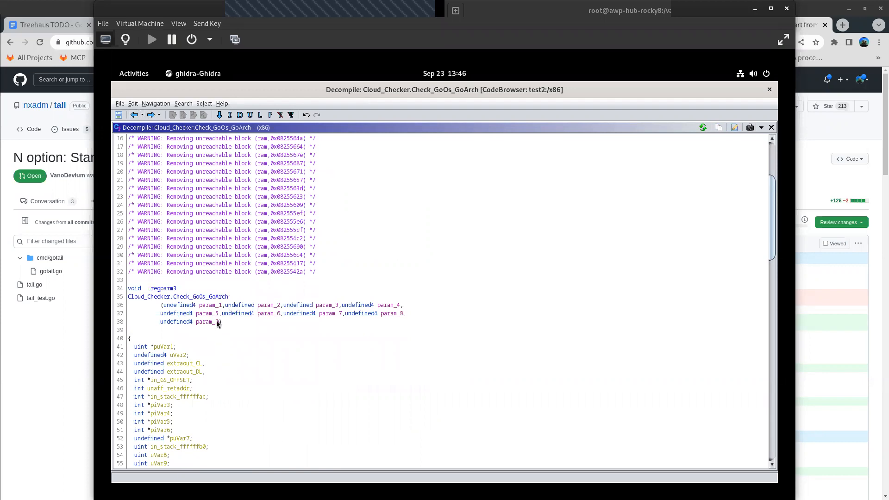
scroll(209, 332, down, 5)
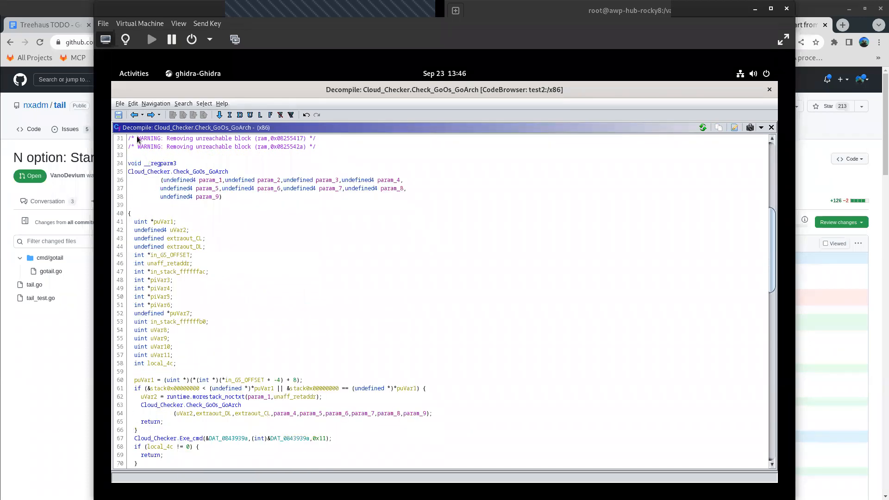
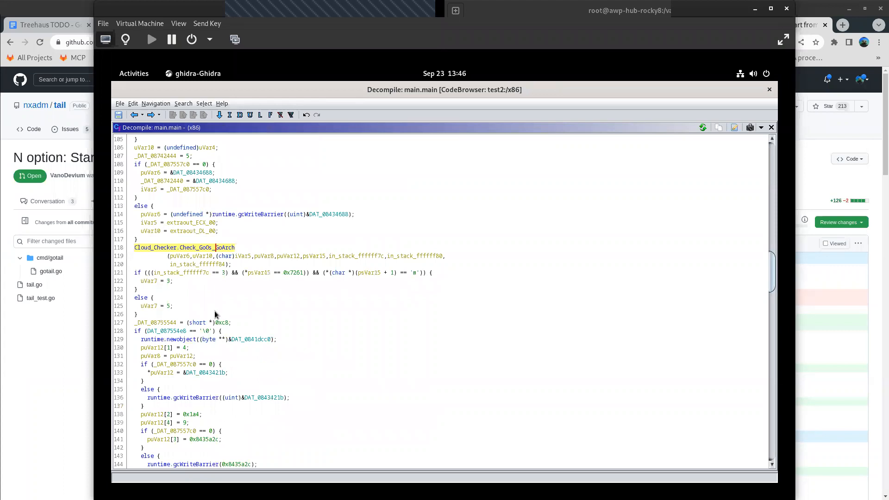
- Read main.main past the Cloud_Checker.Check_GoOs_GoArch call and highlight the github.com/sevlyar/go-daemon.(*Context).Reborn call on line 176
scroll(202, 263, down, 2)
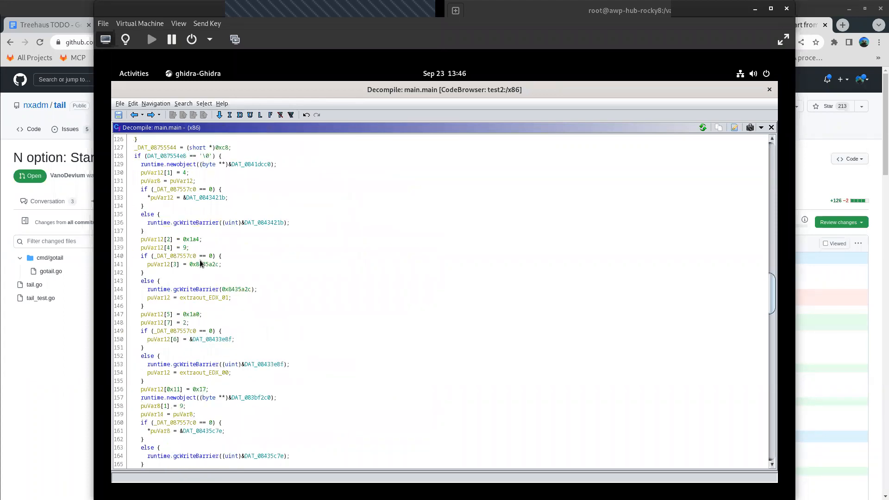
scroll(221, 276, down, 7)
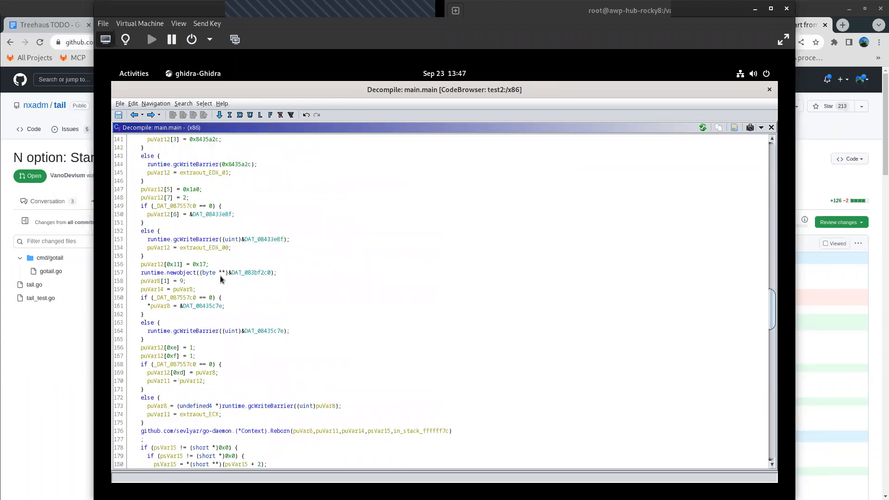
scroll(218, 282, down, 2)
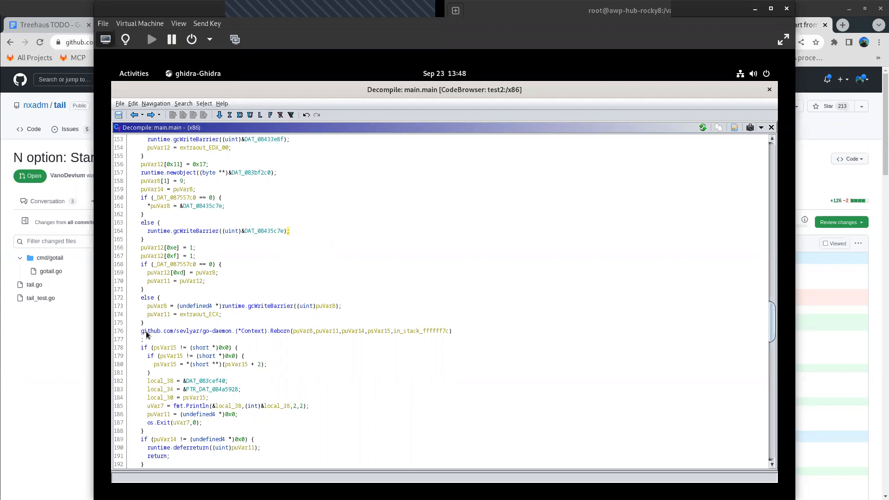
click(163, 333)
click(229, 332)
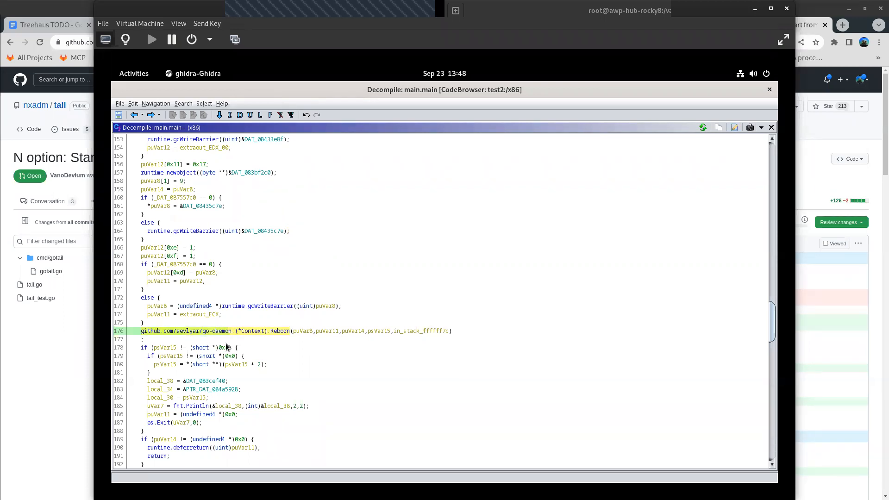
mouse_move(227, 347)
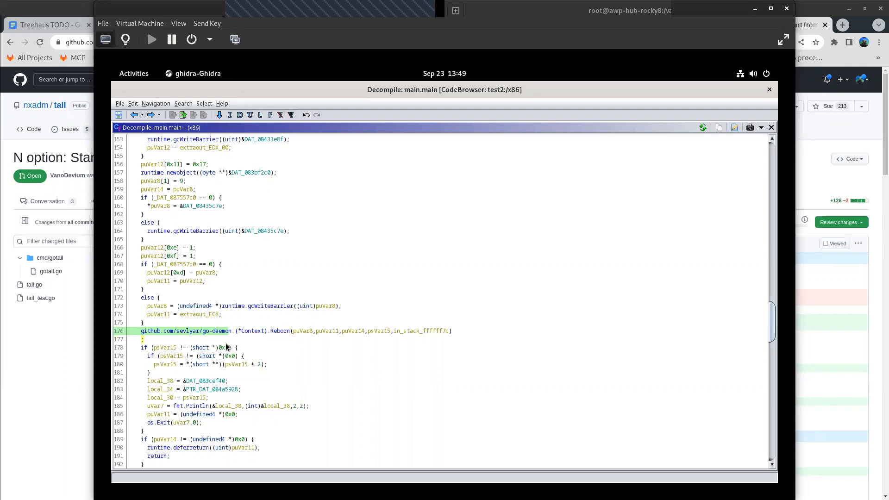
- Check the exit and deferred-release code following the go-daemon Reborn call and select that call's name again
key(Down)
key(Down)
key(Down)
key(Down)
key(Down)
key(Down)
key(Down)
key(Down)
key(Down)
key(Down)
key(Down)
key(Down)
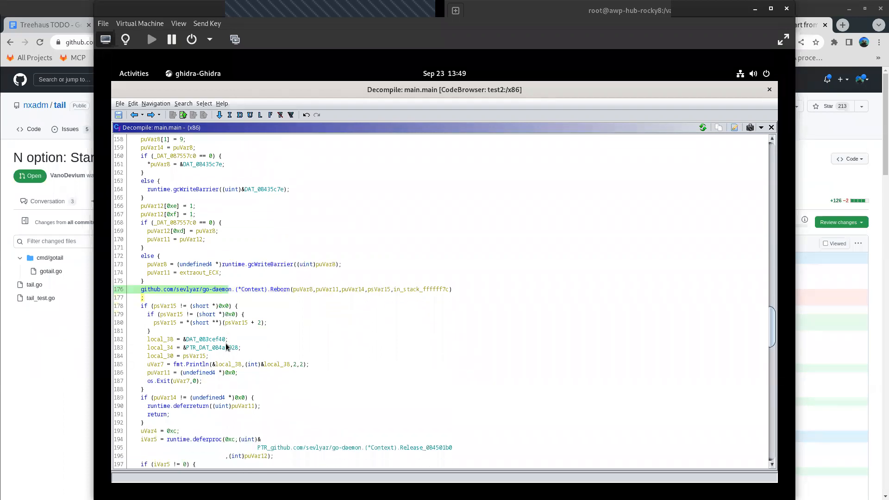
key(Down)
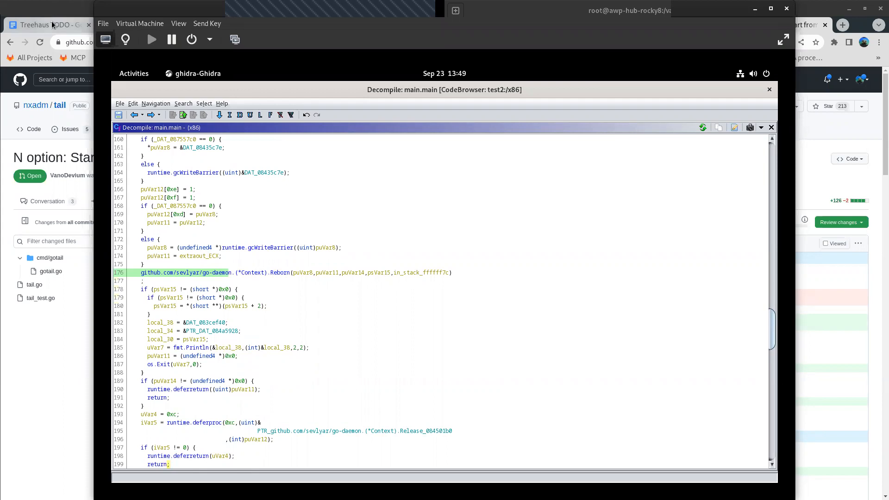
click(223, 275)
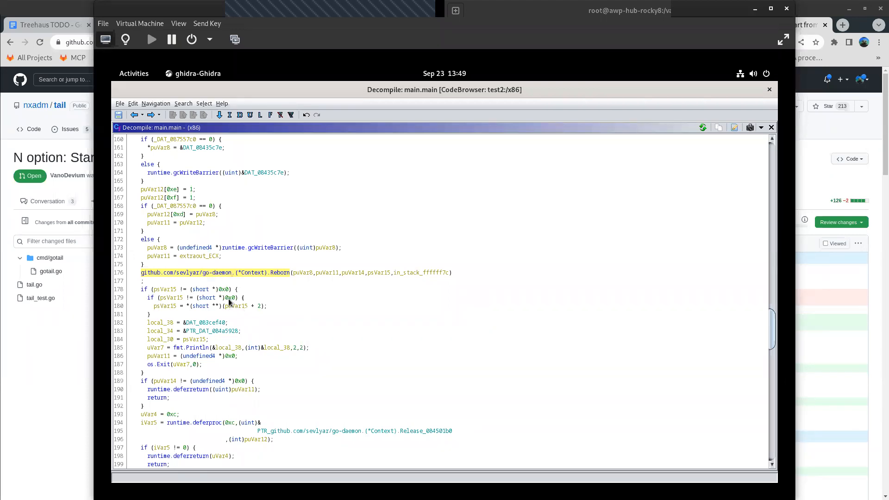
- Read main.main on to line 209 and highlight the AutorunDropper.DropAutorun call
scroll(229, 302, down, 2)
scroll(229, 302, down, 2)
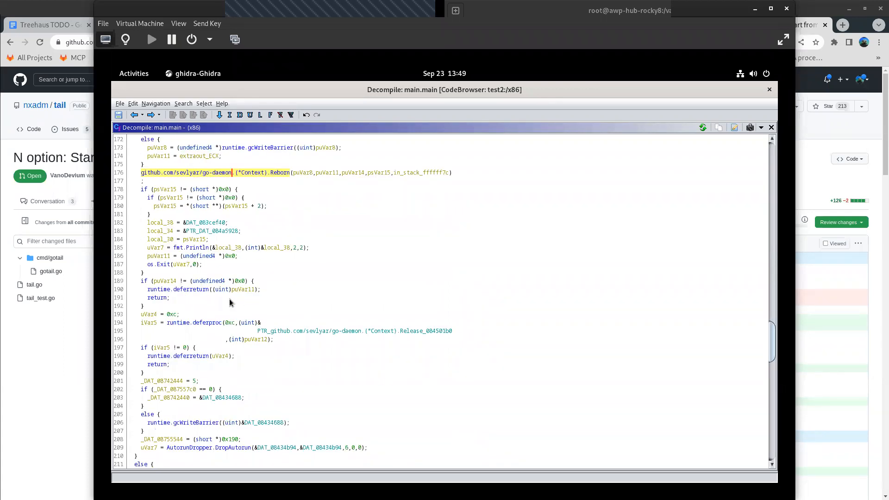
key(Down)
key(Down)
key(Down)
key(Down)
key(Down)
key(Down)
key(Down)
key(Down)
key(Down)
key(Down)
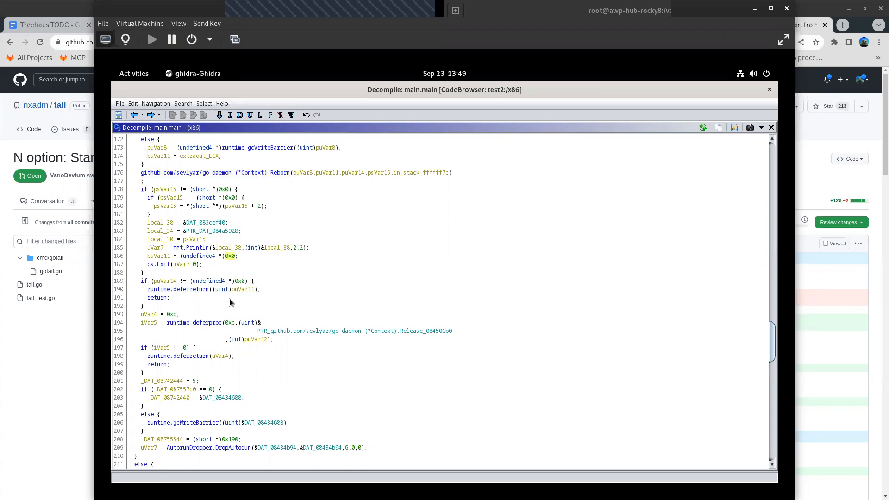
click(137, 456)
drag(172, 449, 260, 453)
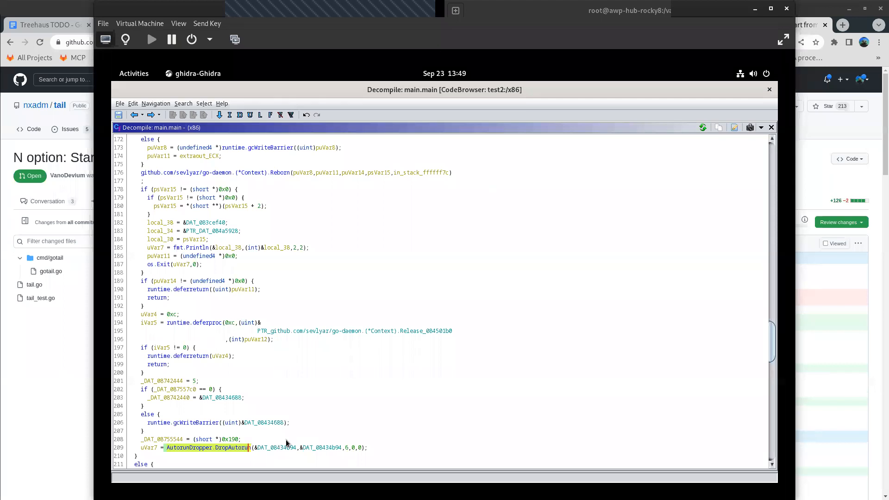
- Examine the rest of main.main, through CheckIsRunning and the runtime.newproc calls to main.StartWorker and the closing loop, and return to the function's start
scroll(287, 443, down, 3)
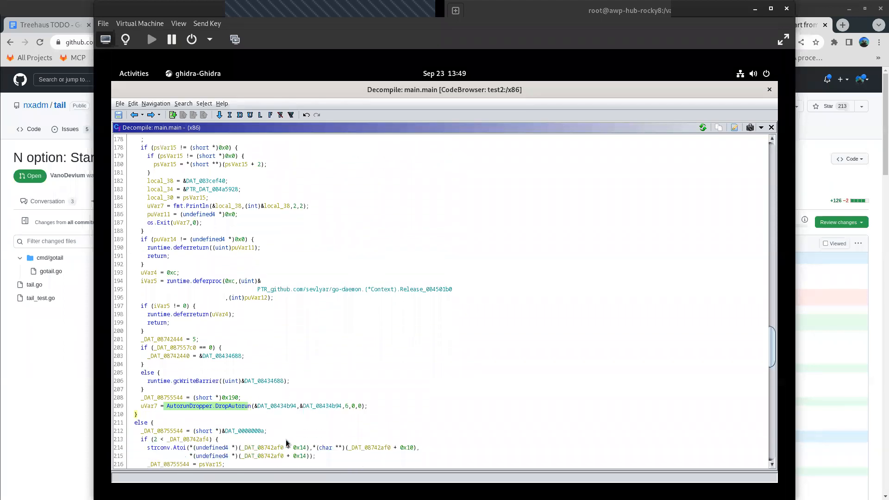
scroll(286, 443, down, 3)
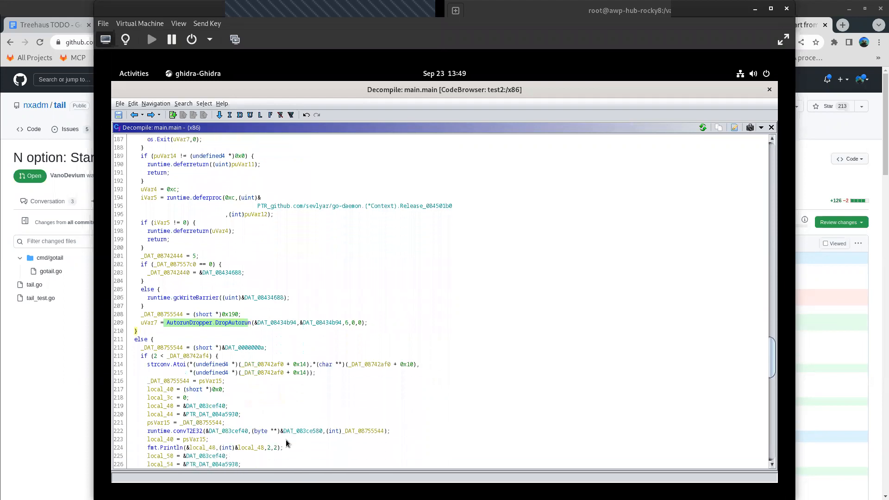
scroll(287, 443, down, 3)
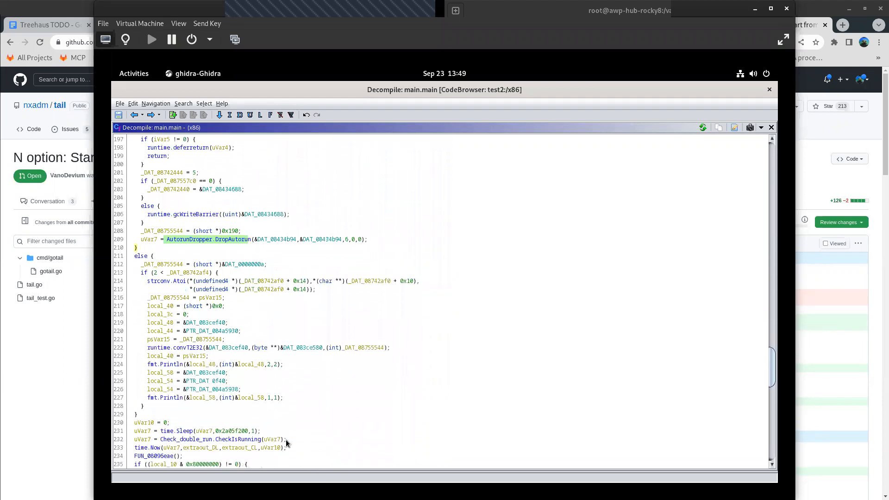
scroll(286, 443, down, 2)
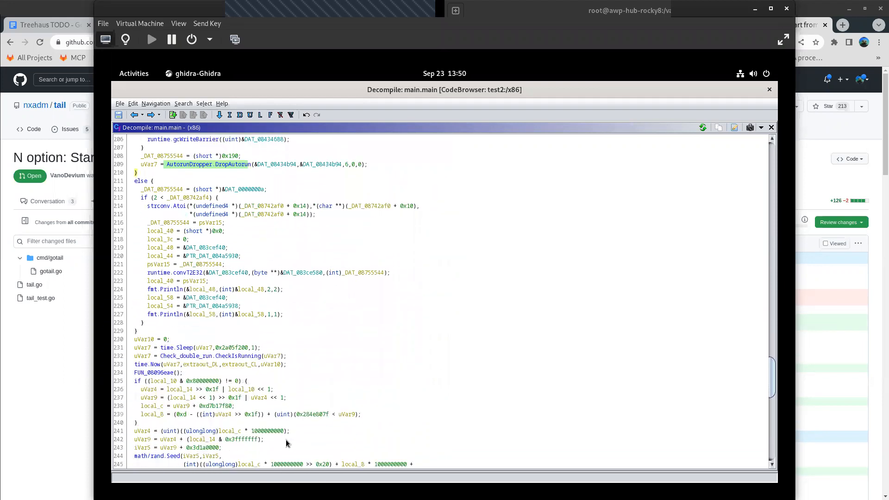
scroll(287, 444, down, 14)
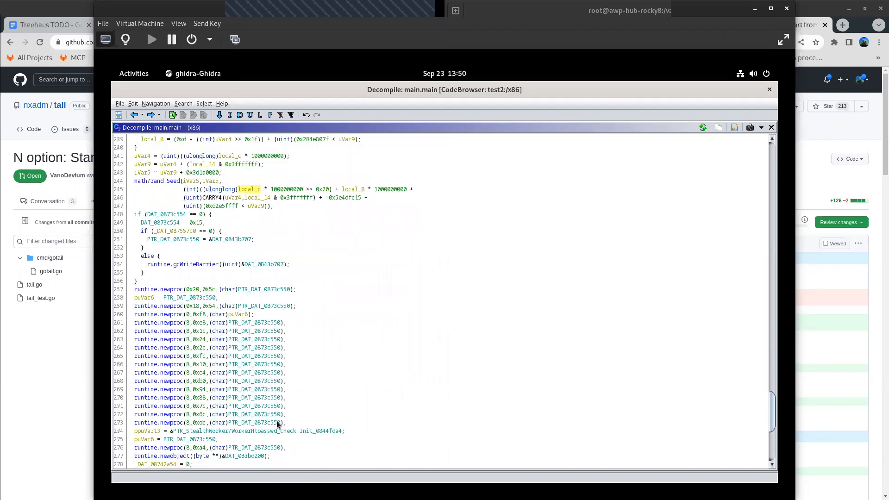
scroll(278, 424, down, 5)
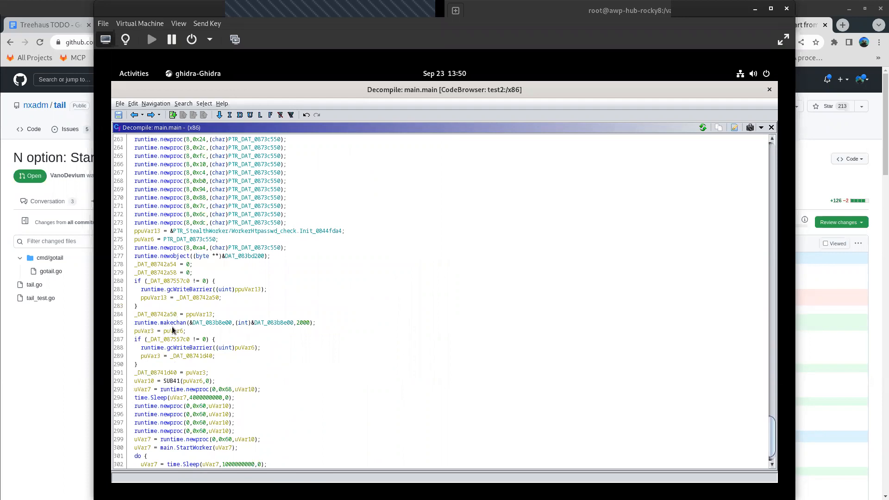
scroll(294, 363, down, 1)
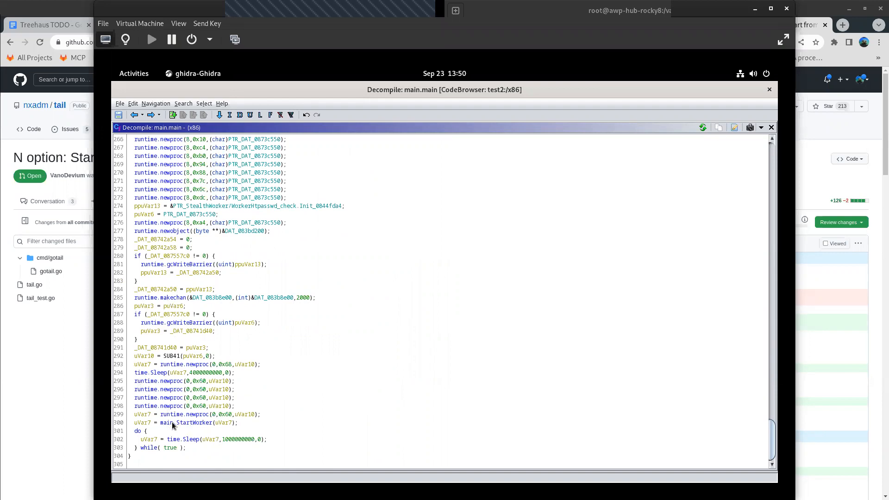
scroll(343, 342, up, 4)
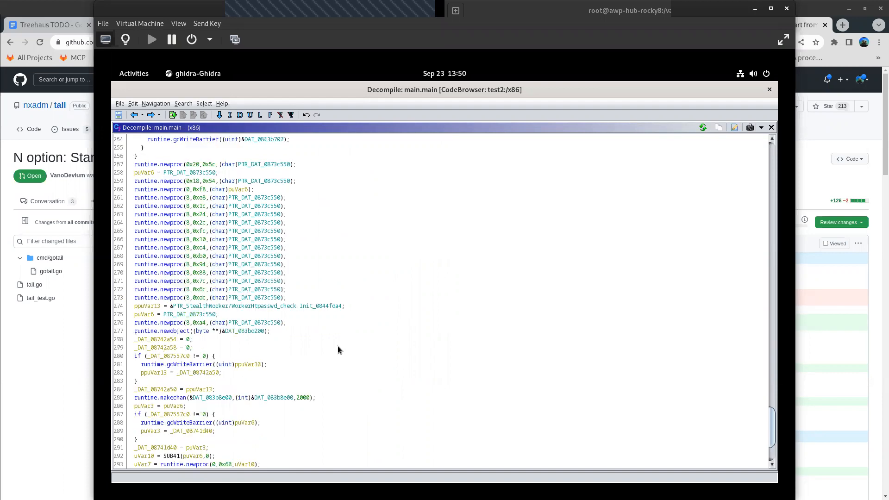
click(133, 116)
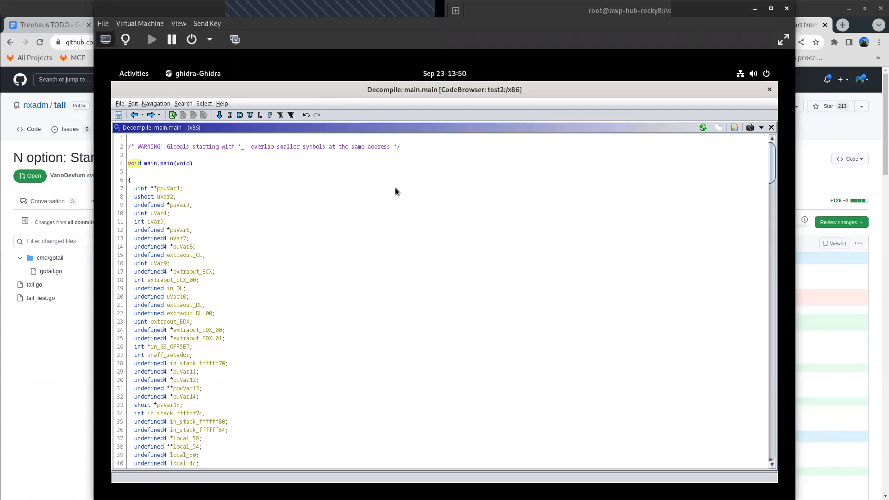
- Uncover the CodeBrowser window behind the decompiler and clear the main.main filter from the symbol tree
drag(449, 92, 597, 251)
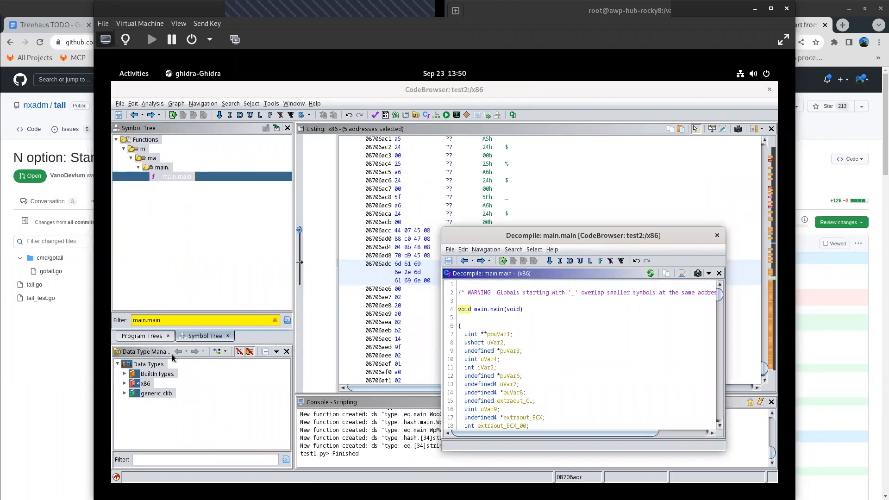
click(273, 321)
click(275, 320)
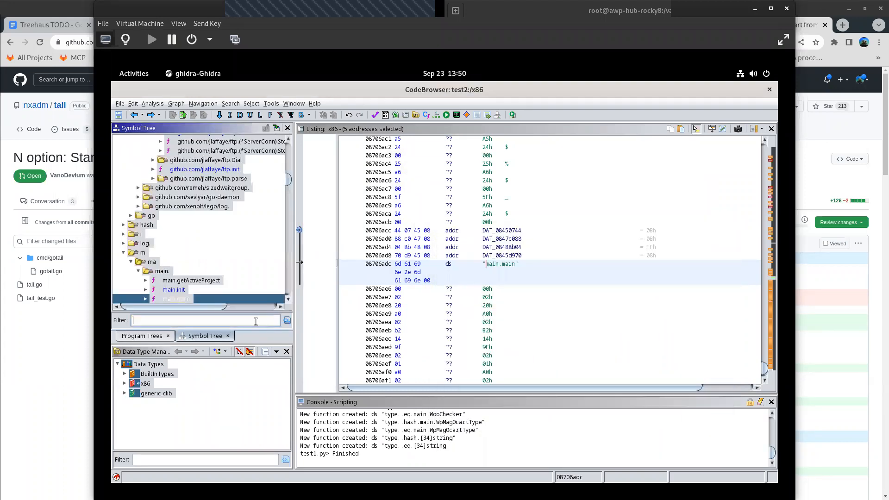
- Widen the symbol tree and expand the _rt0_386 folder at the start of Functions
scroll(260, 251, up, 2)
scroll(261, 251, up, 5)
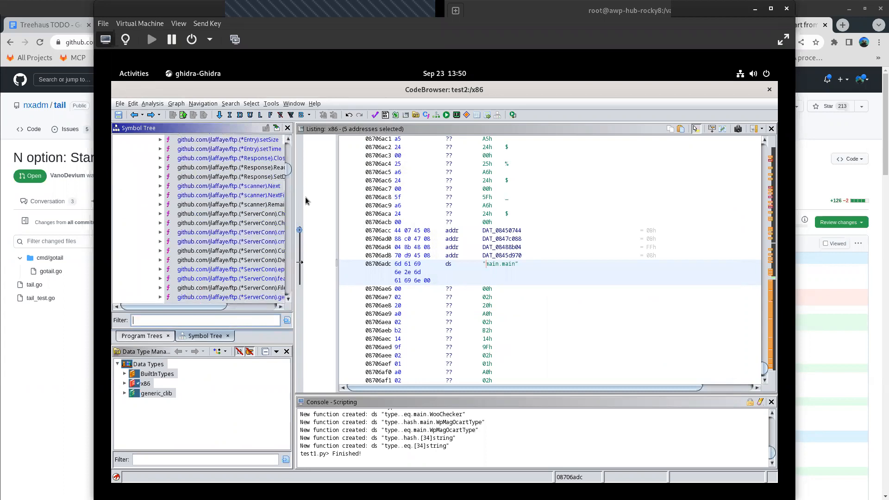
drag(295, 203, 451, 219)
scroll(312, 232, up, 10)
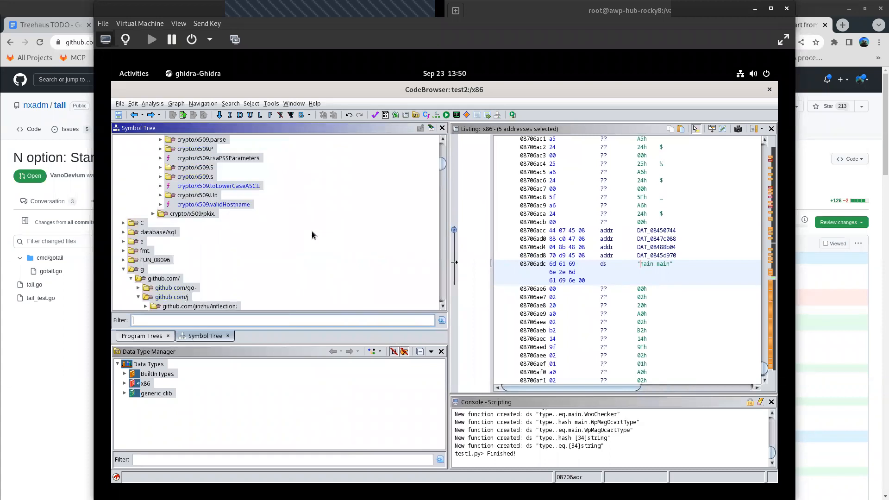
scroll(307, 230, up, 10)
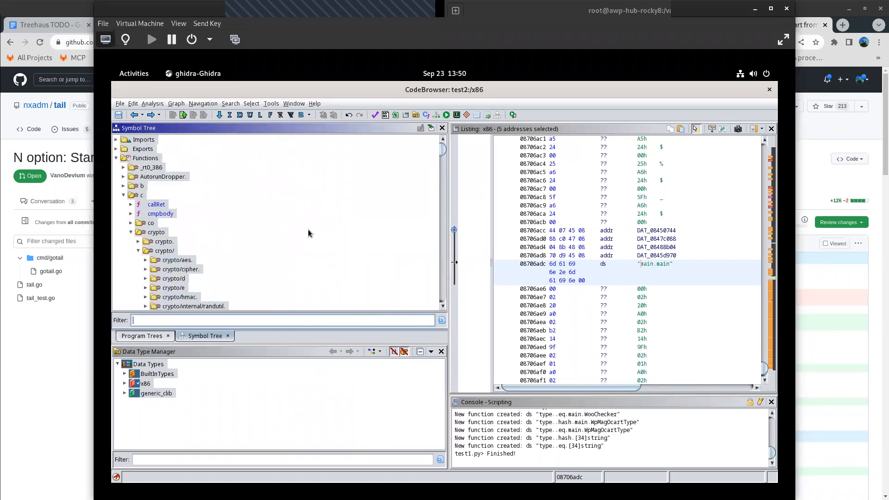
click(126, 168)
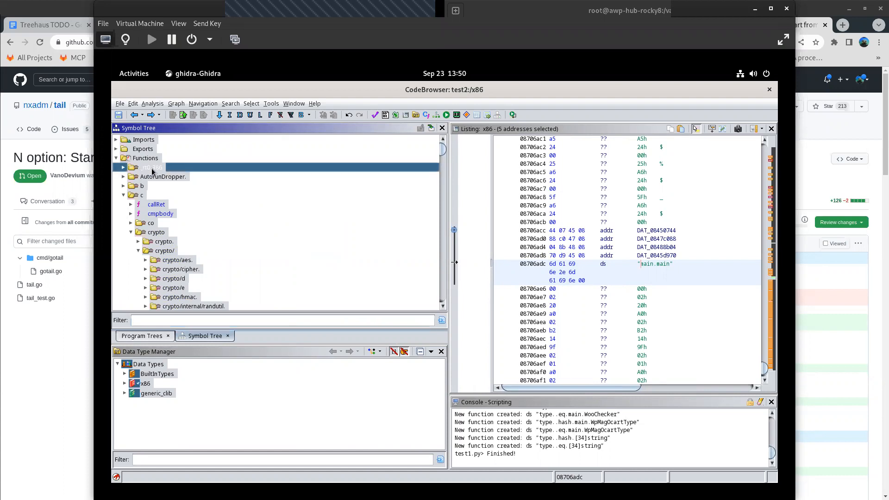
click(123, 168)
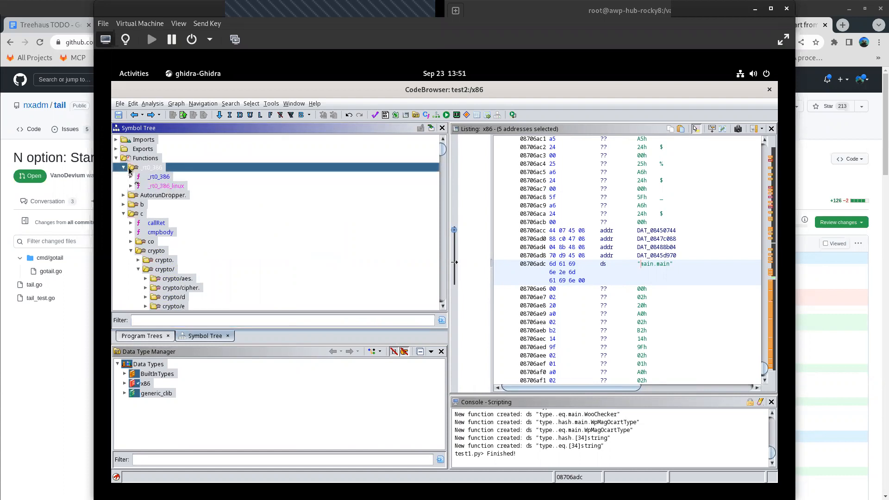
- Inspect the _rt0_386 function and its _rt0_386_linux thunk in the listing, ending on _rt0_386
click(162, 178)
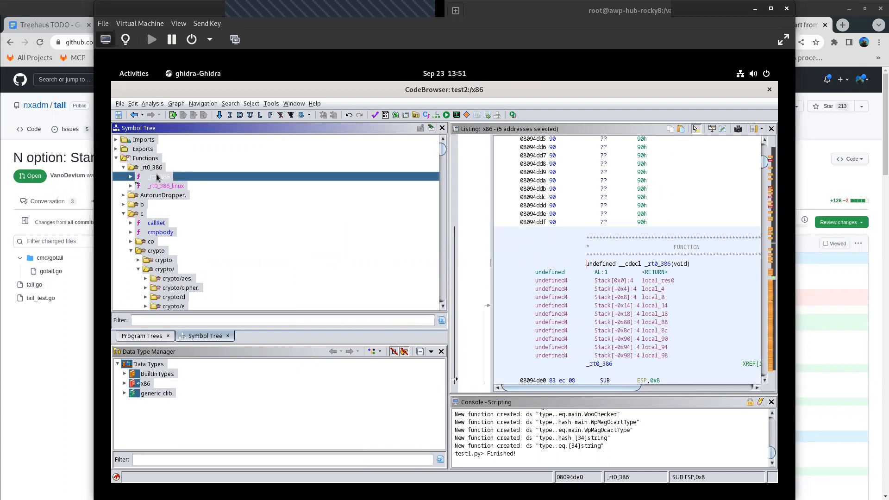
drag(451, 279, 313, 267)
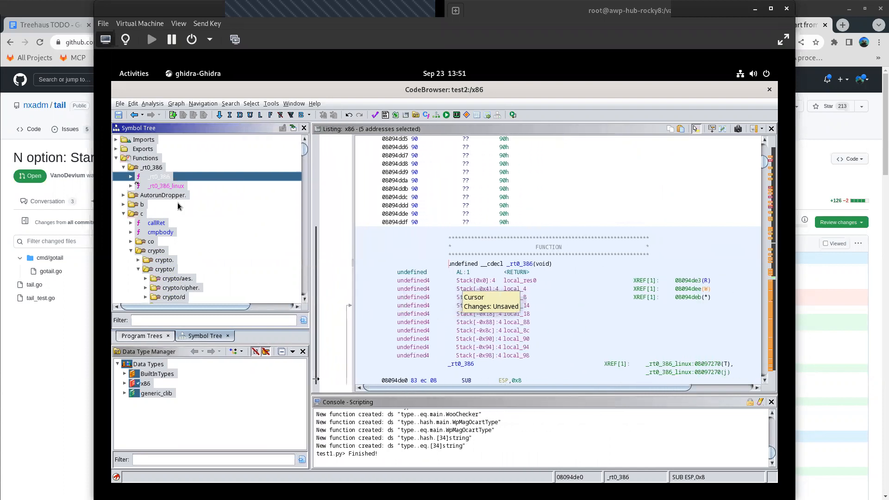
double_click(165, 178)
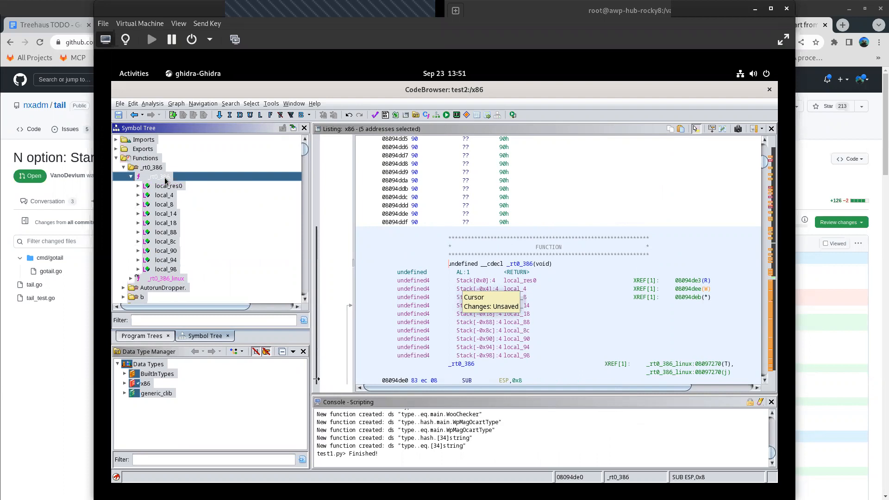
click(167, 279)
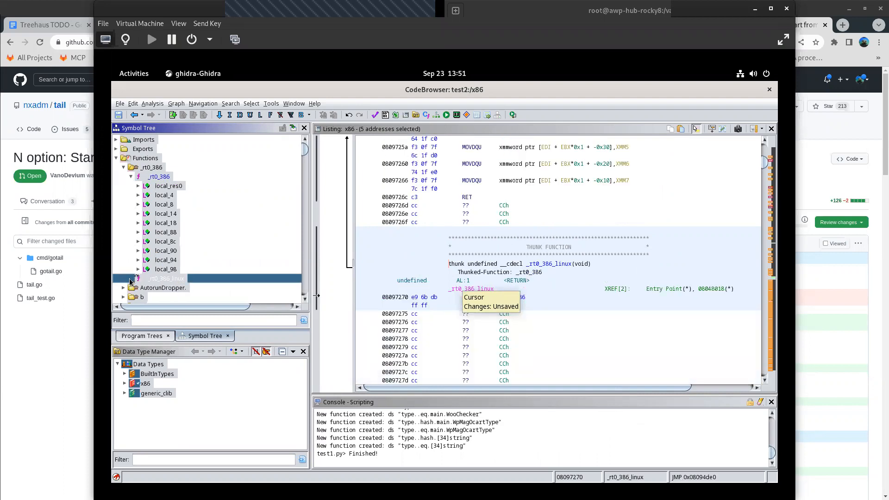
right_click(158, 169)
click(149, 180)
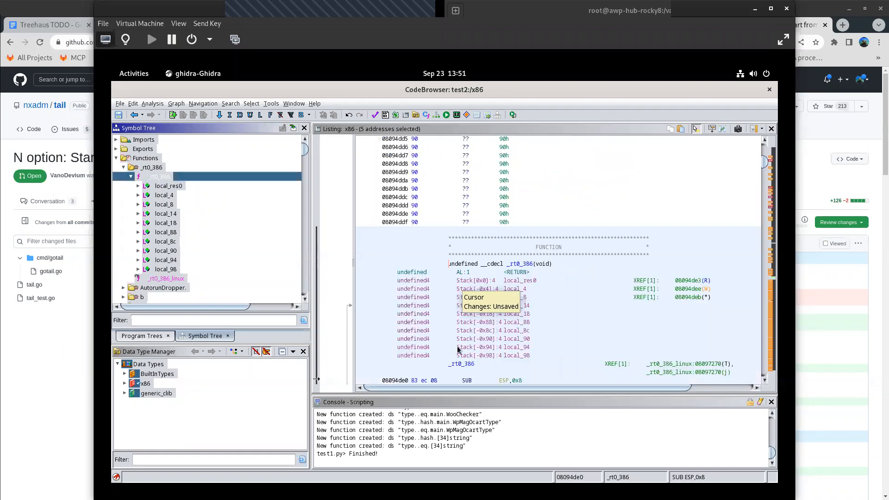
- Close the Script Manager and bring the decompiler window with _rt0_386 in front of the CodeBrowser
drag(439, 91, 430, 228)
click(442, 148)
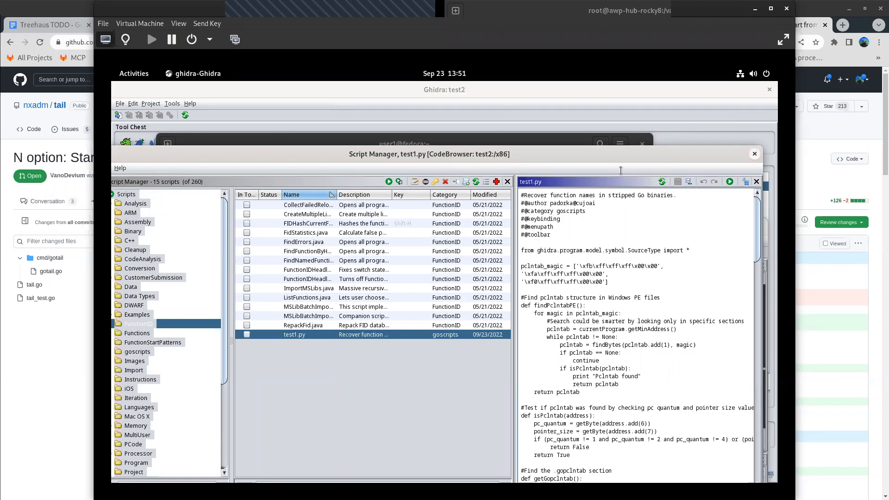
click(755, 154)
drag(583, 231, 595, 116)
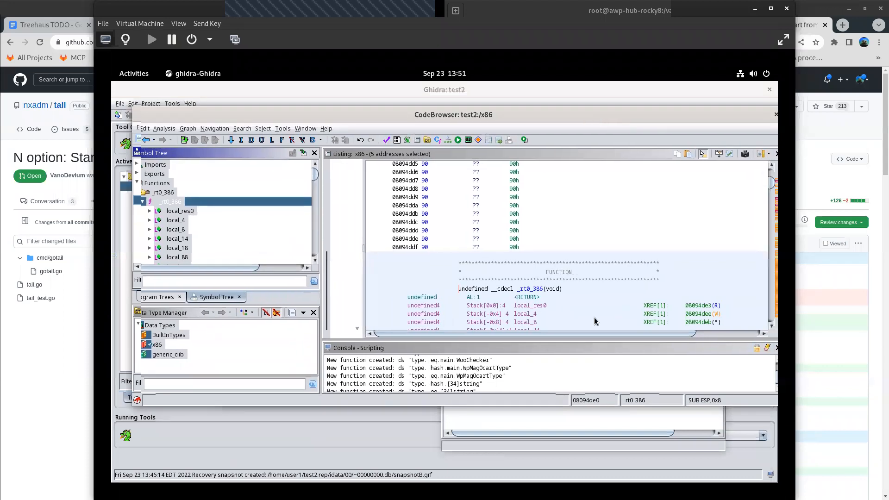
click(537, 419)
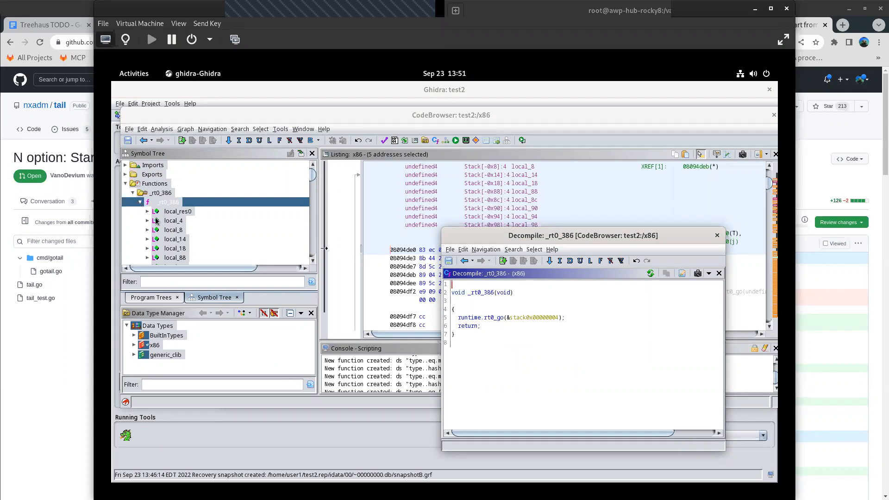
- Collapse the local variables listed under the _rt0_386 function in the symbol tree
scroll(156, 221, down, 5)
scroll(156, 211, up, 5)
click(140, 203)
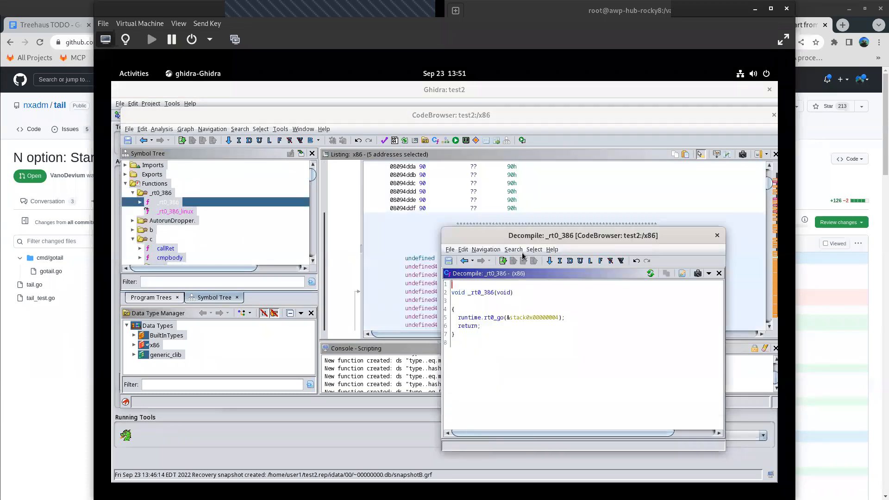
- Move the decompiler window off the symbol tree side, keep it always on top and make it taller
drag(586, 245, 622, 174)
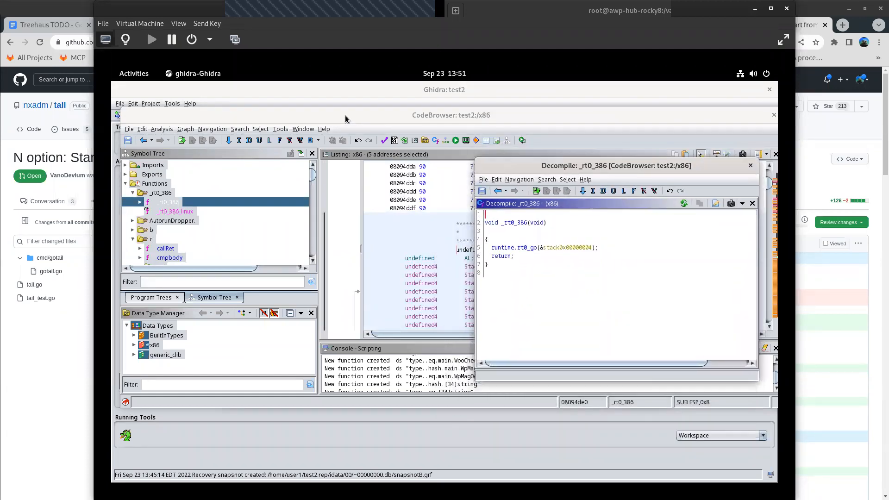
right_click(573, 165)
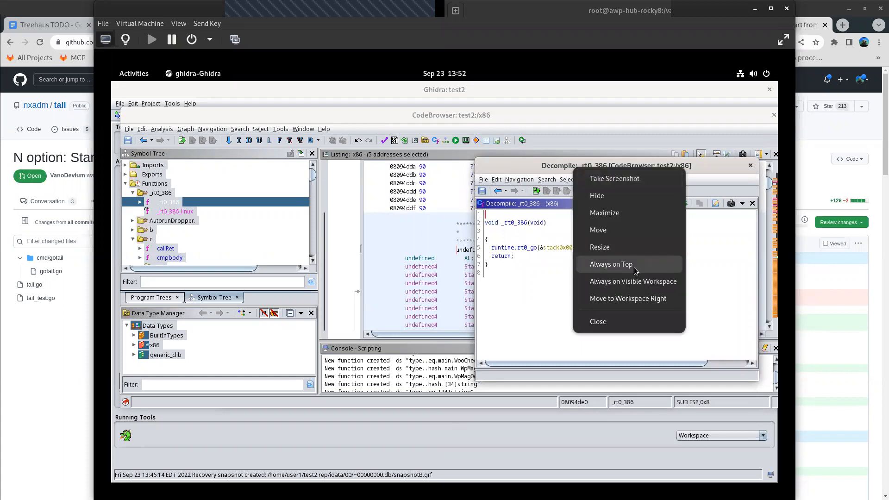
click(636, 265)
drag(593, 381, 591, 469)
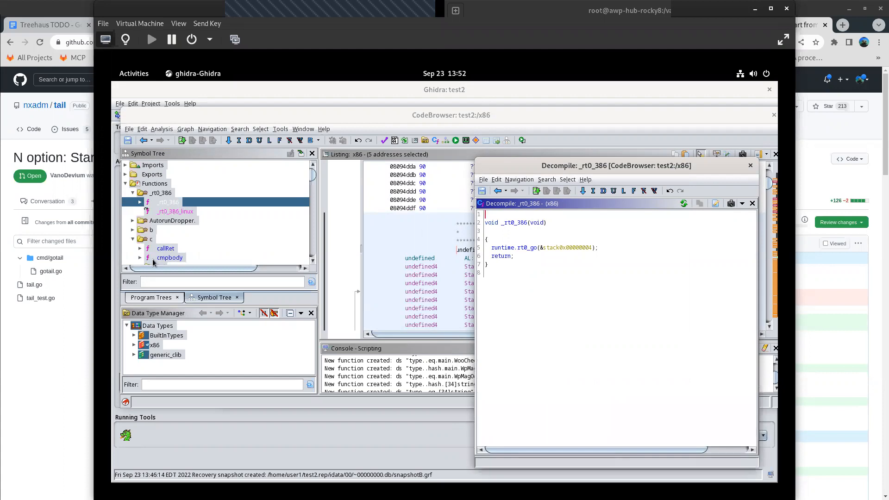
- Compare the decompiled _rt0_386_linux and _rt0_386 functions, then go through the variables local_res0, local_4 and local_8 of _rt0_386
click(168, 212)
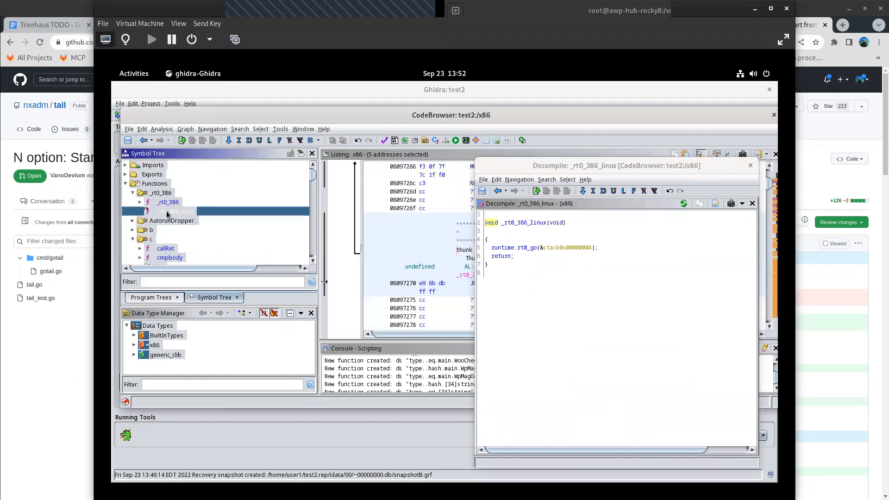
double_click(168, 204)
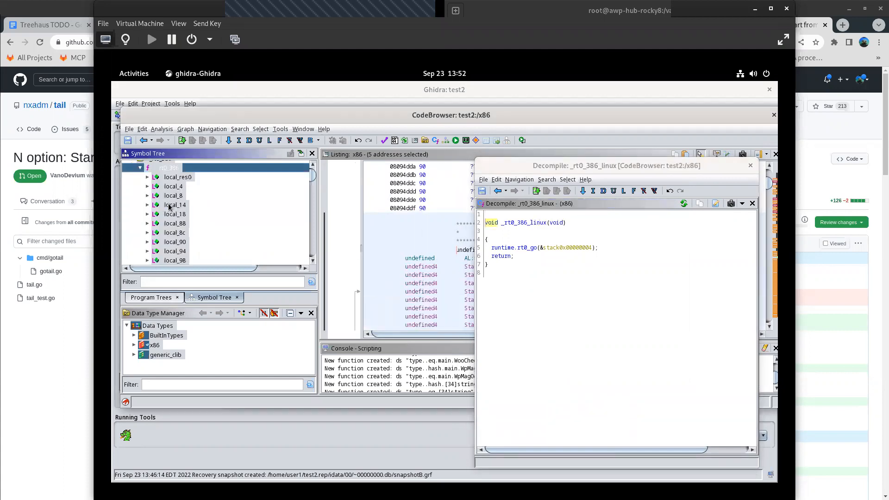
click(178, 180)
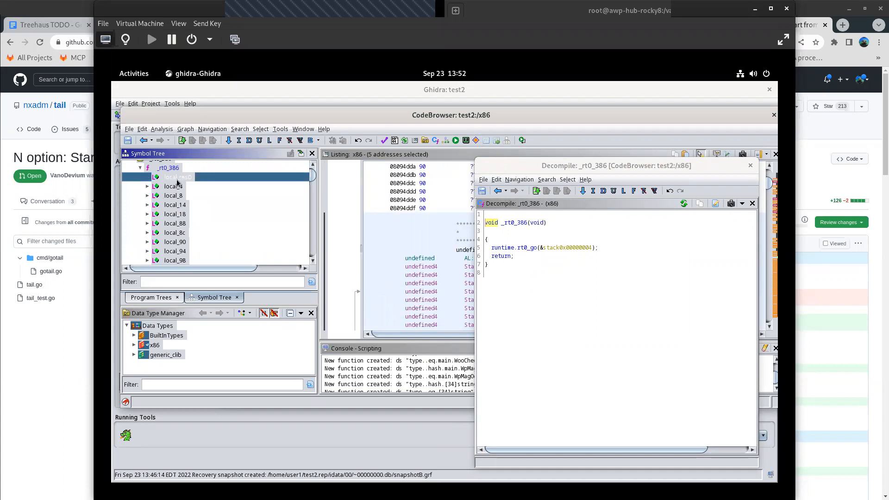
click(174, 188)
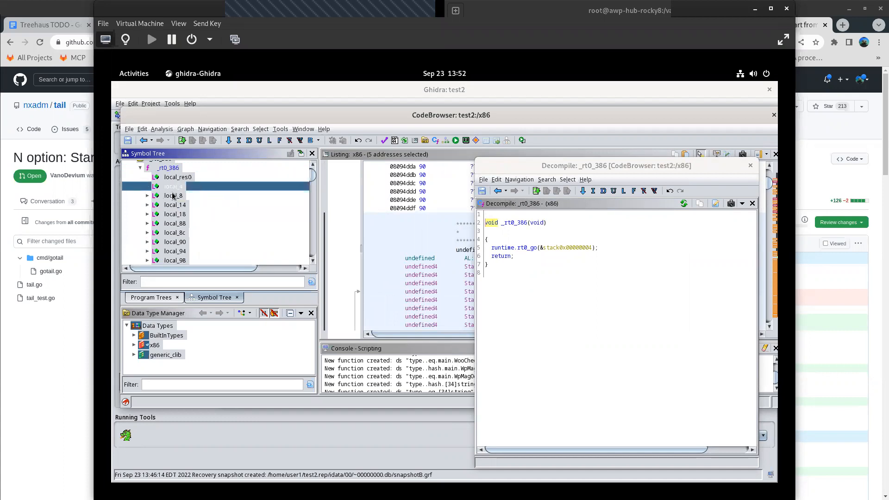
click(173, 196)
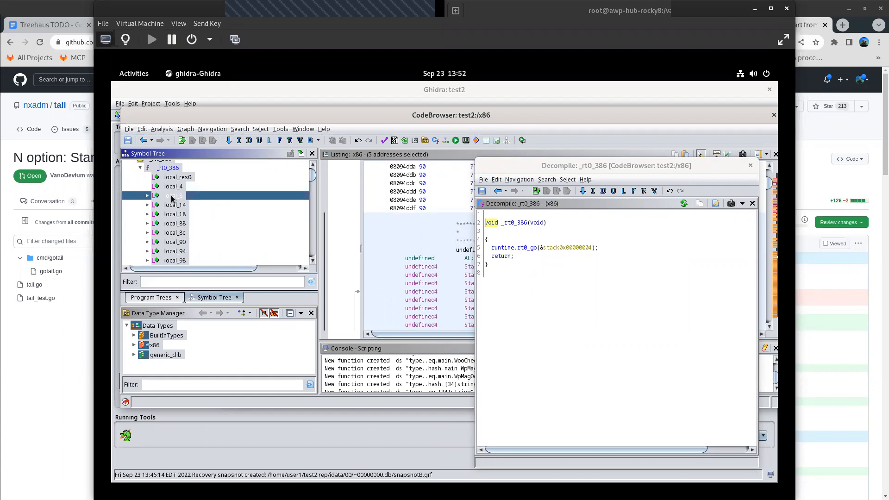
- Make a listing selection from the local_8 variable of _rt0_386 and clear it again
right_click(171, 199)
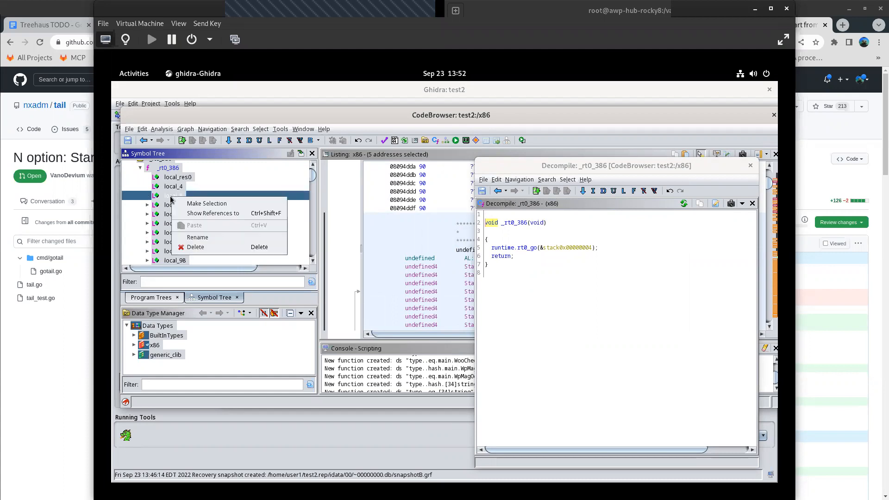
click(203, 204)
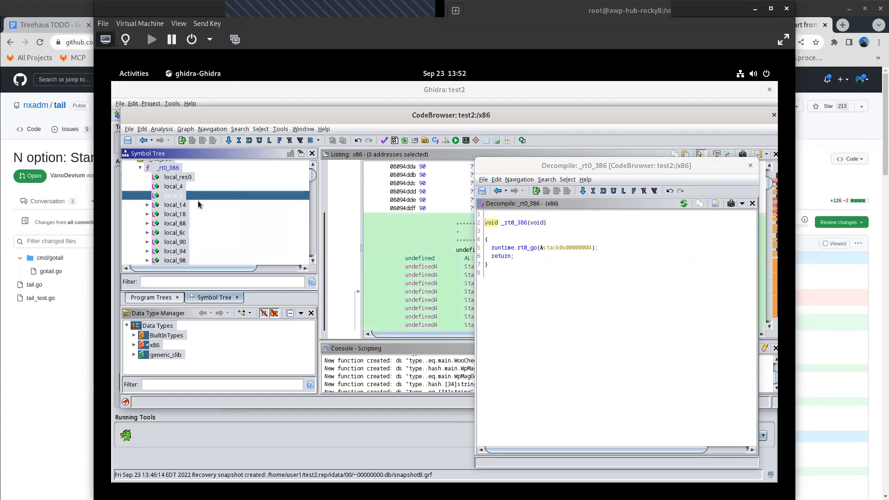
click(419, 292)
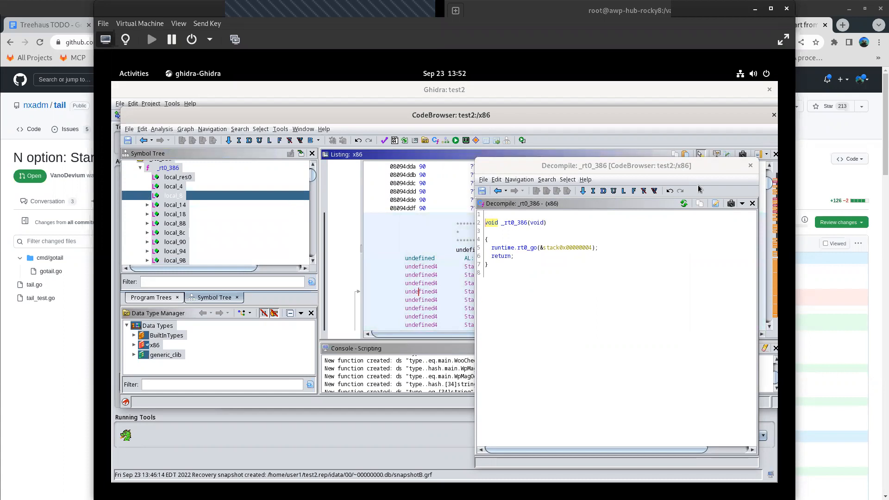
- Close the decompiler window and maximize the CodeBrowser
click(751, 165)
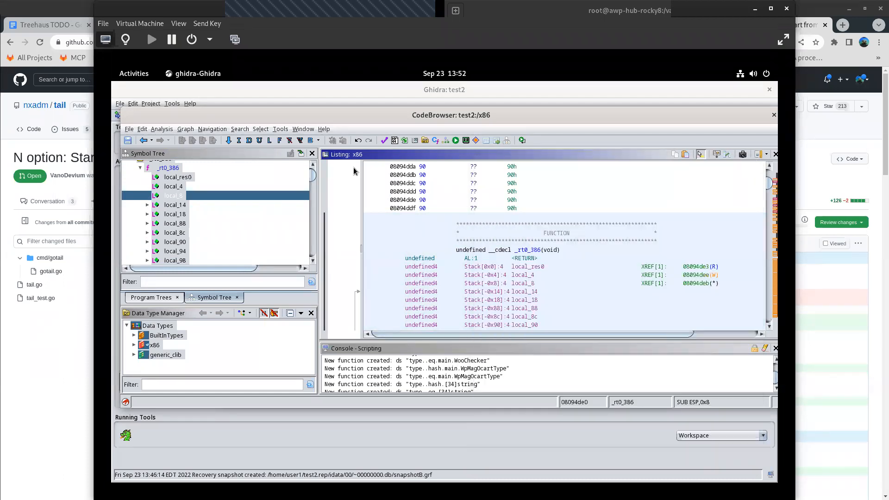
click(297, 130)
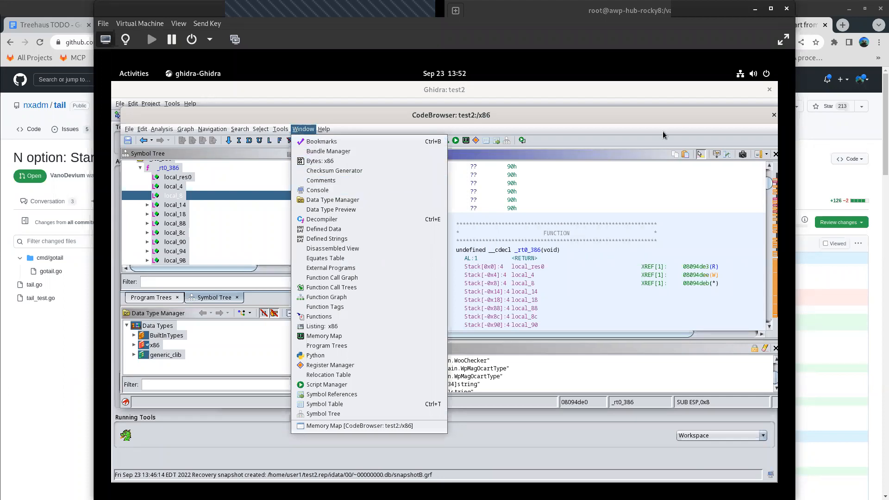
drag(625, 110, 622, 105)
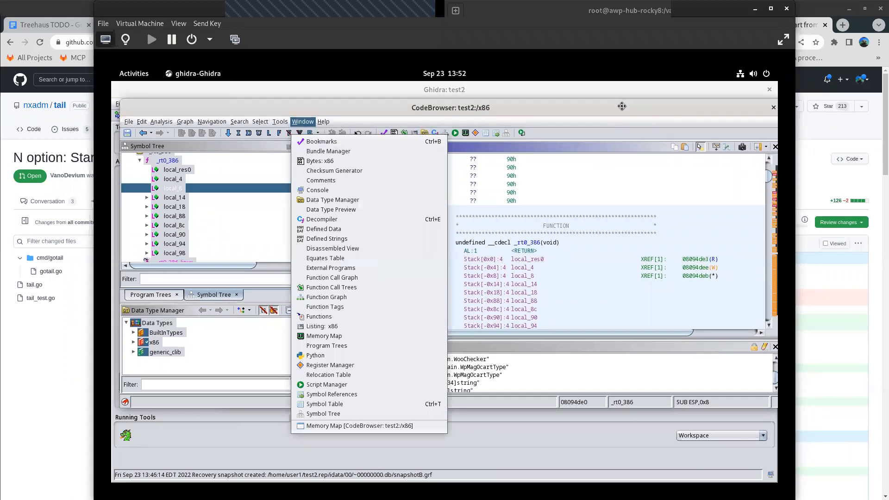
double_click(621, 105)
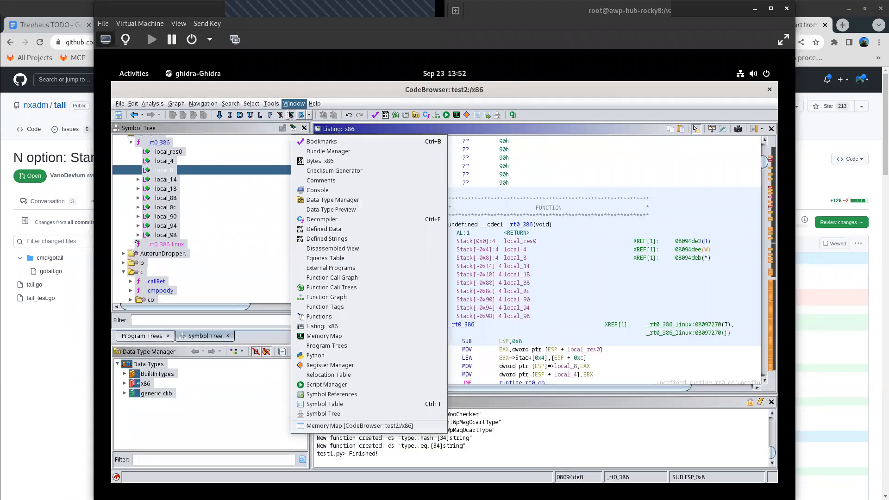
mouse_move(186, 106)
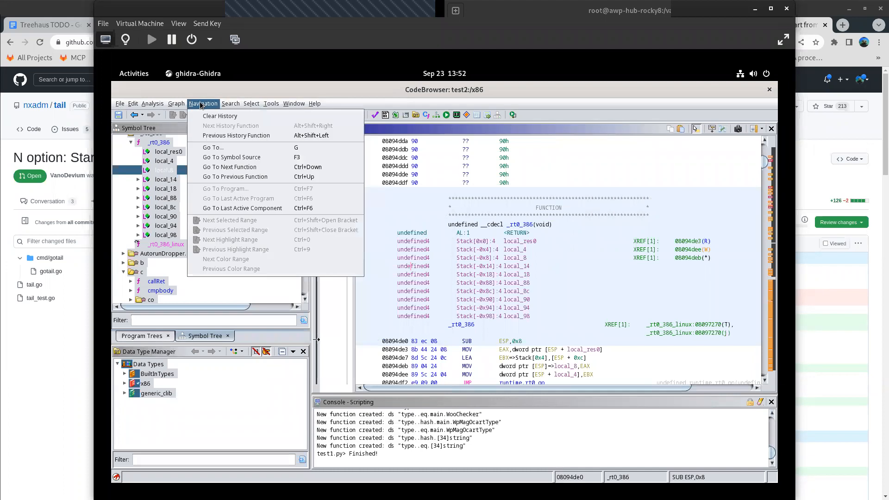
click(496, 407)
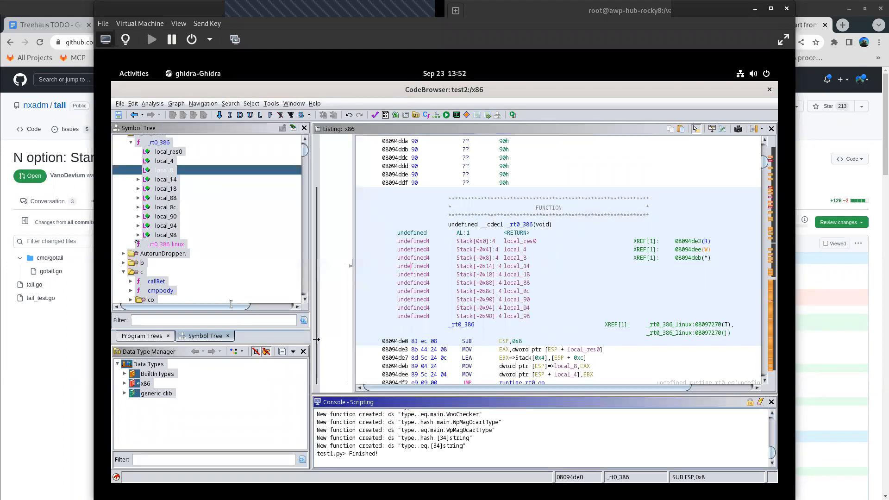
right_click(469, 285)
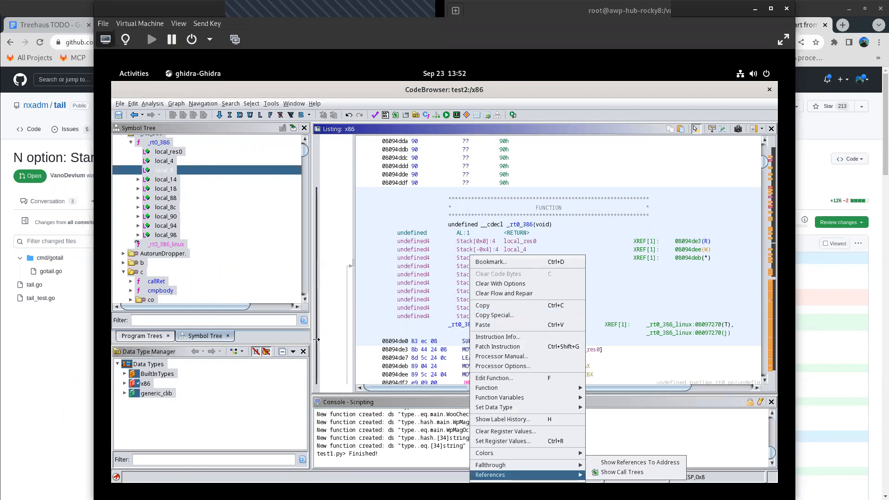
click(413, 402)
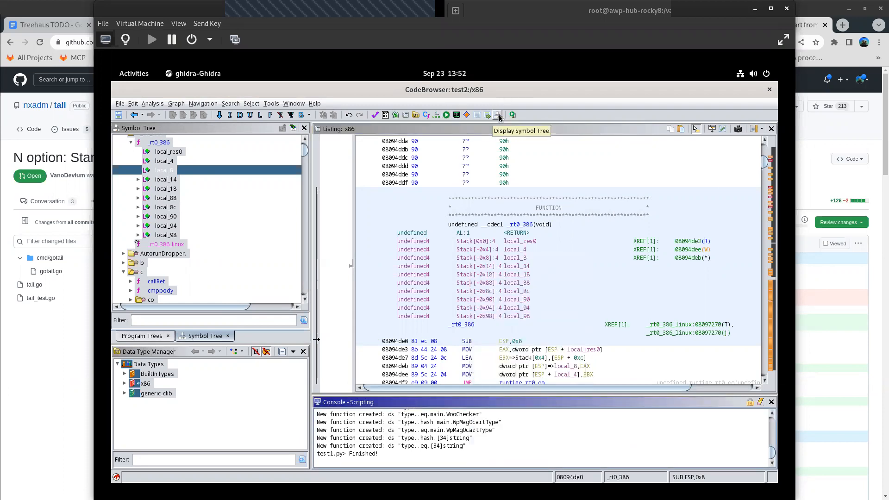
click(292, 104)
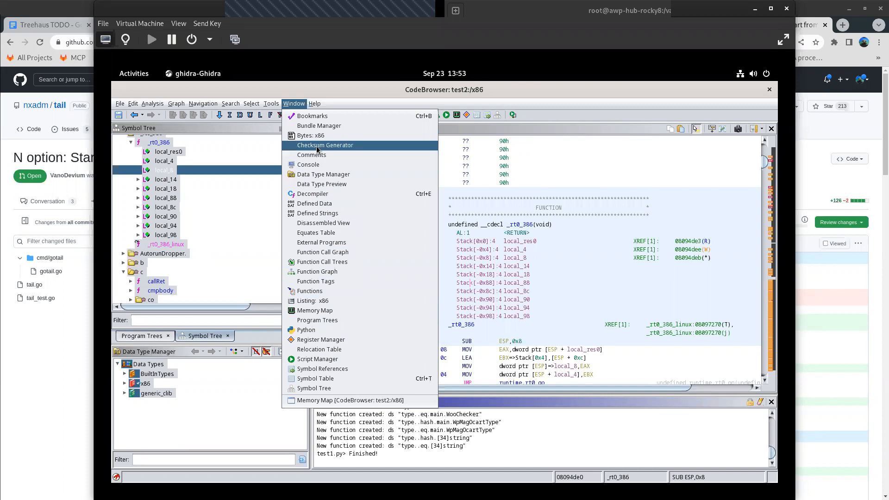
click(511, 462)
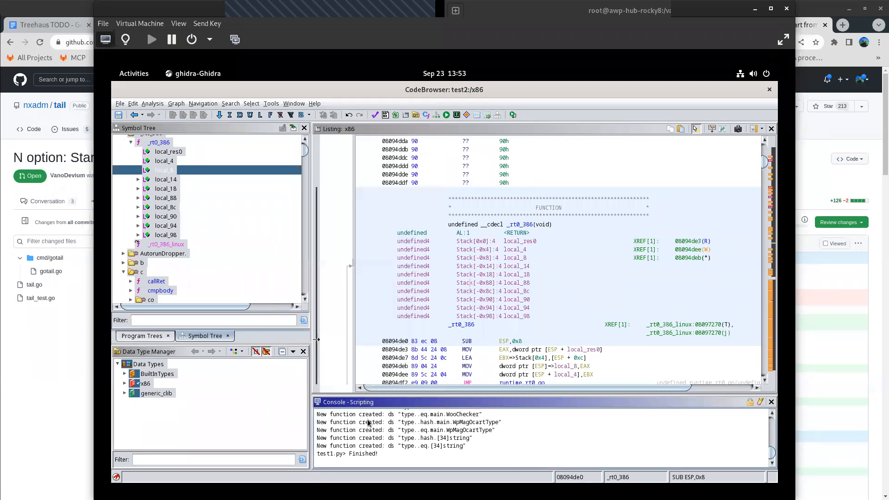
drag(475, 449, 343, 445)
triple_click(326, 458)
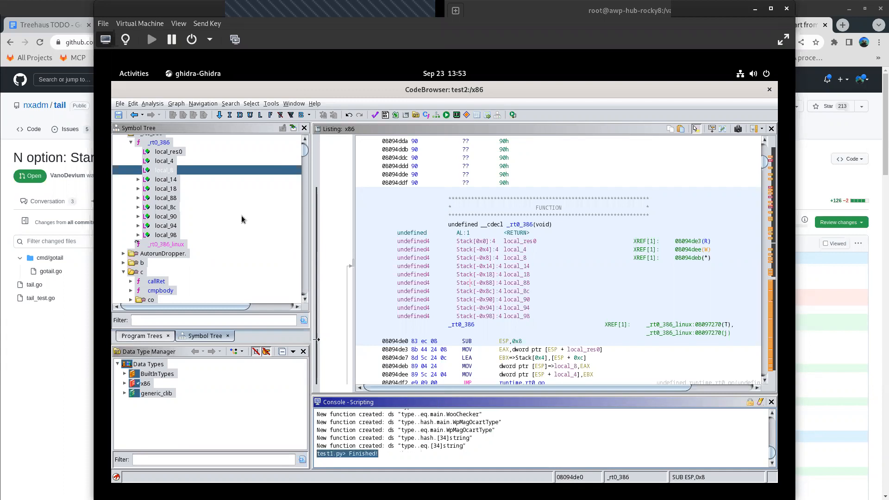
- Make a listing selection from the local_98 variable of _rt0_386 and clear it again
click(149, 255)
click(167, 236)
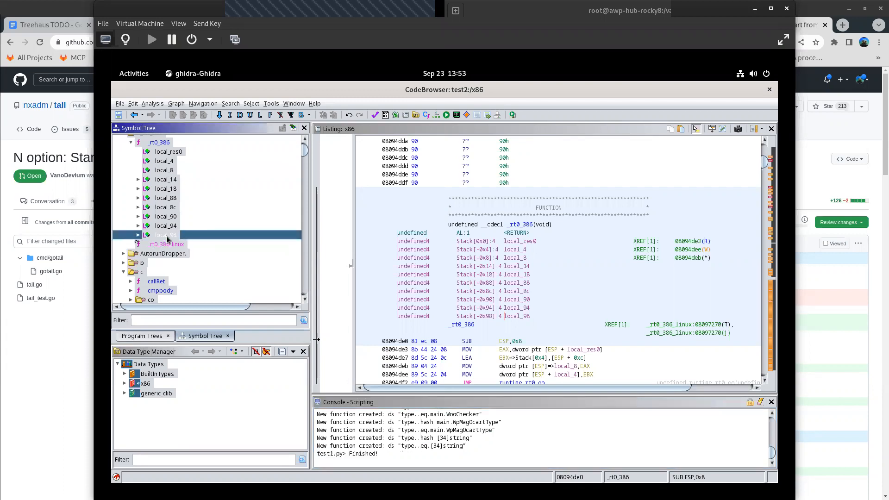
right_click(167, 238)
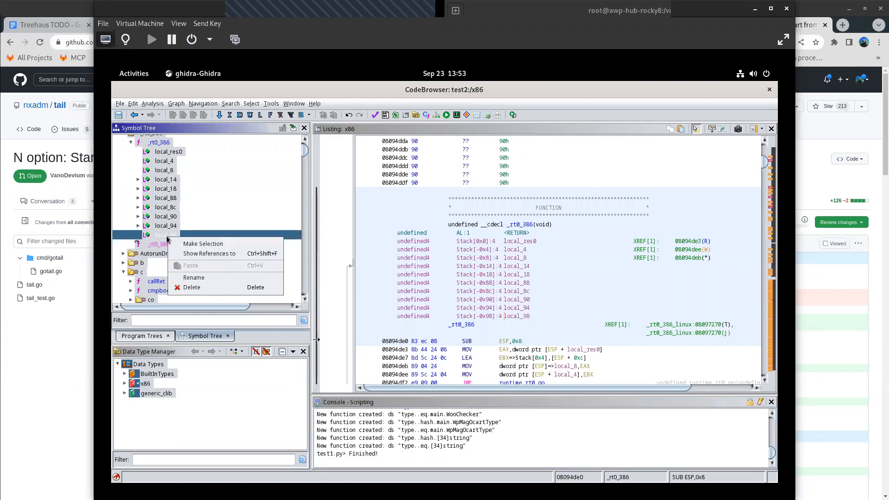
click(193, 244)
right_click(565, 236)
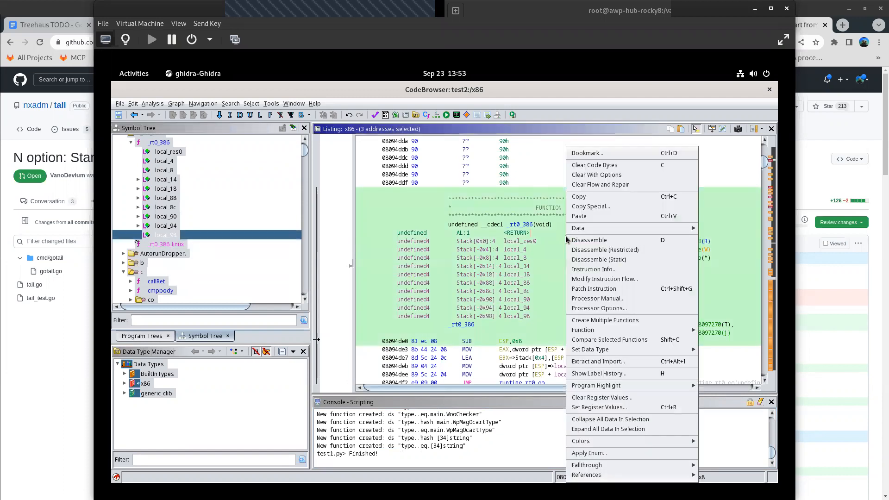
click(473, 246)
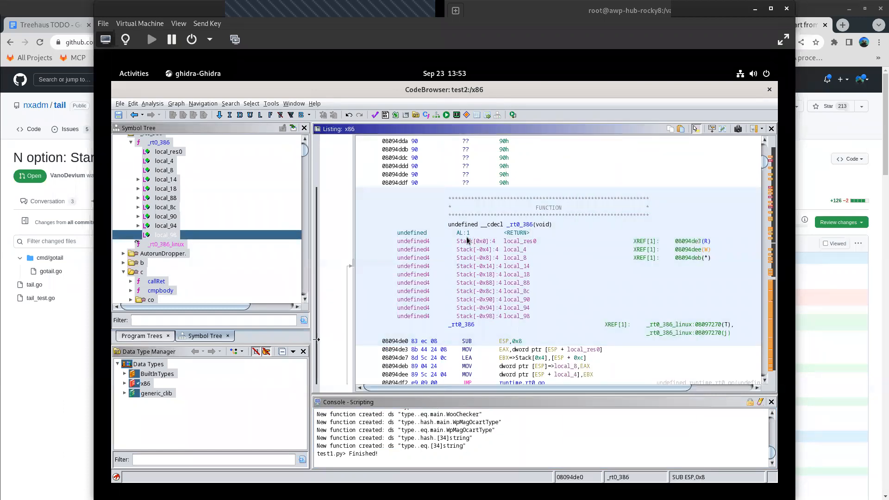
- Examine the _rt0_386_linux thunk in the listing and continue down to the runtime.exit function
click(170, 244)
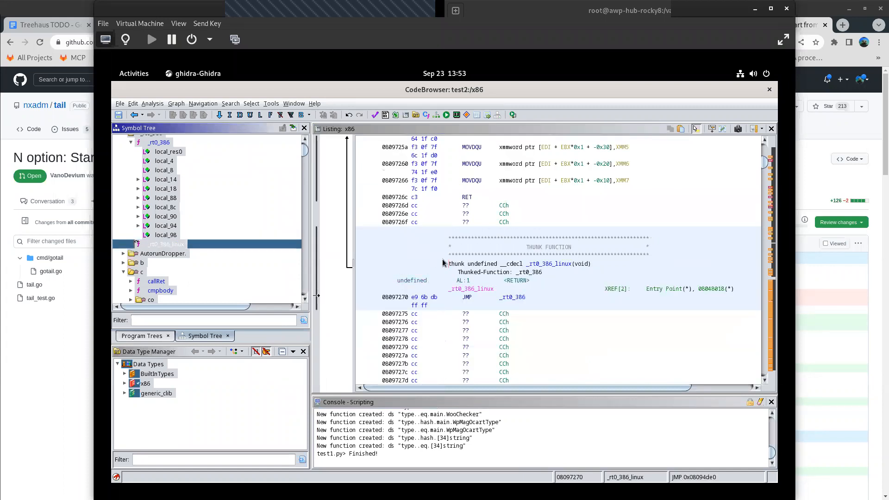
right_click(443, 263)
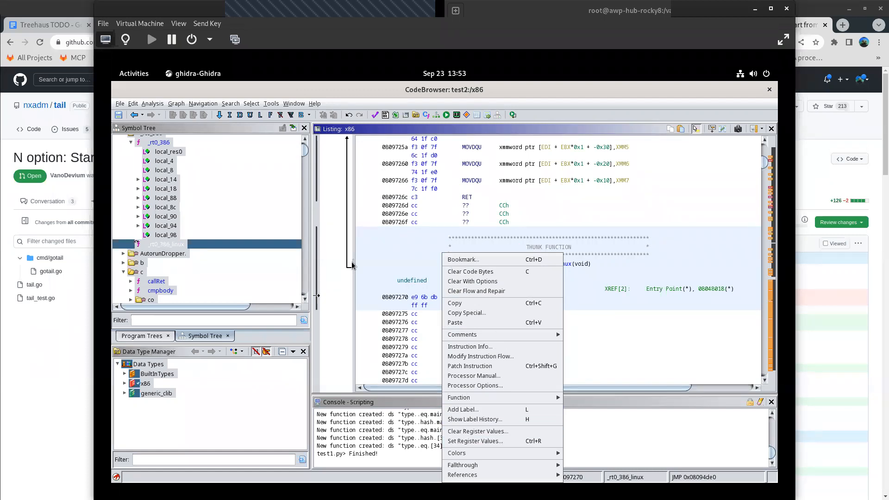
click(177, 104)
mouse_move(200, 105)
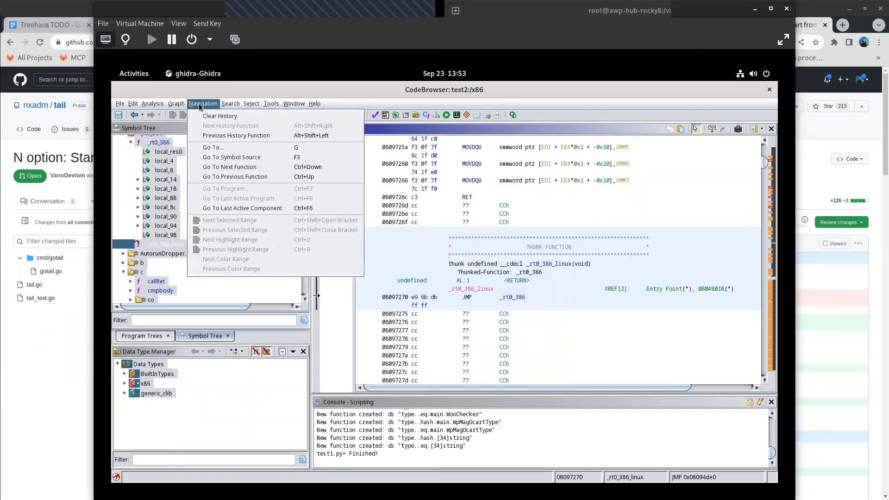
mouse_move(231, 107)
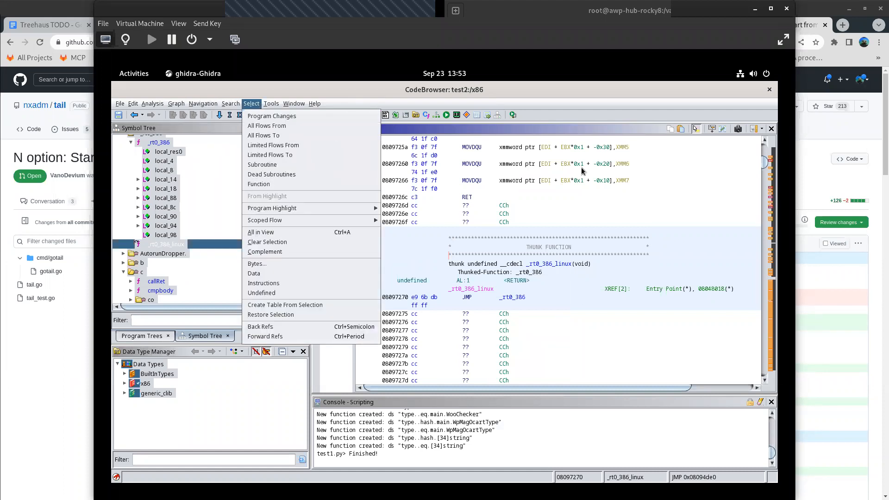
click(765, 199)
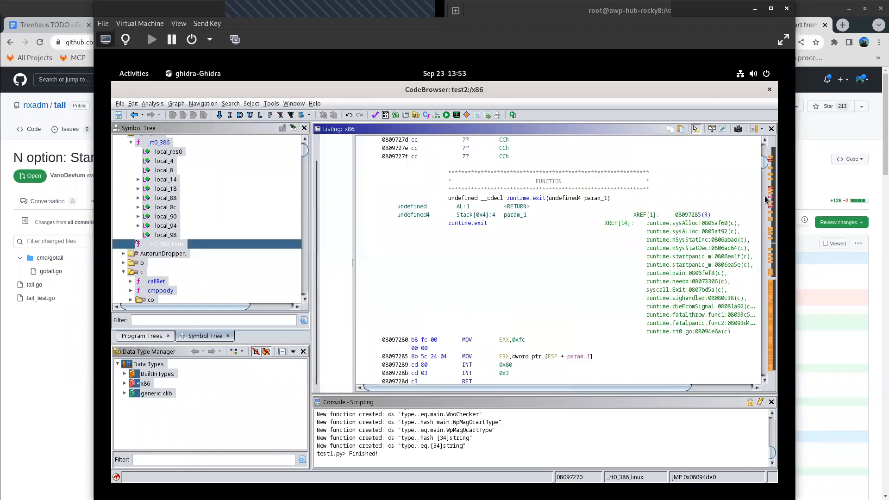
- Review the program's comments in the Comments window and close it
click(294, 102)
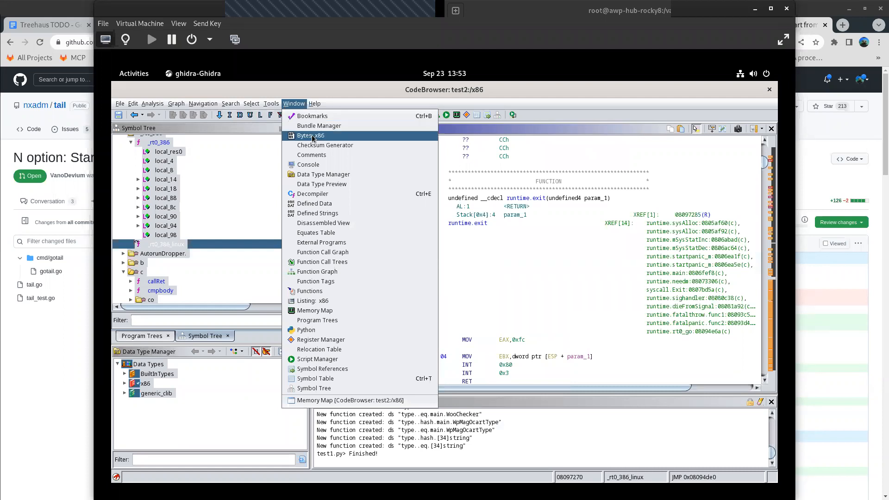
click(311, 154)
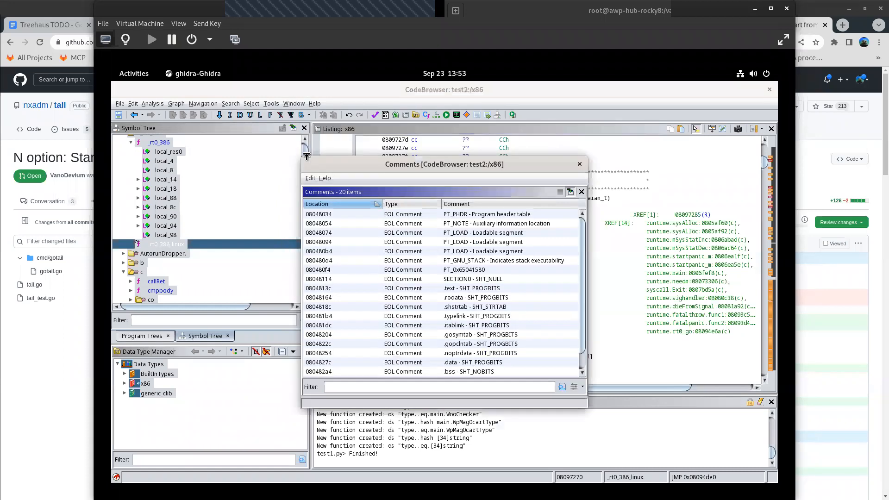
click(580, 165)
- Open the Decompiler window for the _rt0_386_linux function
click(297, 104)
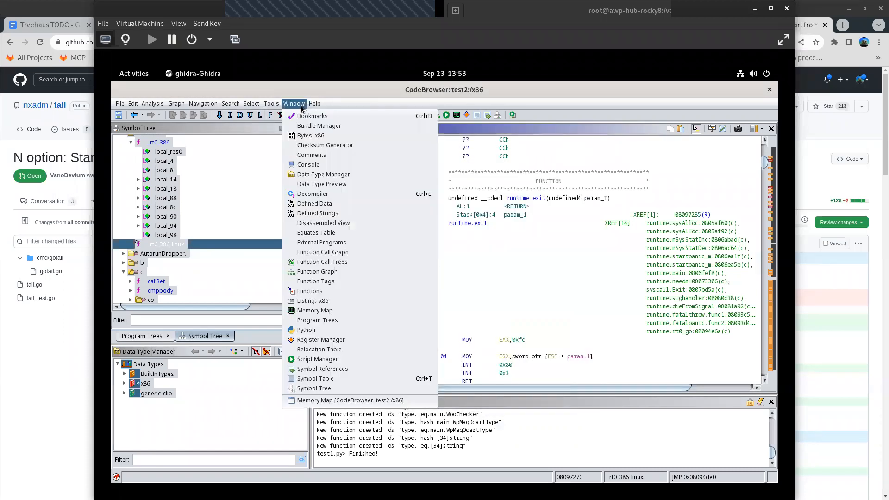
click(313, 134)
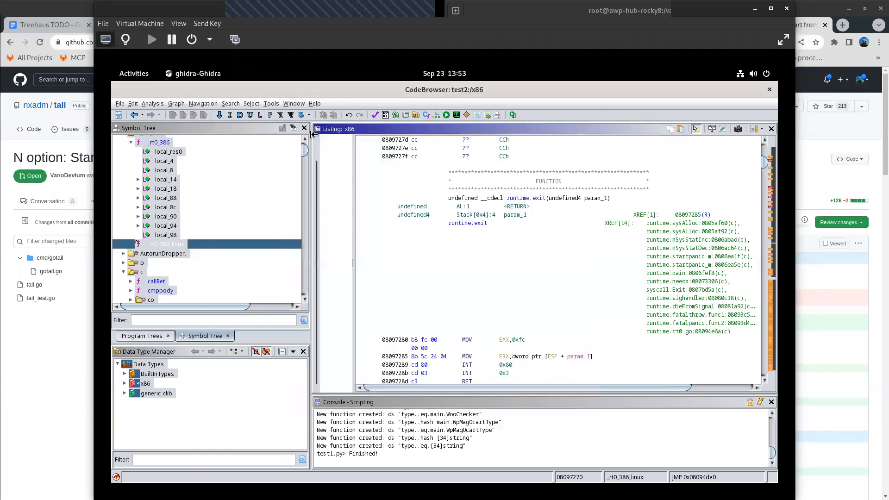
click(771, 130)
click(294, 104)
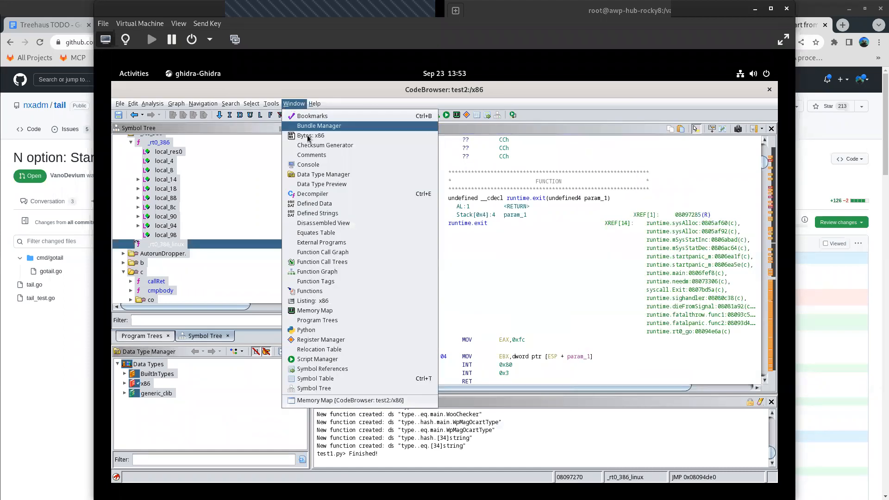
click(311, 194)
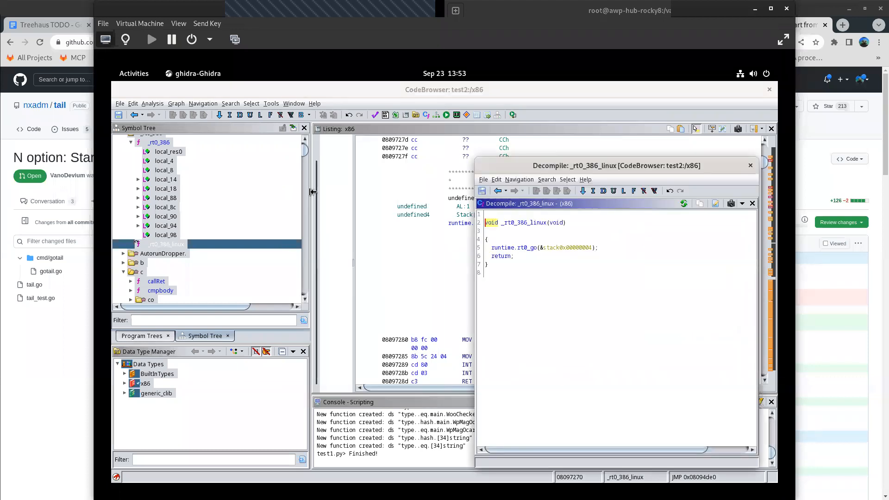
- Go to _rt0_386 through its local_90 variable, restore the CodeBrowser from maximized, and move it beside the decompiler window
click(166, 217)
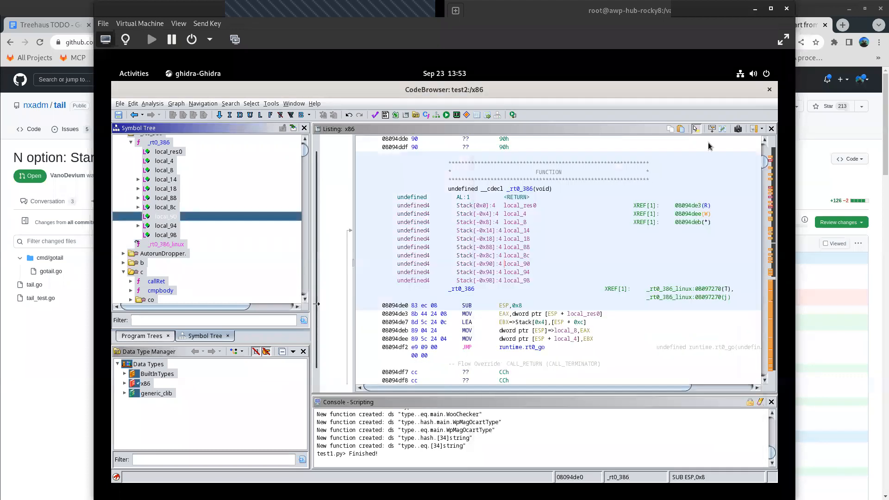
double_click(652, 90)
drag(479, 129, 423, 177)
click(650, 167)
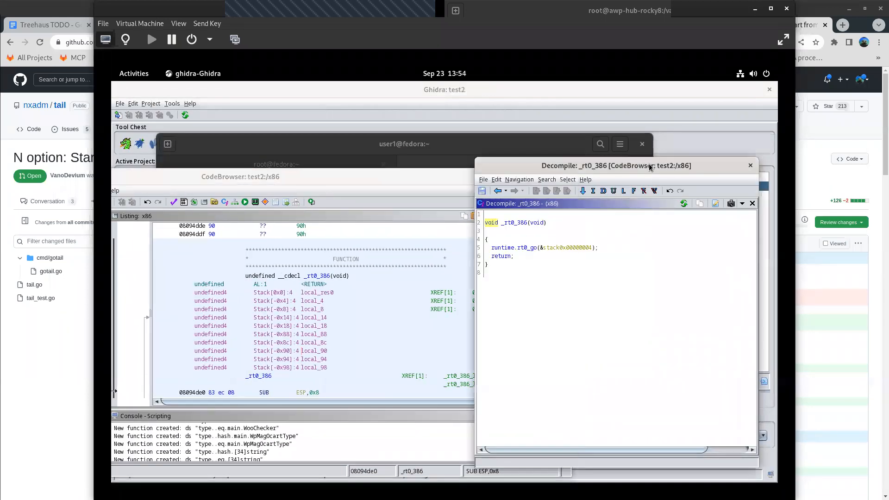
- Navigate back to _rt0_386_linux and move the CodeBrowser window so its Symbol Tree is accessible
click(497, 191)
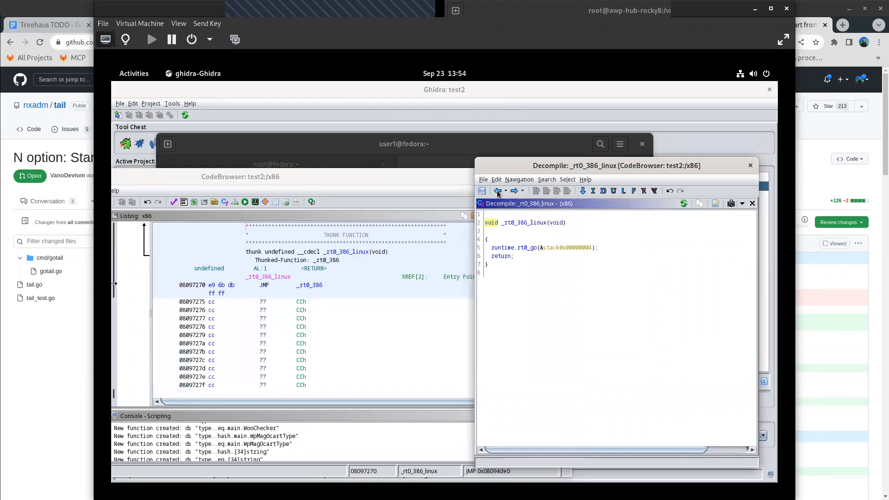
click(498, 192)
drag(319, 175, 473, 95)
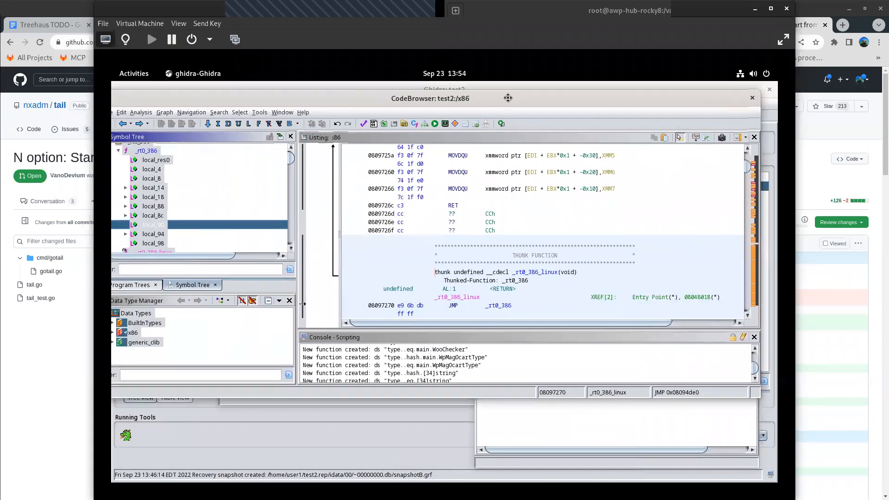
- Collapse the _rt0_386 function in the Symbol Tree and expand the AutorunDropper. namespace, with the whole CodeBrowser in view
click(121, 154)
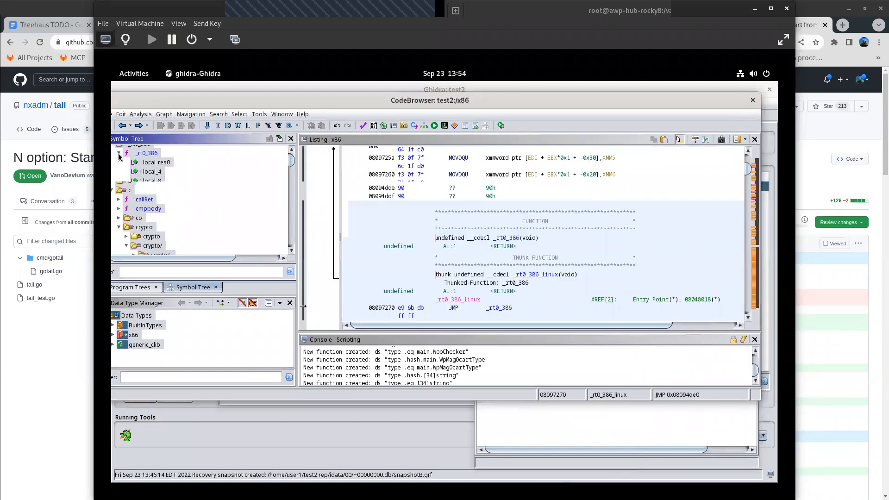
mouse_move(259, 98)
mouse_down()
mouse_move(301, 93)
mouse_move(272, 93)
mouse_up()
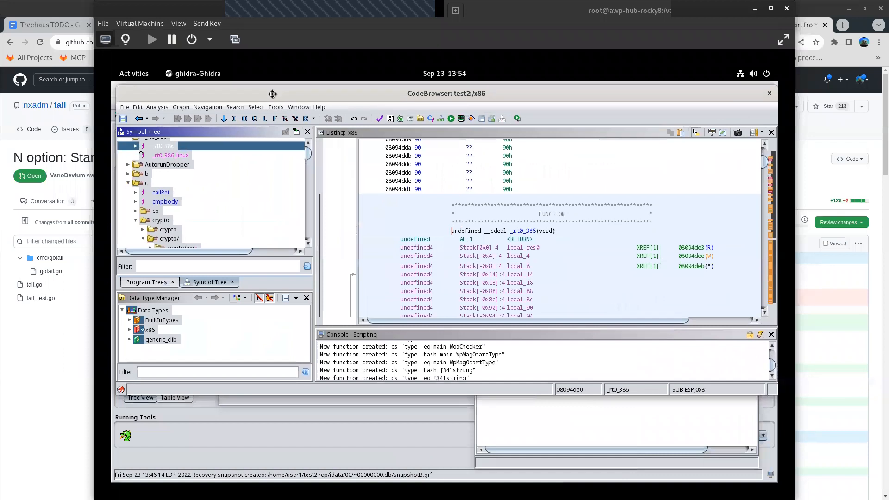
click(128, 165)
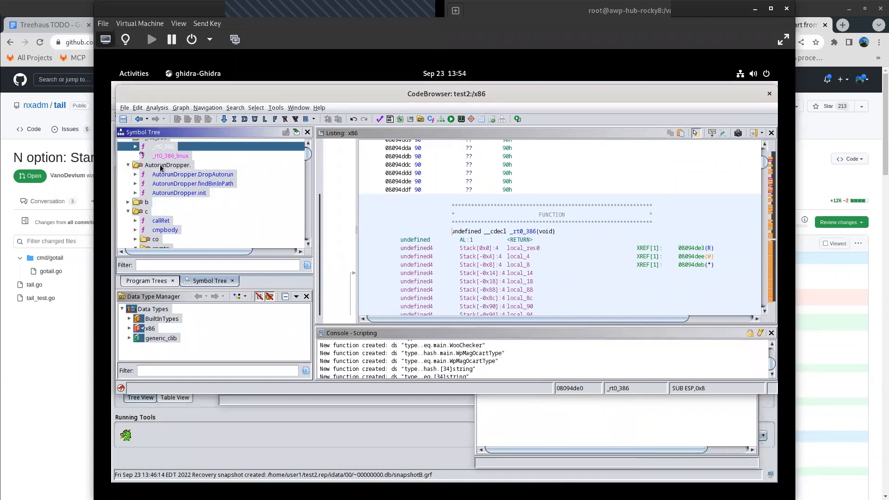
- Open the AutorunDropper.DropAutorun function and bring its decompiled code to the front
click(496, 426)
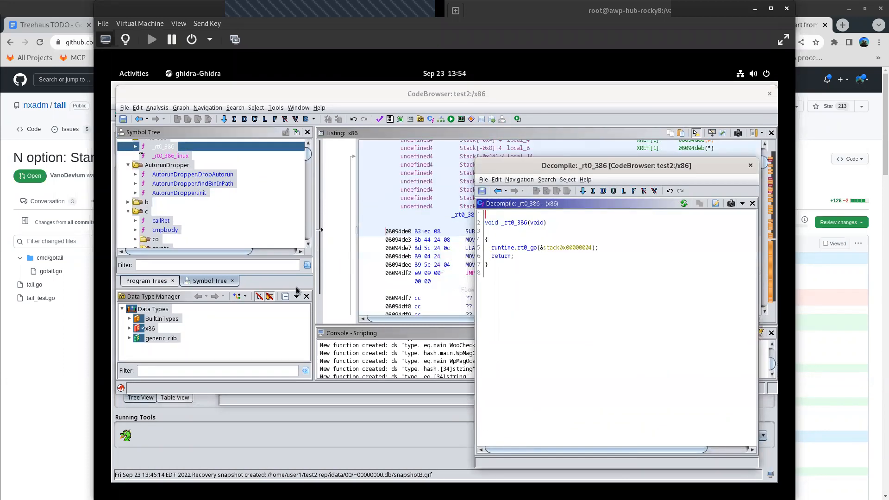
double_click(177, 179)
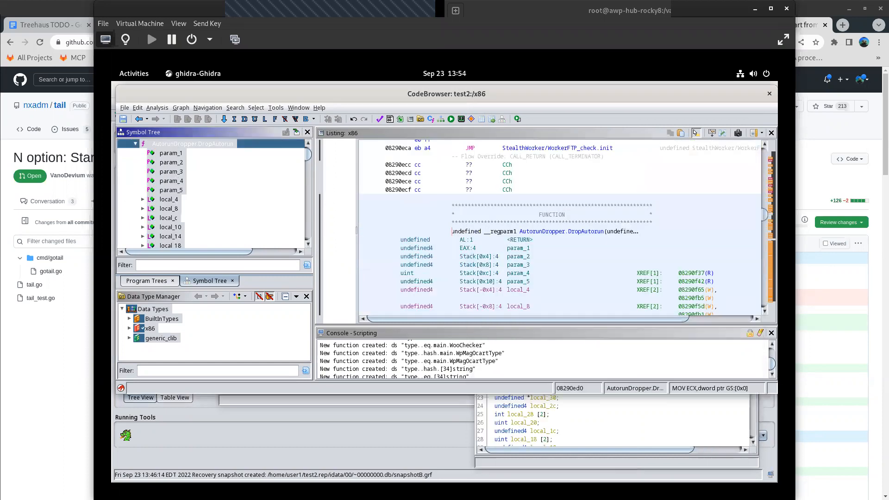
click(577, 463)
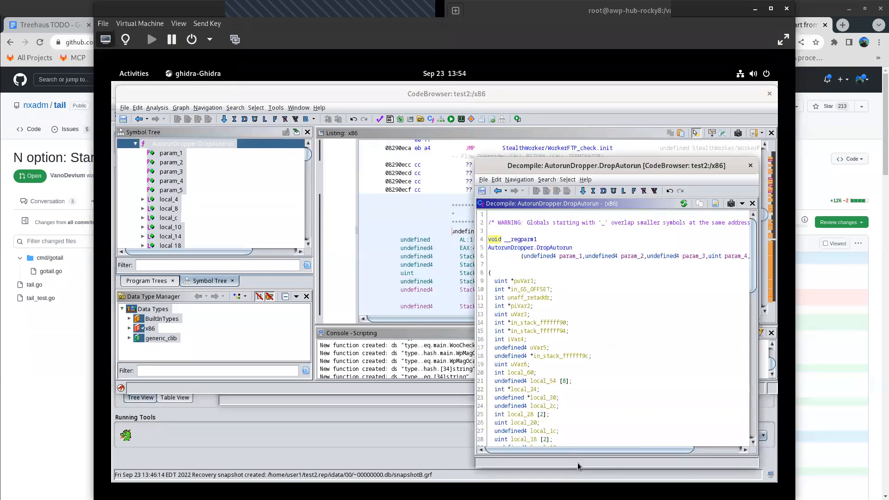
- Move the decompiler window up level with the CodeBrowser and widen it on both sides to fit DropAutorun's long code lines
right_click(623, 168)
click(653, 272)
drag(575, 159, 592, 84)
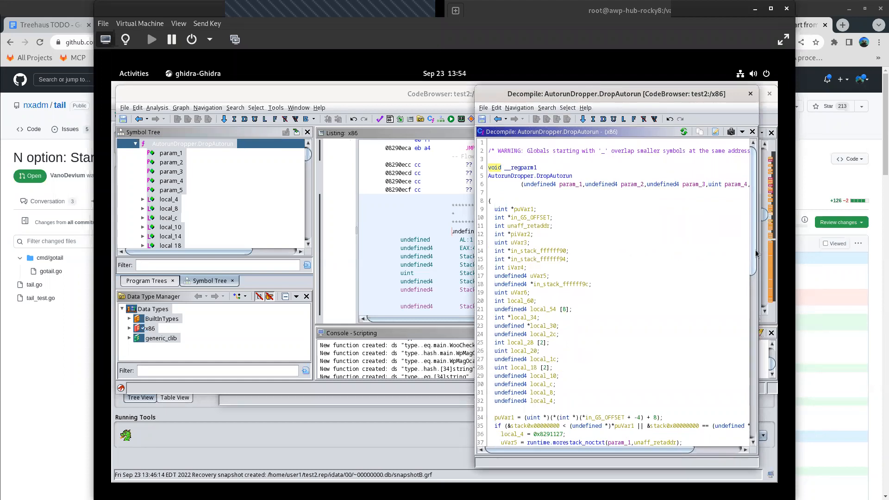
drag(758, 251, 749, 252)
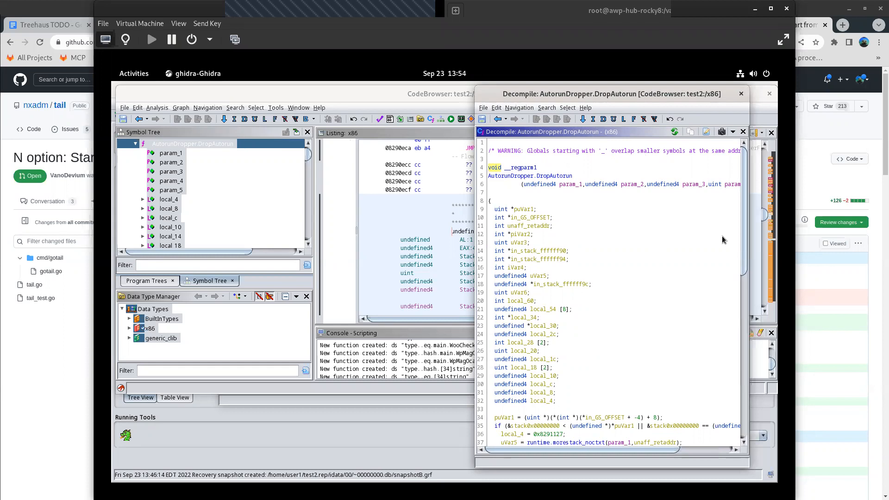
drag(746, 250, 769, 248)
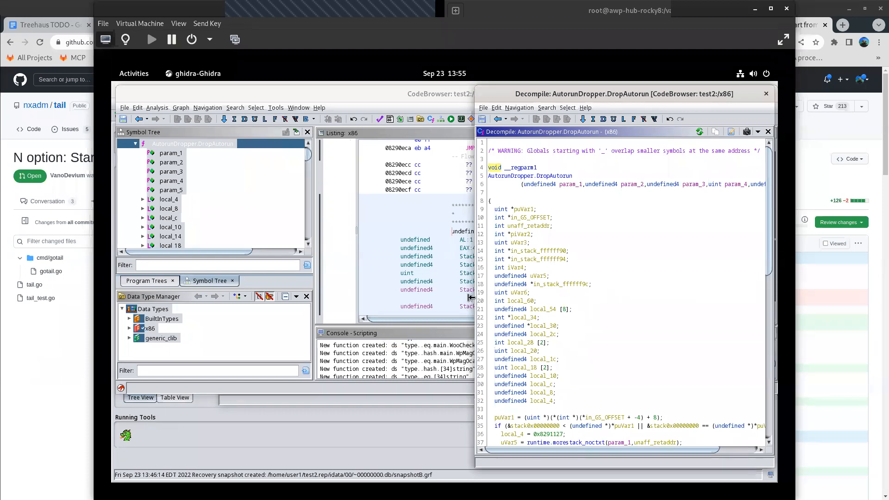
drag(476, 297, 391, 316)
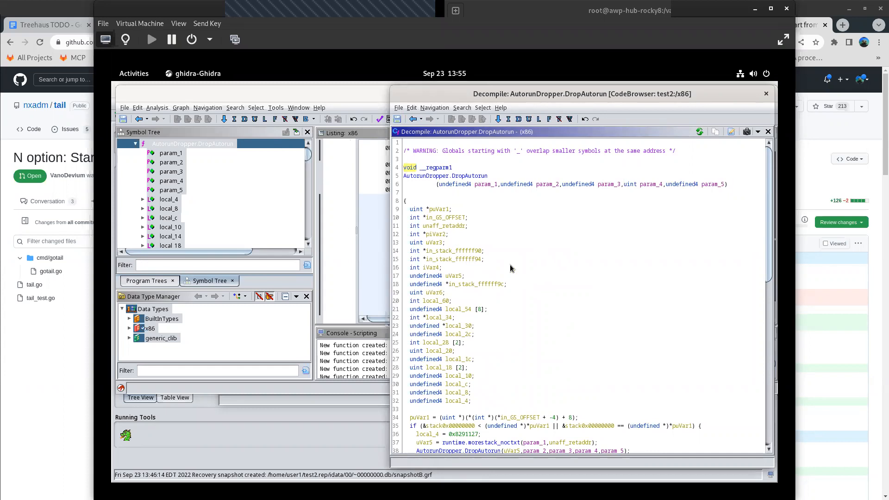
- Skim the decompiled DropAutorun code down to the io/ioutil.WriteFile call and collapse the function in the Symbol Tree
scroll(511, 264, down, 4)
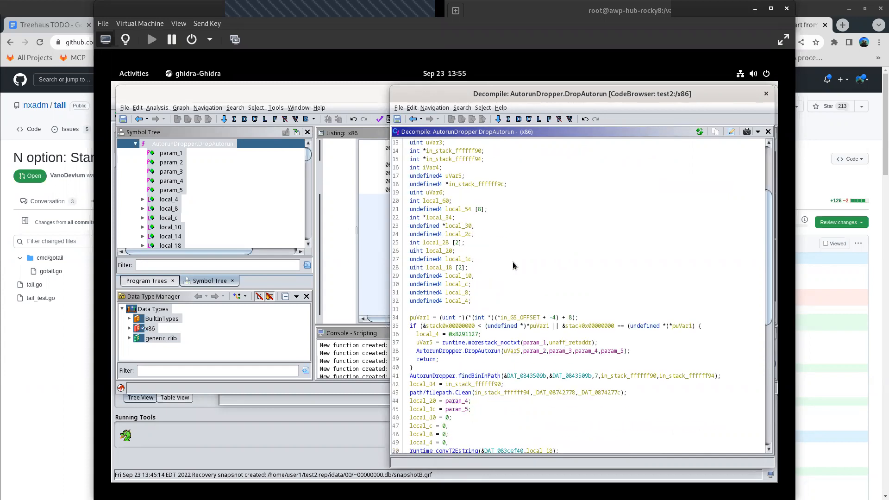
scroll(521, 256, down, 4)
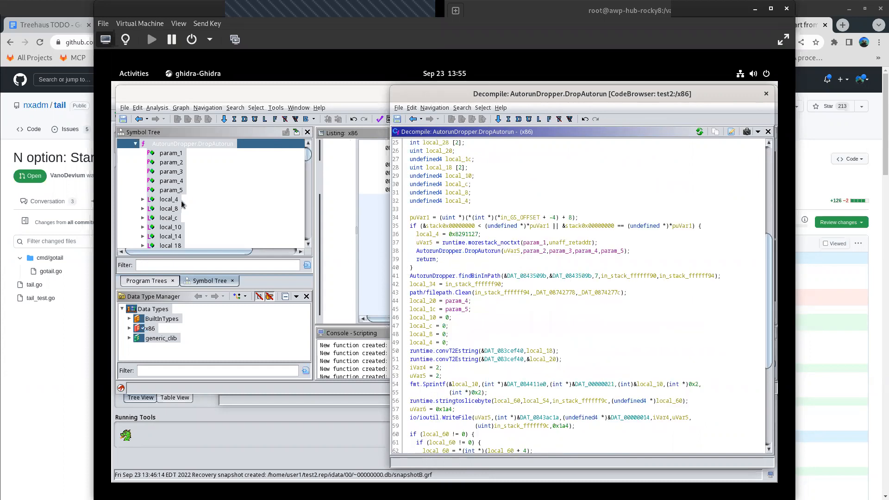
scroll(184, 205, up, 3)
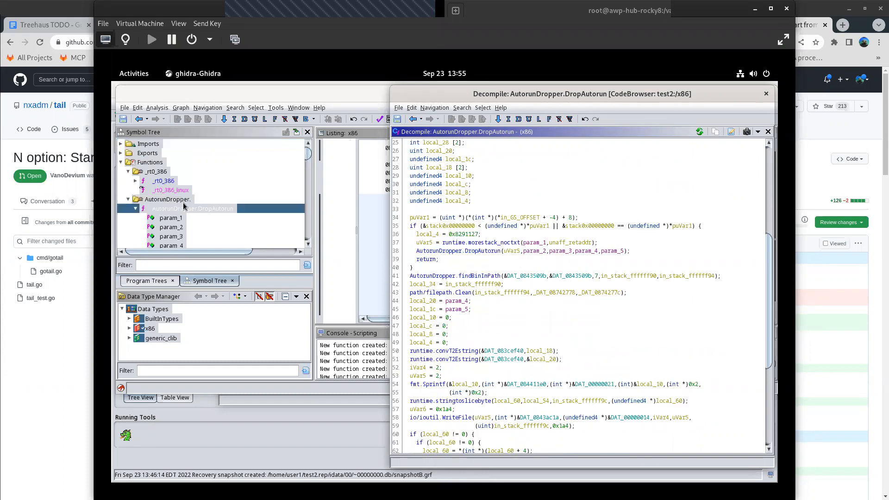
click(135, 209)
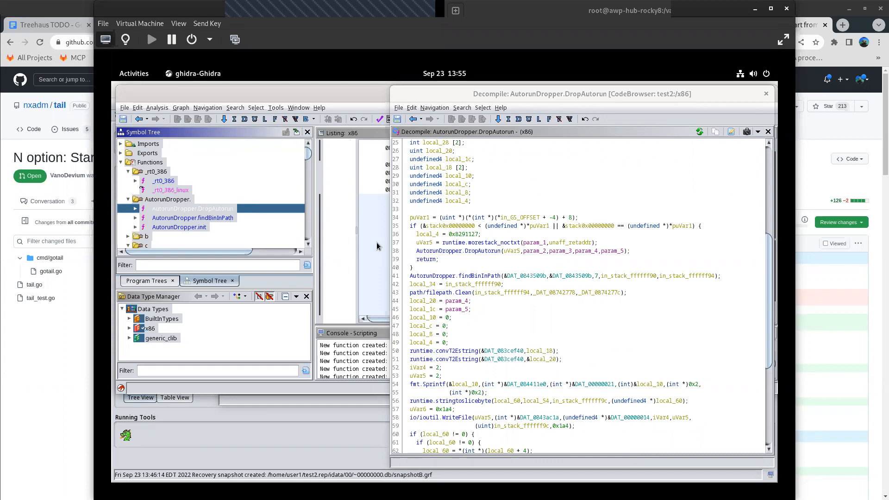
- Examine DropAutorun's decompiled code from its signature through the findBinInPath, Sprintf, WriteFile and os/exec calls to the final return
scroll(566, 238, up, 8)
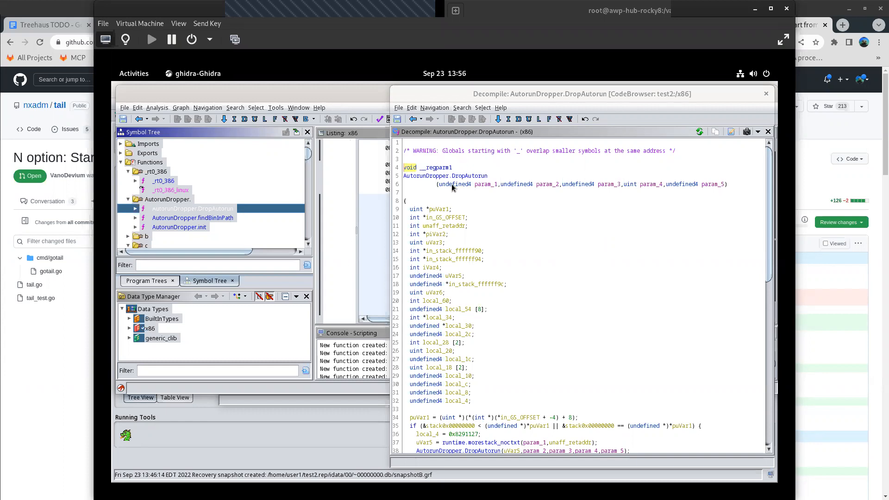
scroll(148, 218, down, 5)
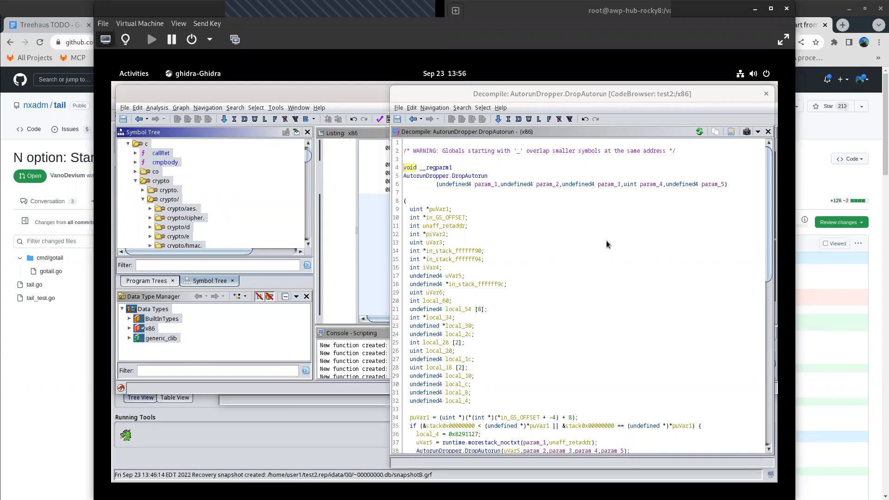
scroll(589, 228, down, 9)
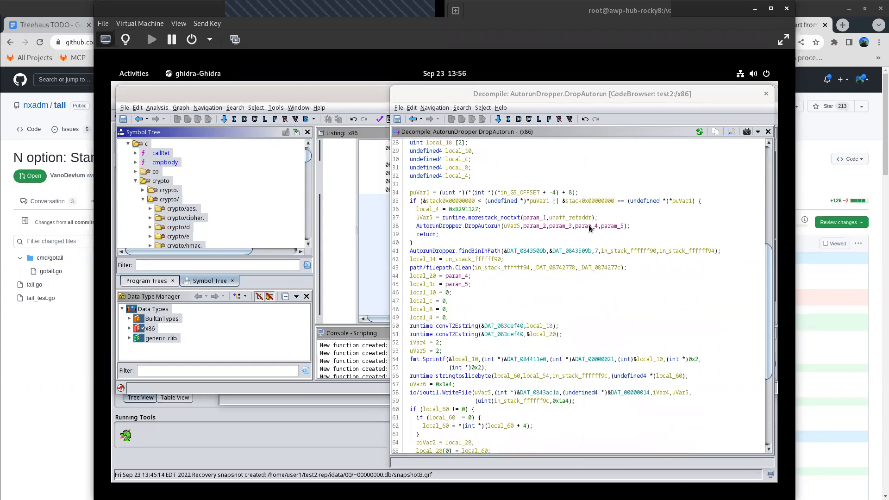
scroll(502, 254, down, 1)
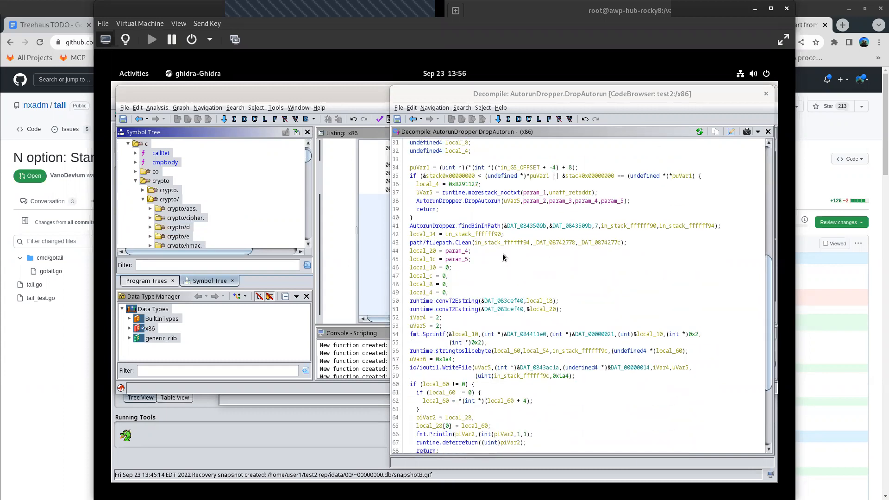
scroll(502, 254, down, 2)
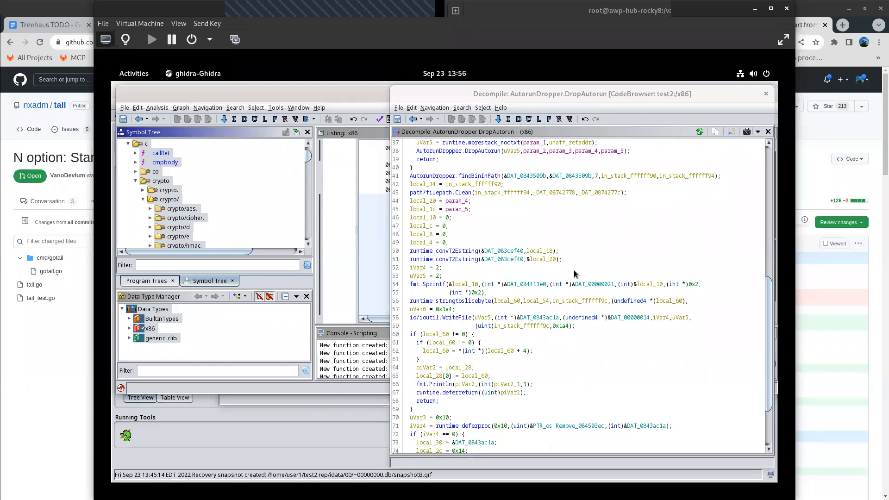
scroll(579, 274, down, 3)
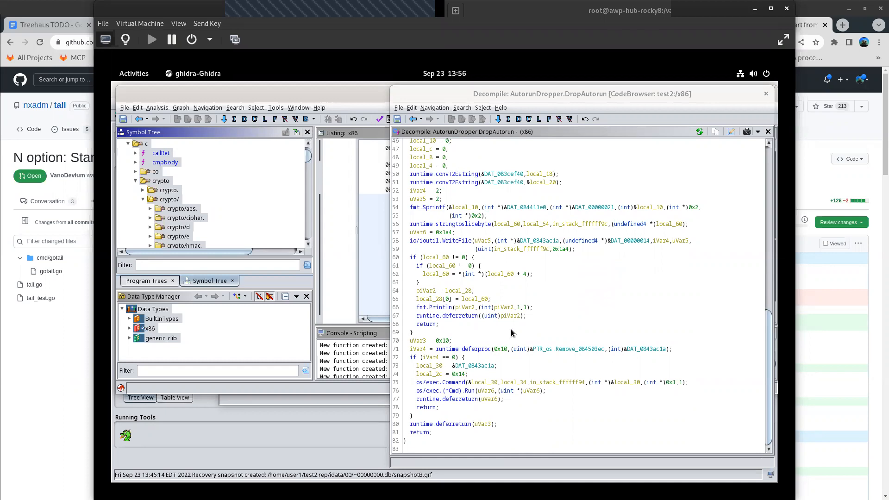
scroll(507, 325, up, 4)
scroll(506, 324, up, 7)
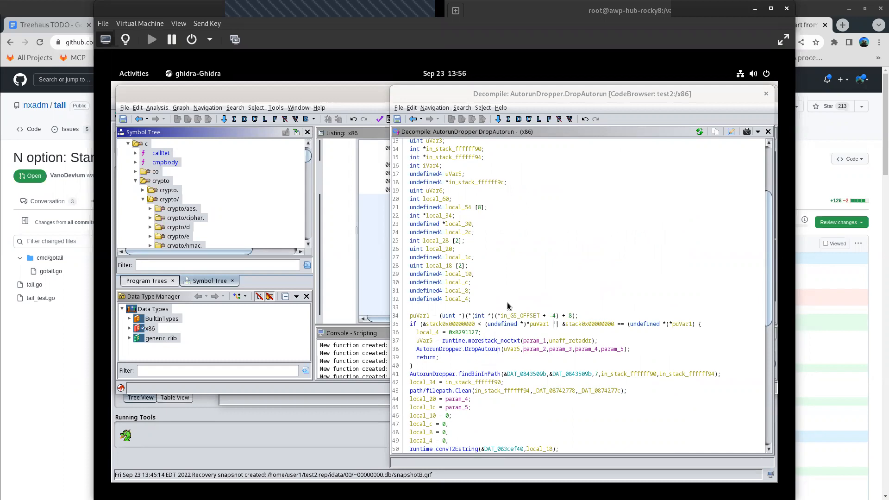
scroll(507, 306, up, 1)
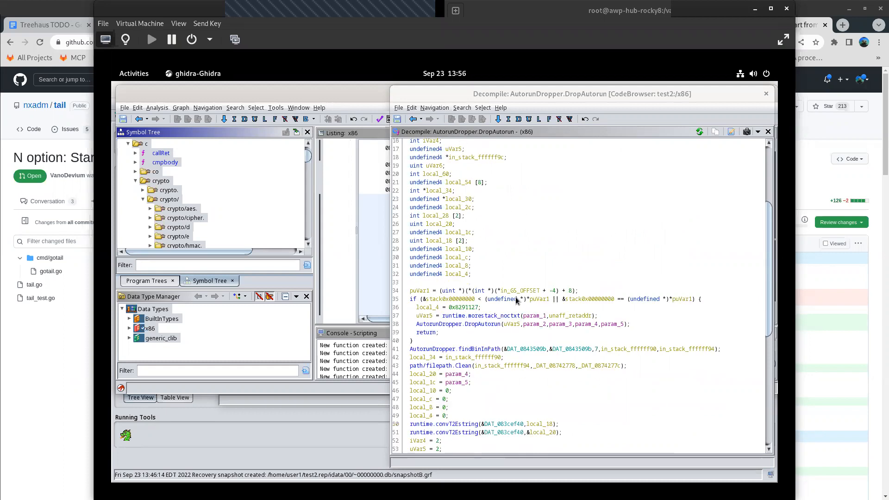
scroll(508, 262, up, 3)
scroll(508, 263, down, 11)
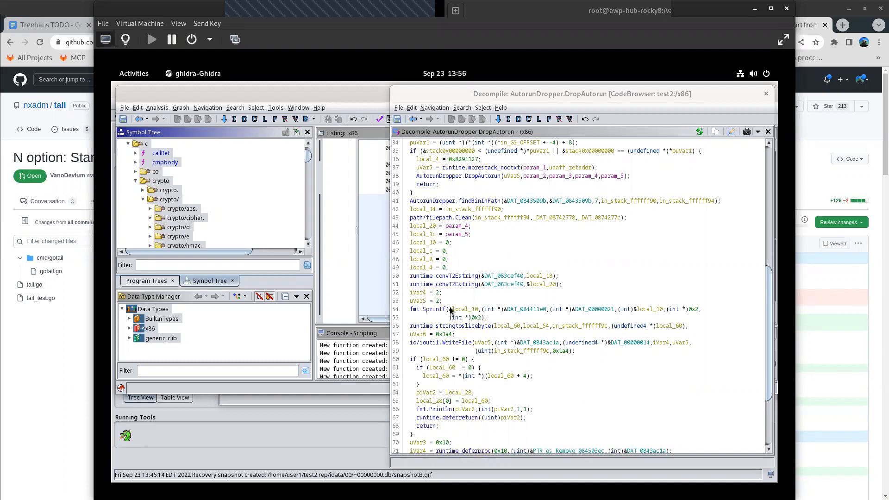
- Select the fmt.Sprintf call on lines 54 and 55 of DropAutorun and clear the selection again
click(412, 311)
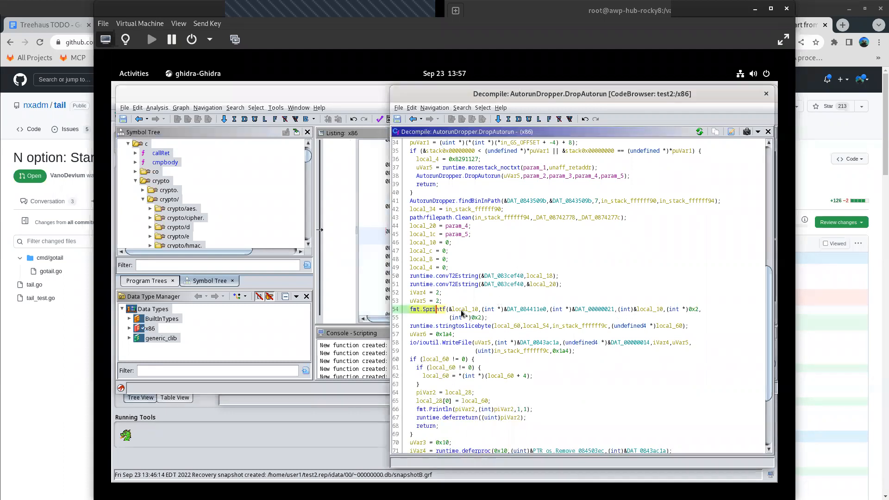
click(500, 318)
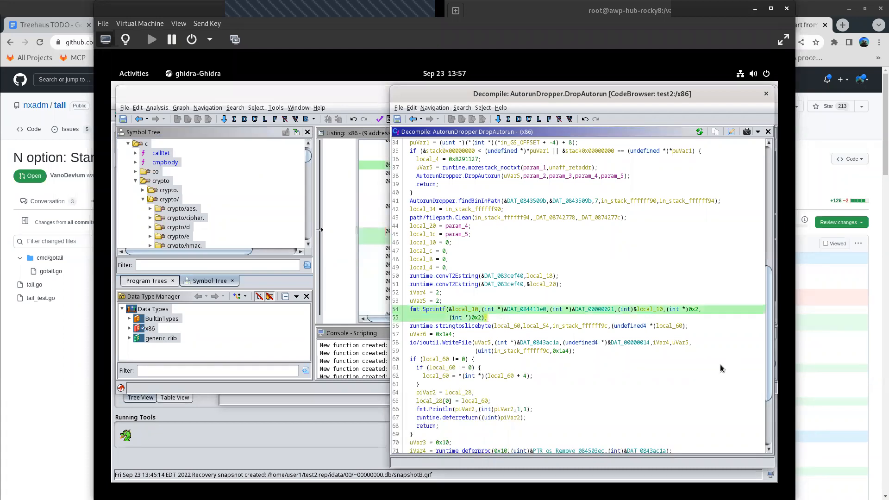
click(519, 322)
- Highlight the io/ioutil.WriteFile call on line 58 of DropAutorun
scroll(545, 322, down, 4)
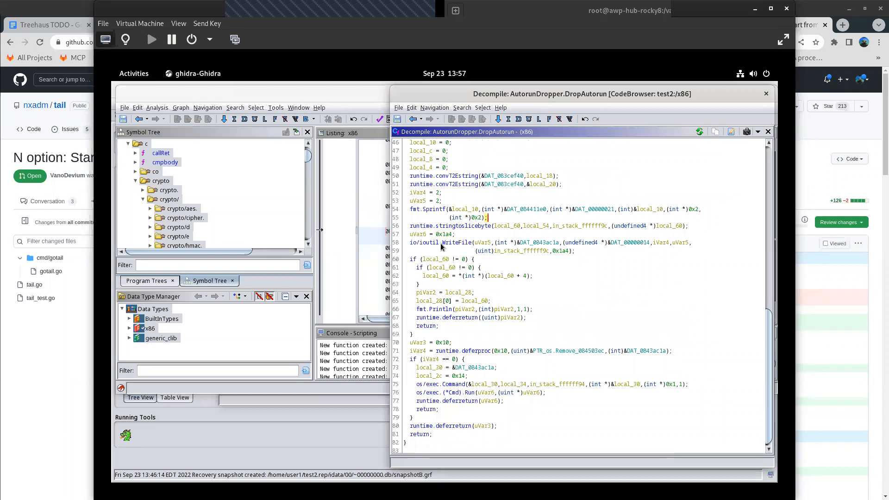
click(448, 243)
click(461, 244)
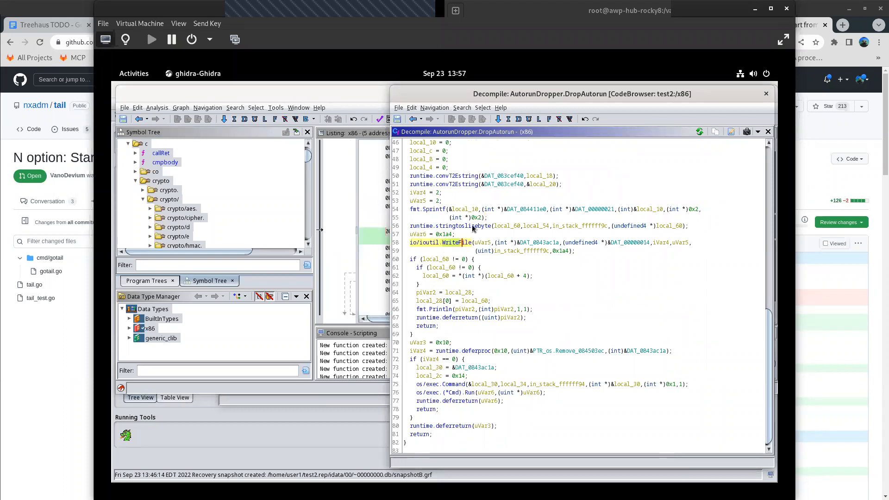
- Highlight the AutorunDropper.findBinInPath call on line 41 of DropAutorun
scroll(462, 248, up, 5)
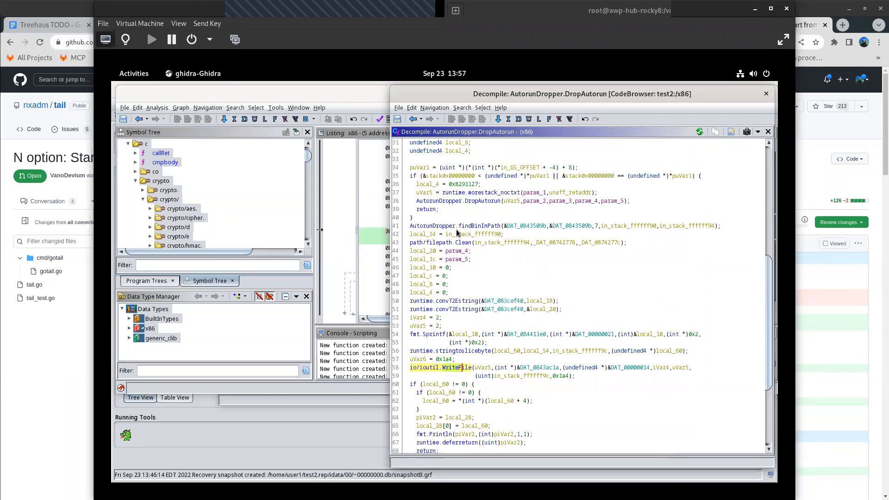
click(459, 226)
drag(459, 226, 487, 229)
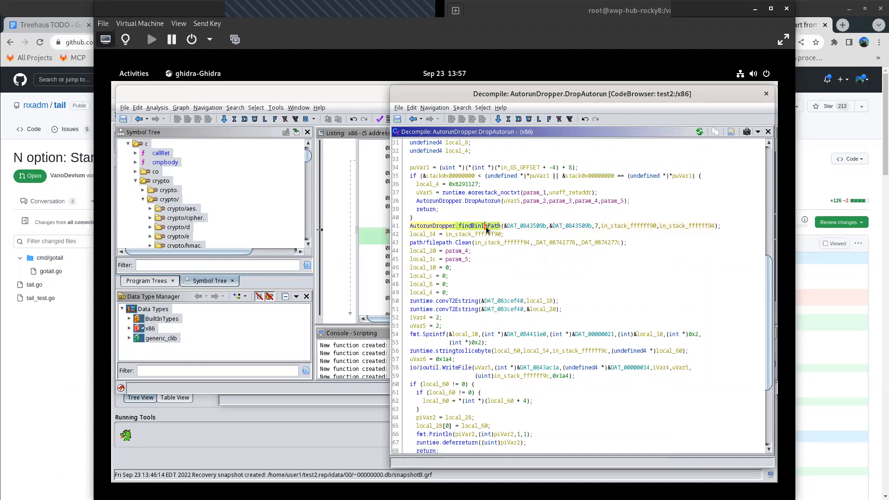
click(481, 227)
scroll(486, 228, down, 5)
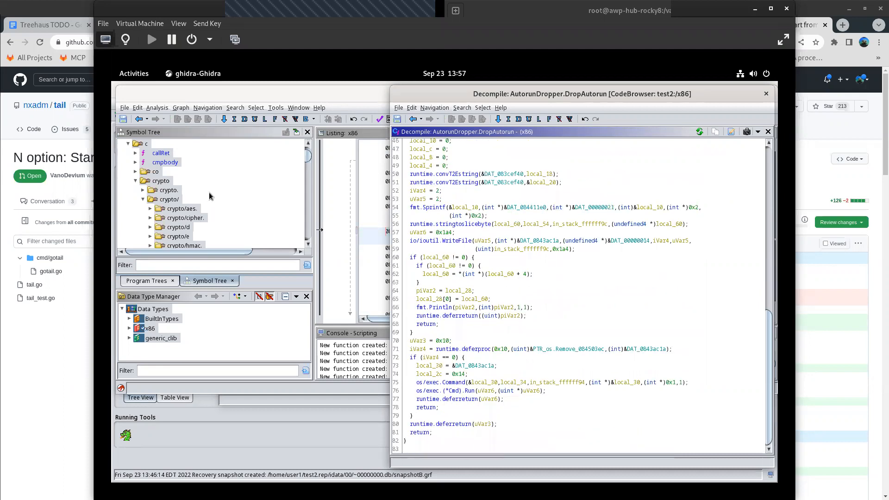
- Open AutorunDropper.init's decompiled code and highlight the fmt.init, os.init and os/exec.init calls on lines 30 to 28
scroll(211, 197, up, 5)
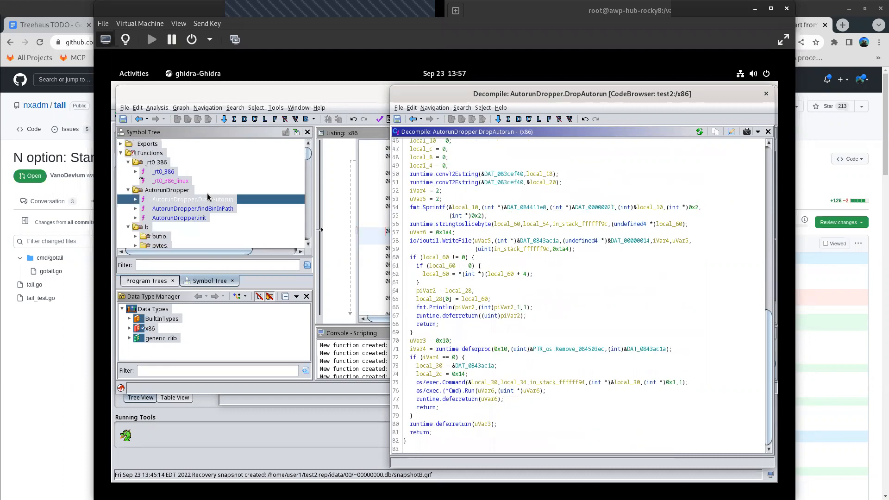
double_click(193, 218)
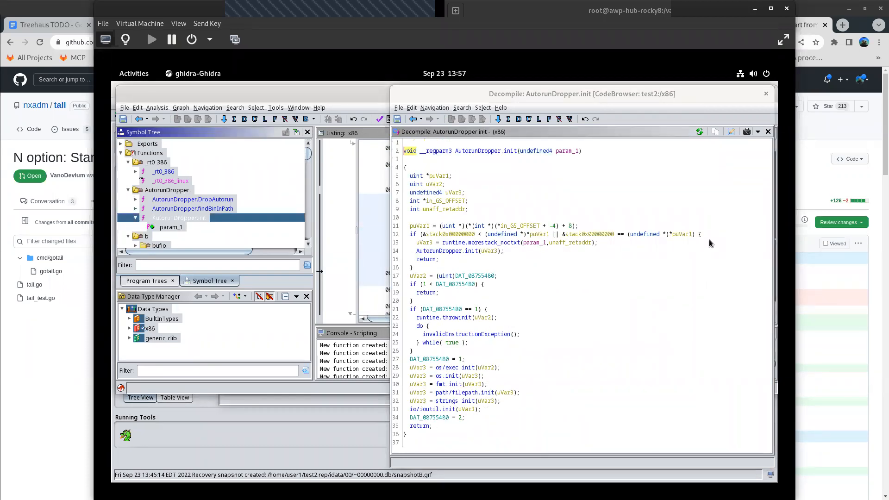
click(444, 387)
click(446, 385)
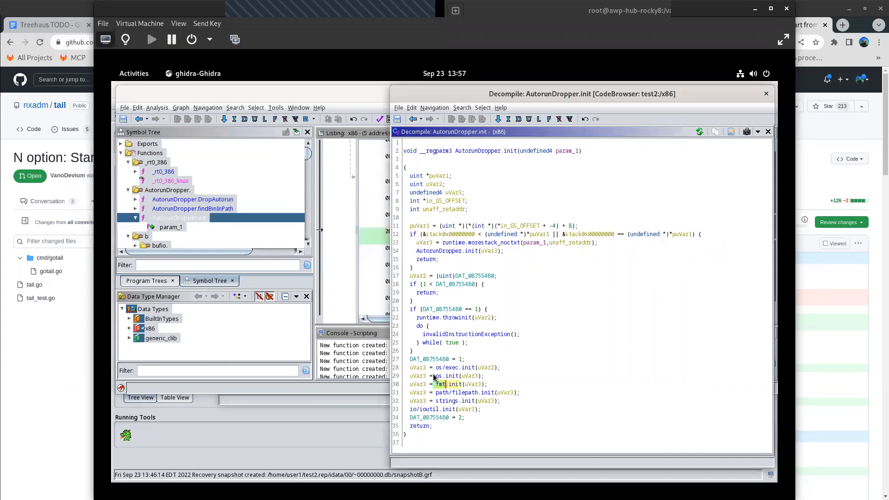
click(438, 377)
click(440, 371)
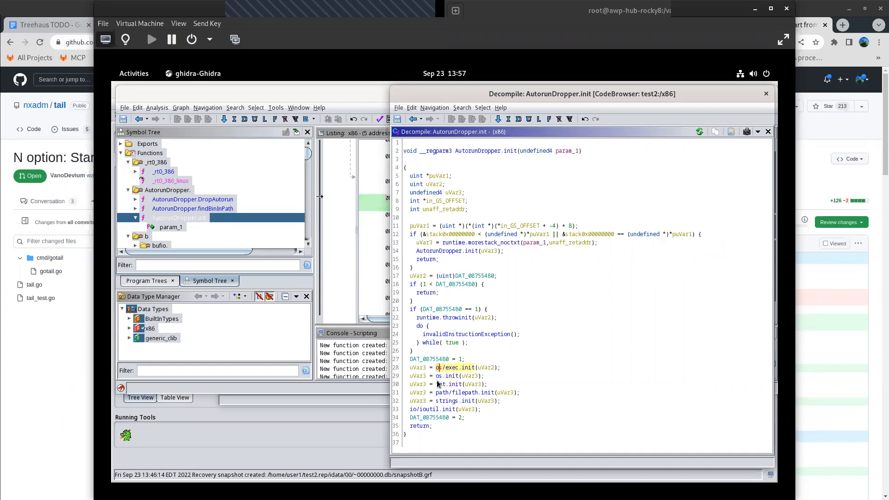
mouse_move(438, 384)
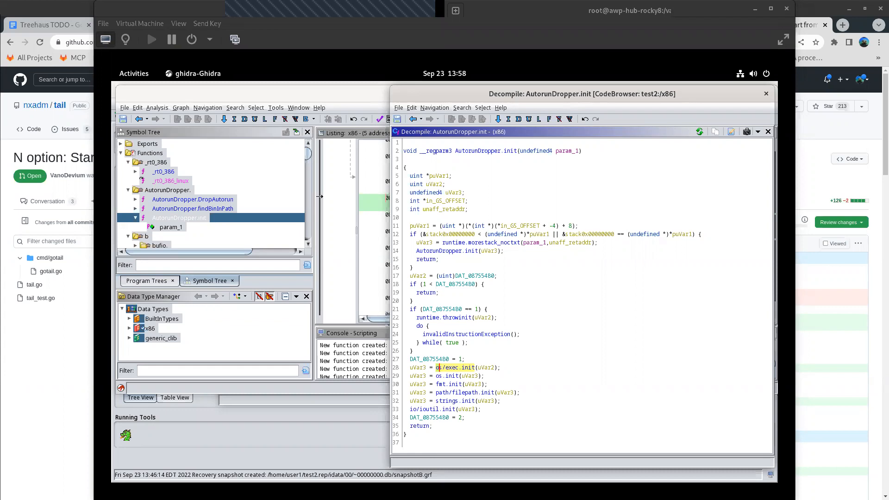
- Highlight the fmt.init, path/filepath.init, strings.init and io/ioutil.init calls one by one on lines 30 to 33 of AutorunDropper.init
click(444, 385)
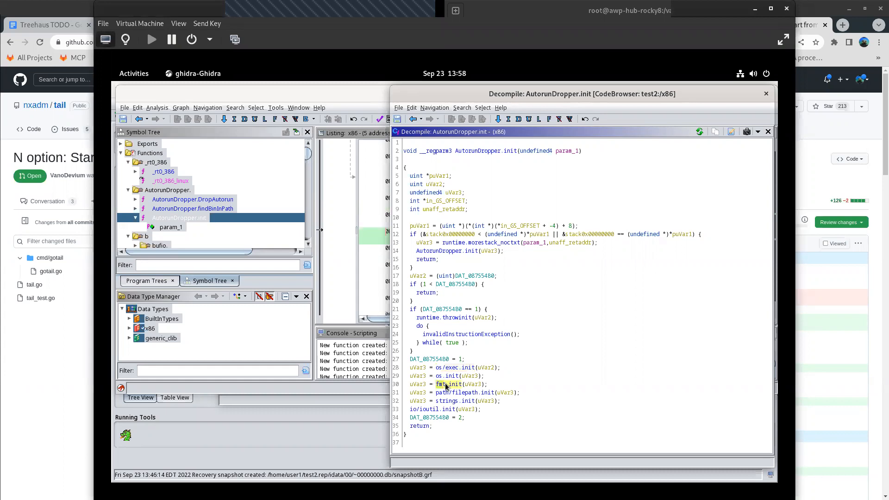
click(437, 395)
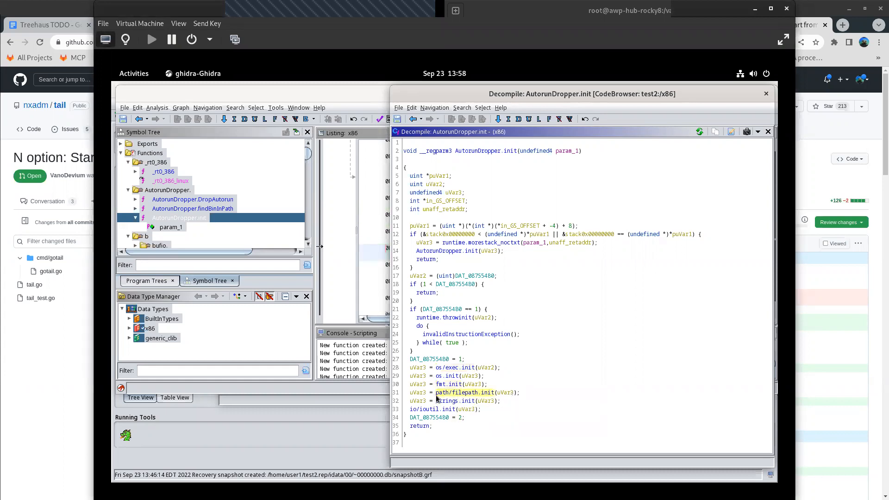
mouse_move(438, 396)
click(442, 402)
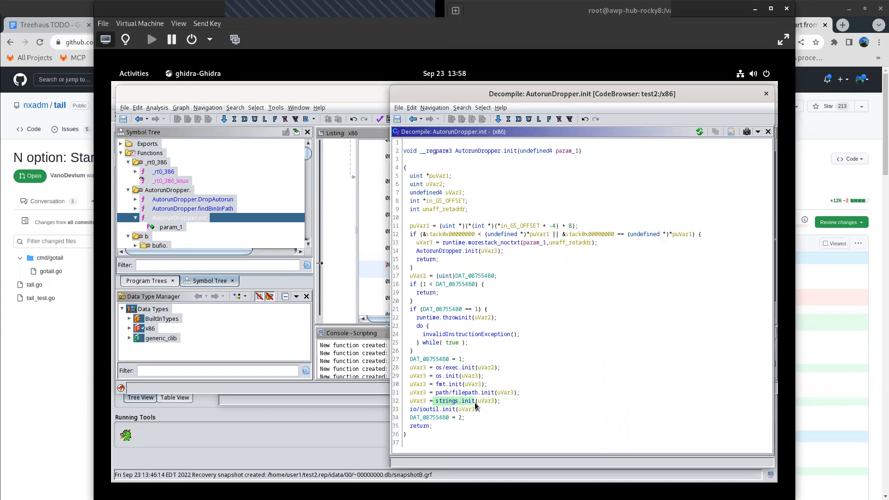
click(414, 410)
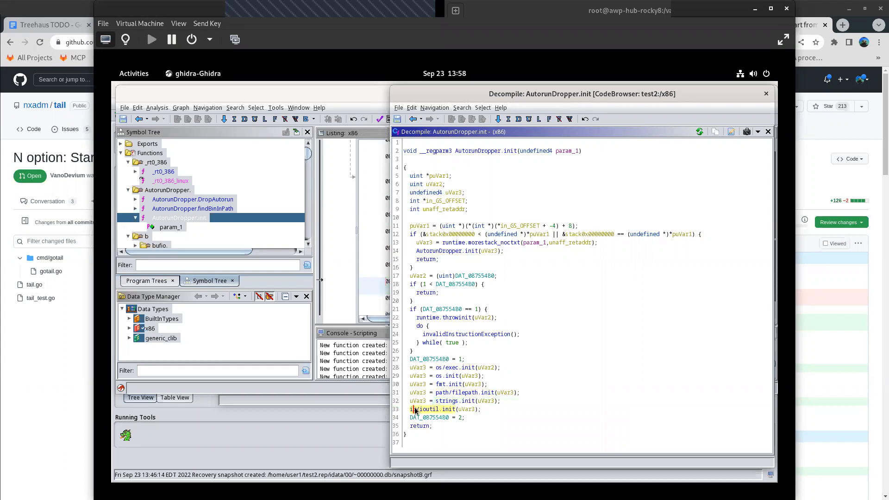
mouse_move(419, 408)
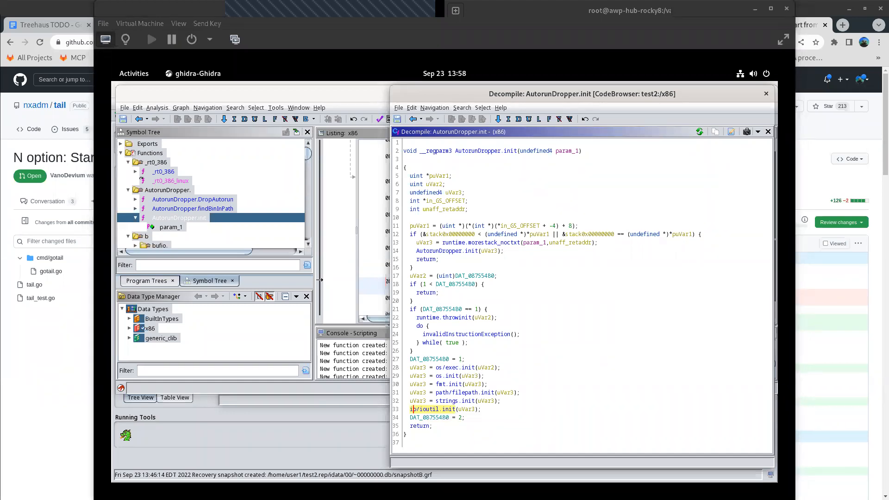
- View DropAutorun's decompiled code briefly, return to AutorunDropper.init and highlight its call to itself on line 14
click(205, 200)
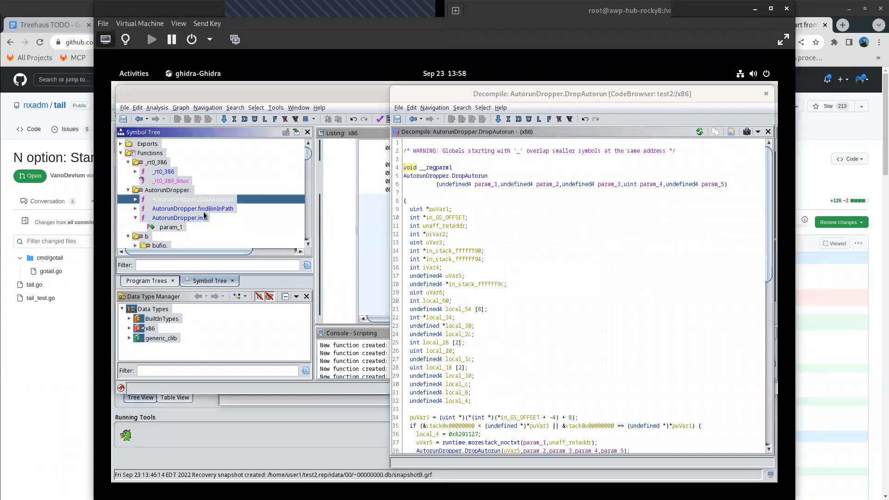
click(203, 218)
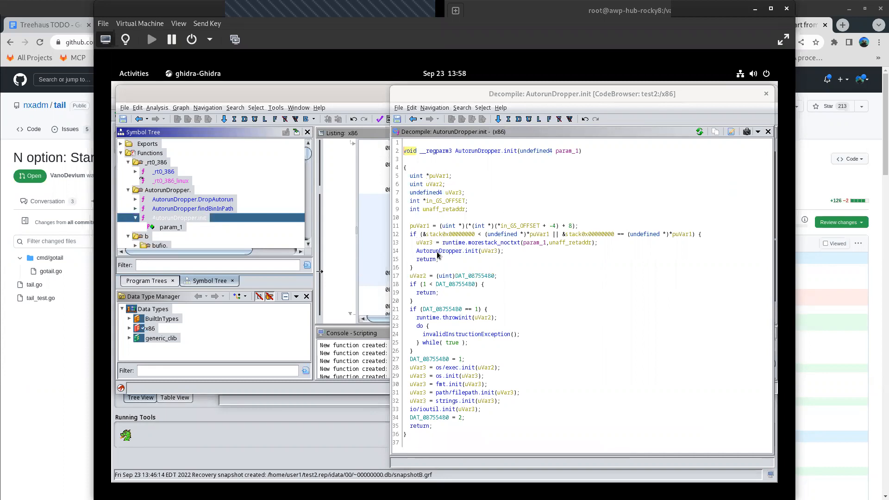
click(426, 253)
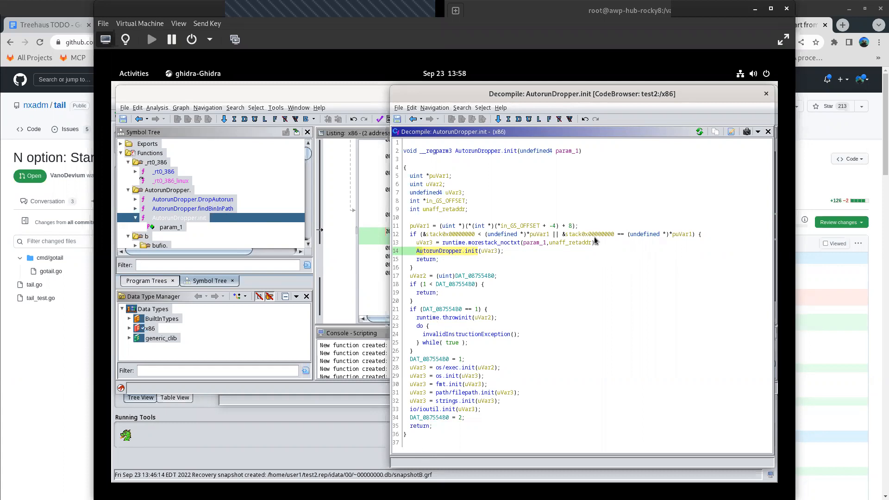
- Reopen DropAutorun's decompiled code and collapse the AutorunDropper and _rt0_386 groups in the Symbol Tree
click(191, 200)
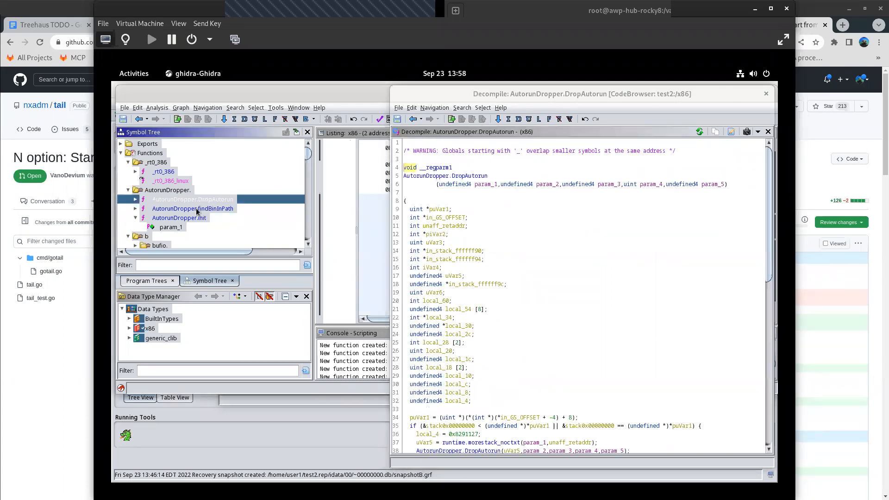
scroll(200, 226, down, 10)
scroll(201, 226, down, 2)
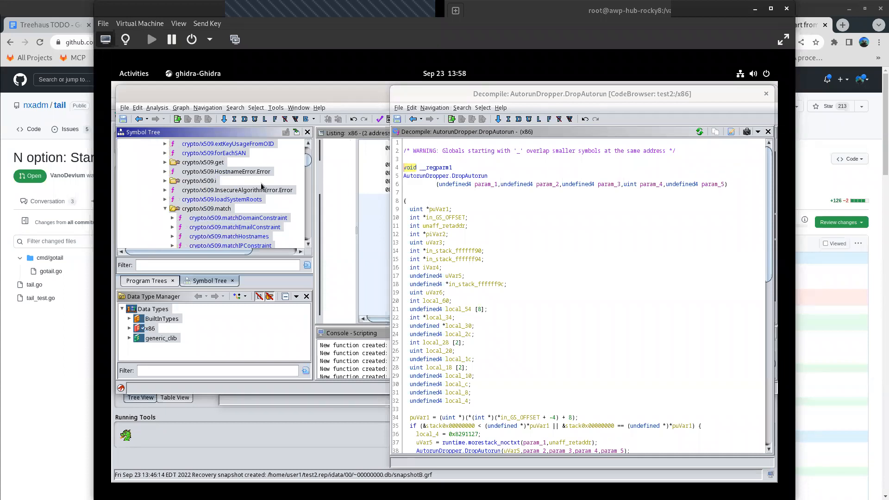
scroll(227, 185, up, 5)
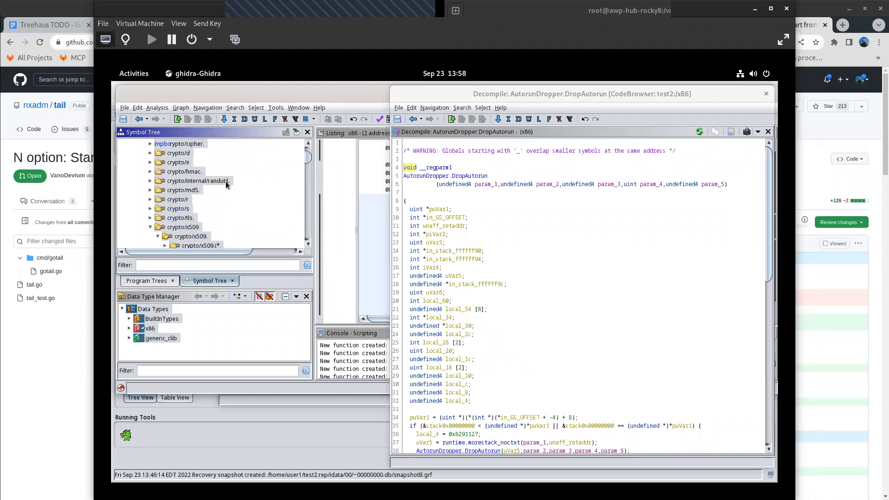
scroll(227, 182, up, 4)
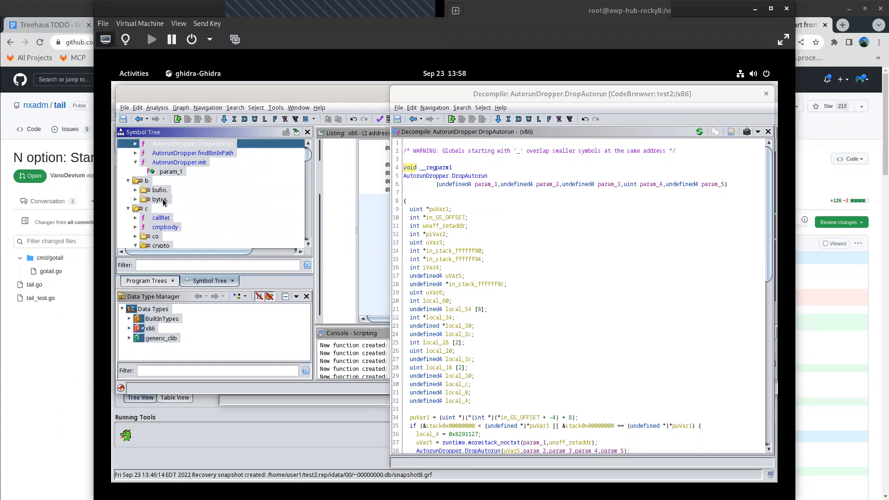
scroll(232, 199, up, 3)
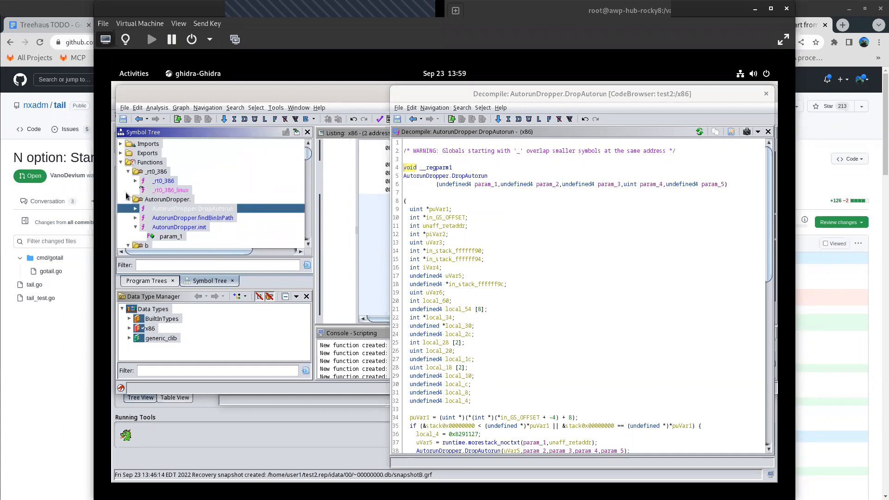
click(129, 199)
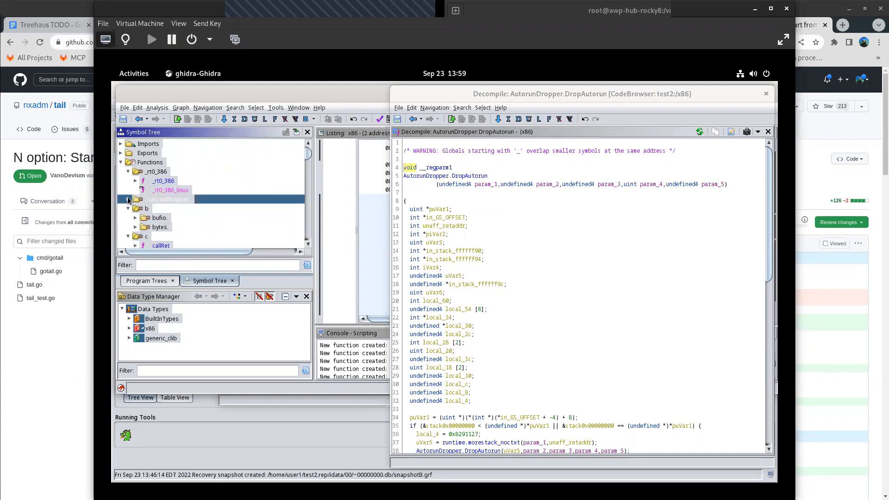
click(129, 171)
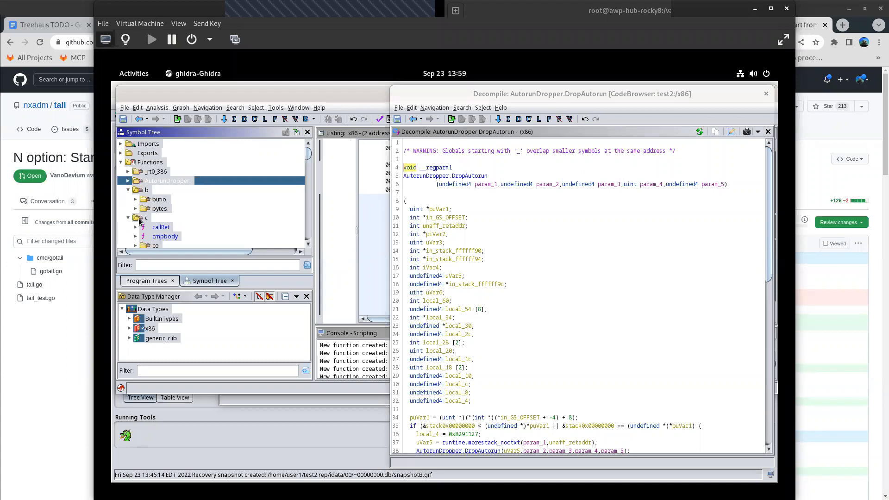
- Expand the co group and collapse the crypto group under c in the Symbol Tree
scroll(139, 221, down, 3)
click(145, 171)
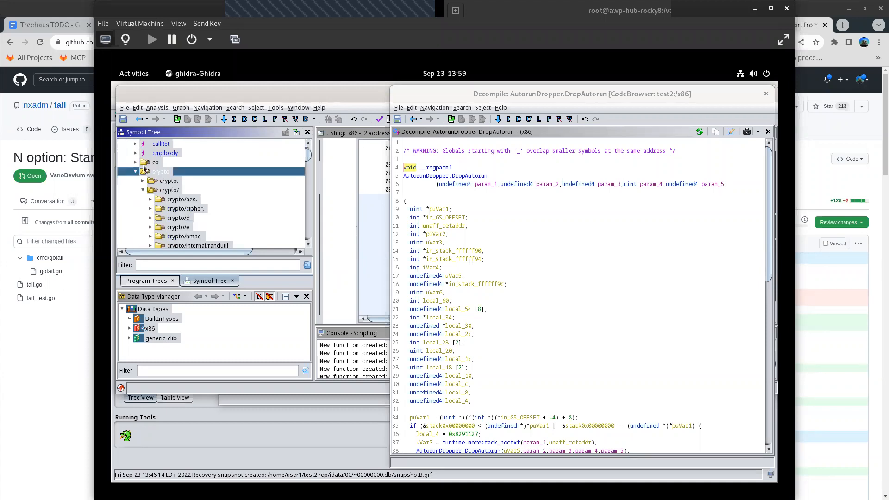
scroll(156, 180, up, 3)
scroll(173, 236, down, 2)
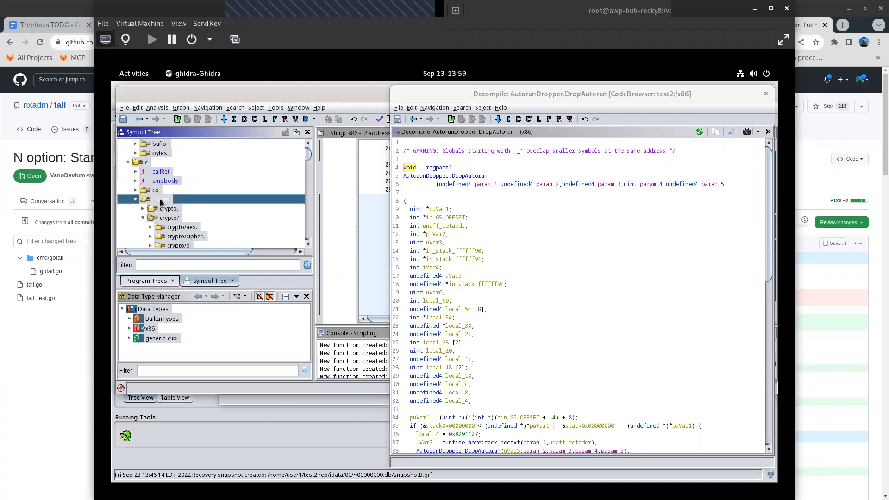
click(135, 191)
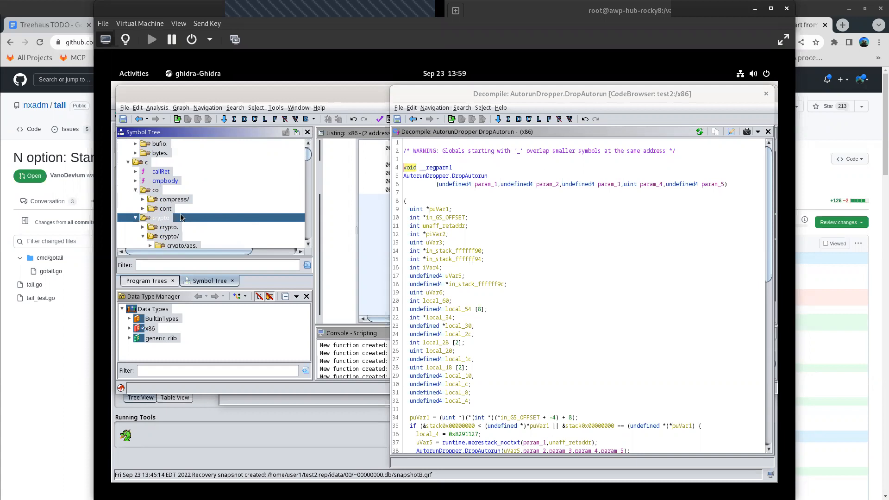
scroll(190, 225, down, 2)
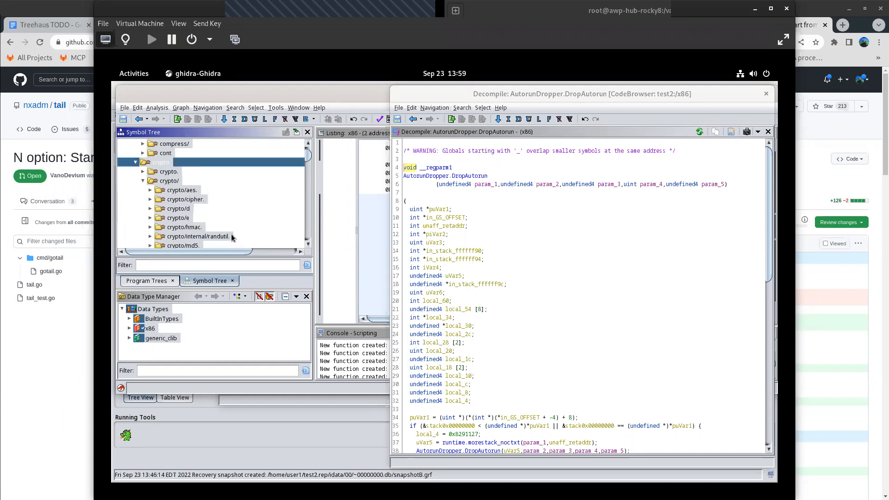
click(135, 162)
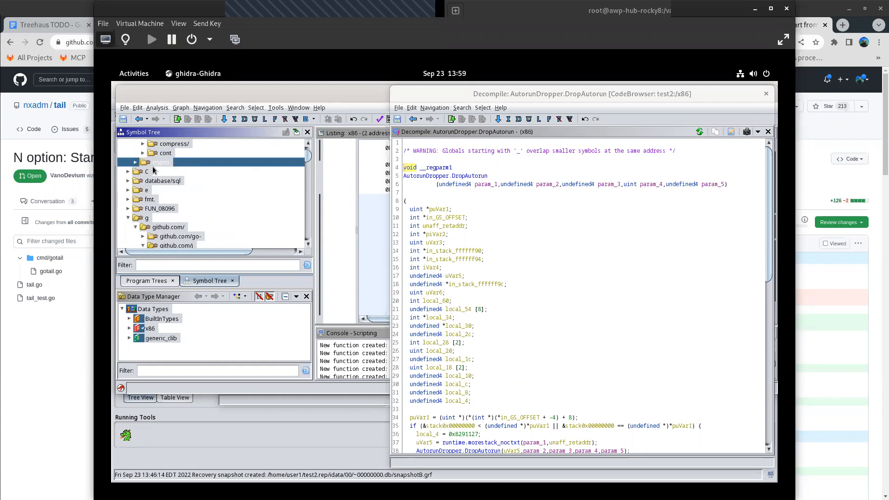
- Expand the uppercase C group in the Symbol Tree and select the Cloud_Checker.KnockKnock function
scroll(167, 190, up, 4)
scroll(173, 198, down, 4)
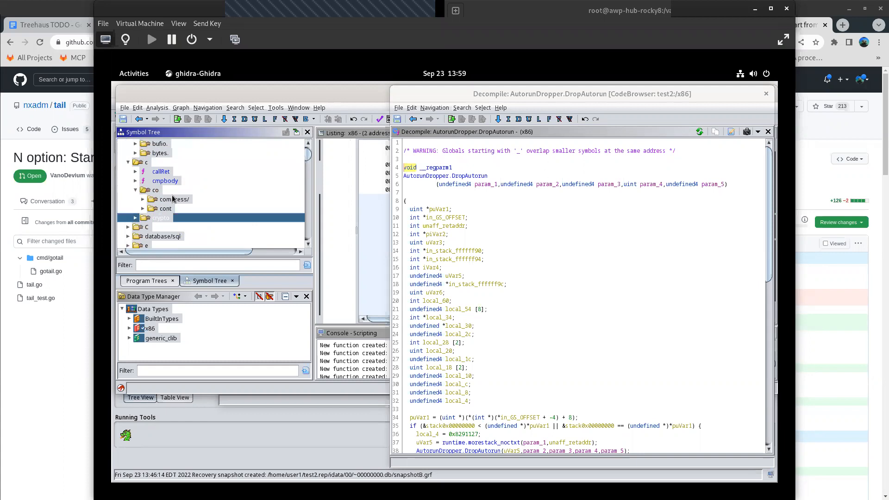
click(128, 172)
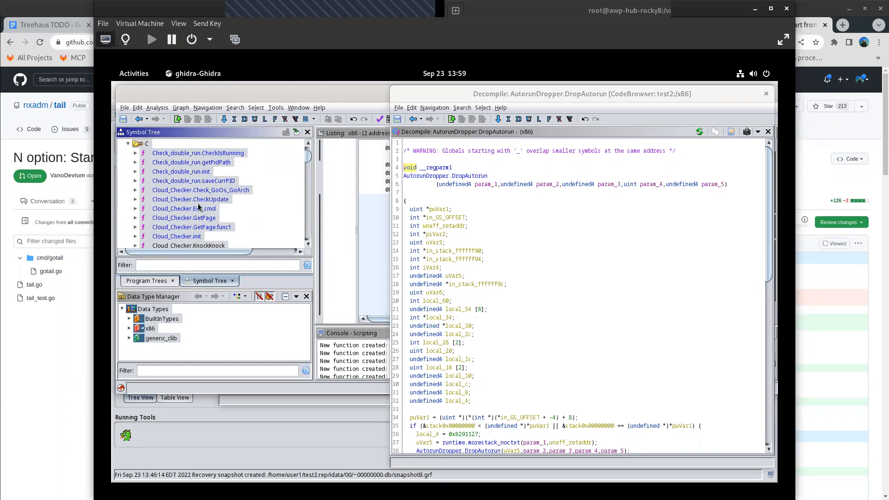
scroll(198, 204, down, 3)
click(207, 164)
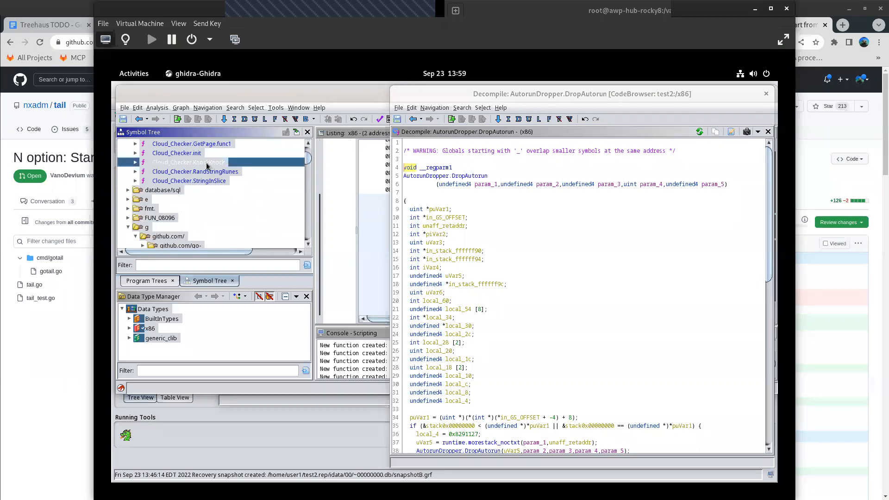
mouse_move(207, 166)
- Expand the database/sql group in the Symbol Tree and look over the package groups below it down to github.com
click(130, 192)
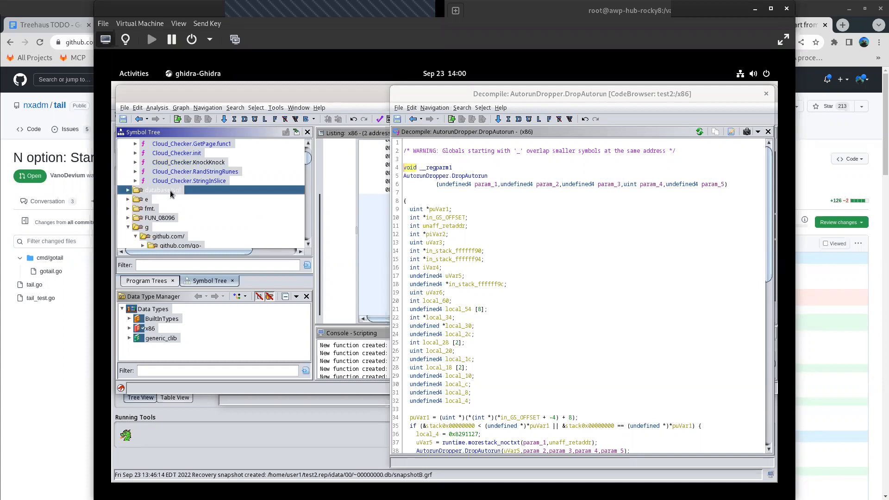
click(126, 191)
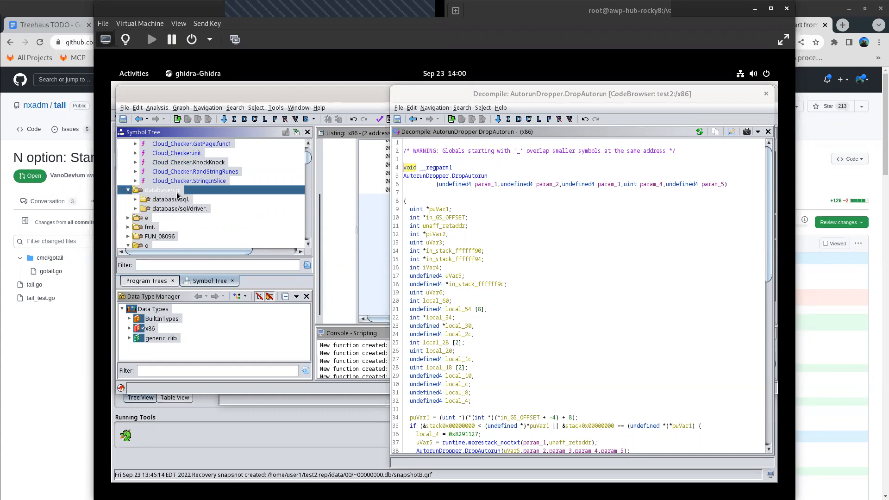
scroll(215, 212, down, 2)
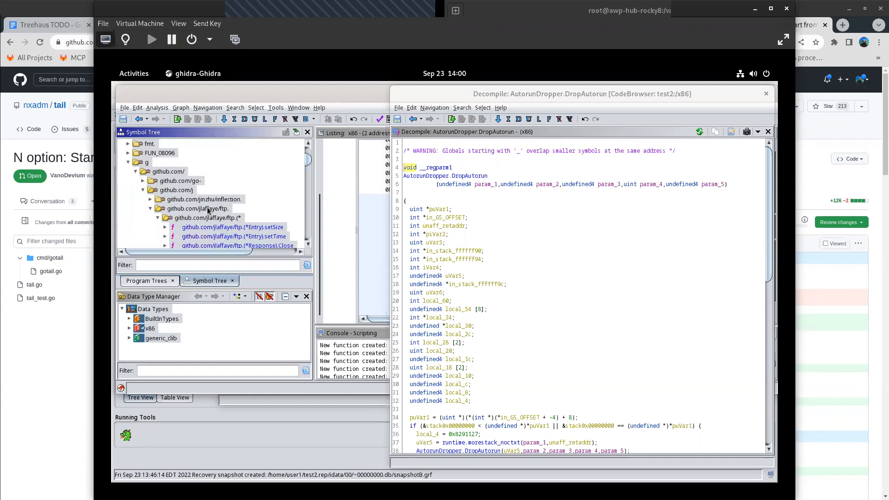
scroll(183, 231, up, 3)
scroll(183, 231, down, 1)
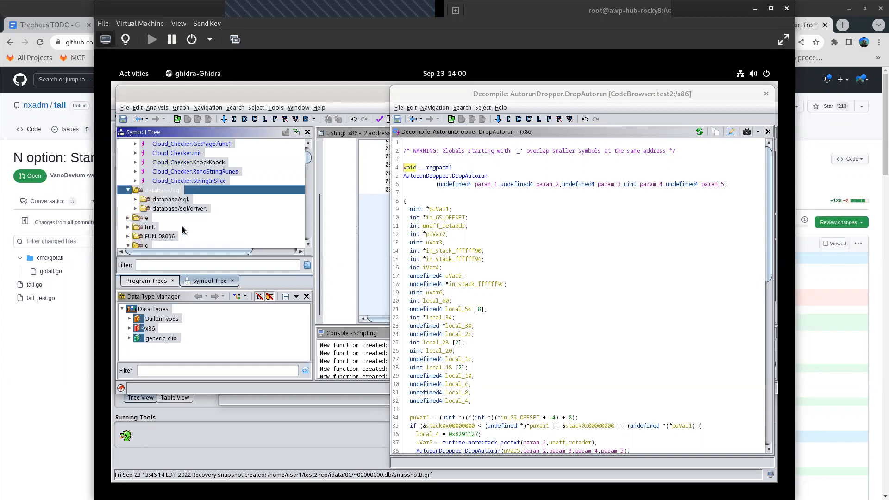
- Expand the e group in the Symbol Tree, look over its encoding/ packages, and collapse encoding/ again
click(166, 200)
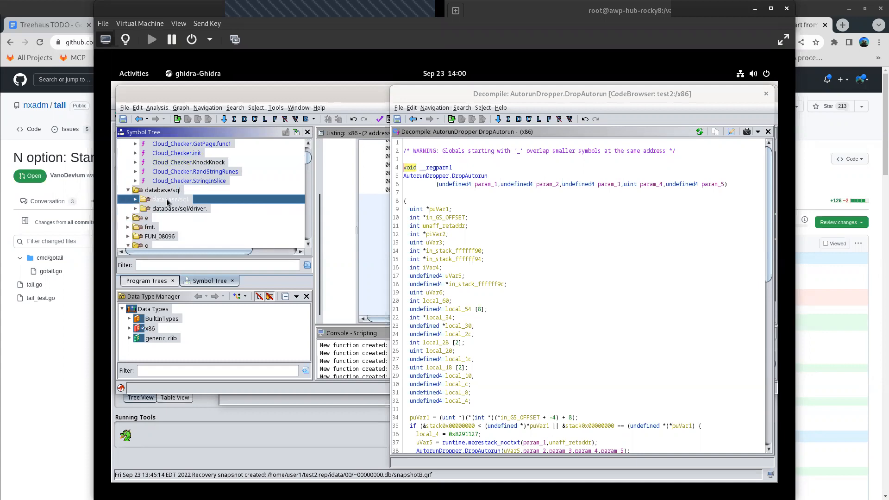
click(127, 219)
scroll(227, 216, down, 3)
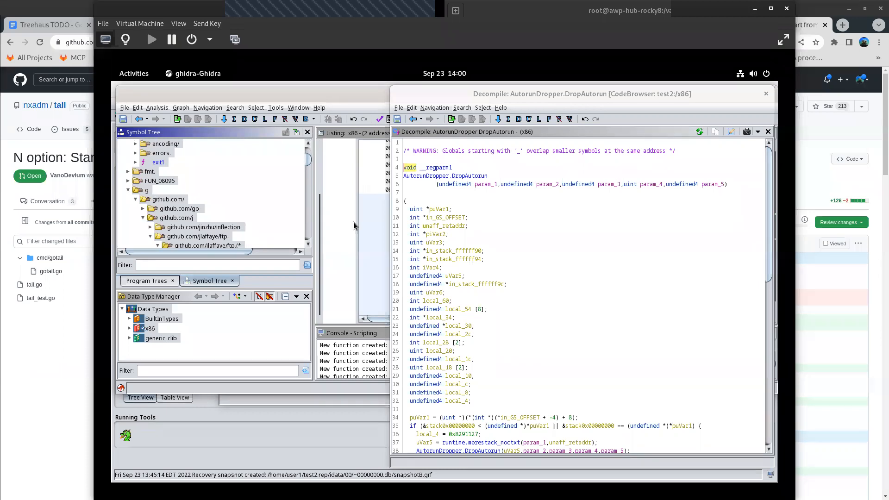
click(135, 144)
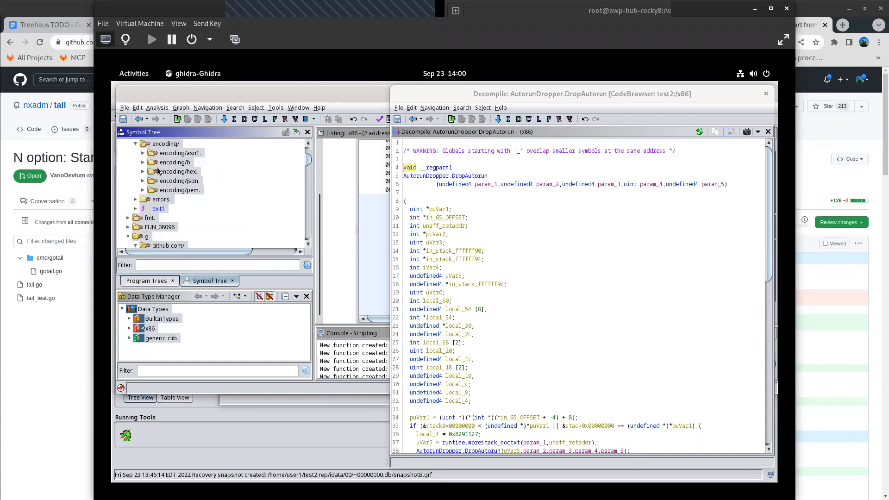
scroll(160, 171, up, 1)
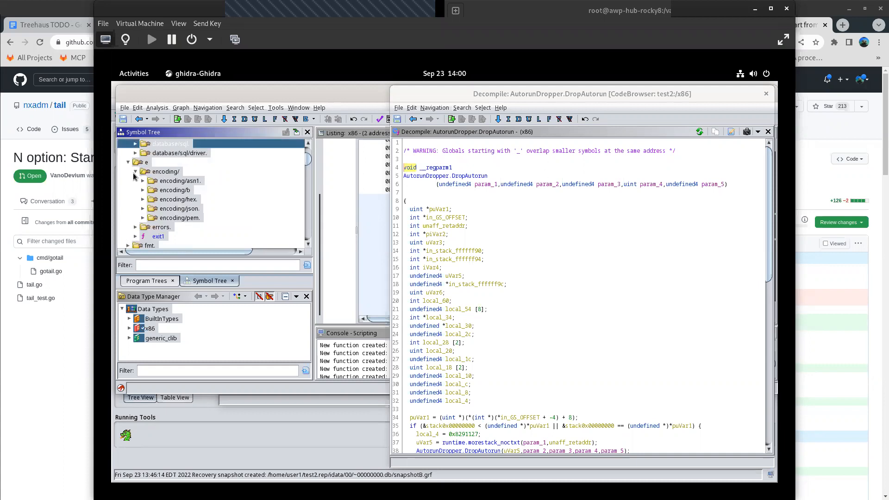
click(135, 172)
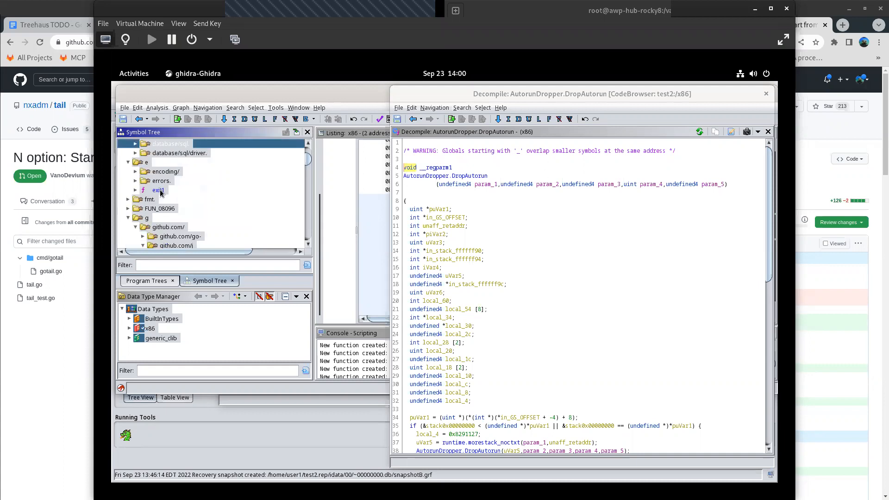
- Expand the fmt. group and the FUN_08096 group down to FUN_080969 in the Symbol Tree
click(130, 200)
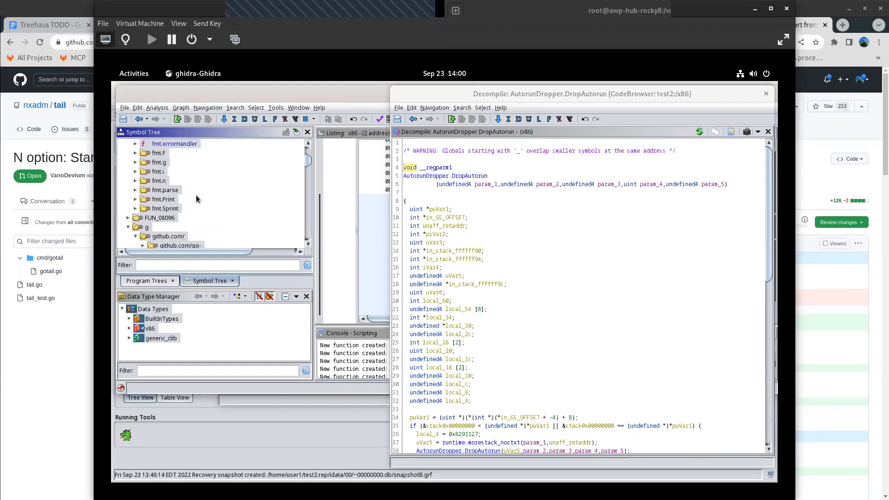
click(128, 218)
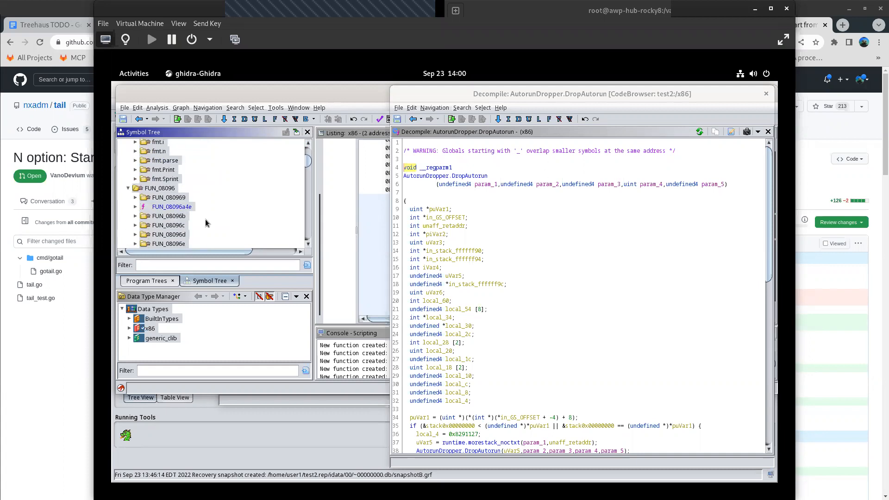
click(171, 199)
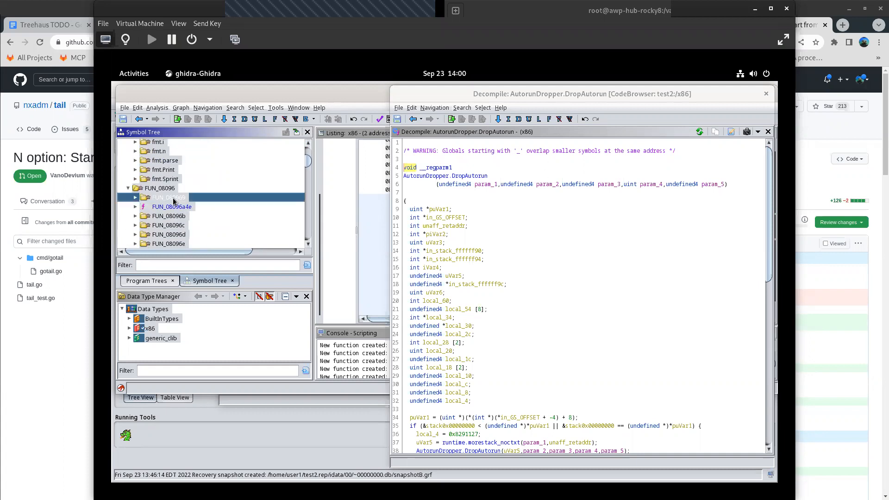
click(135, 199)
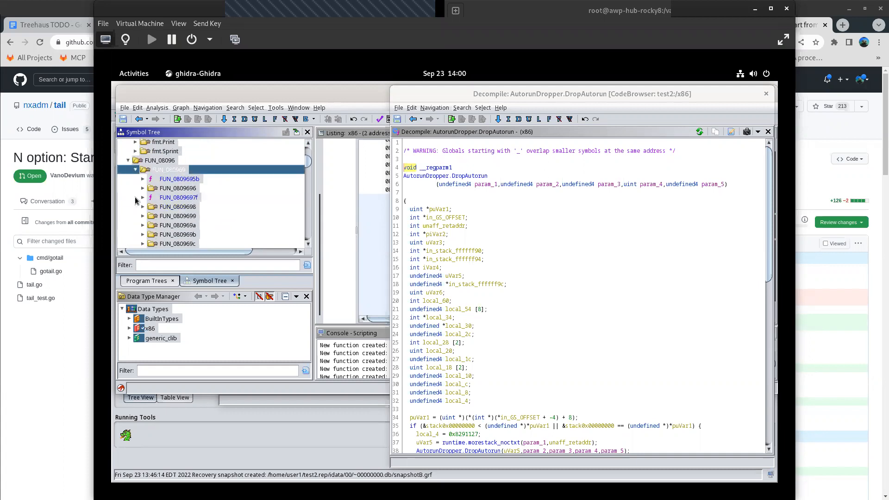
- Review the decompiled code of FUN_0809695b and collapse the FUN_08096 group in the Symbol Tree
click(142, 179)
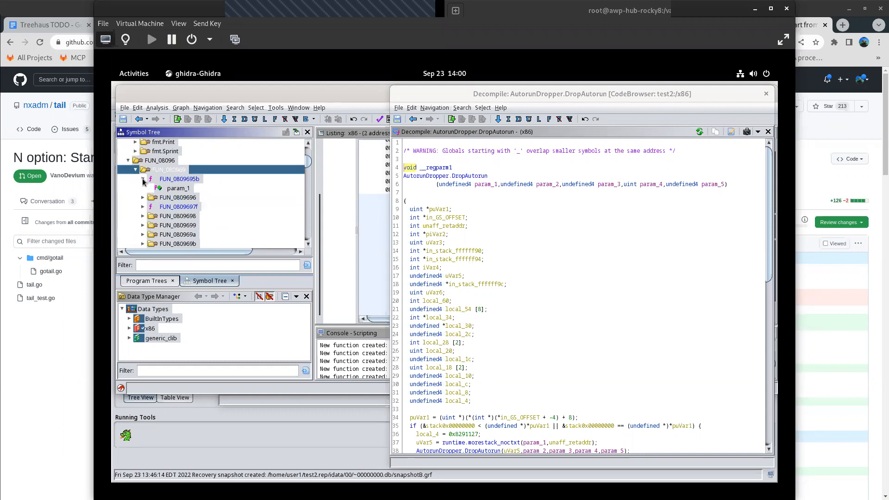
click(180, 189)
double_click(184, 179)
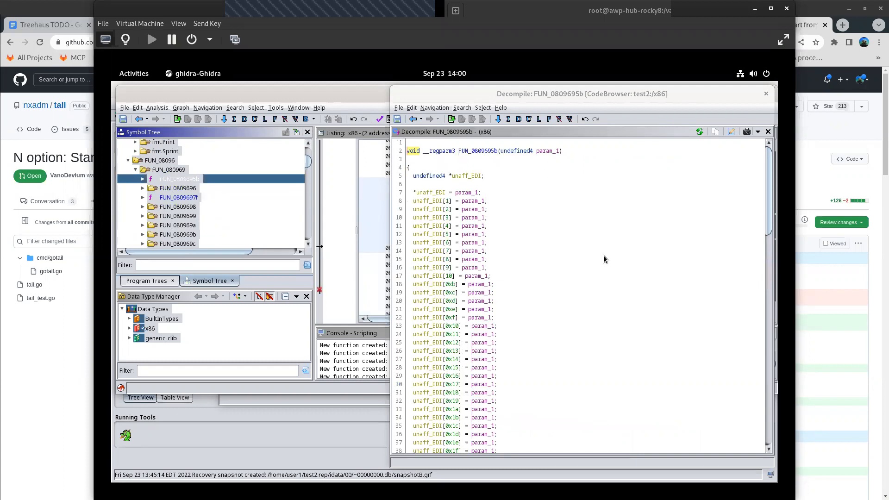
scroll(581, 251, down, 20)
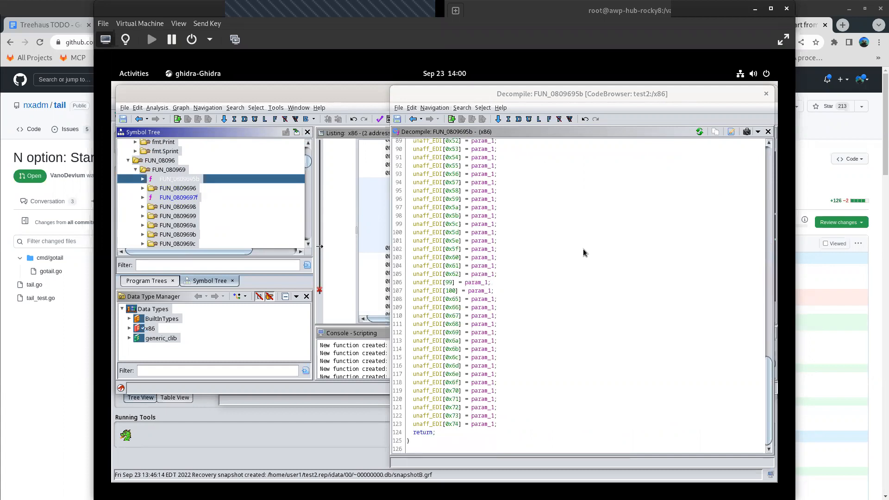
scroll(583, 253, up, 15)
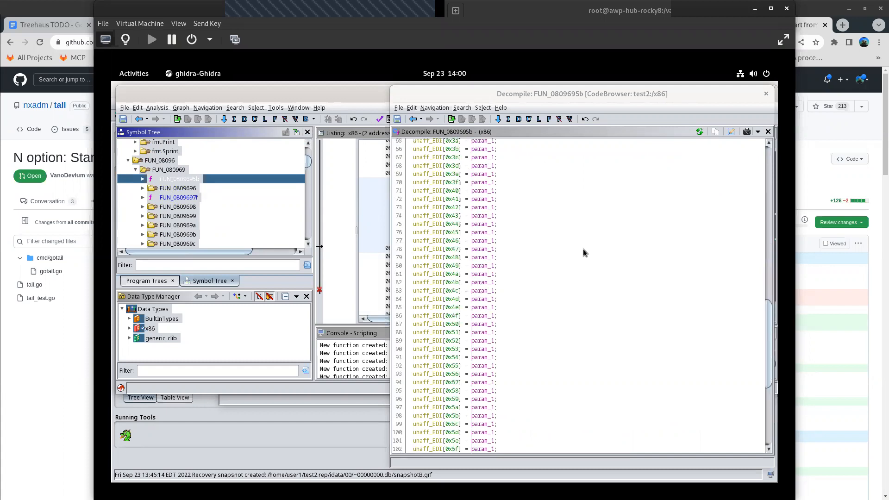
click(129, 160)
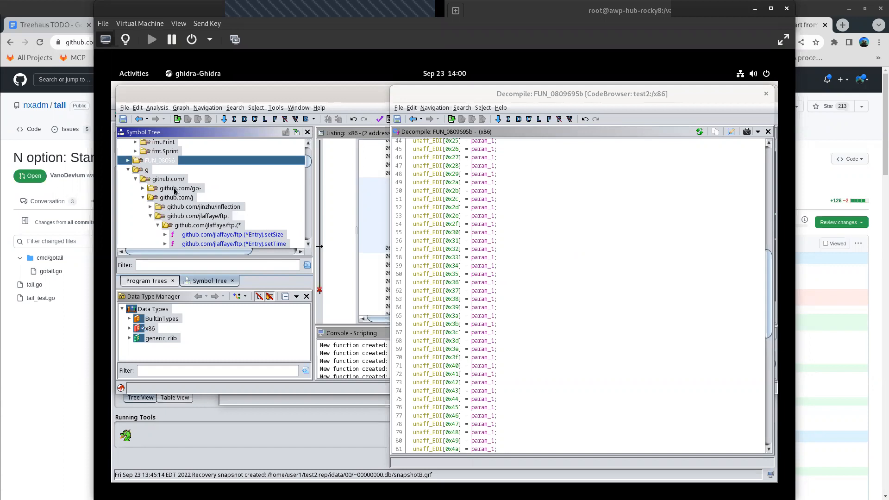
- Expand the github.com/jinzhu/inflection. group in the Symbol Tree and open its compile function in the decompiler
click(150, 207)
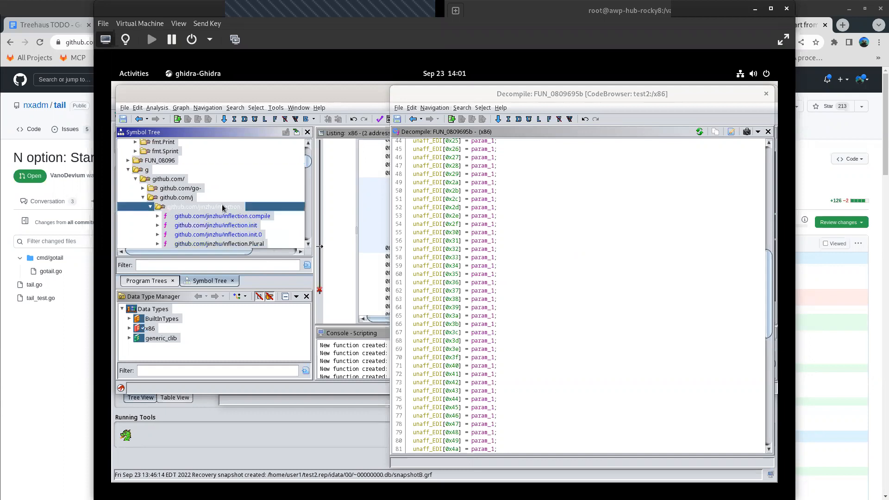
scroll(212, 219, down, 3)
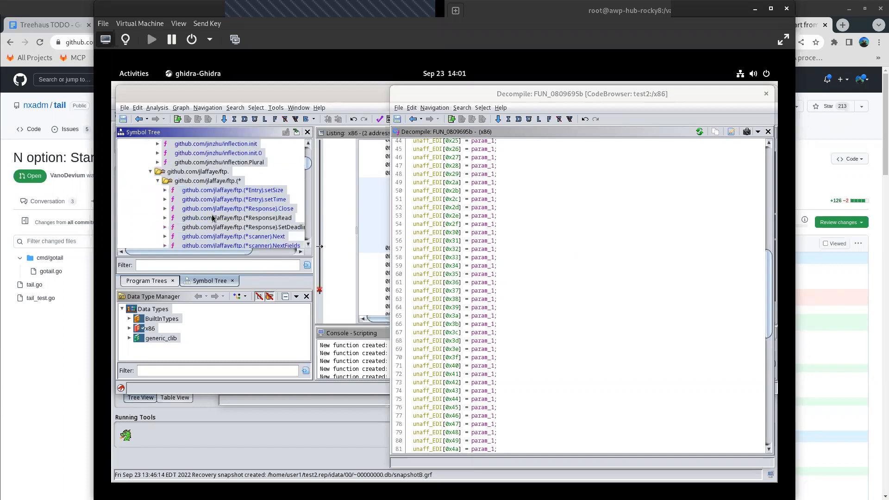
scroll(227, 209, up, 2)
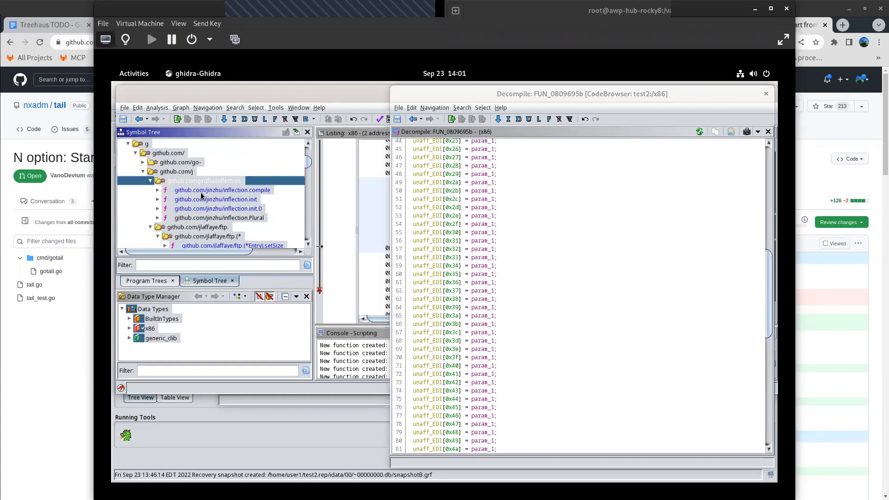
click(201, 192)
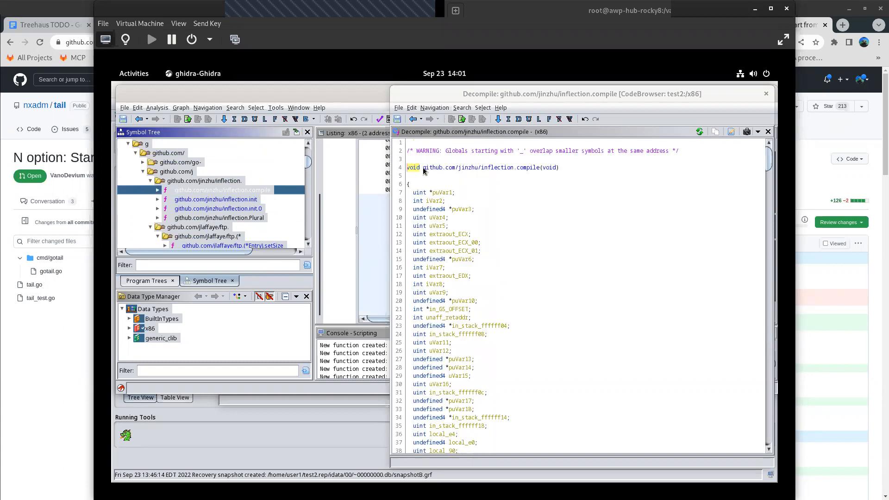
- Examine the signature, variable declarations and first code lines of the decompiled inflection.compile function
click(448, 169)
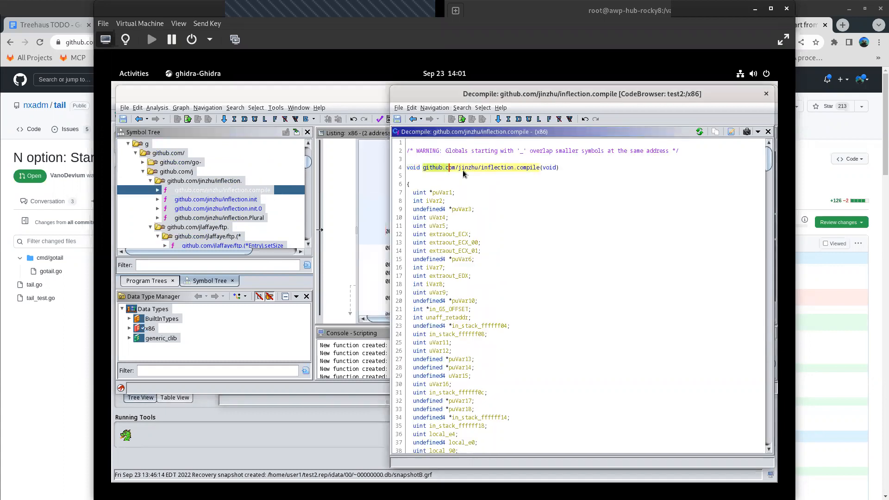
click(515, 166)
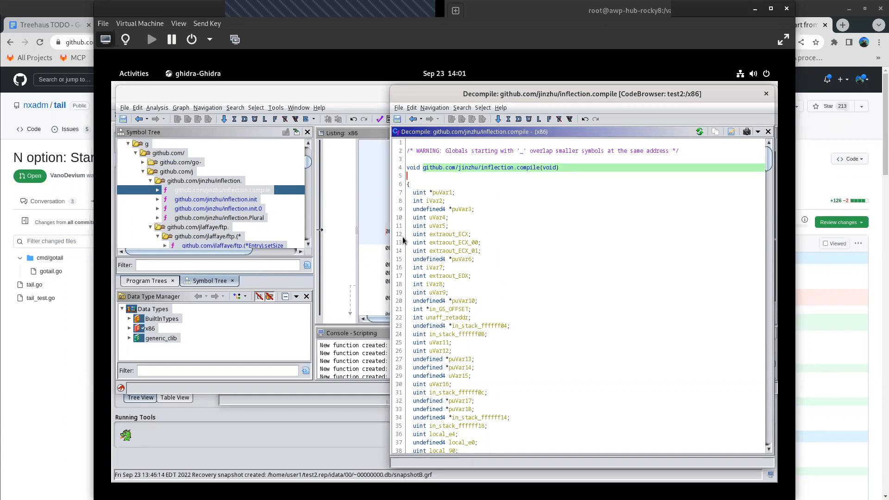
scroll(470, 354, down, 12)
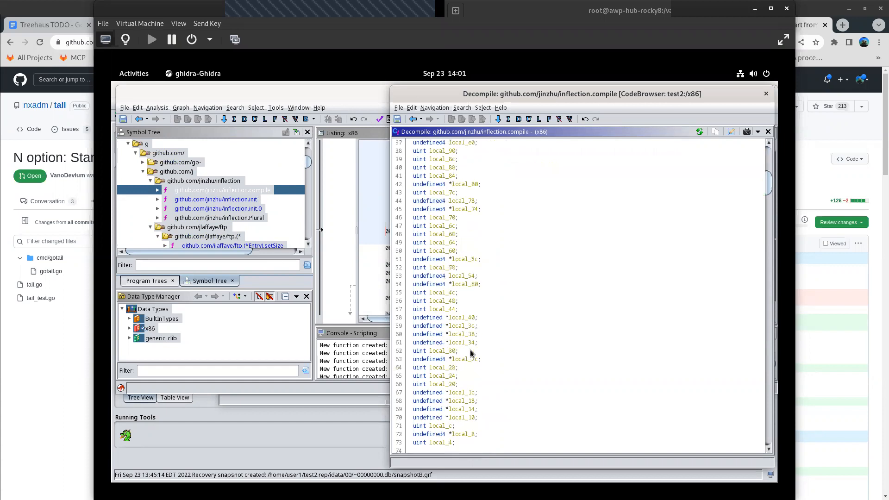
scroll(470, 354, down, 8)
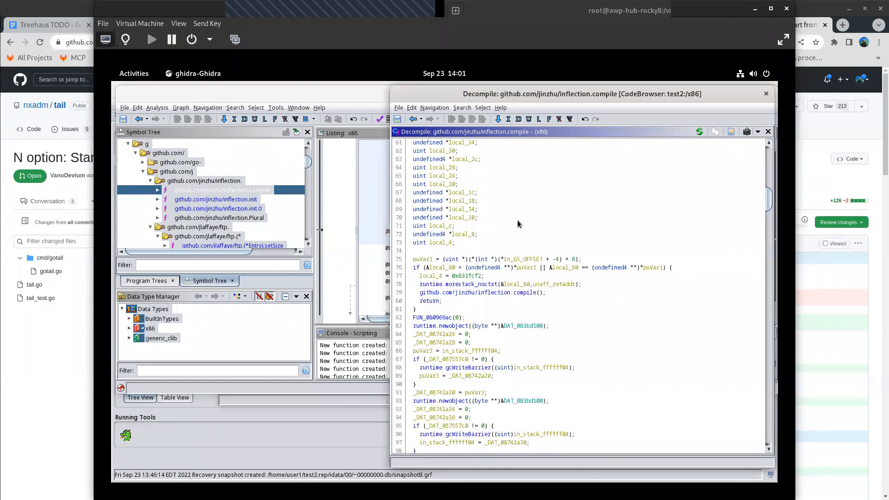
scroll(551, 213, up, 15)
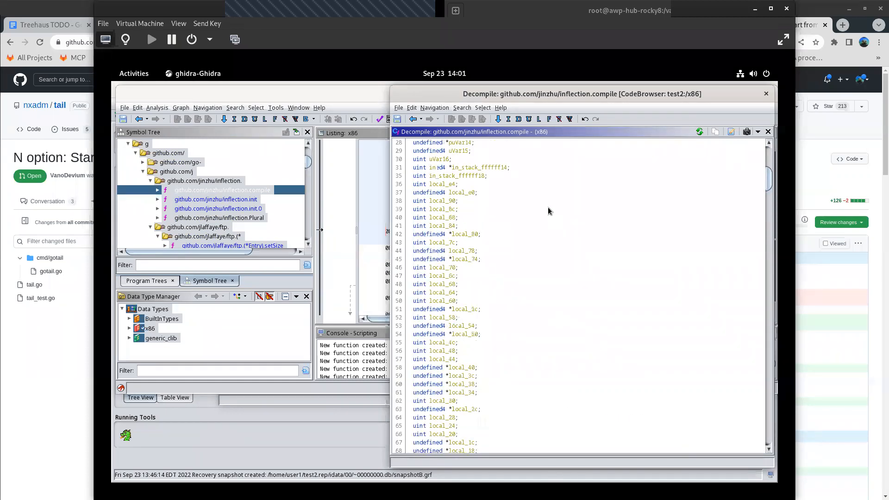
- Copy the package path github.com/jinzhu/inflection from the decompiled function's signature
click(422, 170)
drag(433, 171, 514, 172)
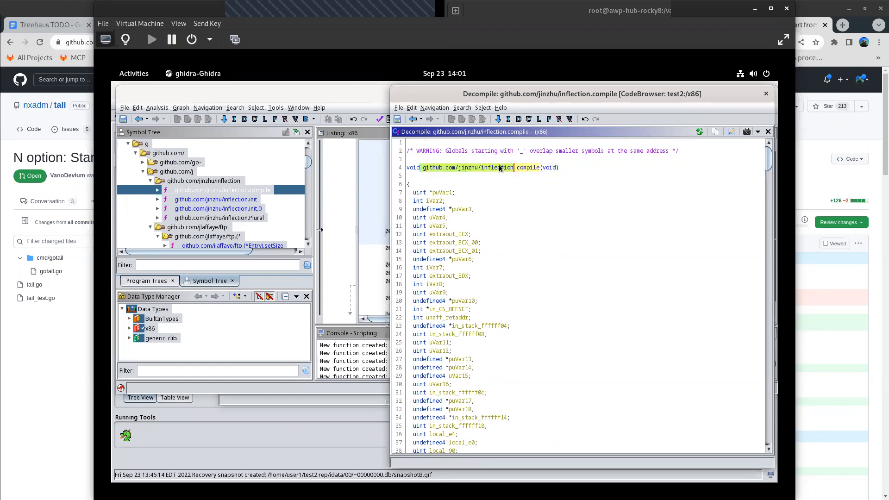
right_click(515, 172)
click(514, 230)
- Switch to Firefox, move its window clear of the decompiler, and show the VirusTotal file report
drag(138, 85, 194, 139)
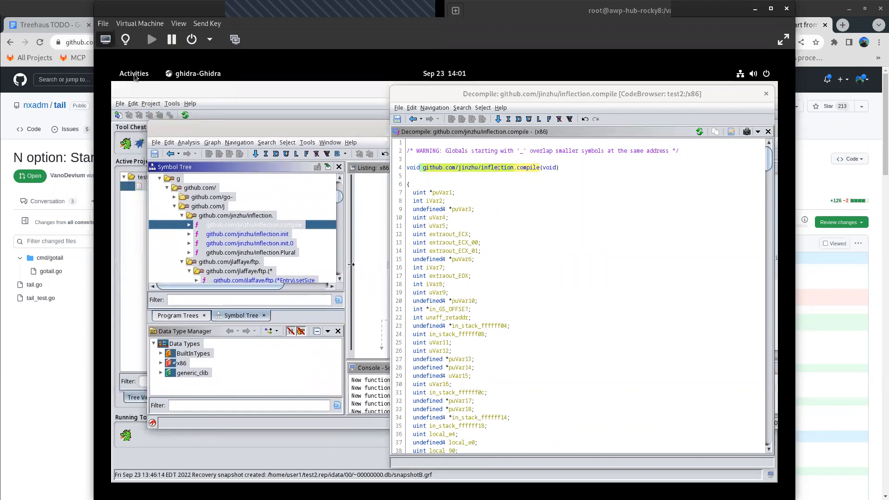
key(super)
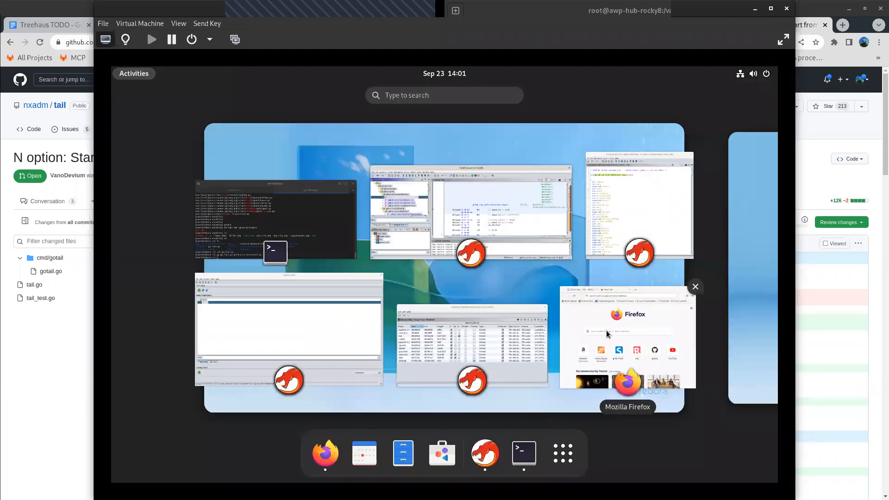
click(629, 375)
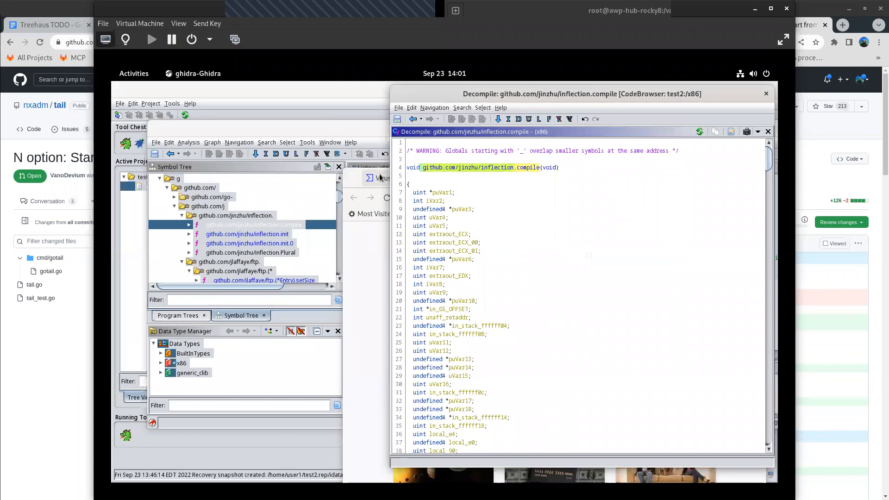
click(380, 303)
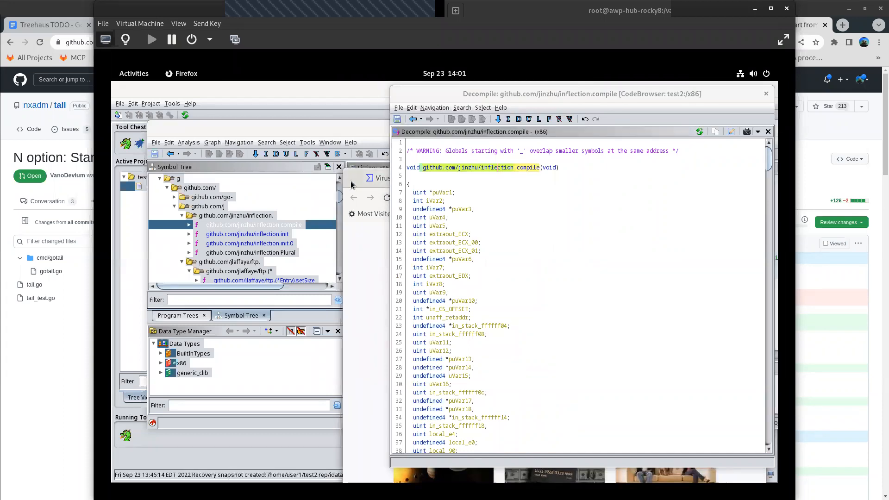
drag(359, 186, 167, 129)
click(213, 121)
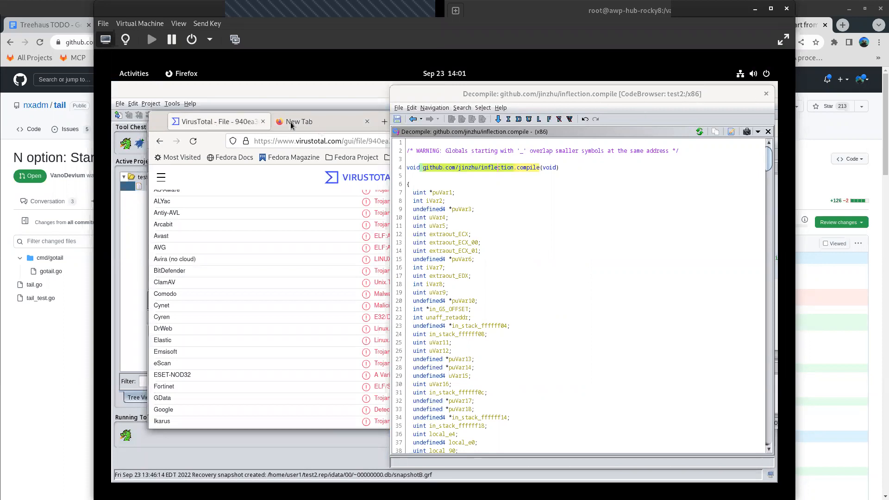
- Turn off Always on Top for the Decompile window and bring Firefox's VirusTotal report in front of it
right_click(573, 96)
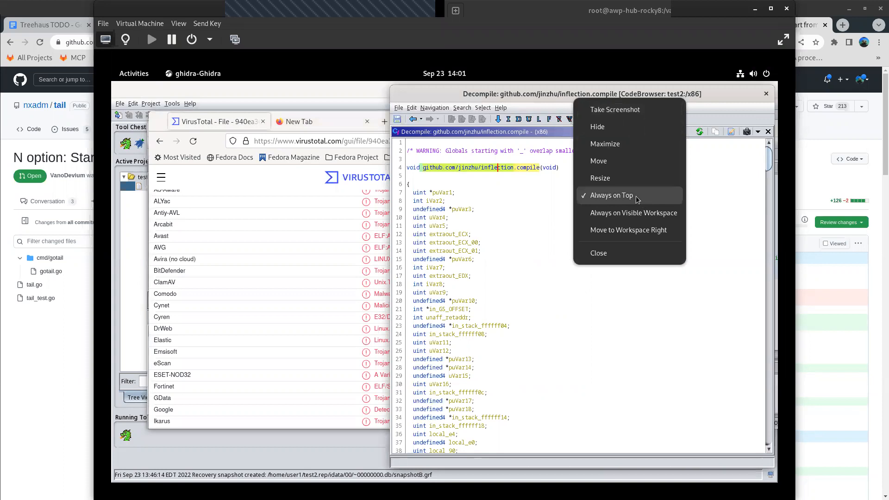
click(638, 200)
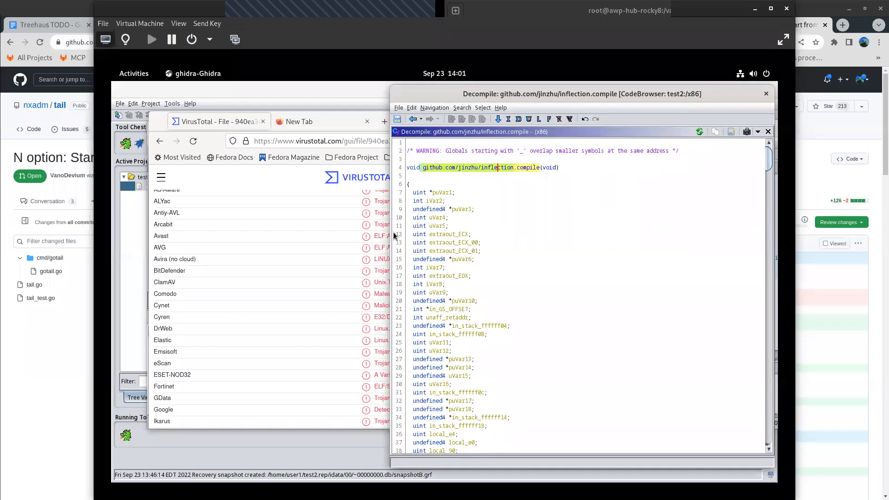
click(205, 121)
- Look through the security vendors' detection results for the sample in the VirusTotal report
scroll(495, 305, up, 3)
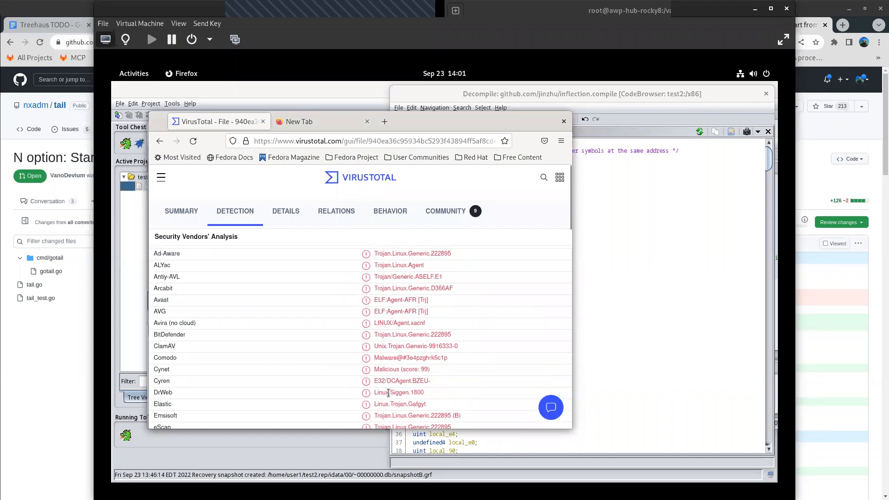
scroll(388, 393, down, 12)
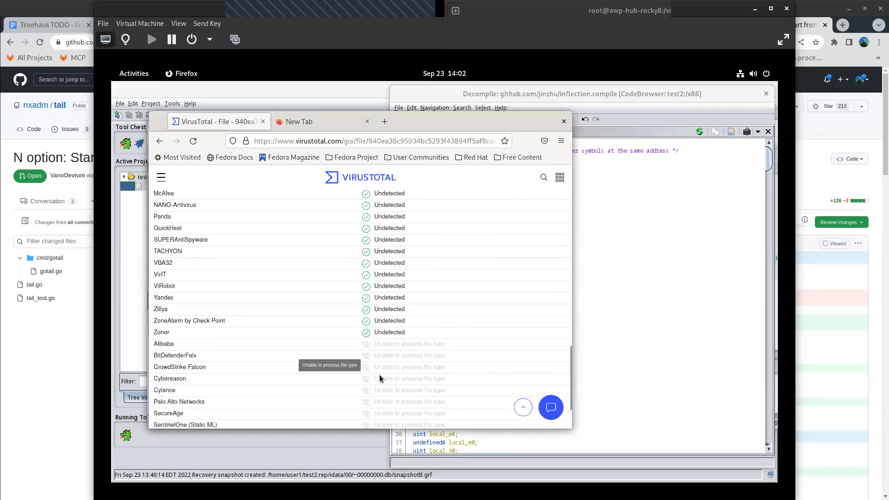
scroll(380, 378, down, 2)
scroll(366, 353, up, 5)
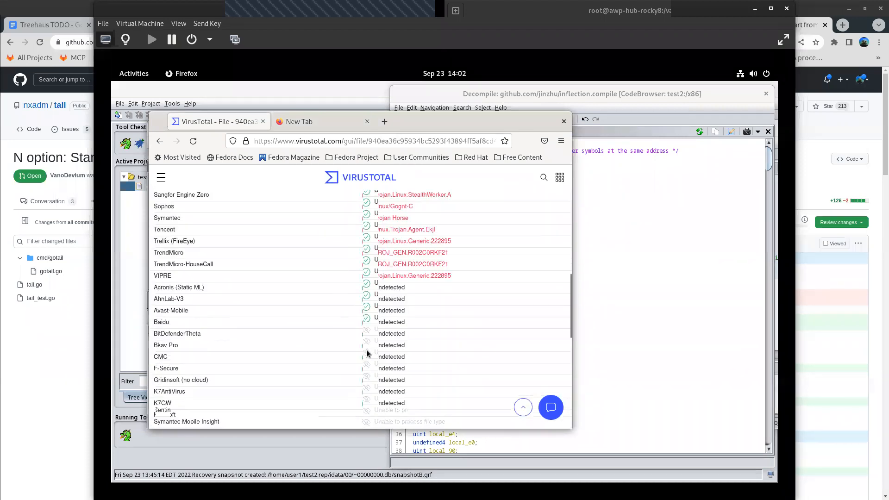
scroll(363, 355, up, 10)
scroll(310, 276, down, 13)
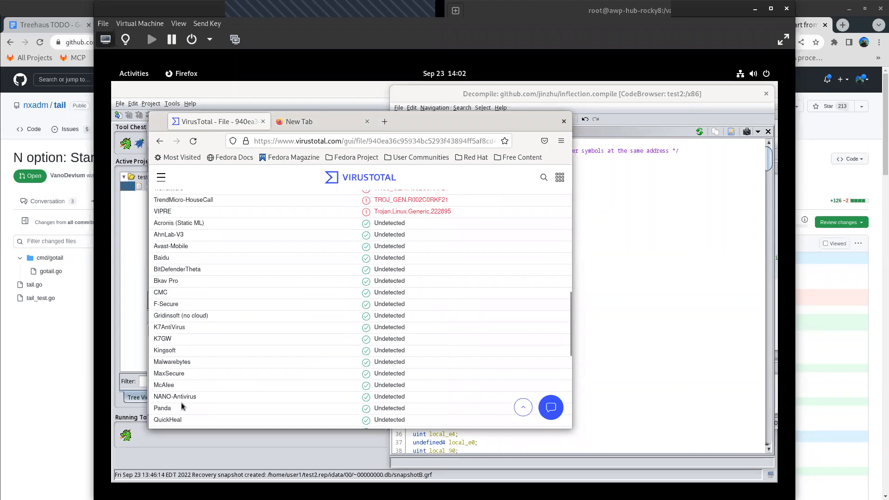
- Check the remaining vendor entries down to the end of the VirusTotal detection list
scroll(314, 381, down, 5)
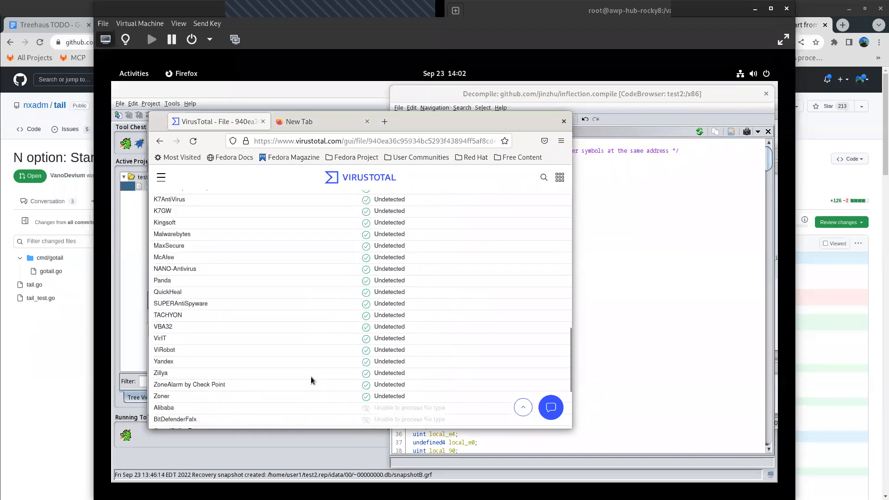
scroll(310, 377, down, 5)
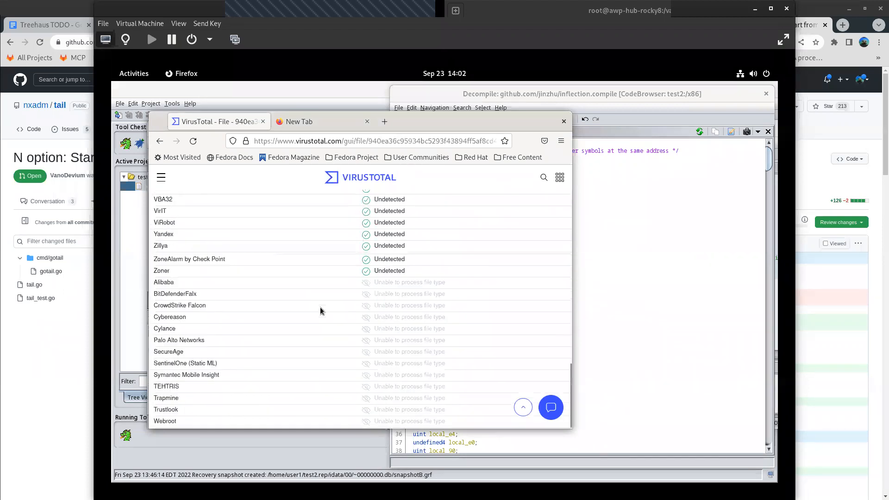
scroll(354, 361, up, 15)
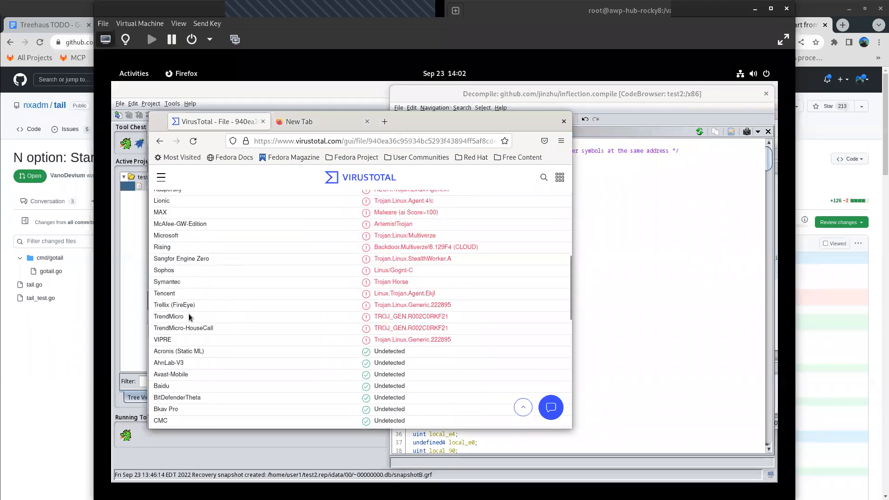
- Load the copied package address github.com/jinzhu/inflection in the empty New Tab page
click(315, 121)
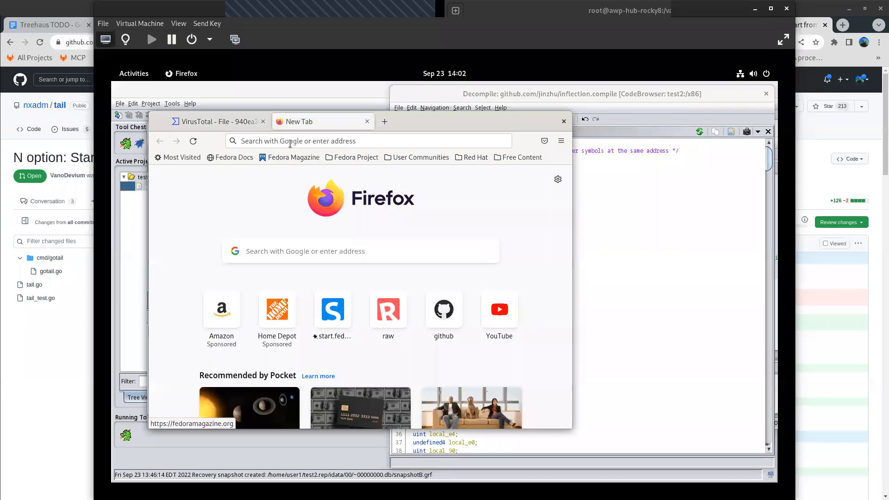
text(test1.py> Finished!)
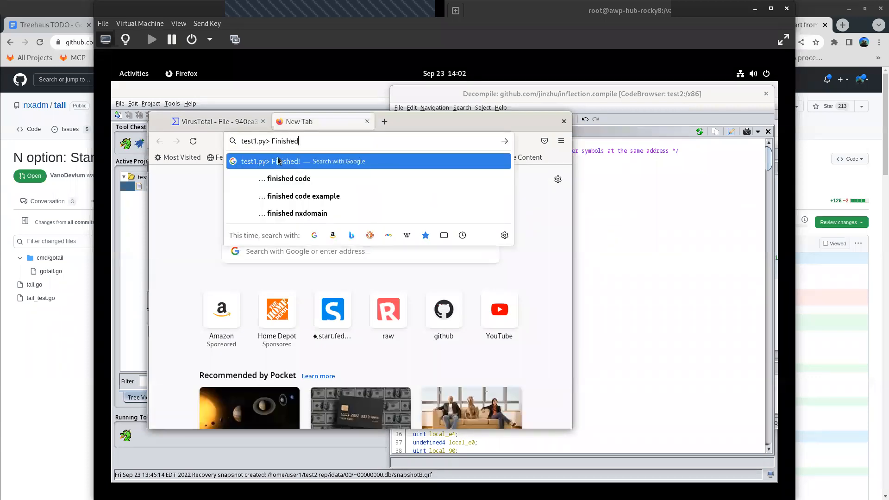
key(BackSpace)
key(BackSpace)
key(BackSpace)
key(BackSpace)
key(BackSpace)
key(BackSpace)
key(BackSpace)
key(BackSpace)
key(BackSpace)
key(BackSpace)
key(BackSpace)
key(BackSpace)
key(BackSpace)
key(BackSpace)
key(BackSpace)
key(BackSpace)
key(BackSpace)
key(BackSpace)
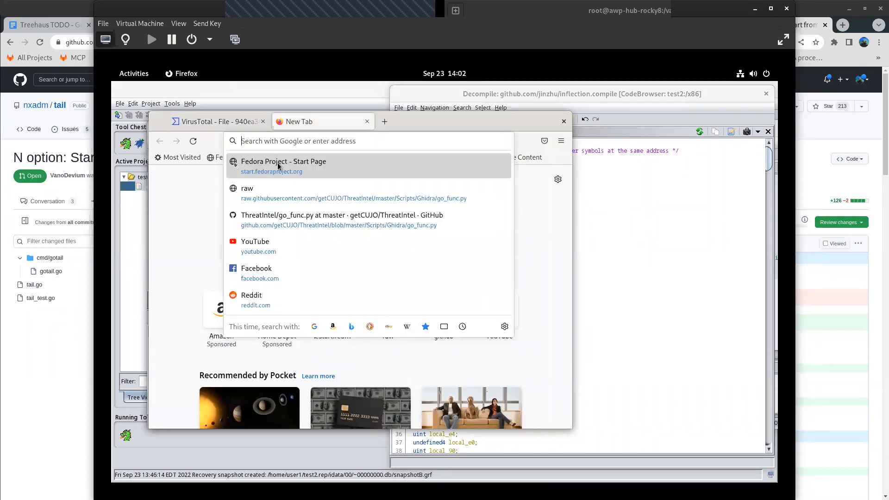
right_click(269, 142)
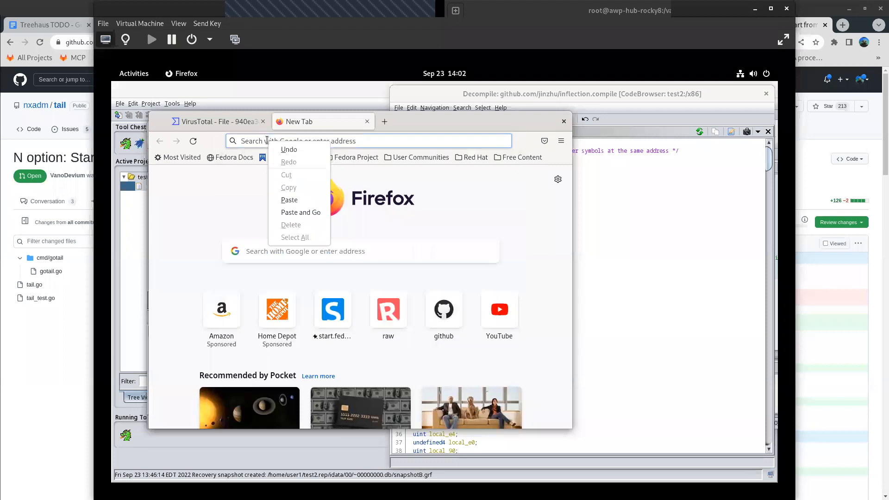
click(291, 212)
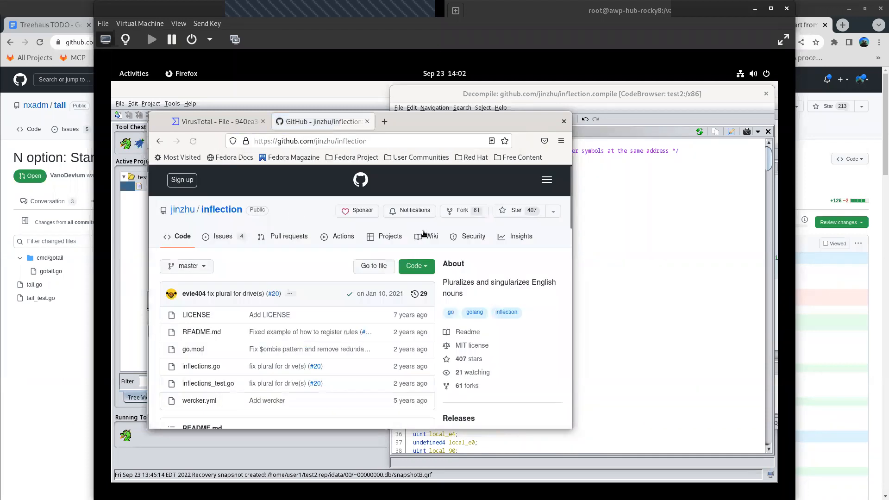
- Maximize Firefox and read the jinzhu/inflection repository's README, including its Basic Usage and Register Rules sections
double_click(529, 124)
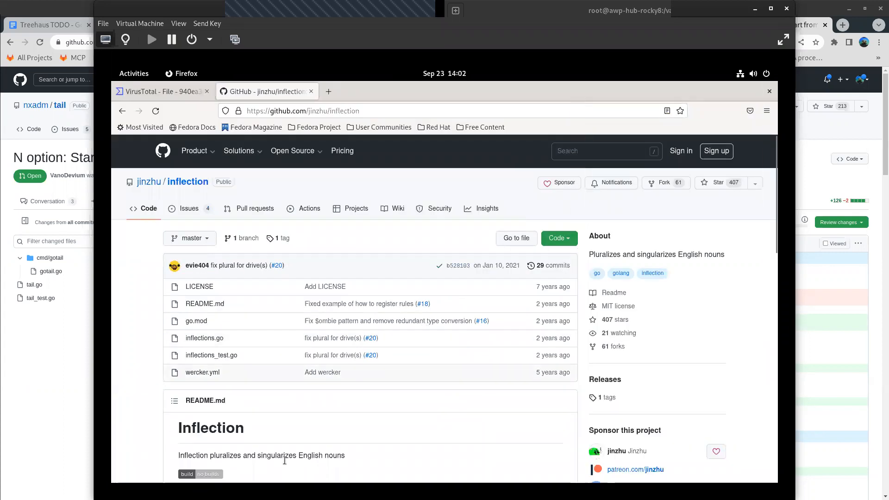
scroll(285, 464, down, 10)
scroll(333, 339, up, 8)
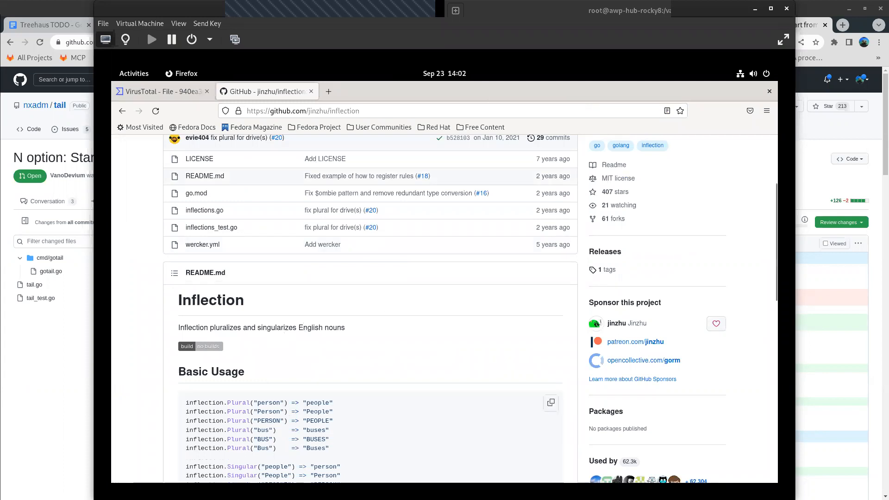
scroll(342, 446, down, 5)
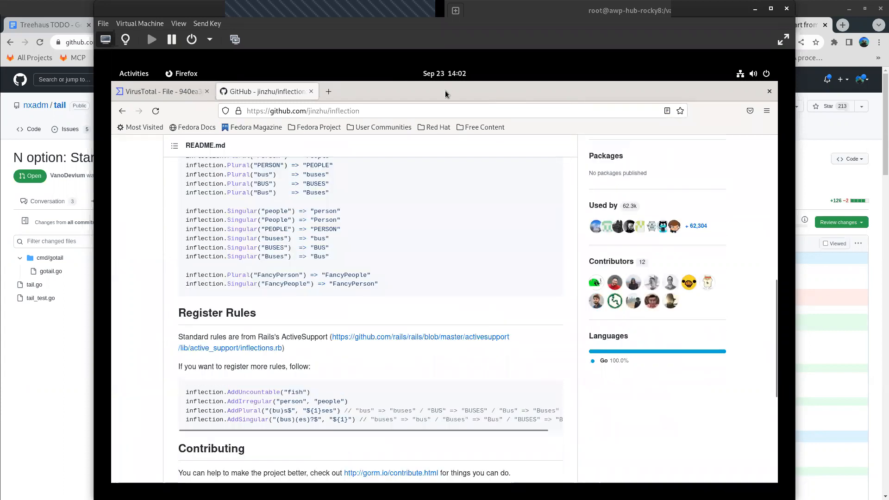
- Restore Firefox to a smaller window, switch back to Ghidra's CodeBrowser for test2:/x86 and maximize it
mouse_move(446, 92)
mouse_down()
mouse_move(449, 136)
mouse_move(404, 131)
mouse_move(491, 145)
mouse_up()
click(246, 130)
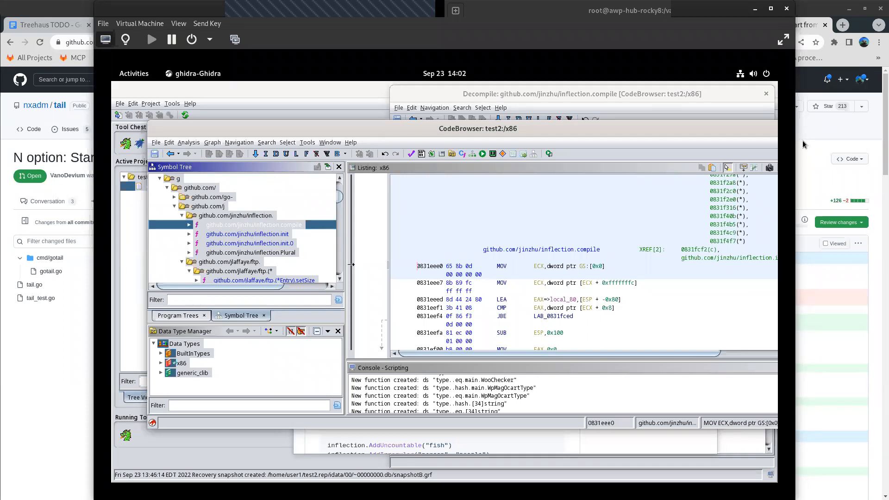
double_click(664, 128)
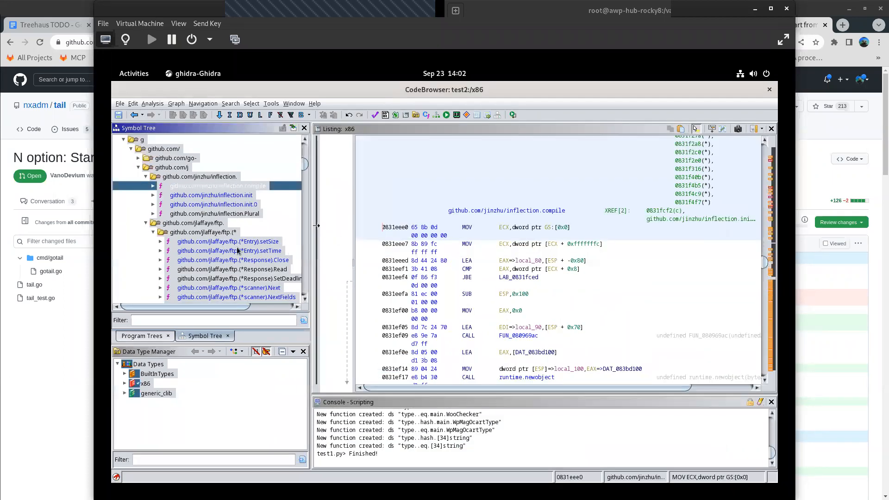
- Look through the github.com/jlaffaye/ftp functions in the Symbol Tree and expand the github.com/remeh/sizedwaitgroup group
scroll(233, 254, down, 10)
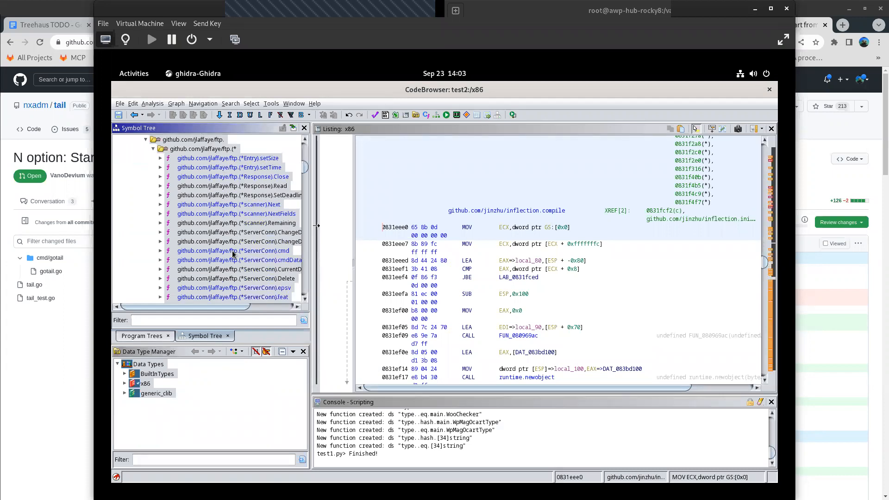
scroll(233, 253, down, 2)
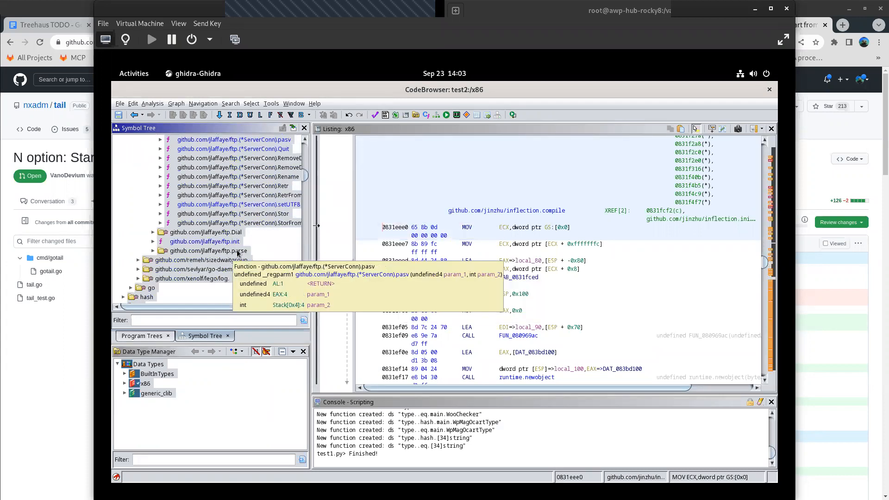
click(137, 261)
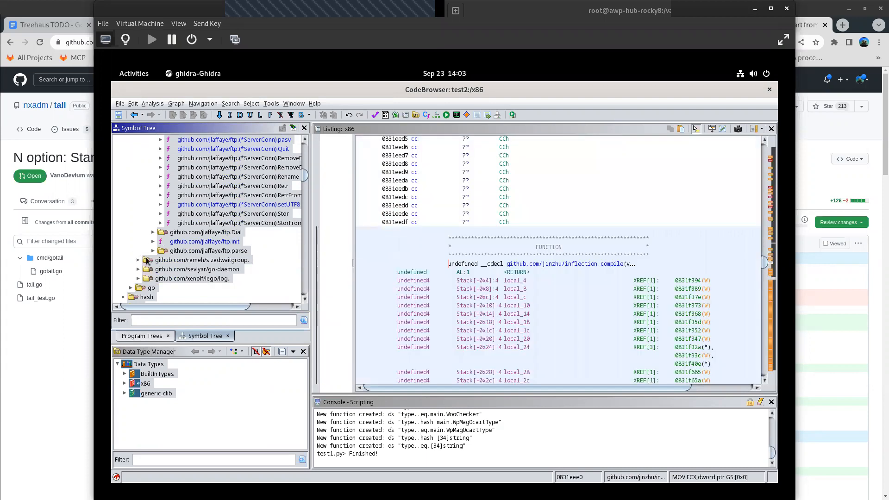
click(137, 260)
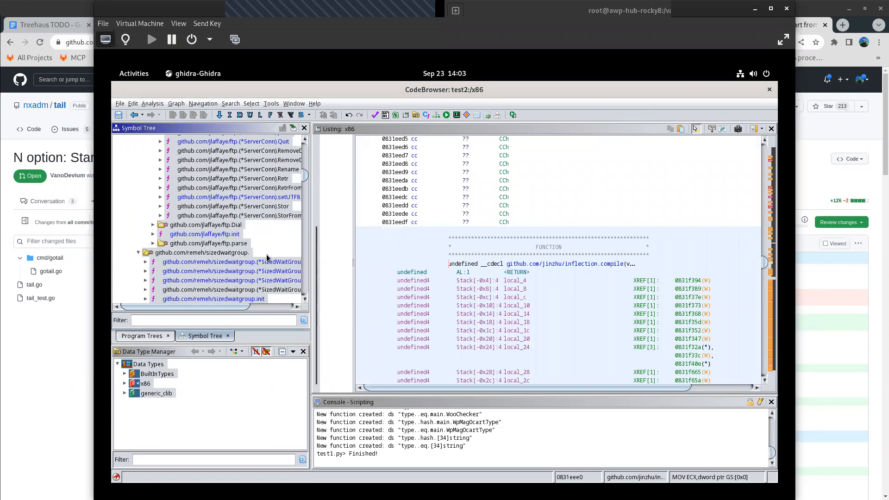
- Expand the github.com/sevlyar/go-daemon and github.com/xenolf/lego/log groups to inspect their functions
scroll(263, 258, down, 3)
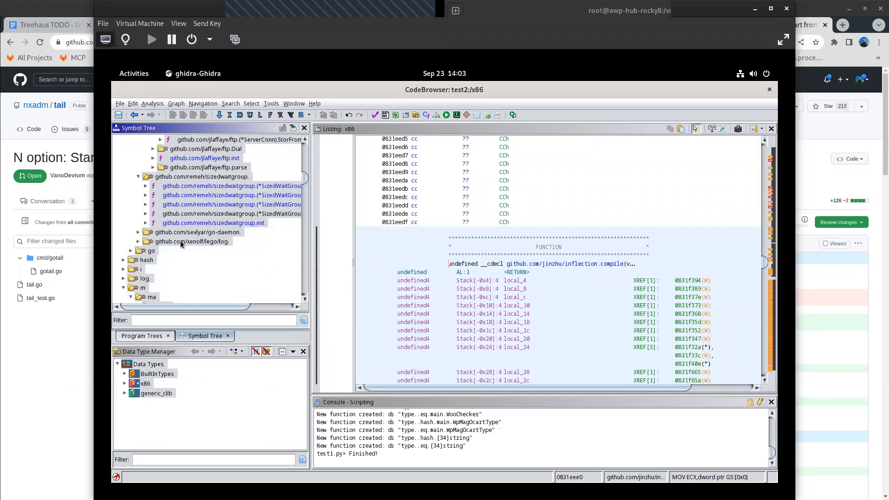
click(138, 232)
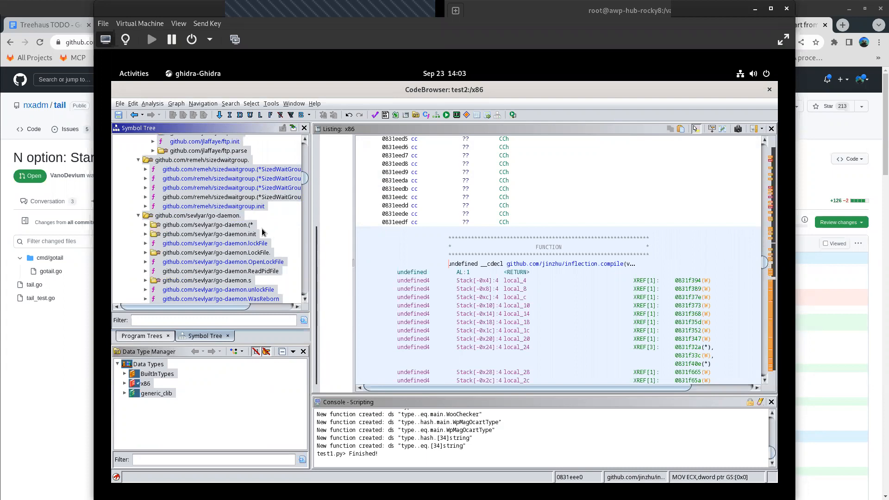
scroll(263, 231, down, 4)
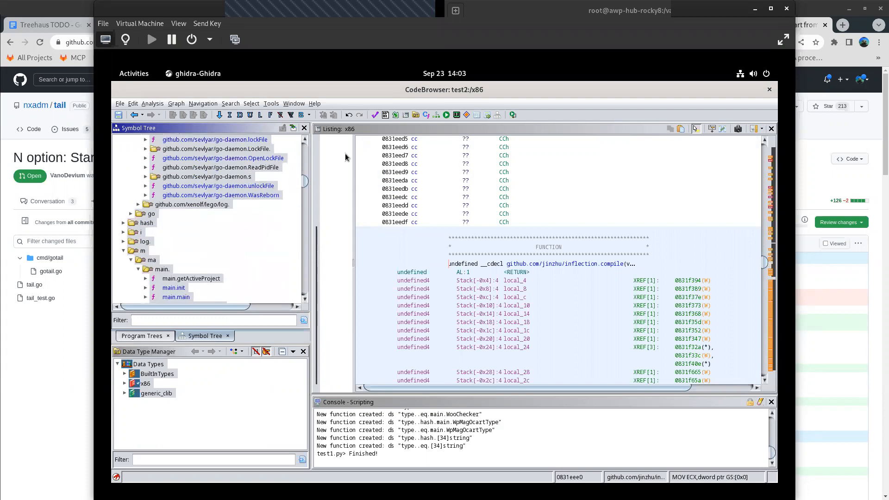
click(138, 205)
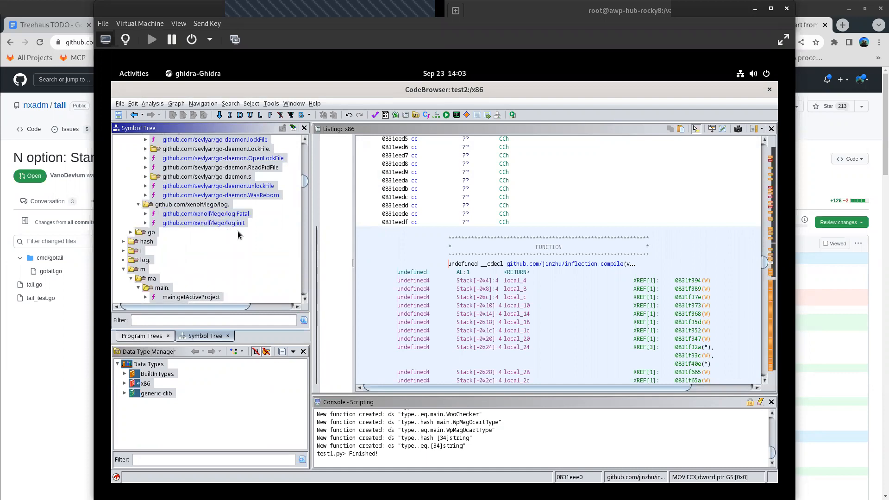
- Expand the go and hash groups and look over the hash/crc32 functions
click(132, 232)
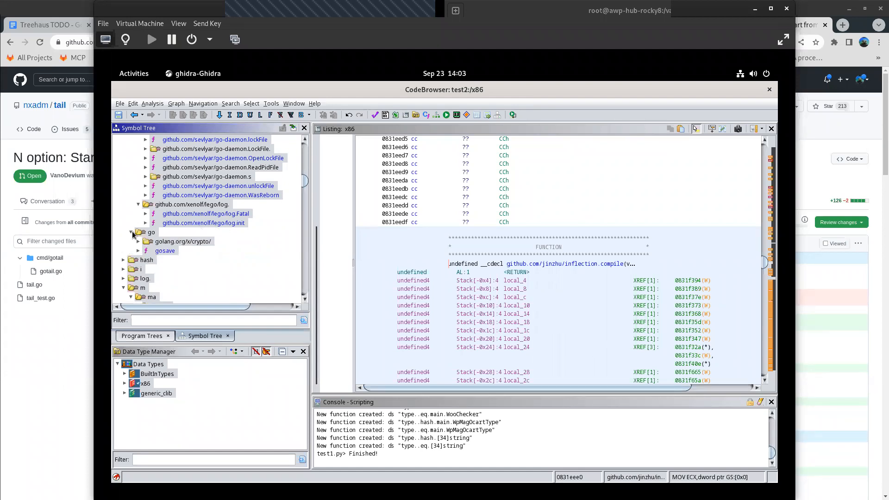
click(124, 260)
scroll(217, 243, down, 3)
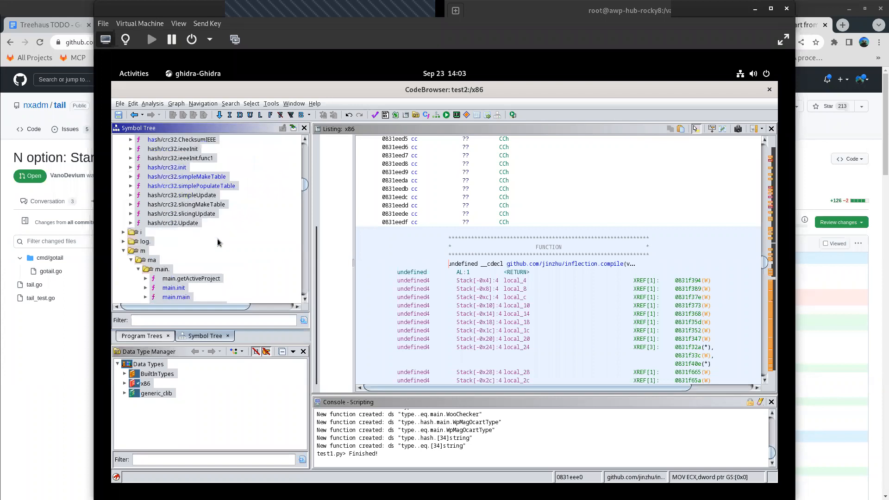
- Expand the i group with its internal/ subgroup, and look through the functions of the log group
click(123, 178)
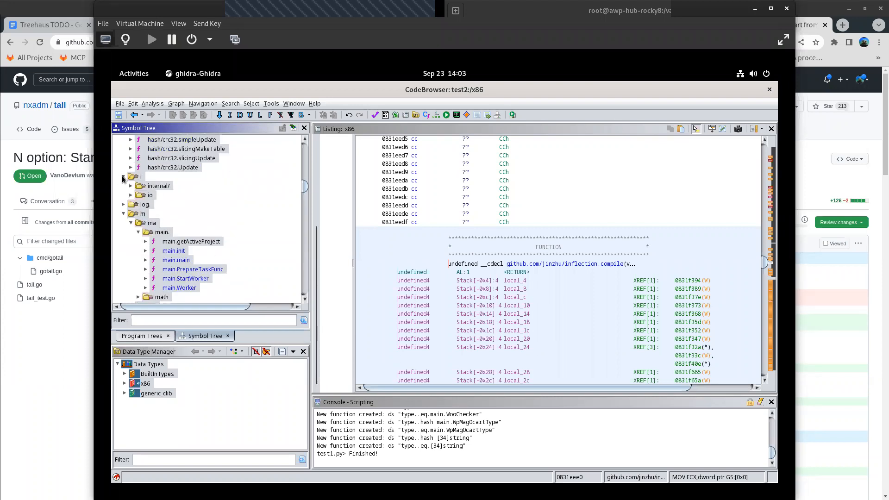
click(131, 185)
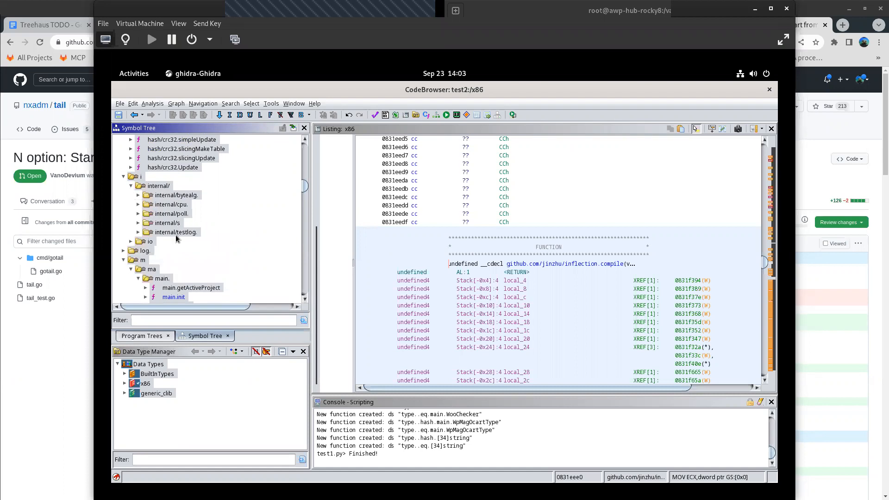
click(124, 252)
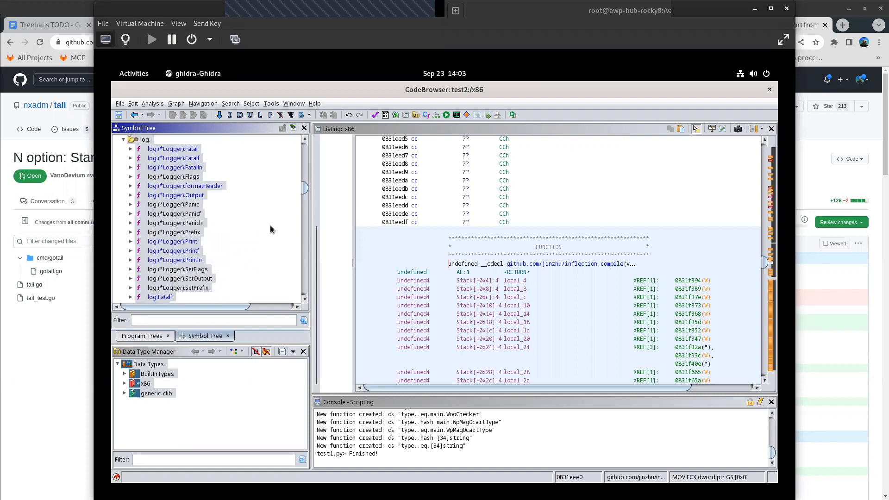
scroll(213, 207, down, 2)
scroll(214, 207, down, 3)
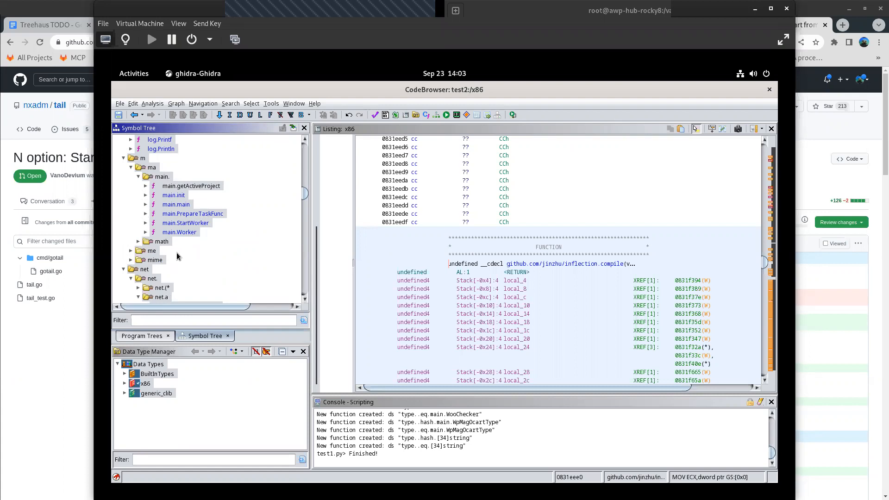
- Expand the math group, and examine the mellium.im/sasl functions in the me group before collapsing it
click(138, 242)
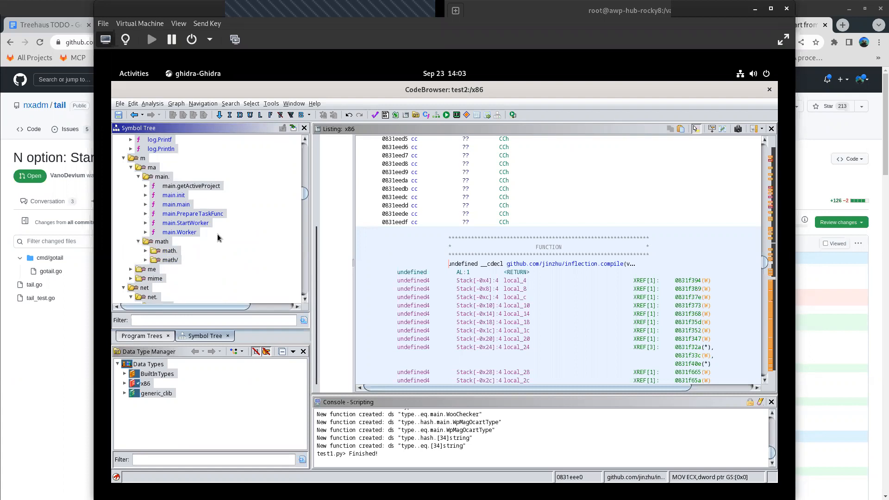
scroll(151, 263, down, 4)
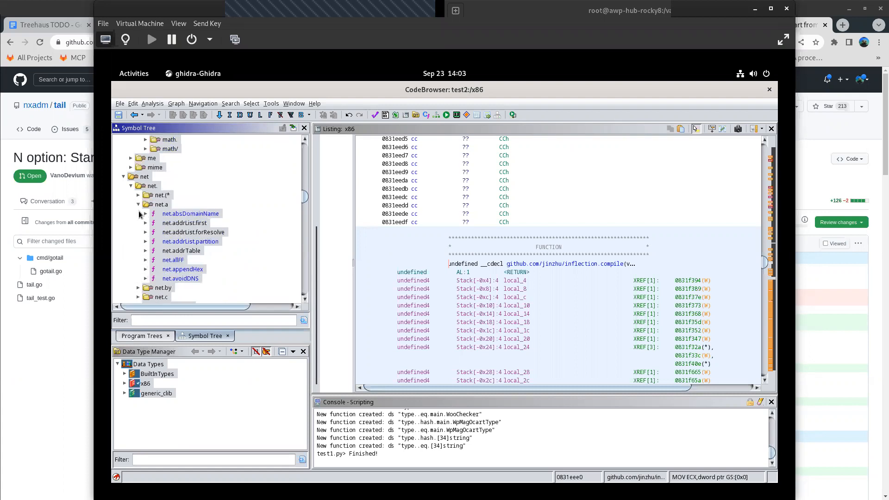
click(131, 158)
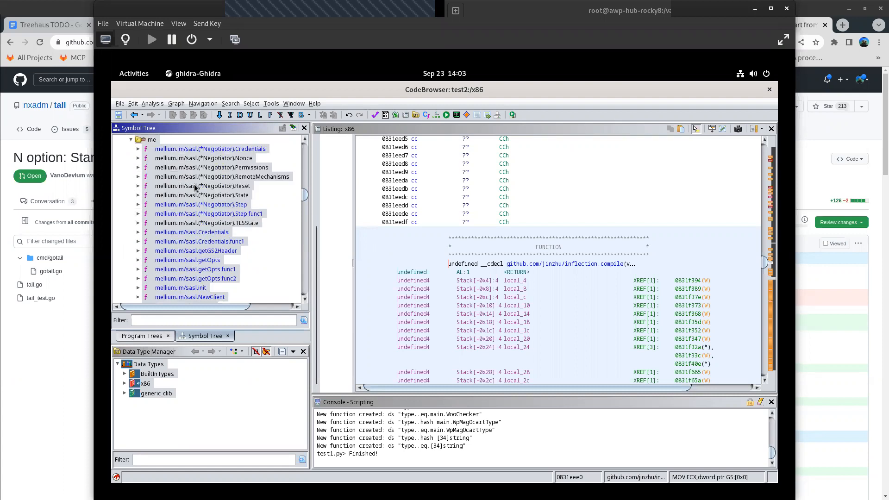
scroll(209, 200, down, 4)
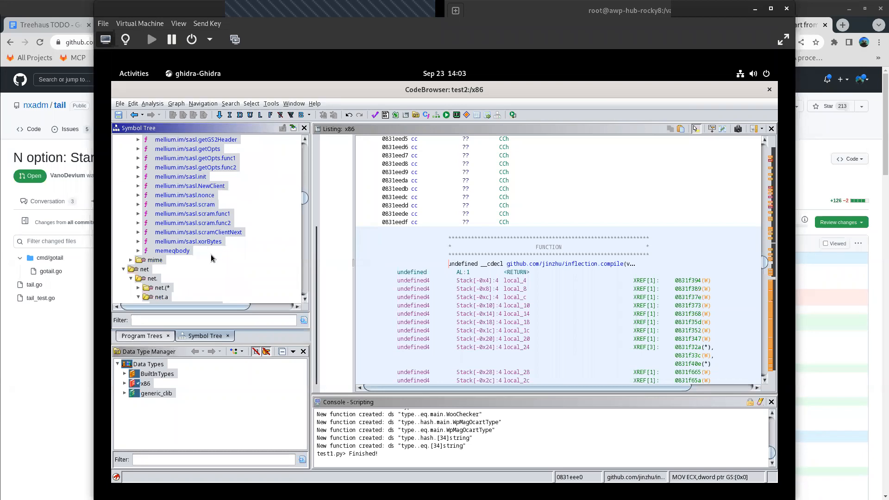
scroll(211, 258, up, 4)
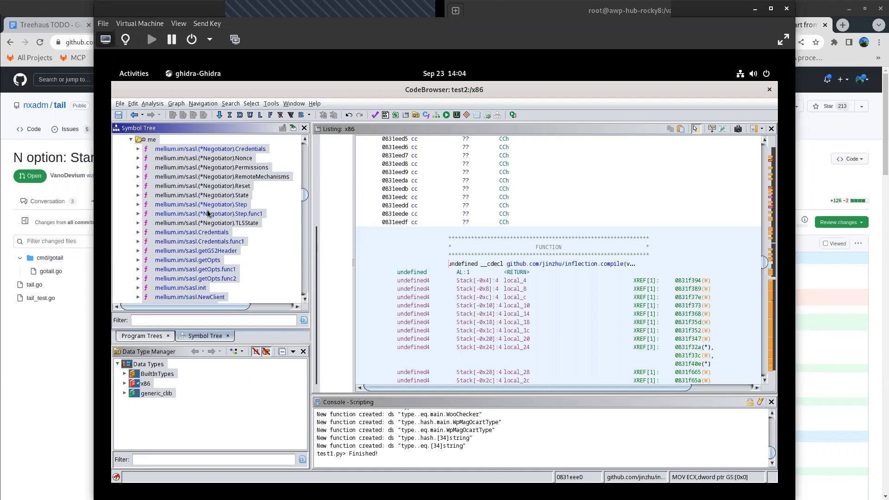
mouse_move(215, 217)
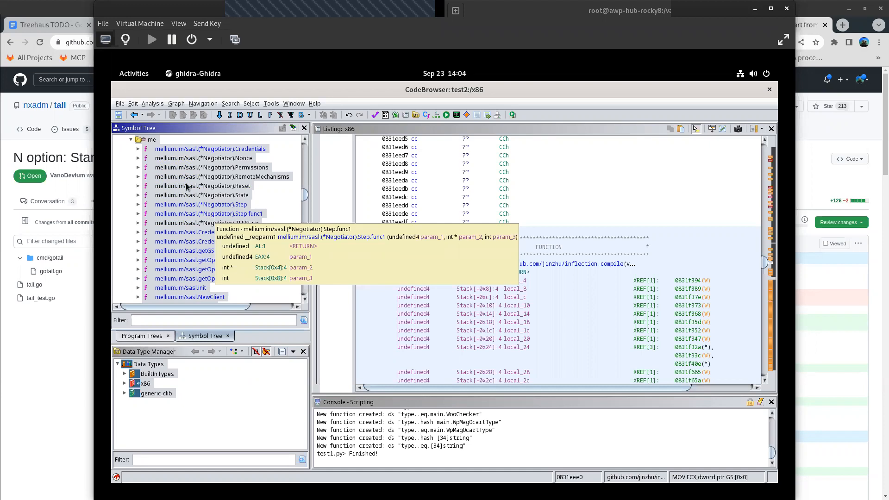
click(131, 140)
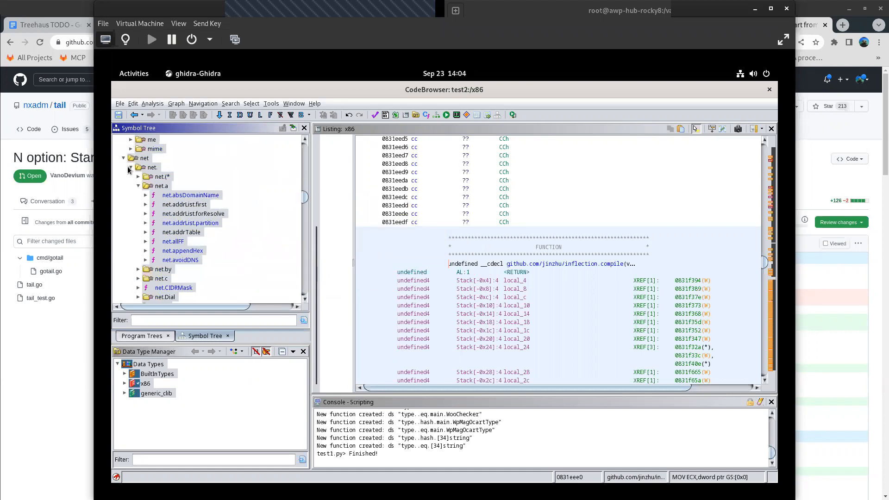
scroll(135, 210, up, 3)
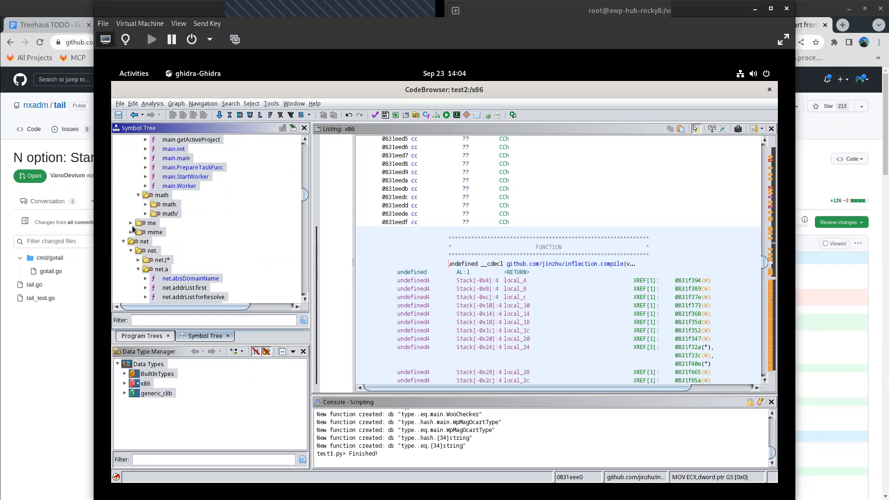
- Expand the me group again and the mime group with its mime. subgroup, and look over their functions
click(130, 225)
scroll(137, 239, down, 3)
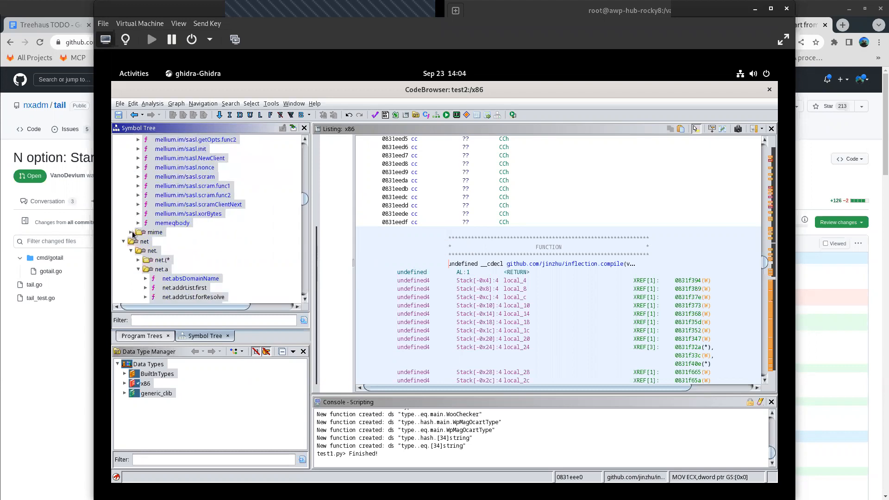
click(131, 233)
click(139, 241)
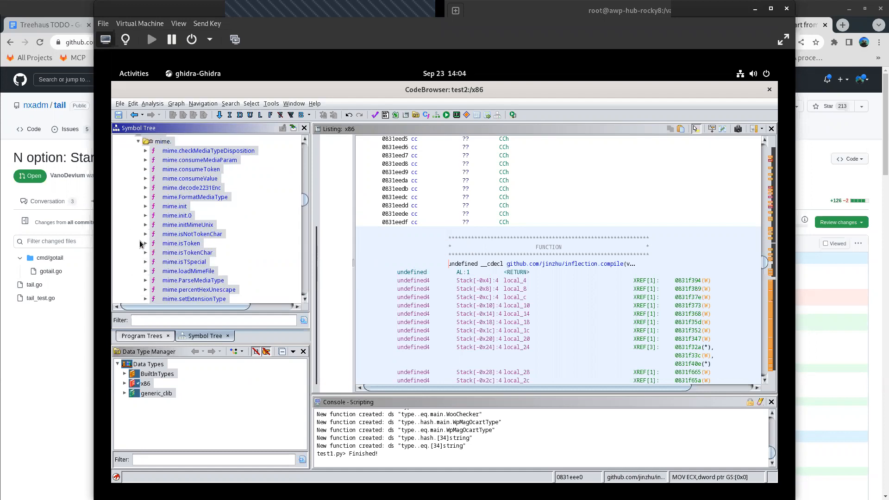
scroll(209, 224, down, 5)
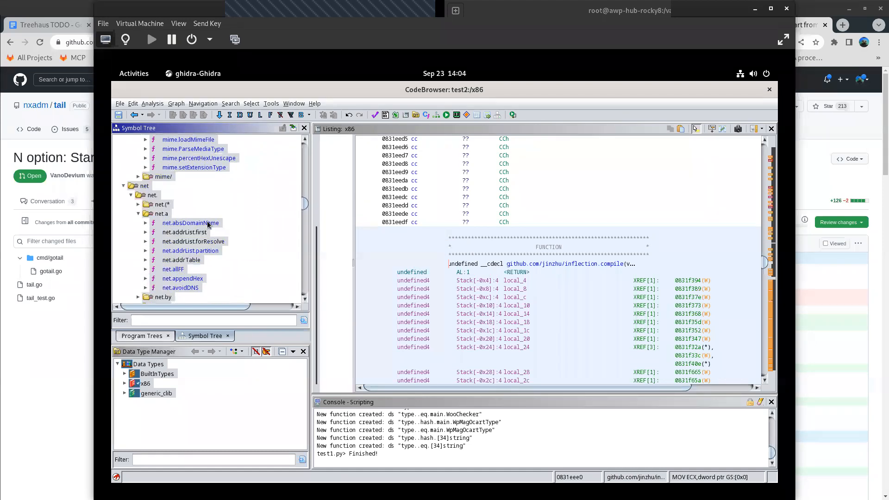
- Expand the net.(* subgroup and look through its method groups and the net.a functions
click(139, 204)
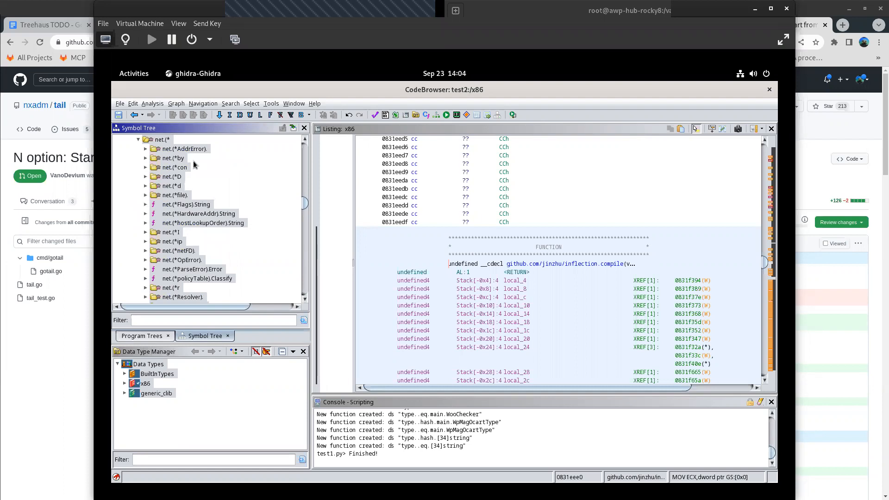
scroll(194, 166, down, 5)
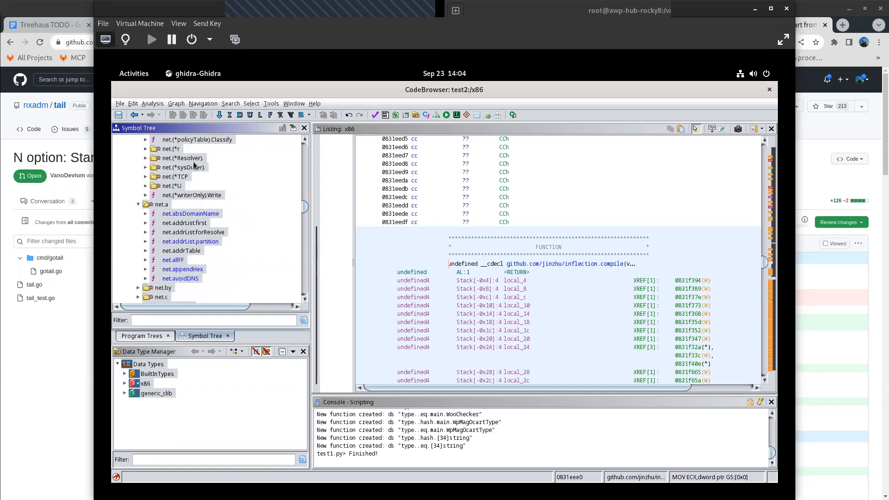
scroll(193, 165, down, 2)
scroll(235, 210, up, 5)
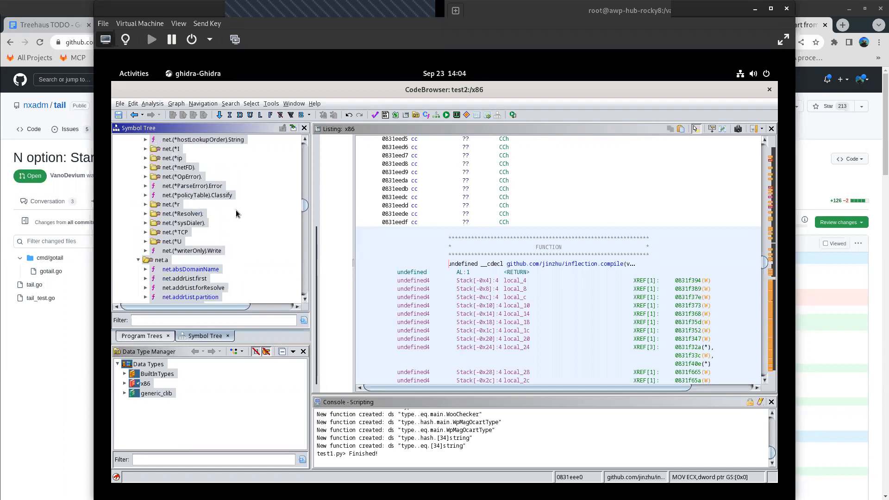
scroll(235, 210, up, 5)
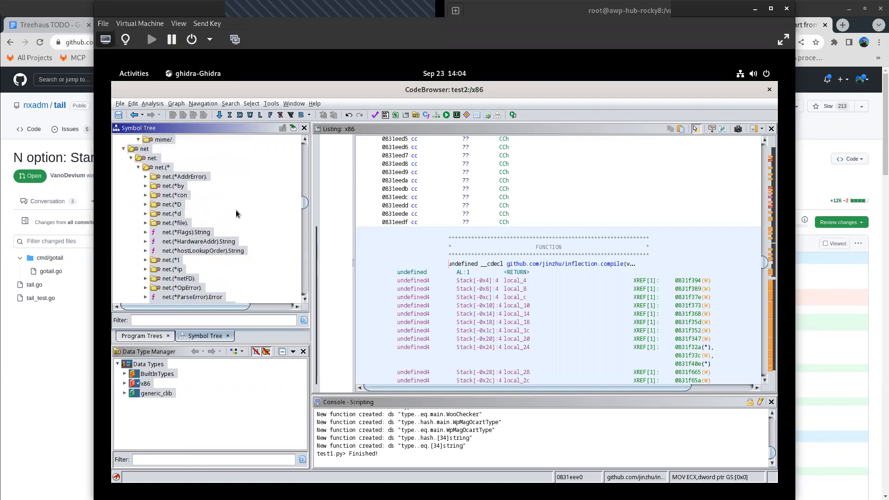
scroll(236, 212, down, 2)
scroll(234, 213, down, 2)
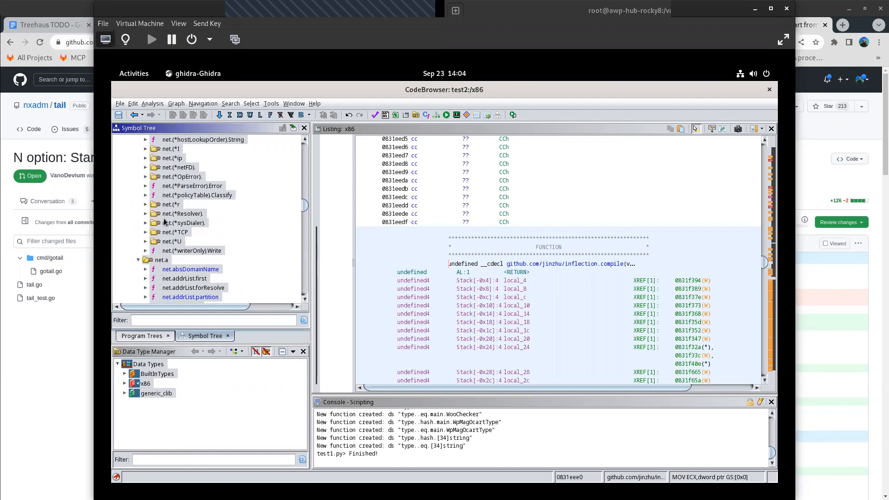
scroll(165, 220, down, 6)
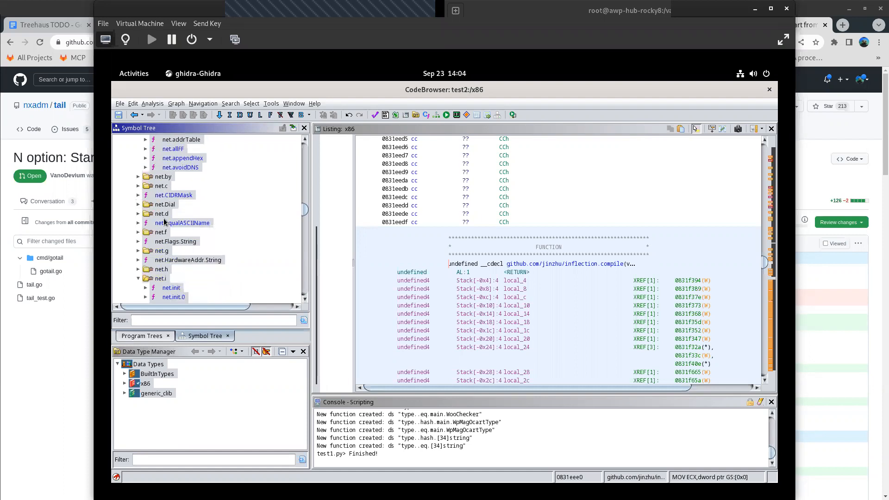
- Expand the net.by and net.c subgroups to inspect their functions
click(139, 177)
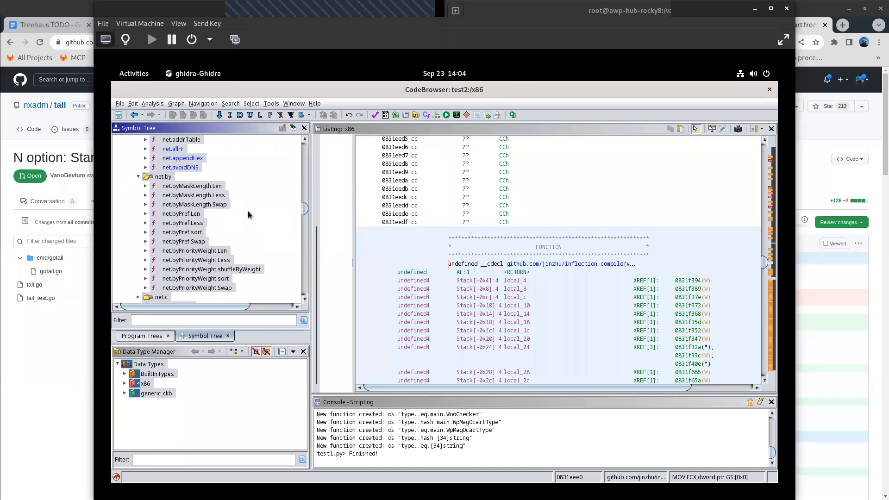
scroll(218, 207, down, 4)
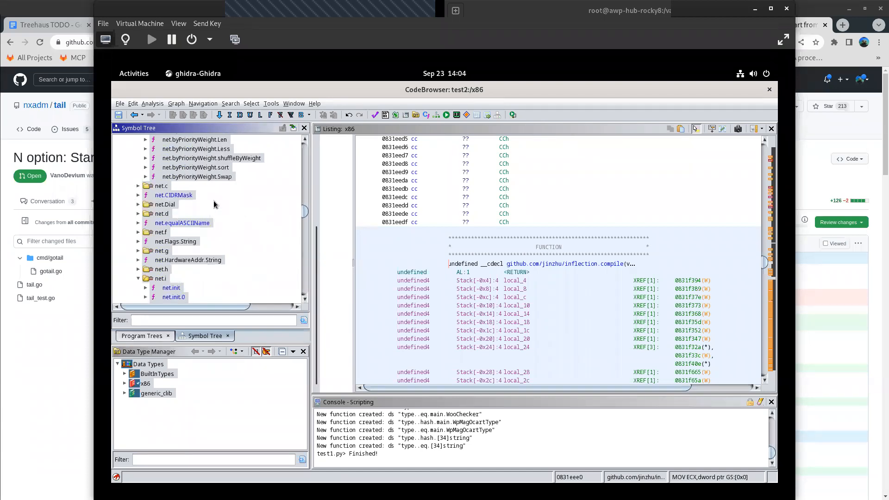
click(139, 186)
scroll(244, 212, down, 3)
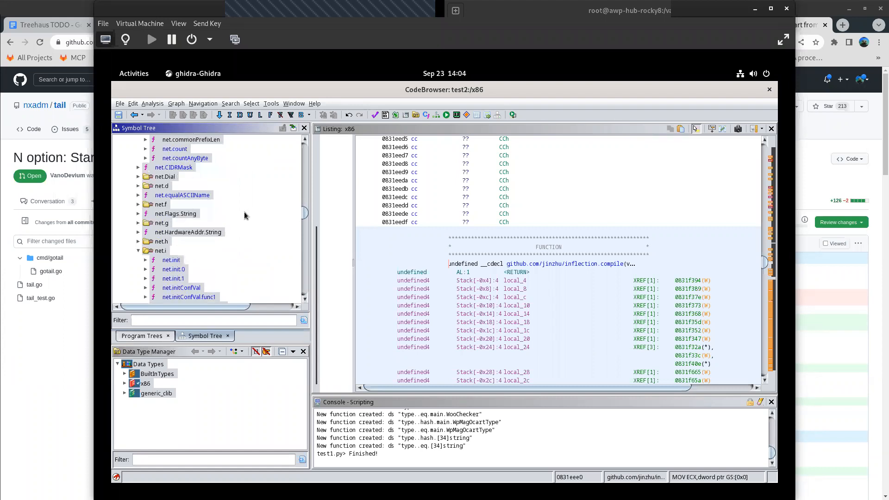
- Look through the remaining net. functions and the net/http entries, including net/http.i and net/http/cookiejar
scroll(159, 253, down, 4)
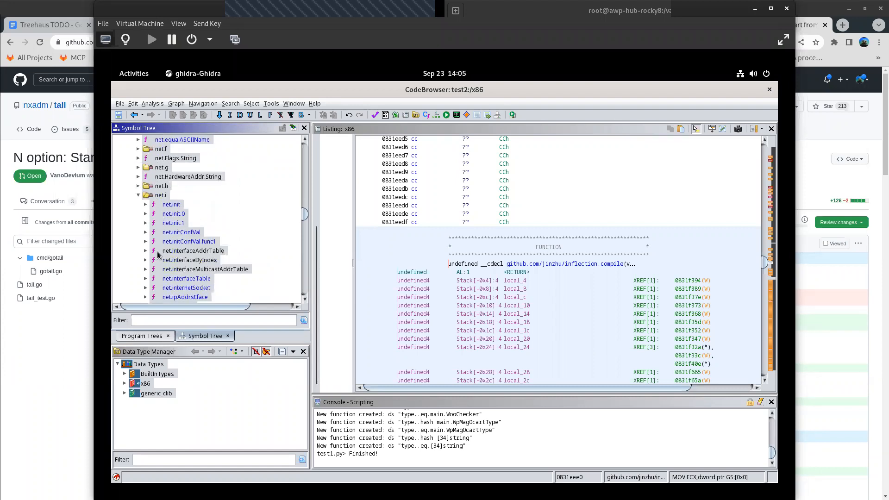
scroll(160, 253, down, 6)
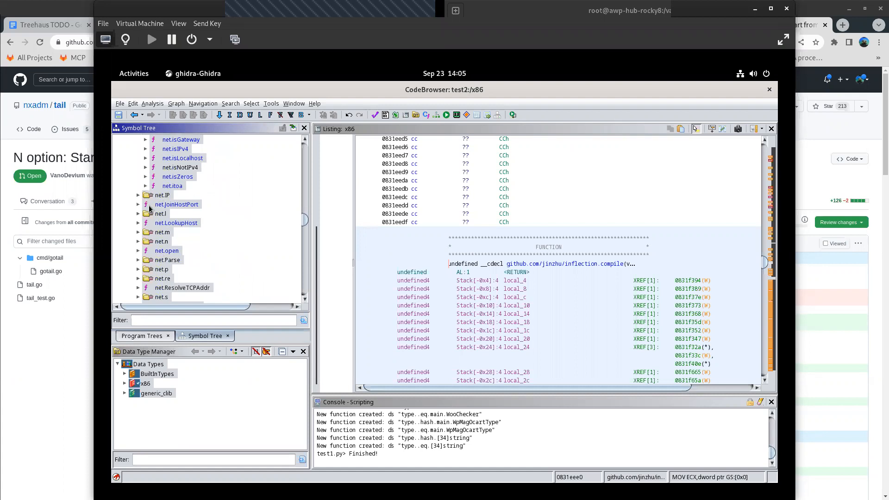
scroll(149, 209, down, 2)
scroll(221, 196, down, 2)
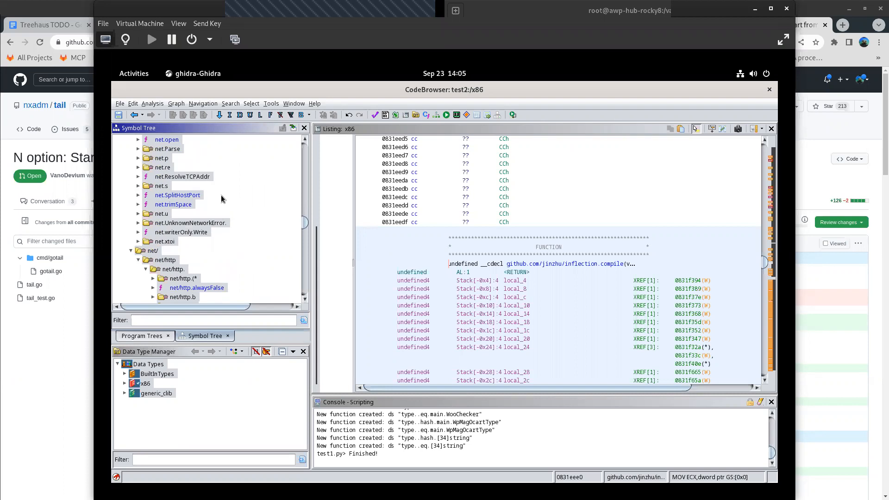
scroll(221, 196, down, 5)
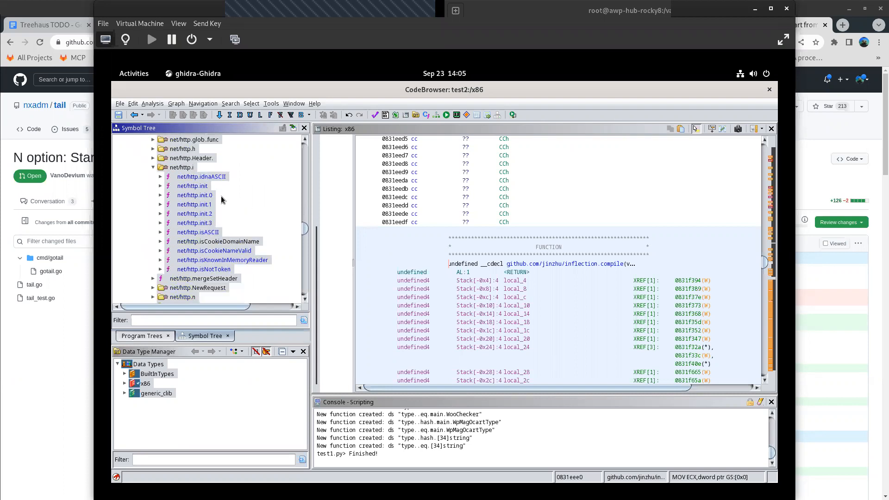
scroll(222, 199, down, 4)
scroll(221, 200, down, 10)
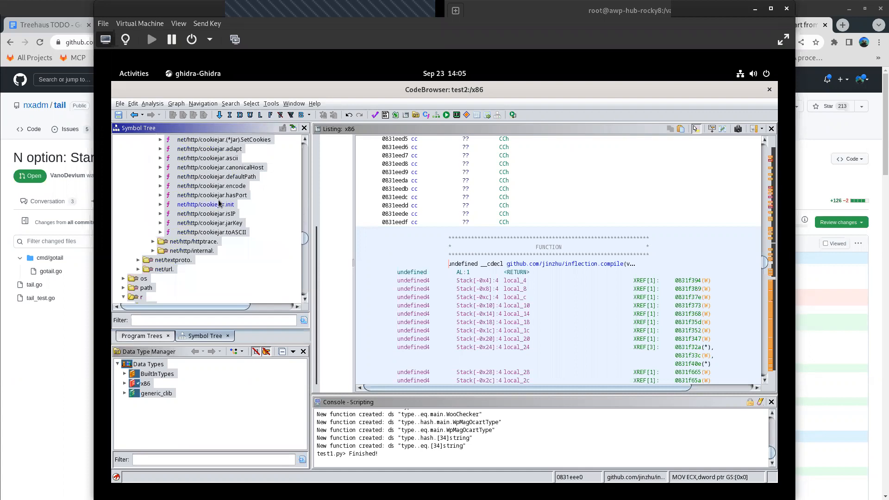
- Expand the os group with its os. subgroup and look over the functions
click(124, 195)
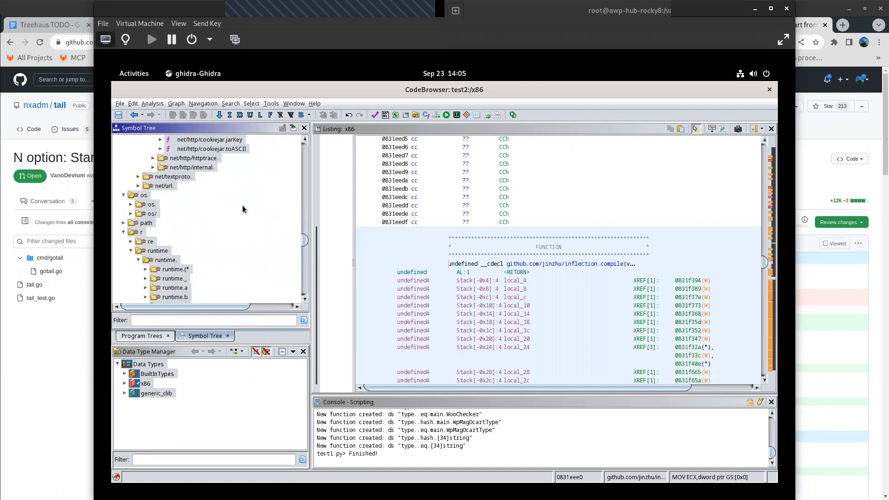
click(131, 205)
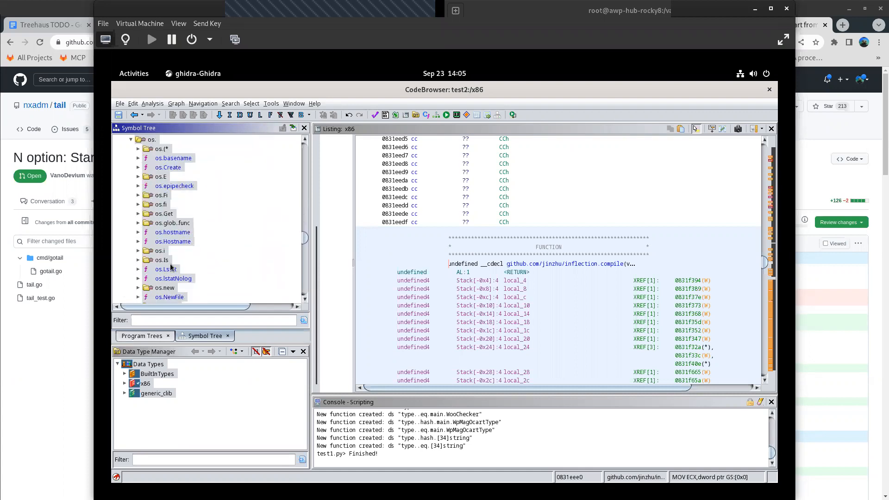
scroll(189, 246, down, 2)
scroll(189, 244, down, 5)
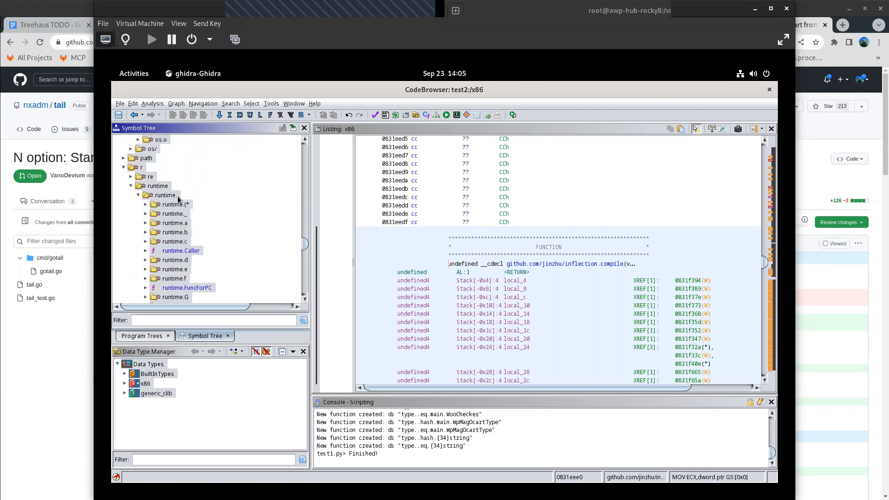
- Look through the runtime subgroups, and expand the StealthWorker/Worker group to see its modules
scroll(175, 201, down, 10)
scroll(178, 201, down, 10)
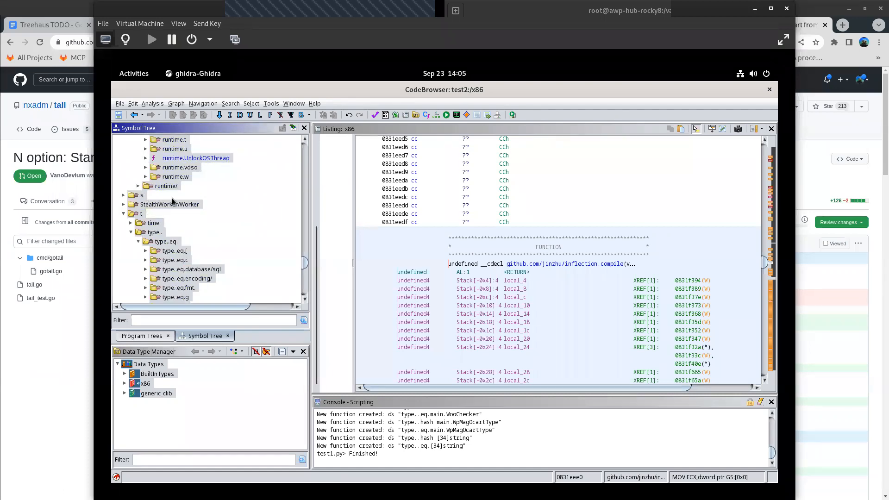
scroll(247, 262, up, 5)
scroll(247, 262, down, 4)
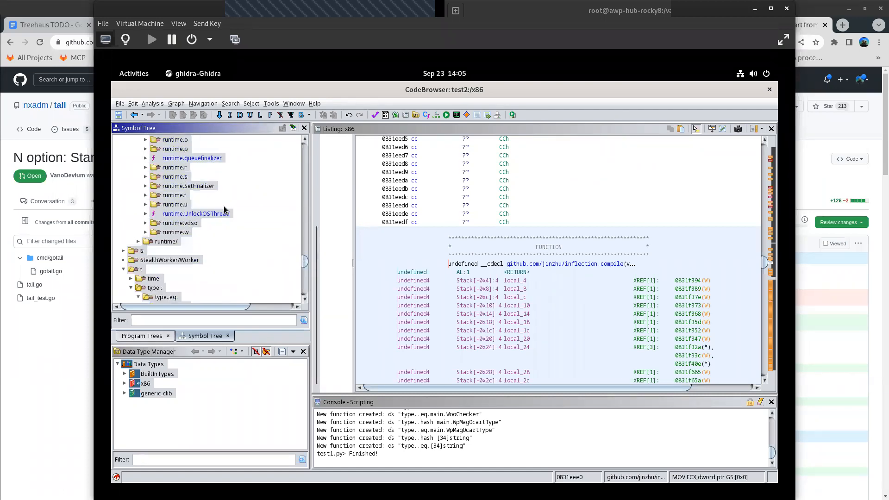
click(124, 261)
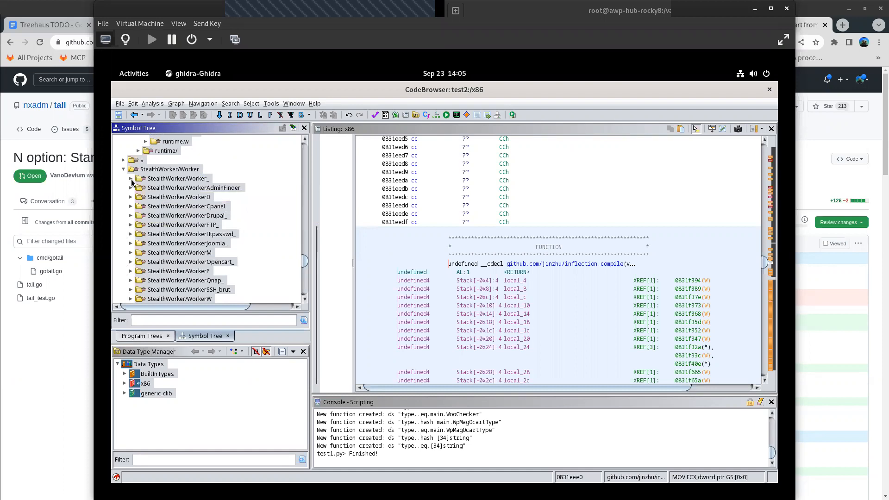
- Switch to the VirusTotal report in Firefox and highlight the Sangfor Engine Zero detection row
drag(416, 92, 421, 251)
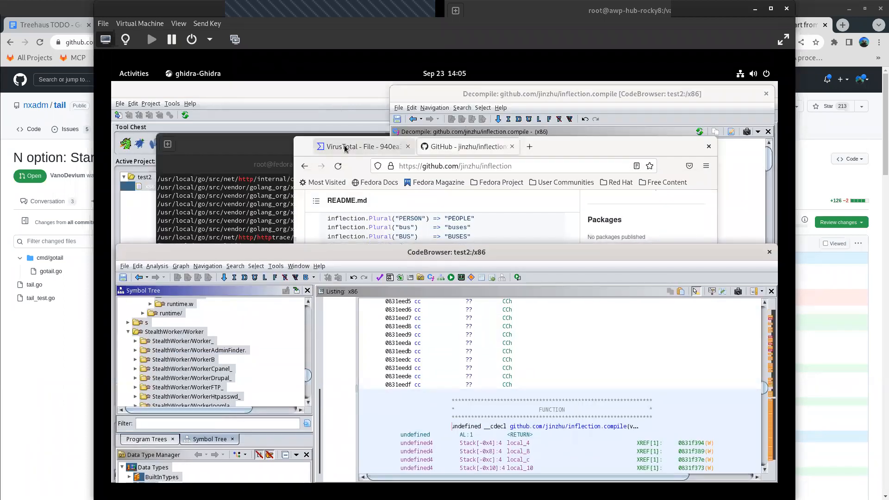
click(701, 184)
key(ctrl+Tab)
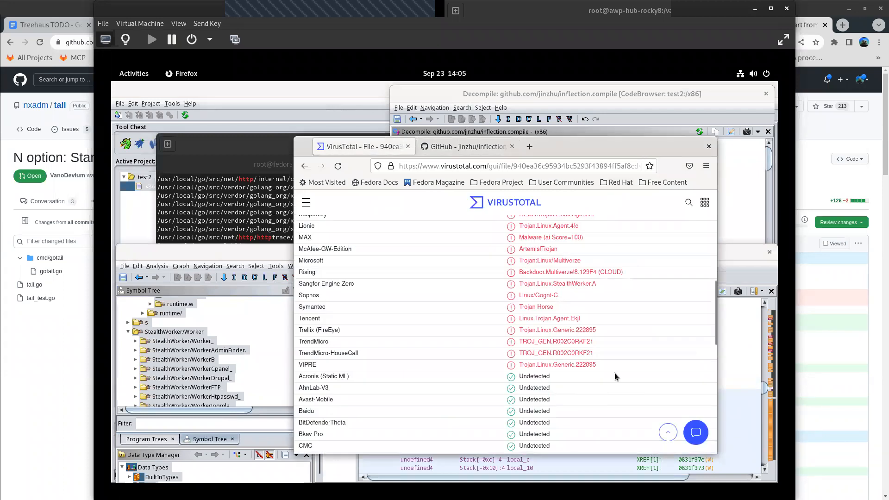
drag(601, 284, 302, 283)
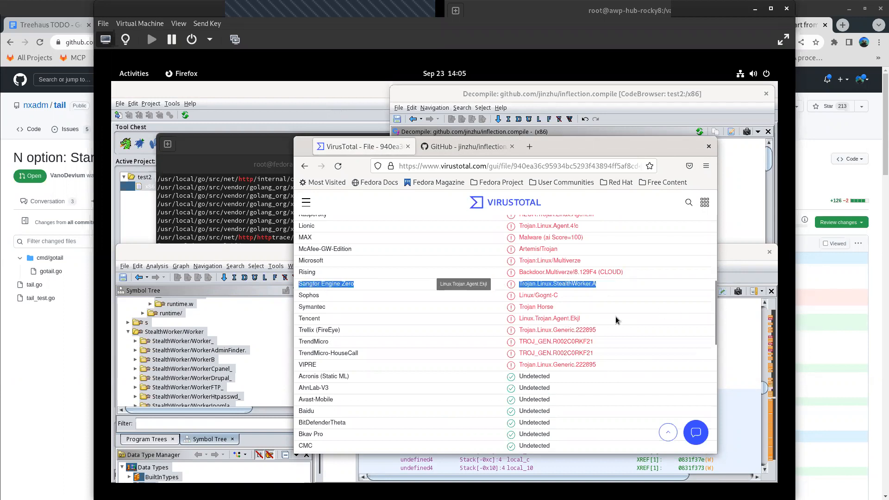
- Review the other security vendors' detection names in the VirusTotal report, back to the start of the list
scroll(616, 320, up, 3)
scroll(616, 320, up, 3)
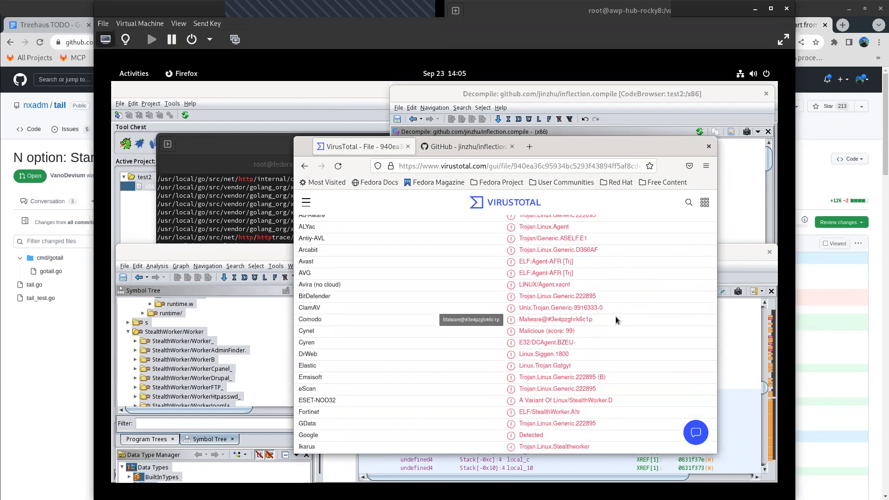
scroll(616, 320, up, 2)
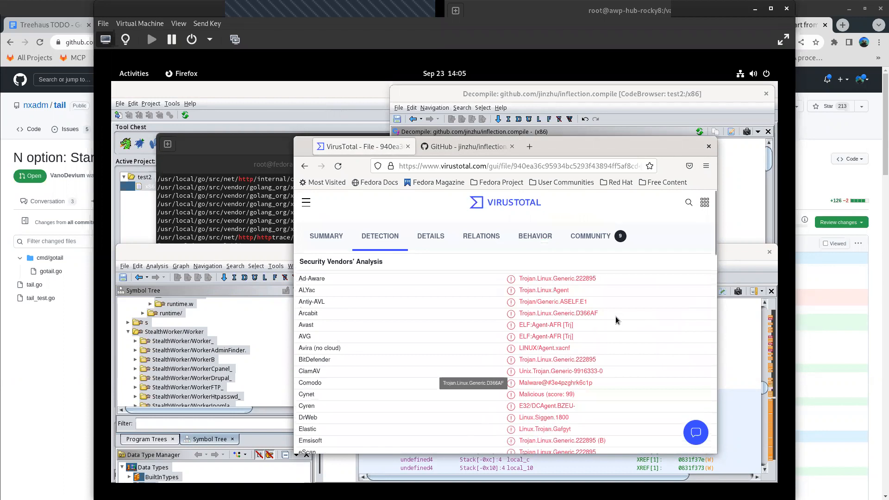
- Return to Ghidra's CodeBrowser window and inspect the StealthWorker/WorkerW functions, collapsing the group before going back to the other StealthWorker modules
click(244, 251)
drag(470, 255, 465, 81)
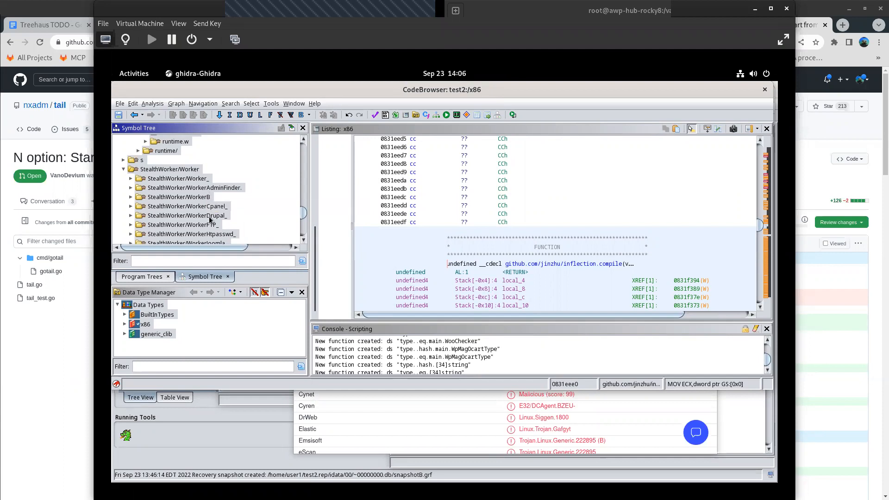
scroll(210, 220, down, 4)
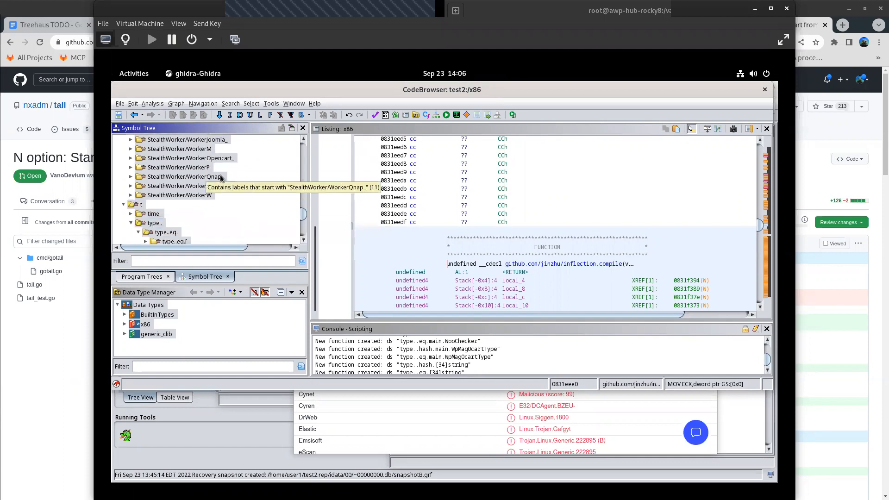
click(201, 196)
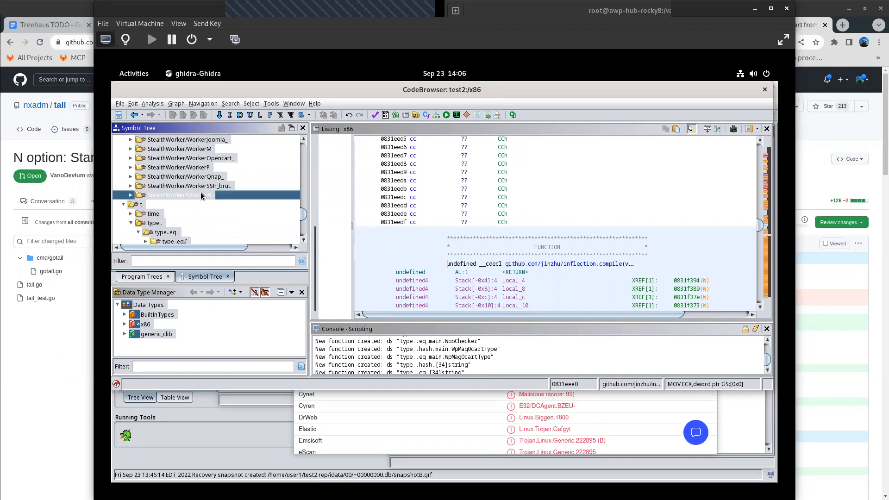
click(132, 195)
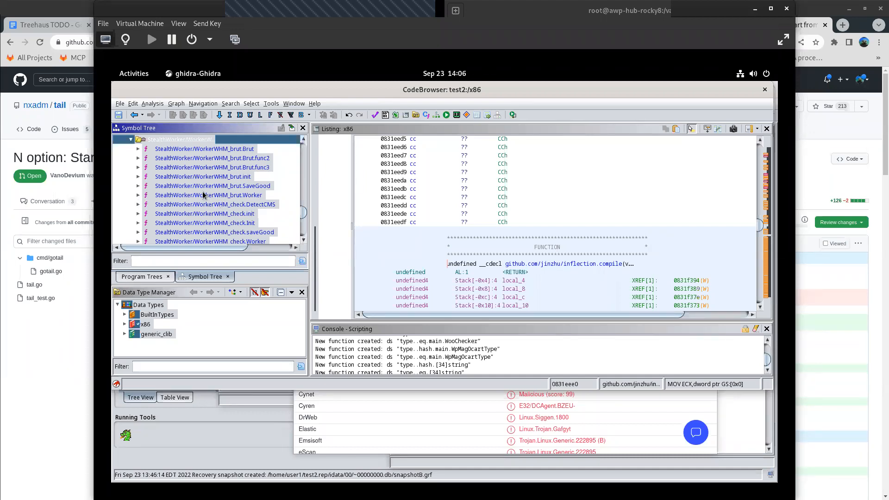
click(131, 140)
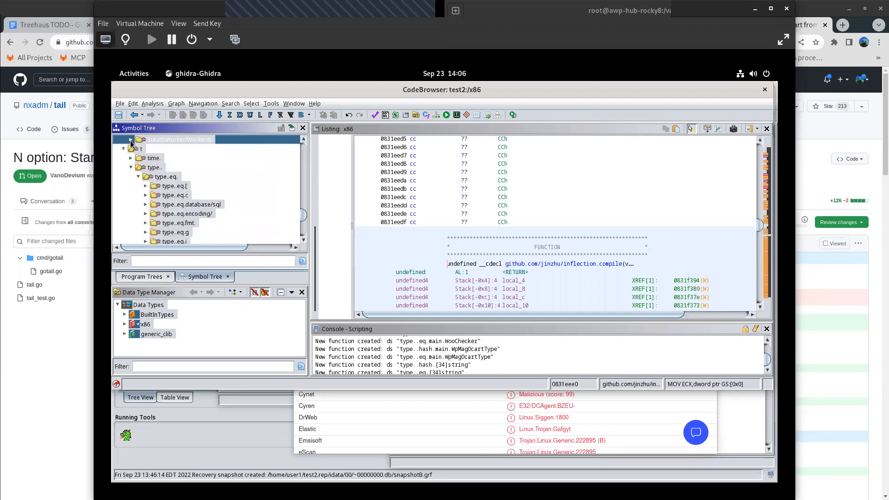
scroll(217, 206, up, 3)
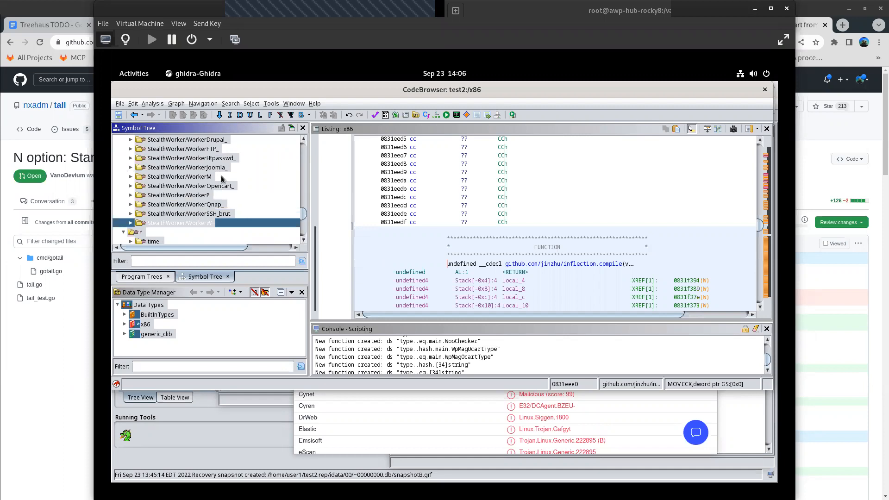
scroll(157, 185, up, 2)
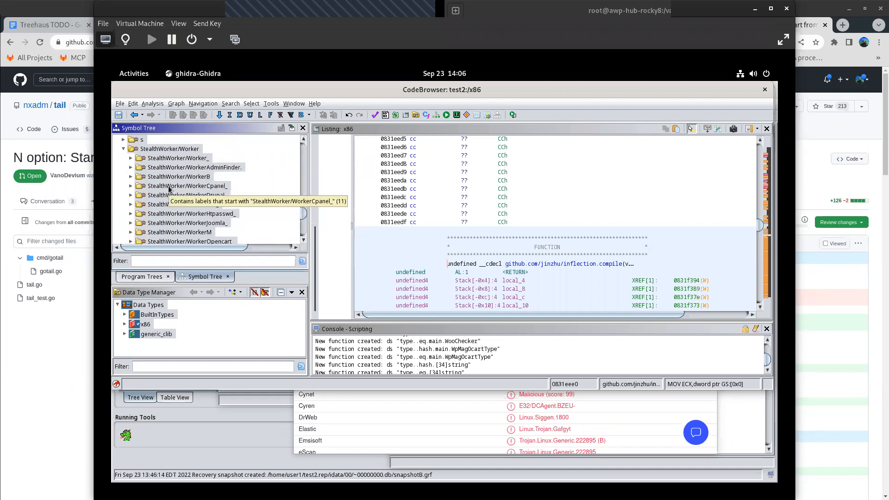
- Inspect the StealthWorker/WorkerB functions, show WorkerBitrix_brut.(*WP).HttpClient in the listing, and collapse the group
click(131, 176)
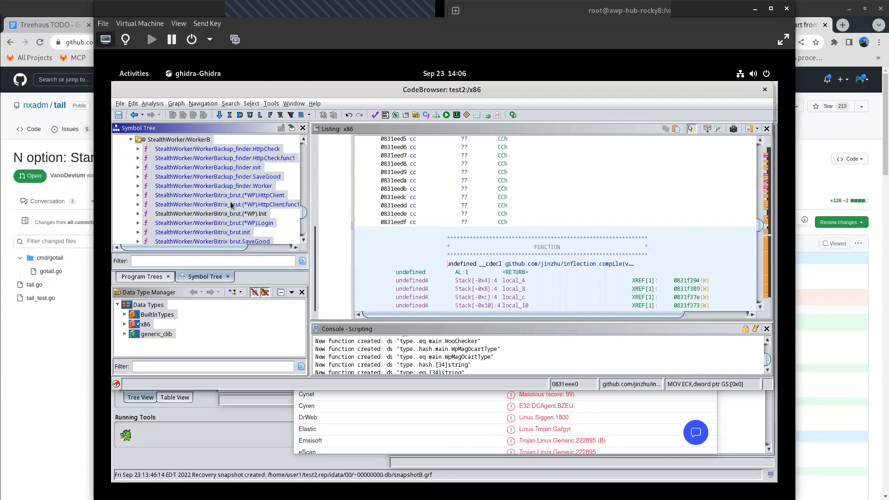
click(253, 223)
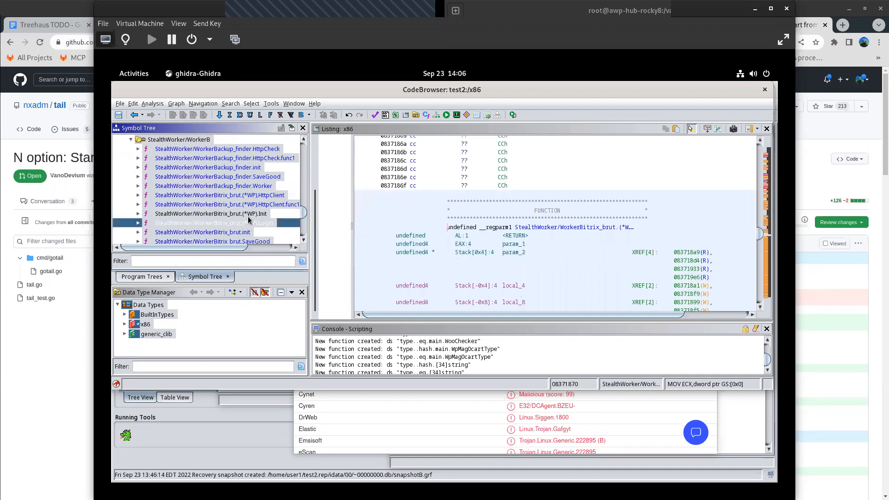
click(131, 140)
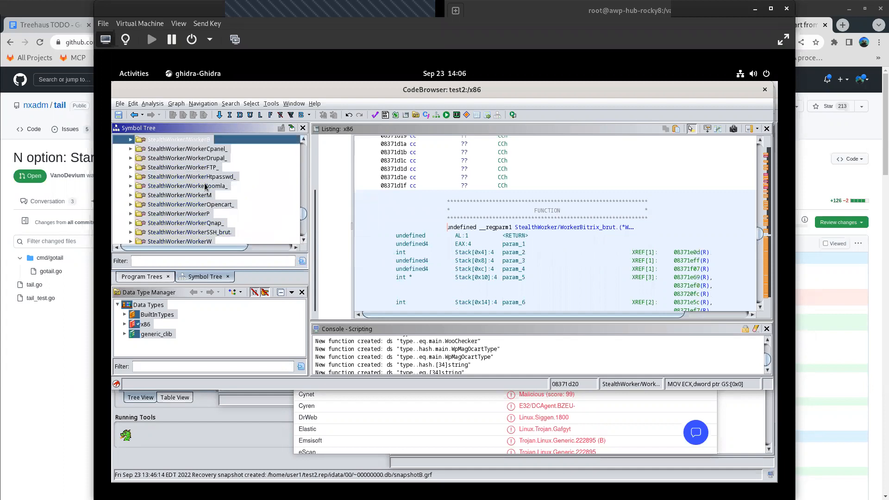
- Look through the remaining StealthWorker modules and collapse the type.. group under t
scroll(205, 187, down, 2)
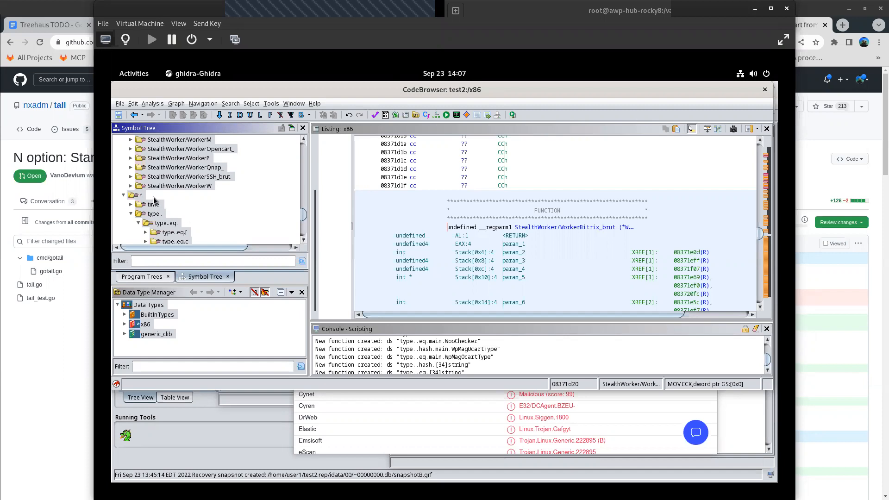
scroll(155, 200, down, 5)
scroll(156, 199, up, 3)
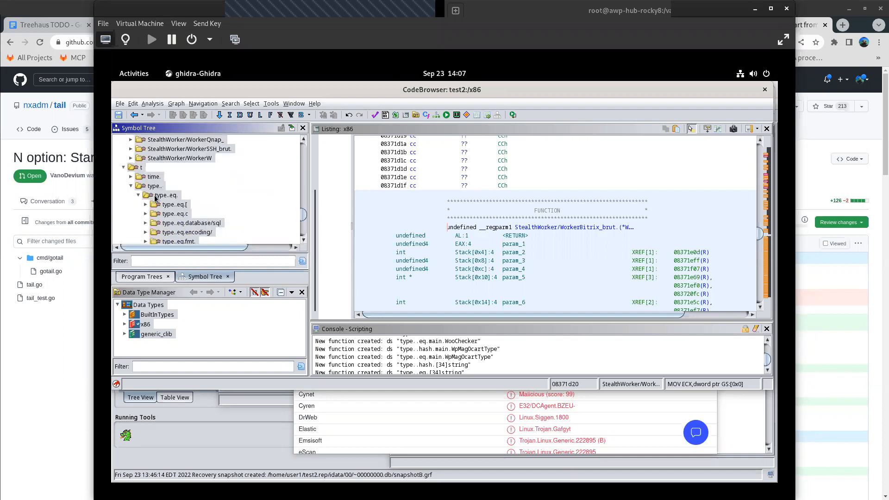
click(132, 158)
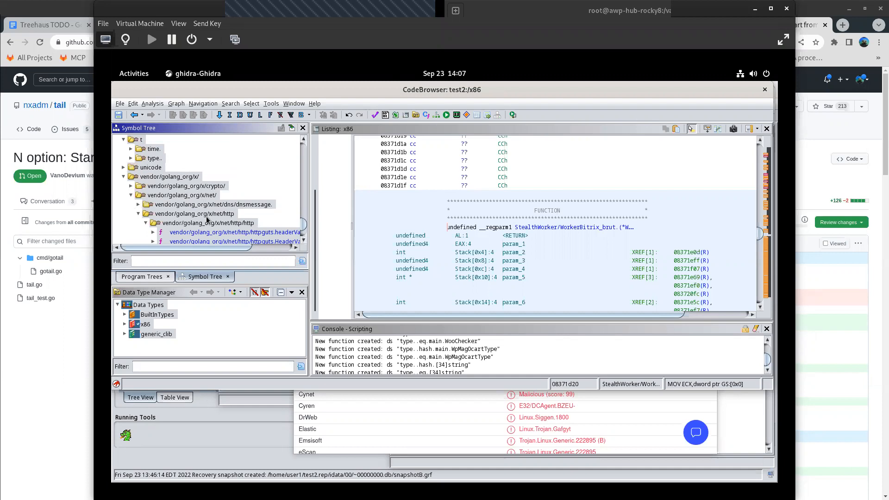
- Look through the vendor/golang_org/x/net functions and expand the http2/hpack group to view its contents
scroll(185, 208, down, 3)
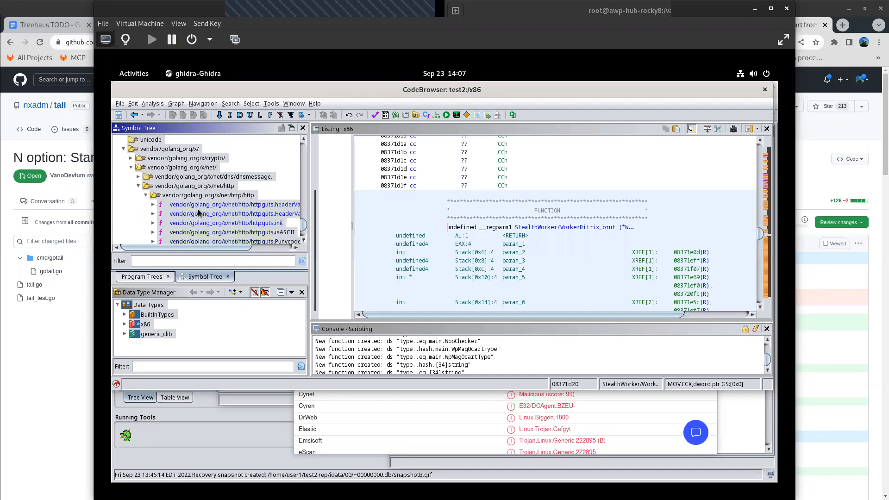
scroll(220, 184, down, 5)
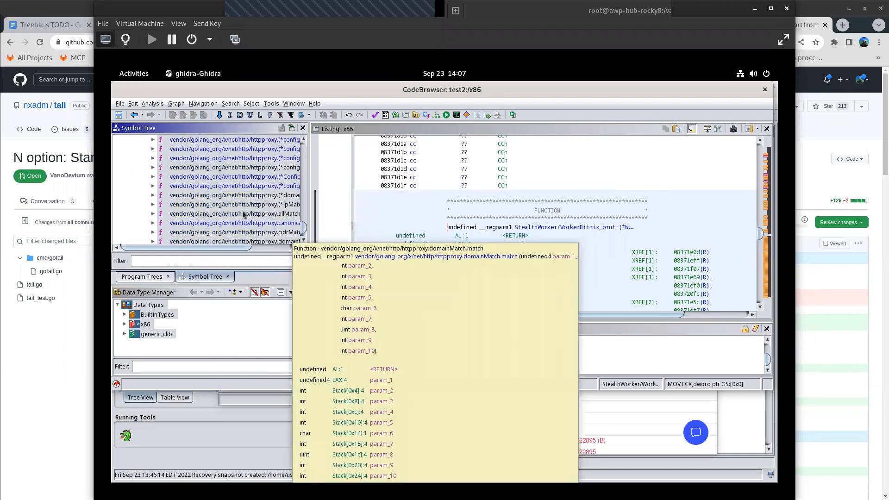
scroll(200, 219, down, 1)
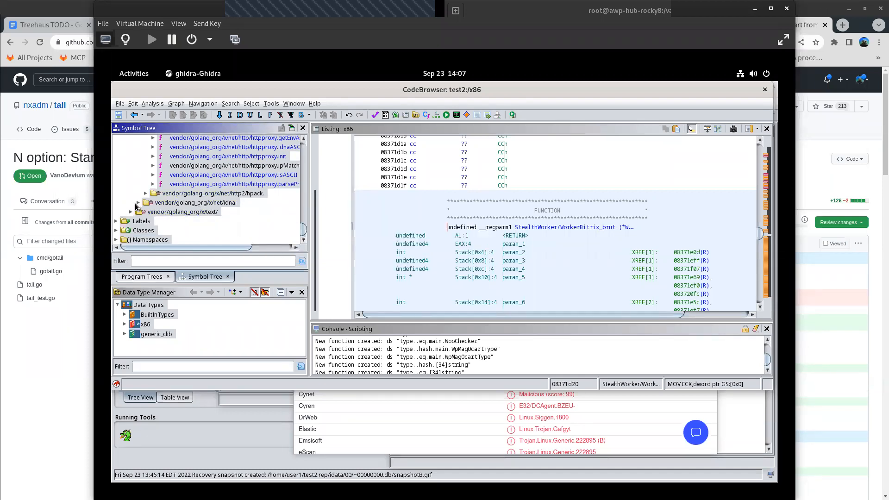
click(146, 194)
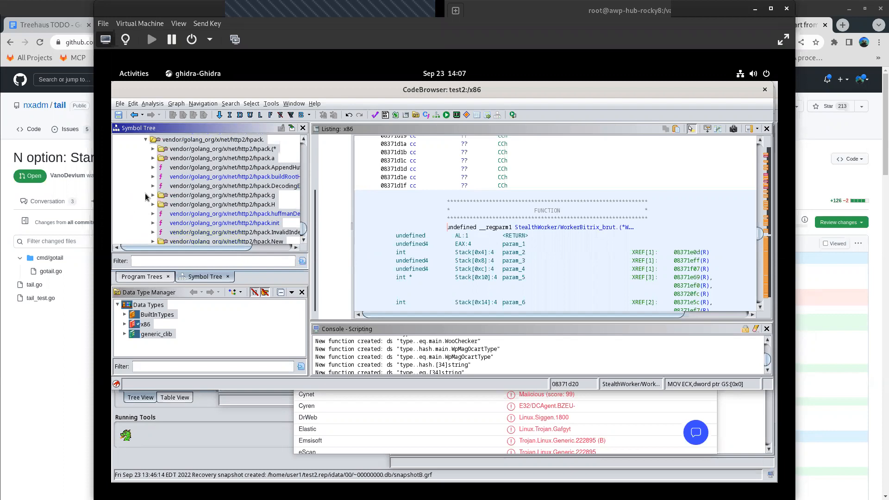
scroll(230, 210, down, 3)
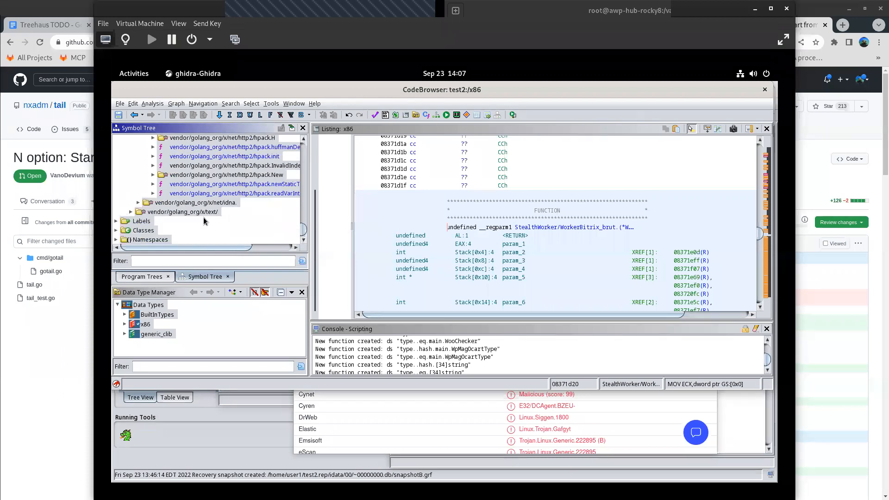
- Return to the StealthWorker/Worker group, expand StealthWorker/Worker_, and open the Worker_WooChk.init function in the listing
scroll(206, 218, up, 5)
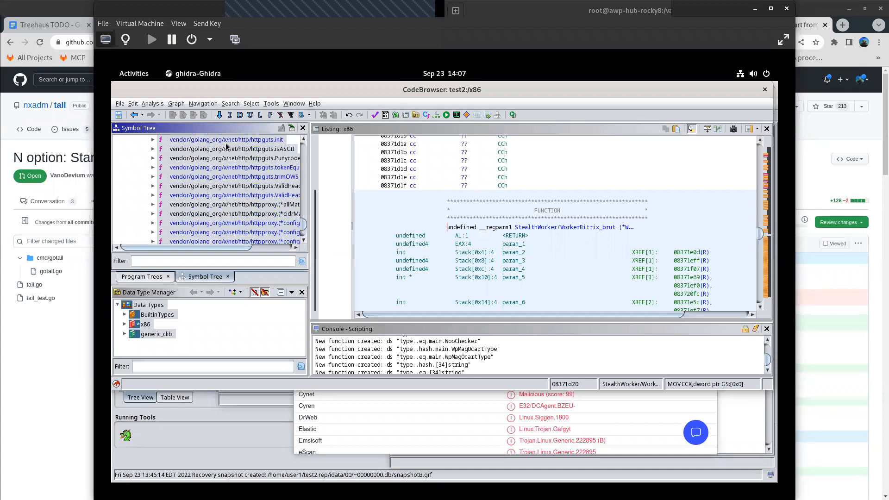
scroll(204, 199, up, 5)
scroll(204, 218, up, 2)
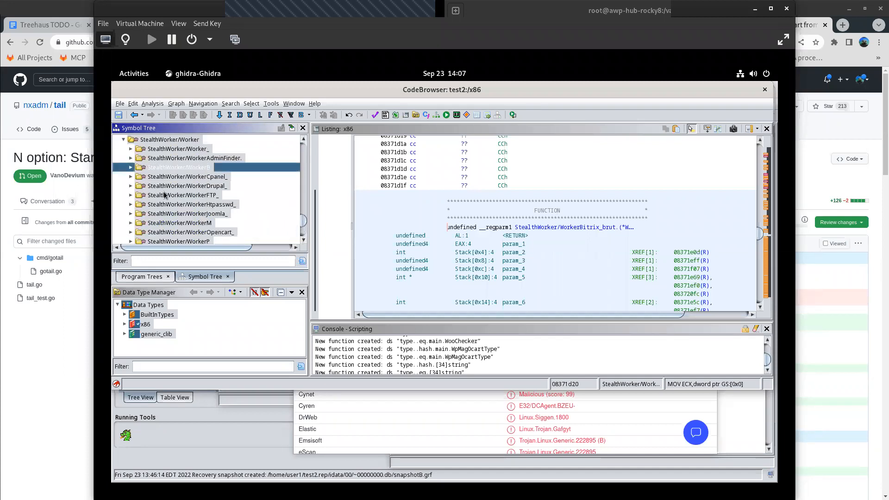
click(169, 178)
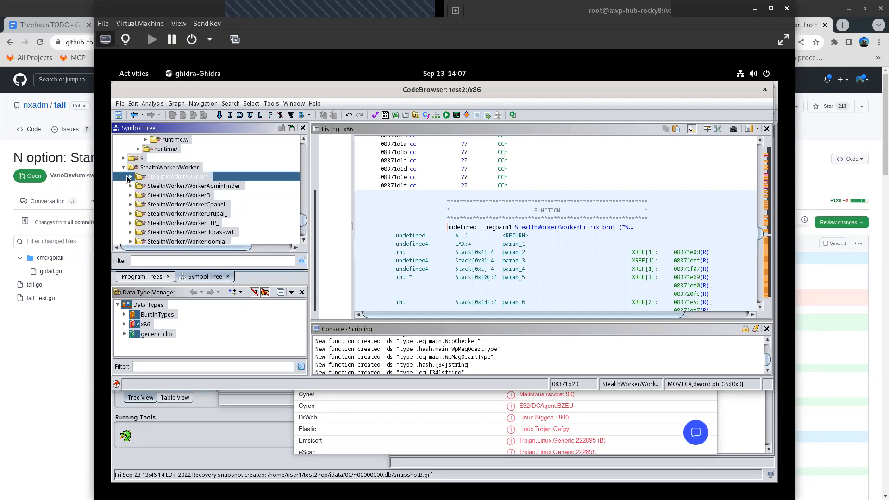
click(128, 179)
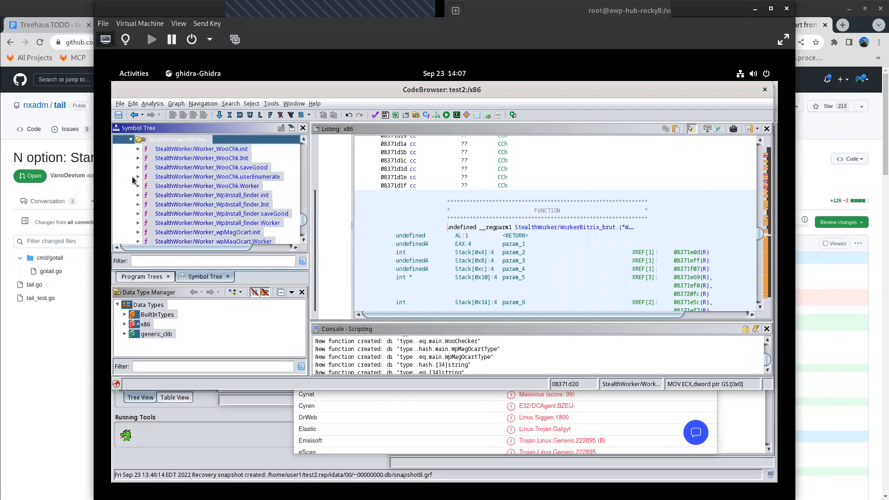
click(214, 150)
double_click(214, 150)
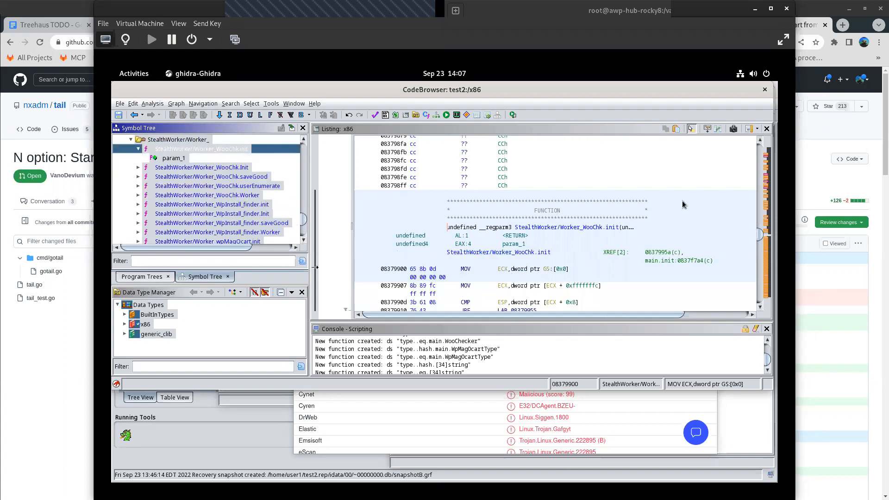
- Maximize the CodeBrowser window and bring the Decompile window forward to examine the Worker_WooChk.init code
double_click(664, 90)
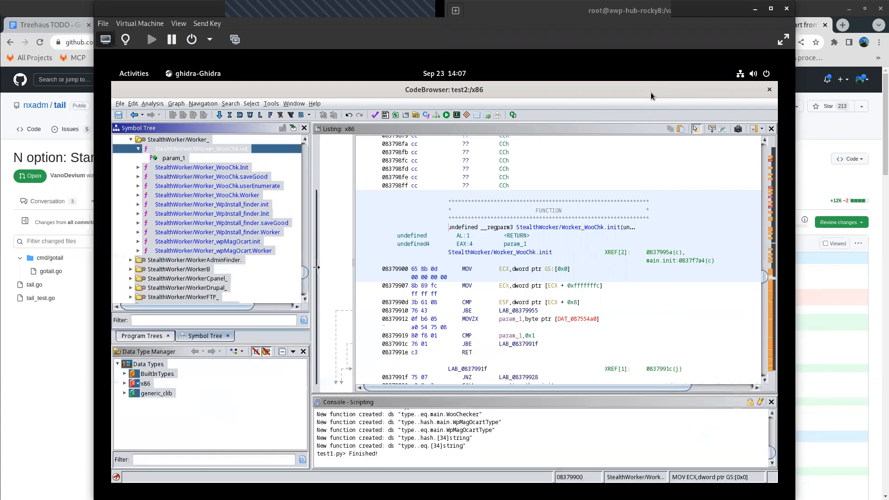
click(120, 73)
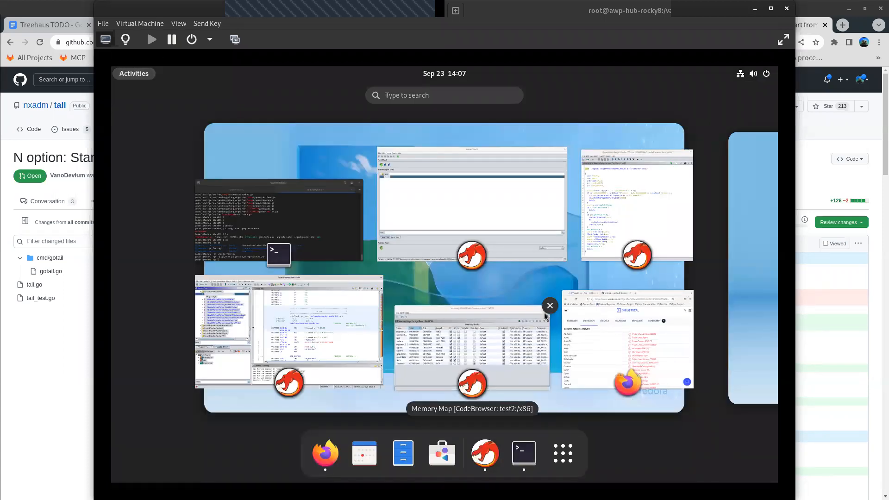
click(646, 215)
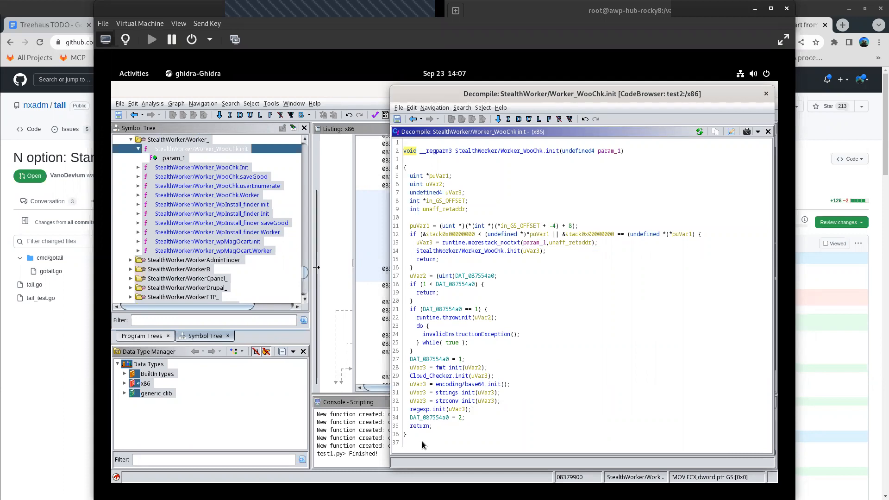
mouse_move(414, 401)
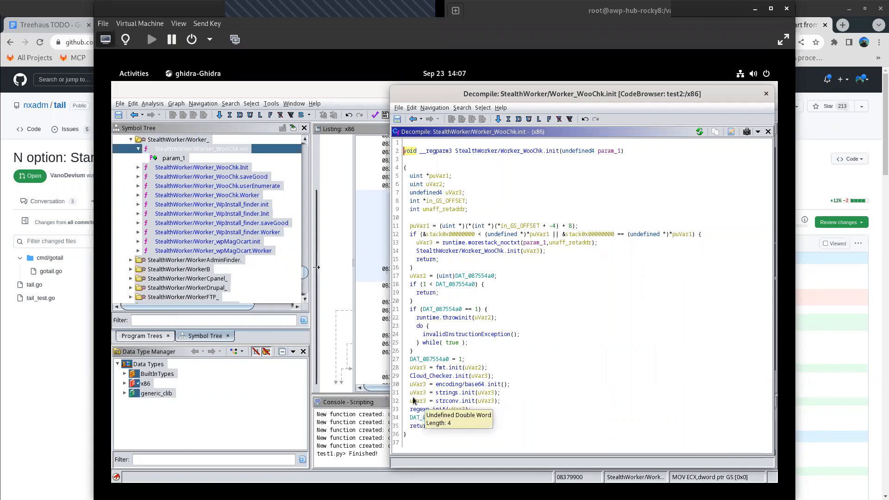